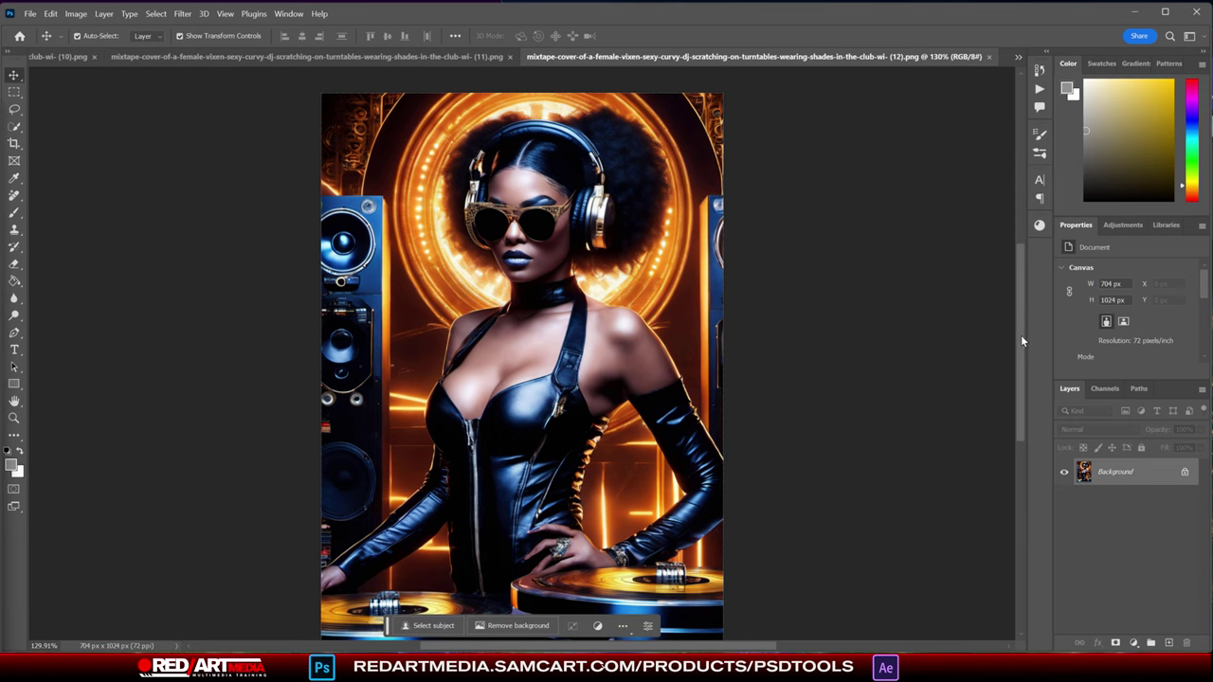
- Zoom out the DJ photo and paste the TEXT & LIGHTS group above its Background layer
left_click_drag(1018, 336, 1021, 343)
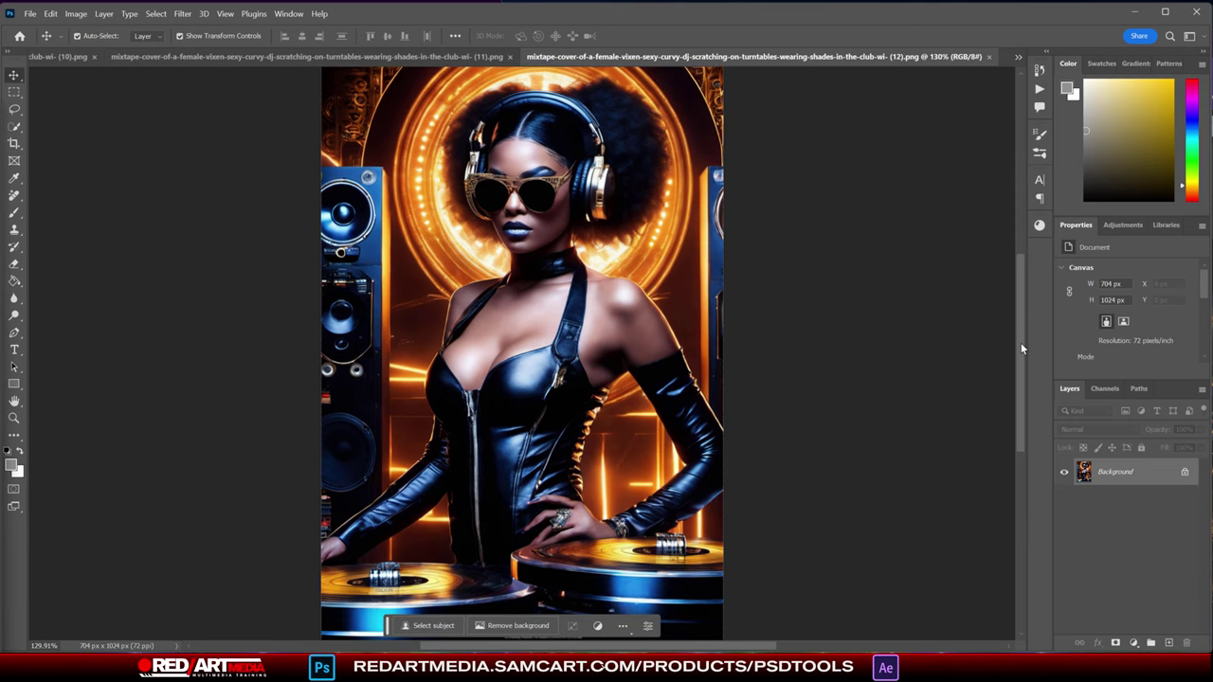
scroll(733, 462, "down", 1)
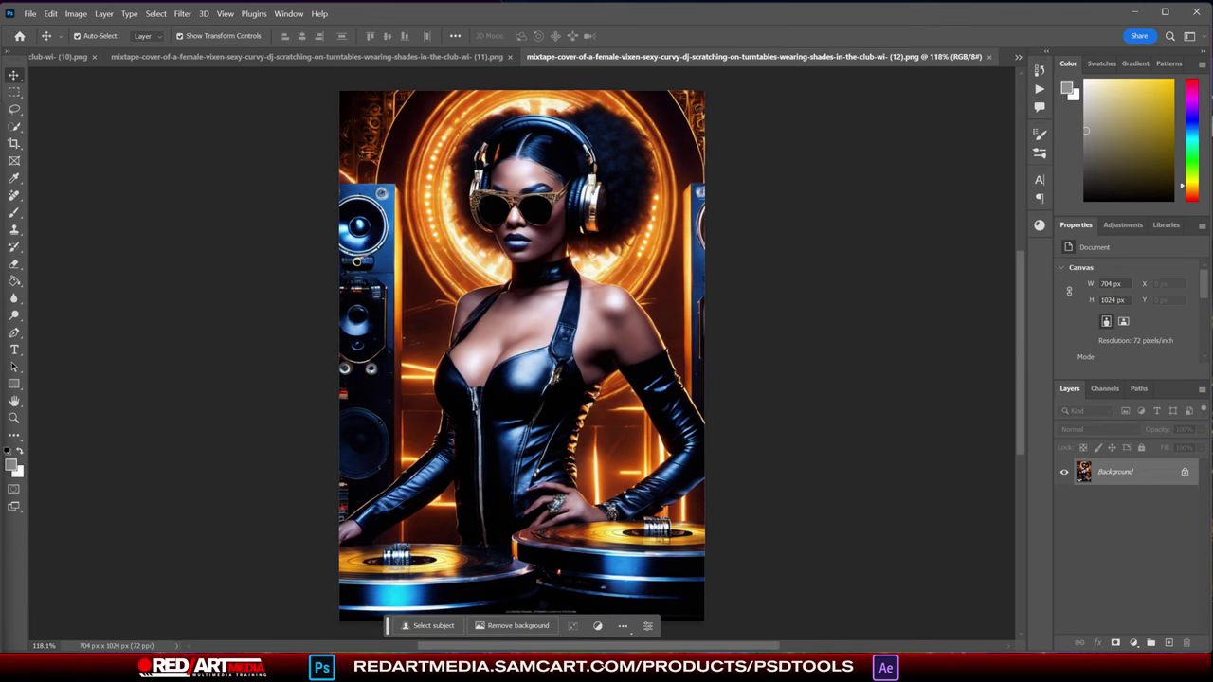
key("ctrl+v")
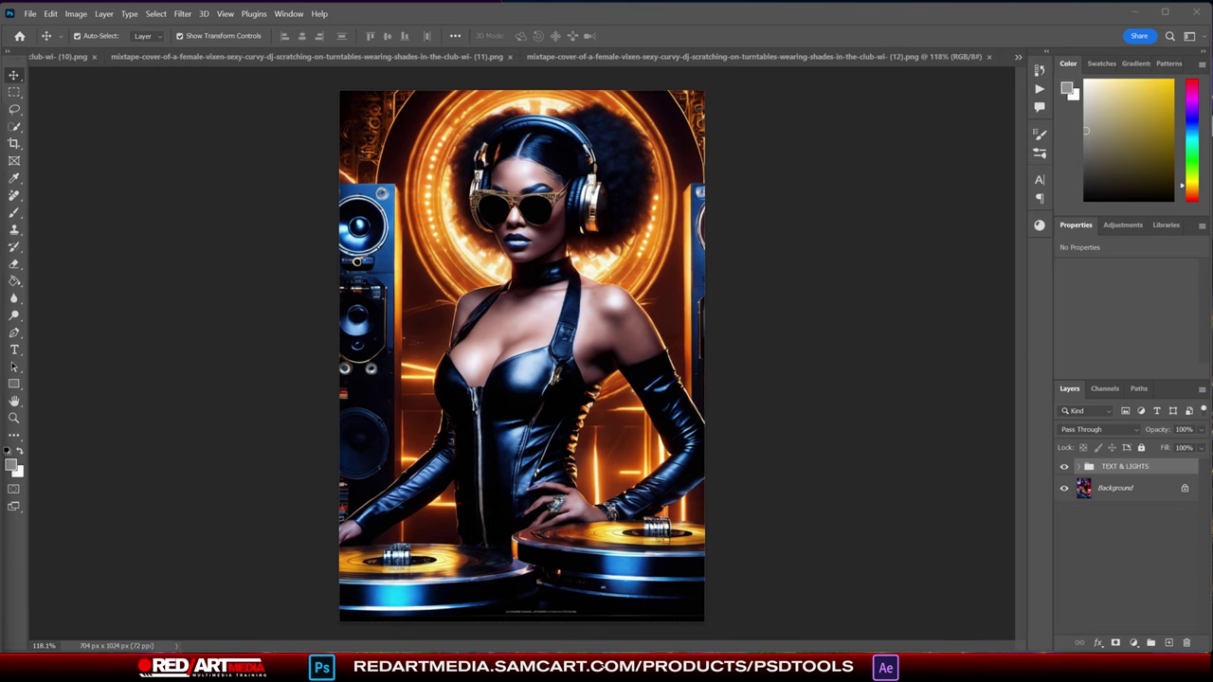
- Drag the TEXT & LIGHTS group onto the DJ photo canvas, overlaying the Party Friday text dated MARCH 23 2023
left_click(1128, 549)
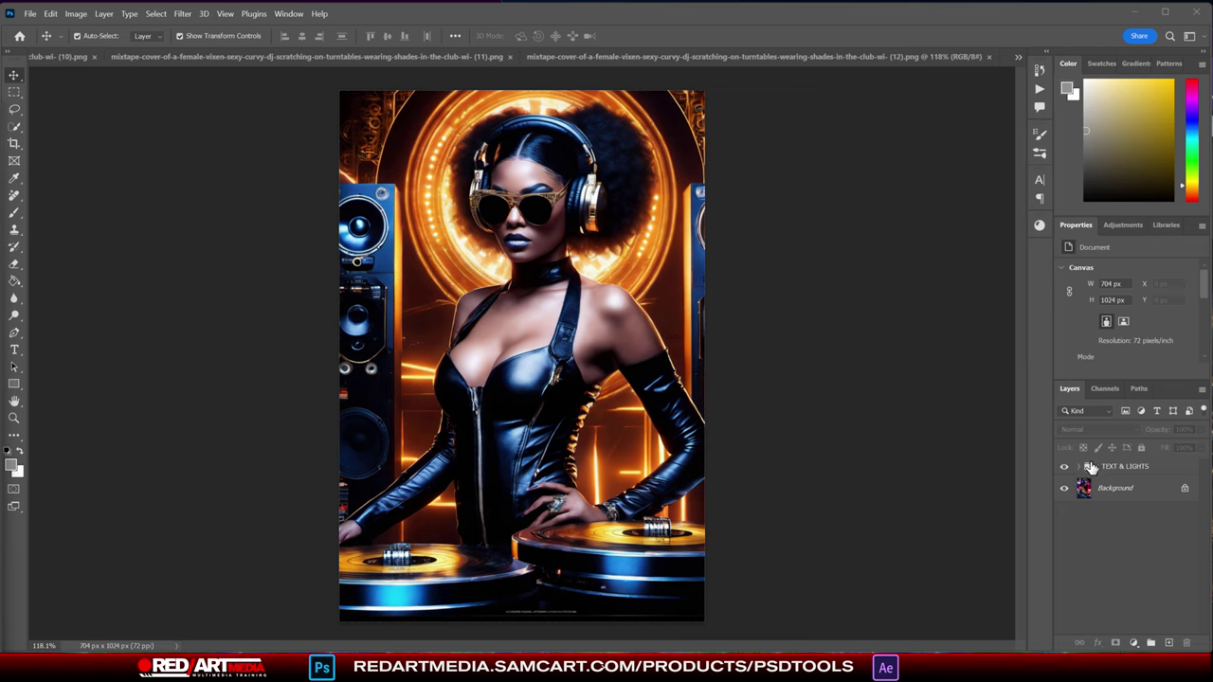
left_click_drag(1090, 469, 487, 212)
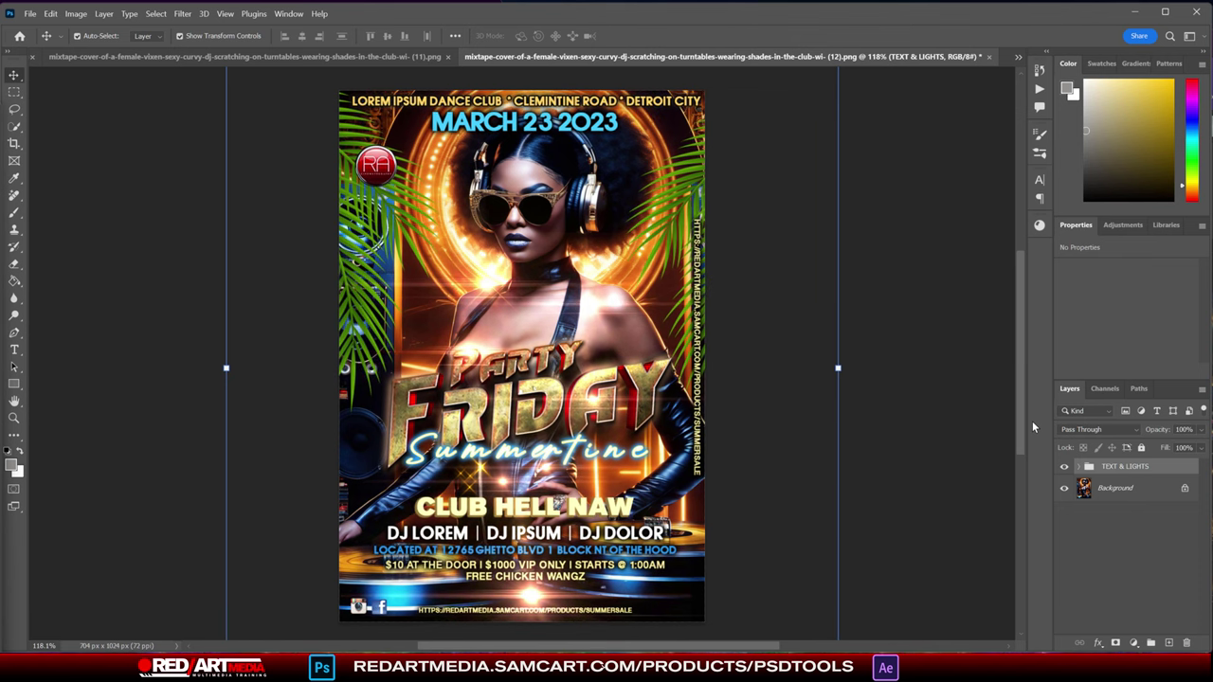
left_click(893, 336)
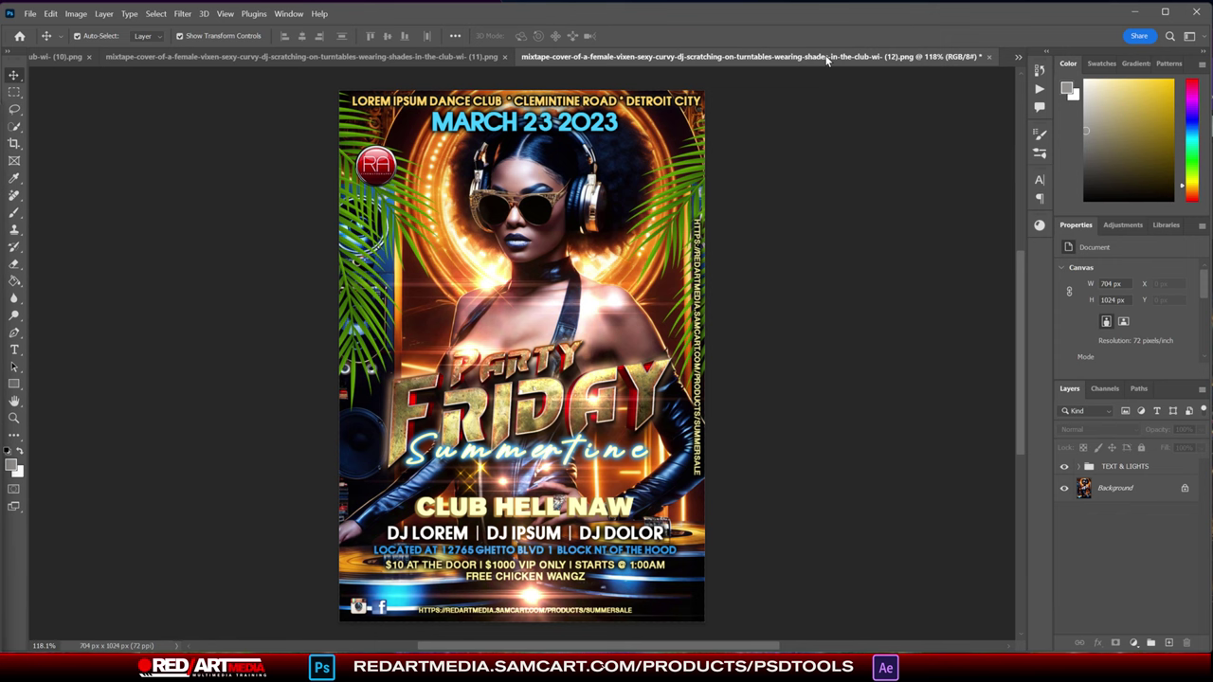
- Float the flyer window, switch to the gold-outfit DJ photo (11).png, then bring the flyer back
left_click_drag(826, 59, 813, 108)
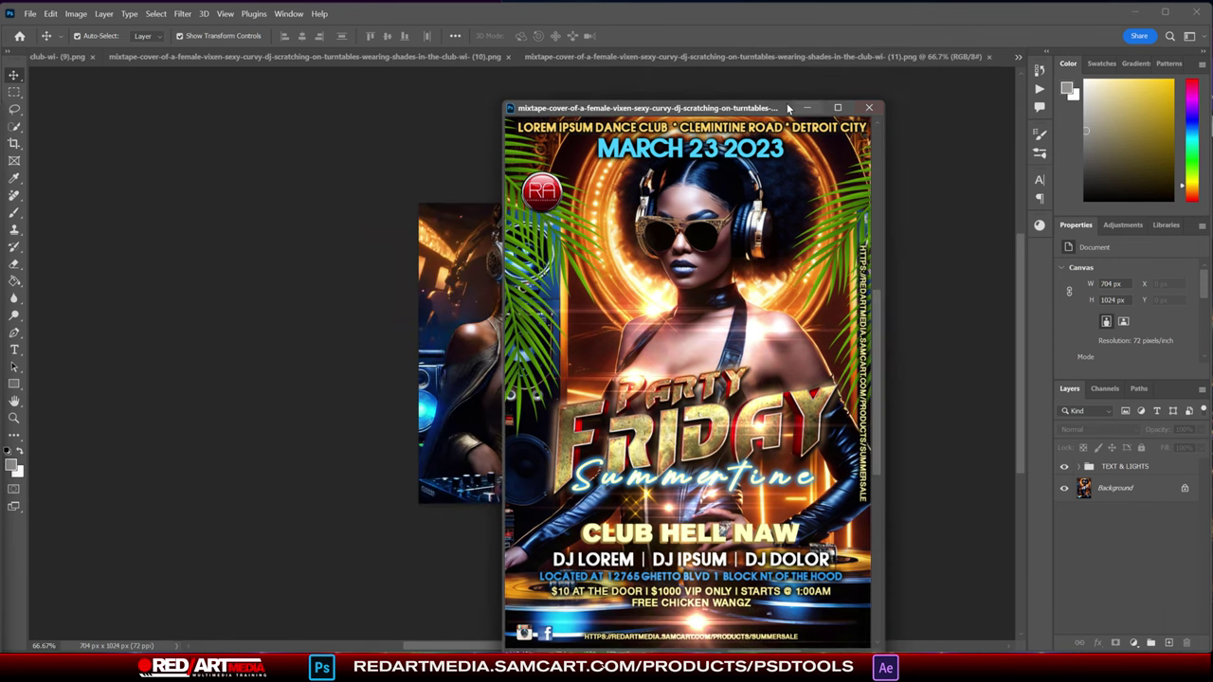
left_click_drag(684, 142, 0, 132)
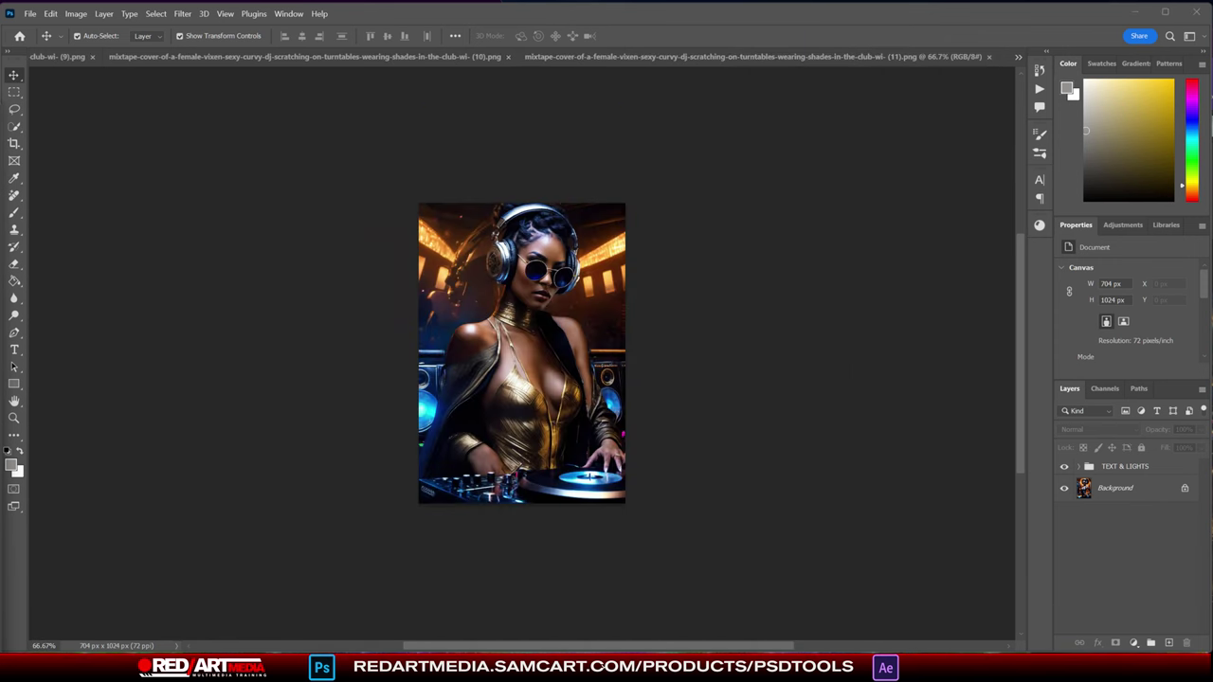
left_click(704, 221)
scroll(673, 352, "up", 3)
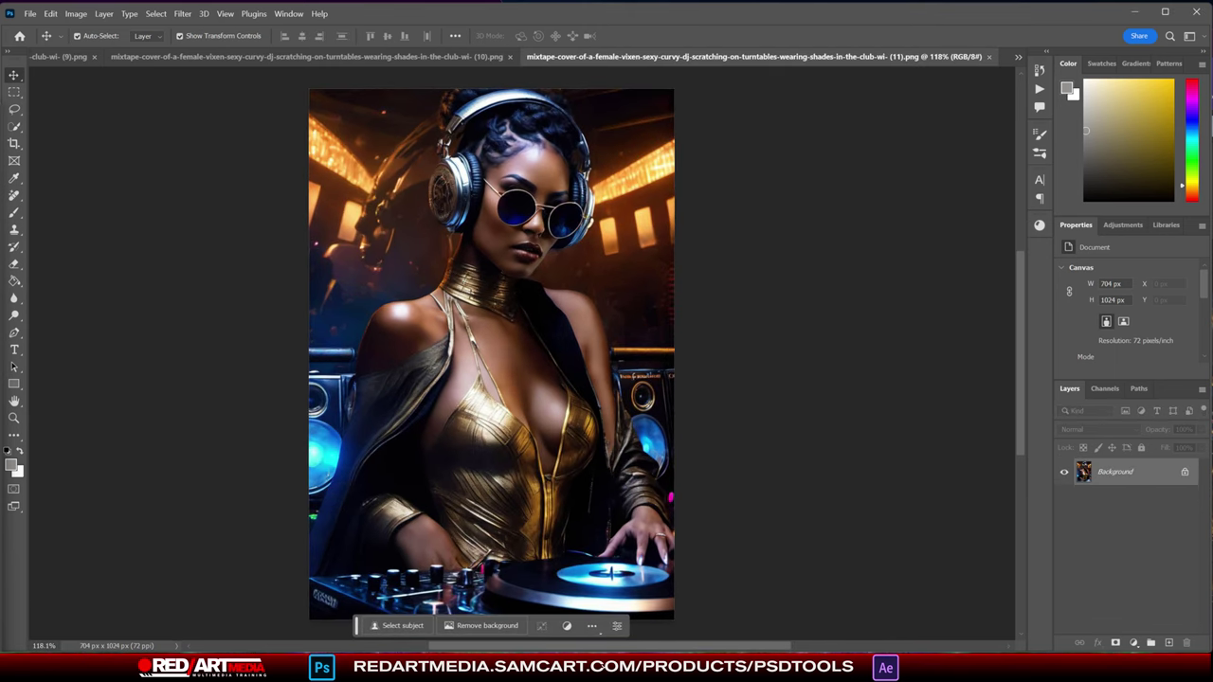
left_click_drag(0, 98, 460, 98)
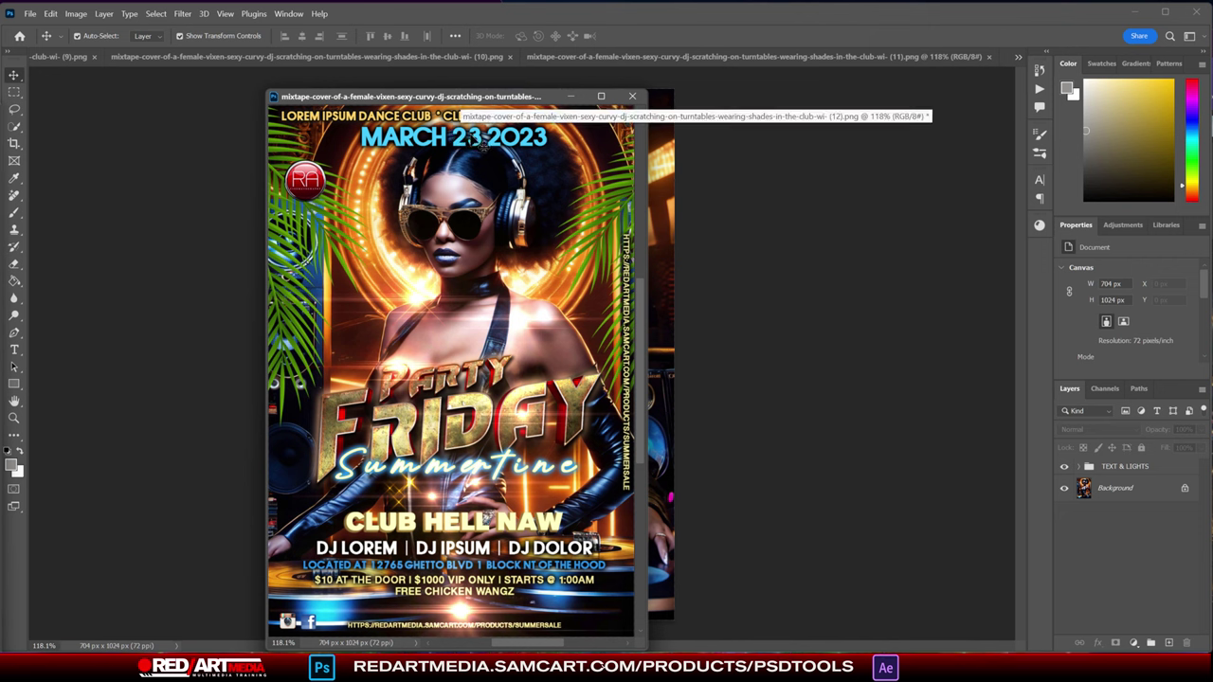
- Change the flyer's date to MARCH 26 2023 and move the flyer window aside
left_click(14, 350)
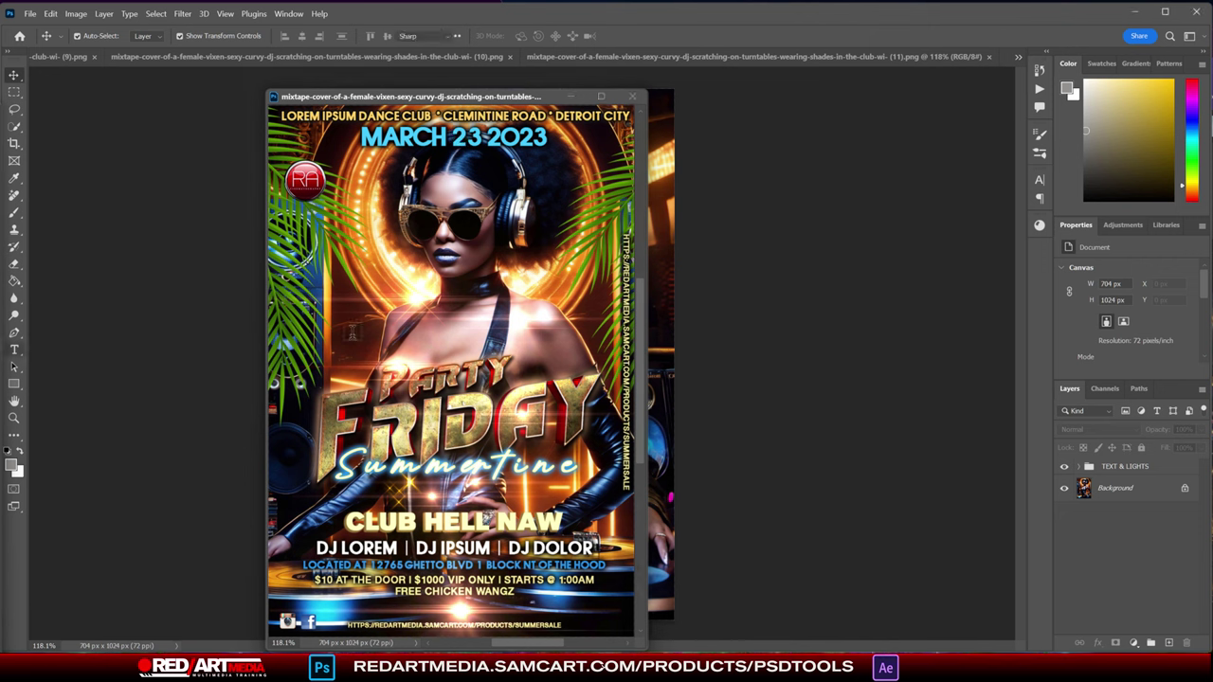
left_click(471, 137)
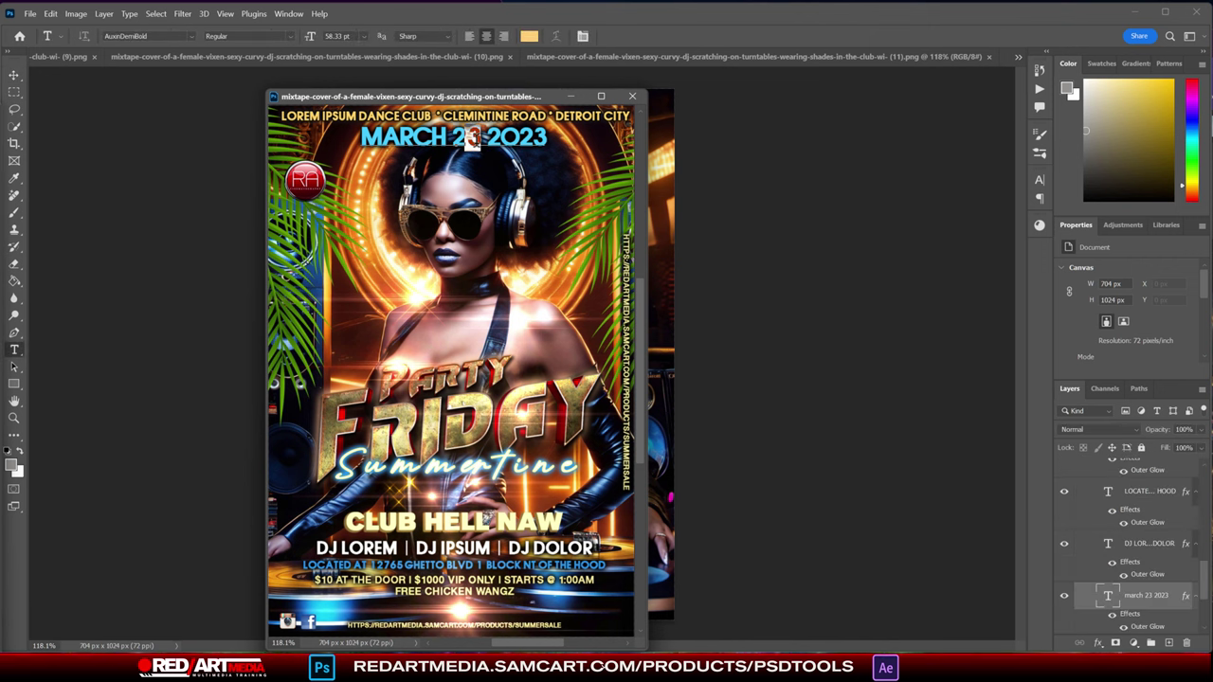
type("6")
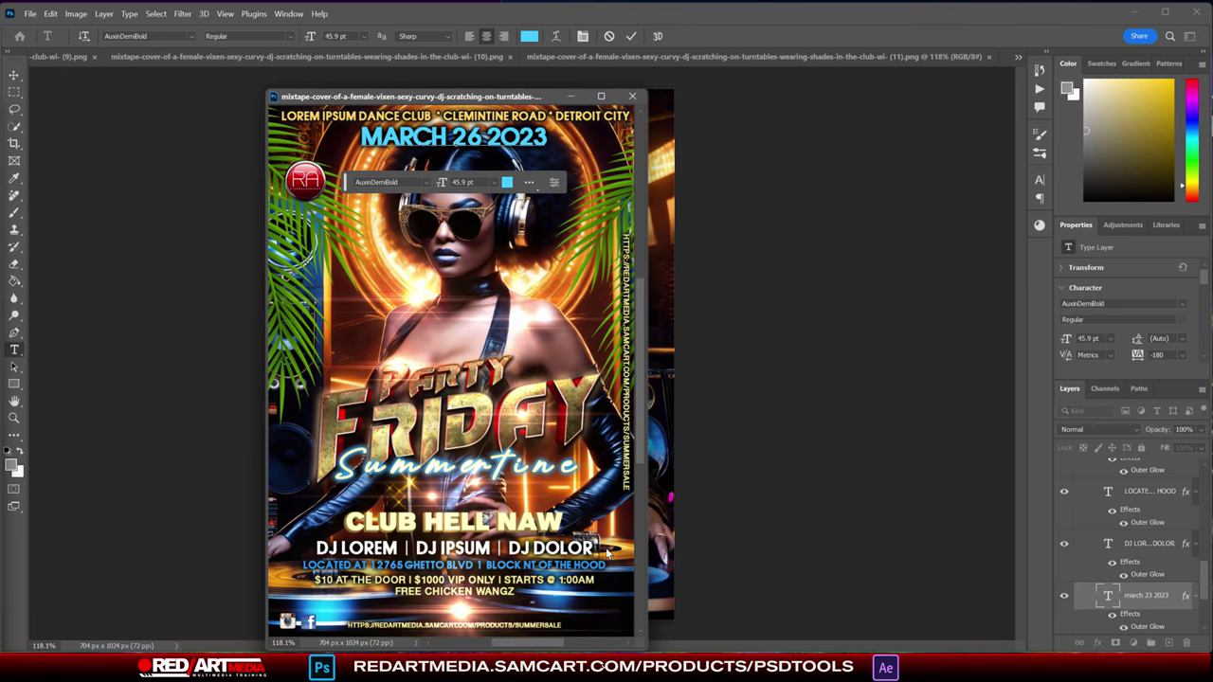
left_click(14, 74)
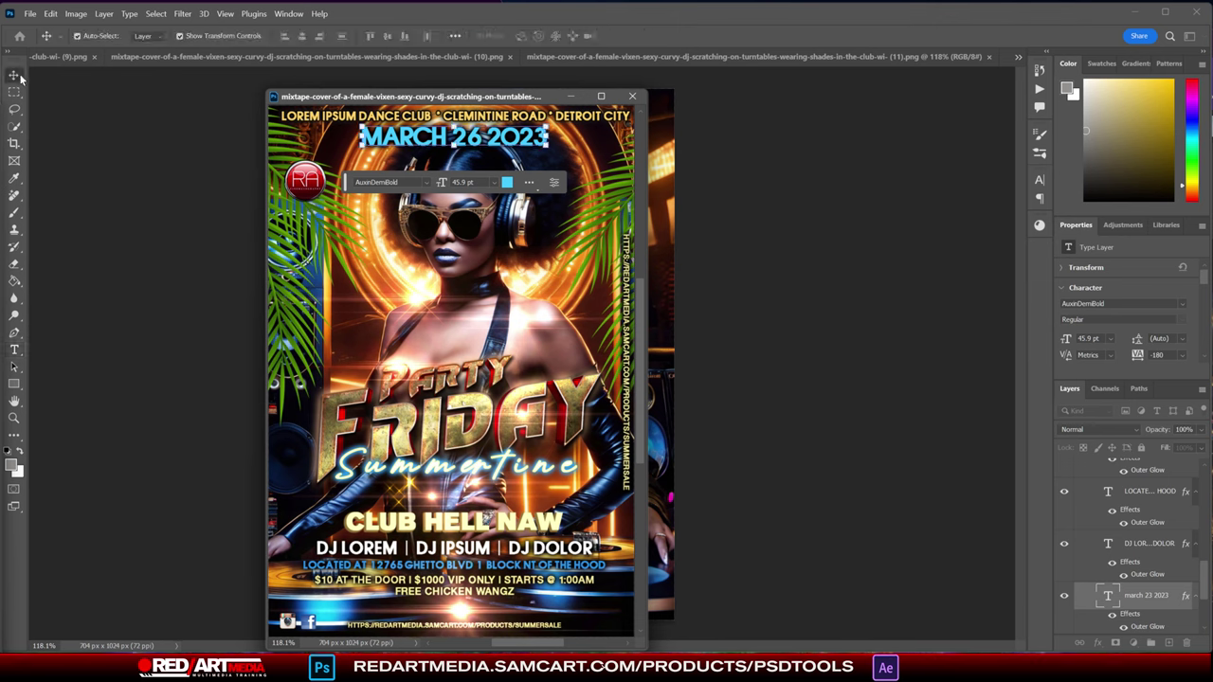
left_click_drag(509, 97, 1, 99)
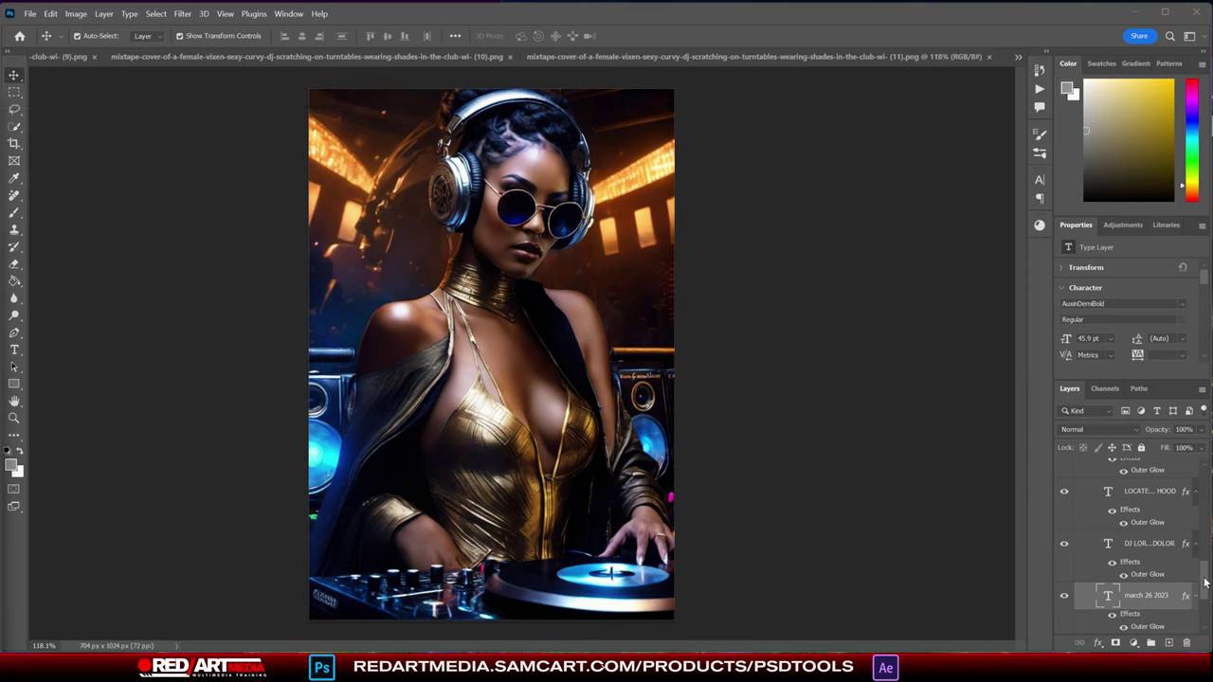
- Collapse the TEXT & LIGHTS group and copy it onto the gold-outfit DJ photo
left_click_drag(1207, 580, 1209, 477)
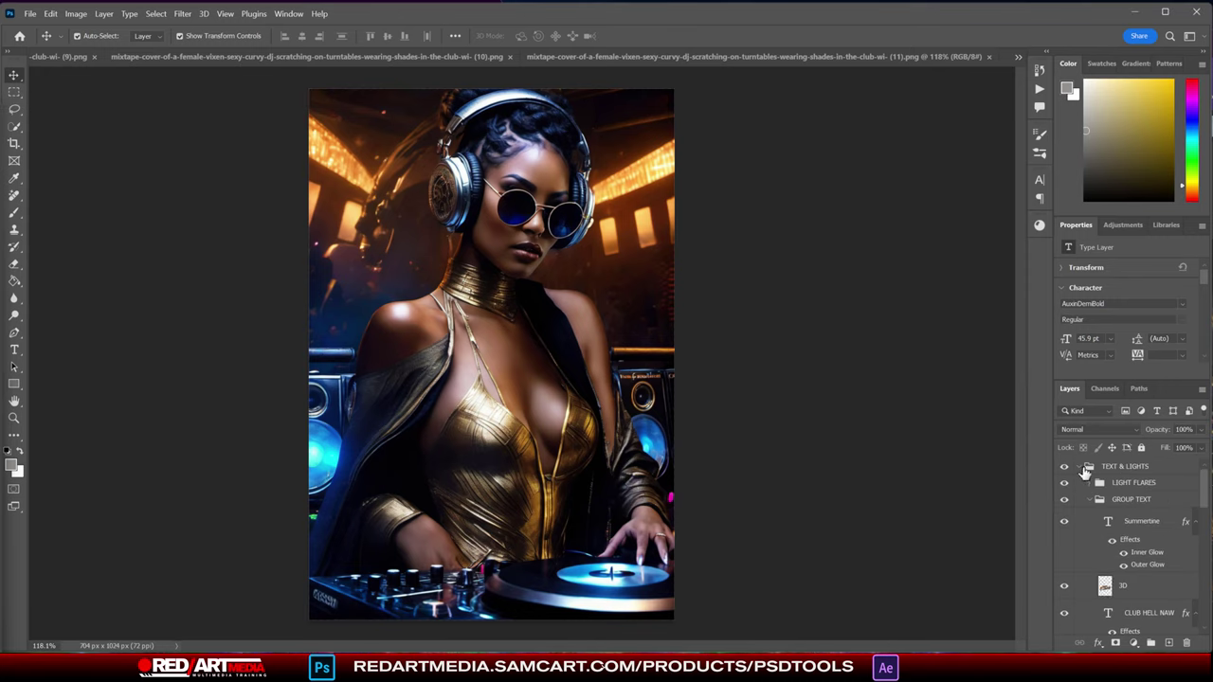
left_click(1088, 466)
left_click(1110, 467)
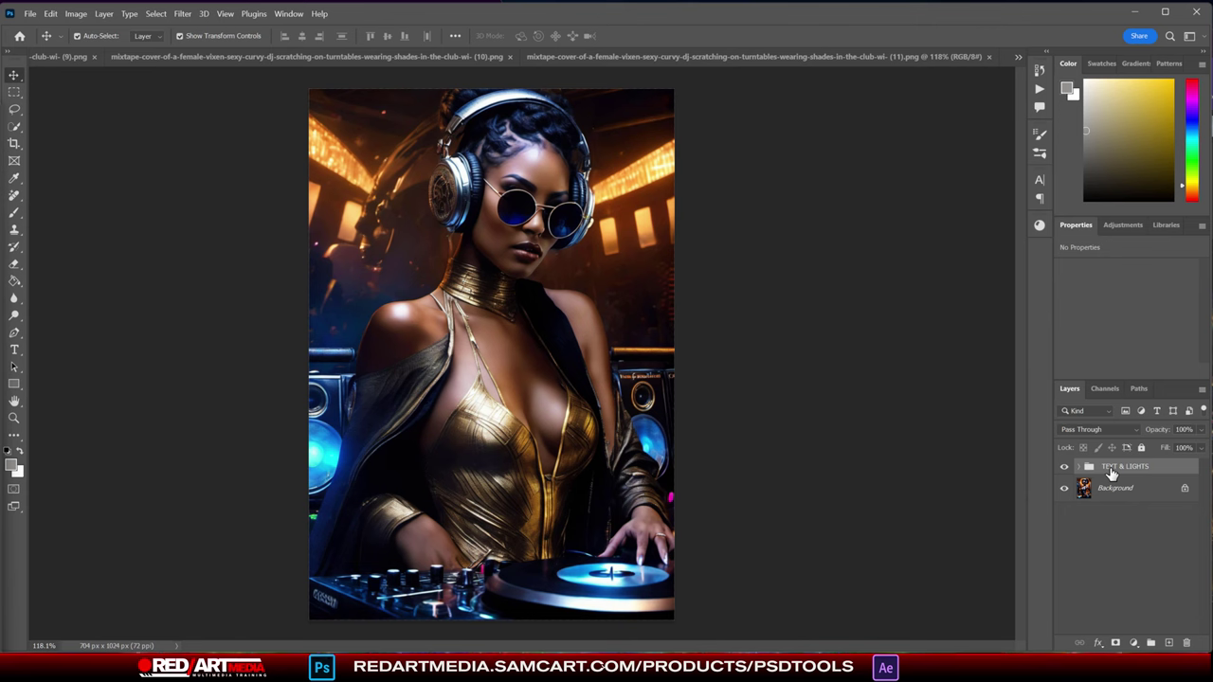
left_click_drag(1110, 474, 466, 289)
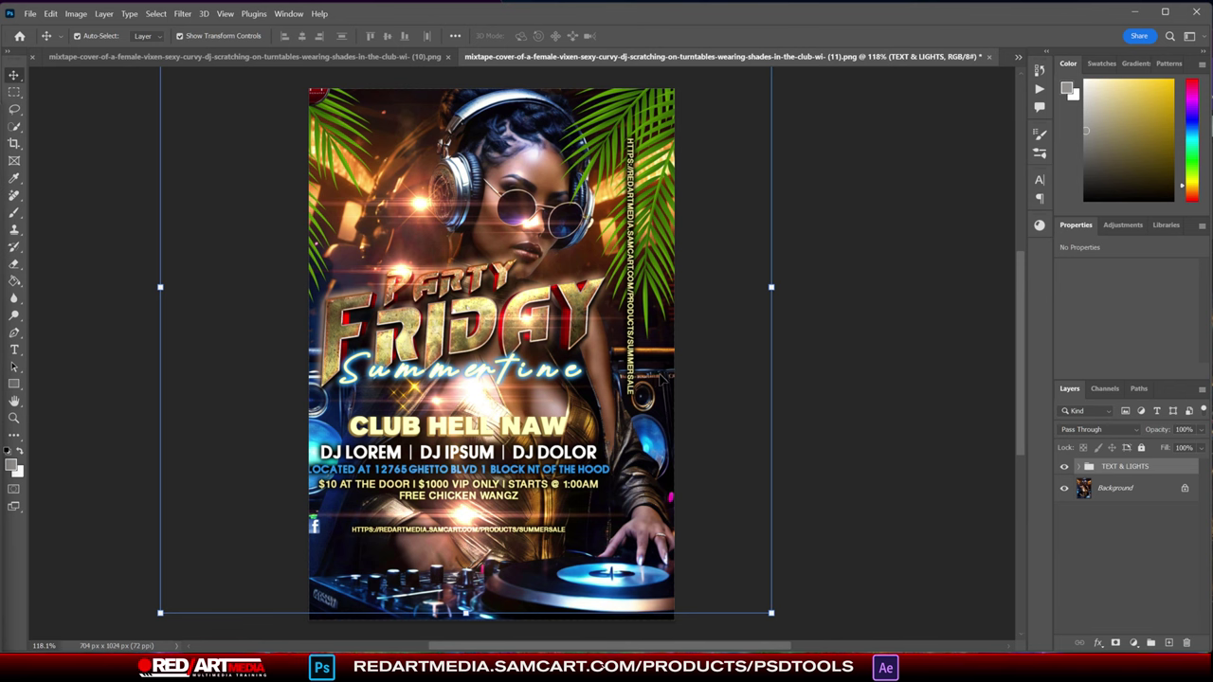
- Nudge the text group with Shift+arrow keys until the date and club line show, then deselect
key("shift+Right")
key("shift+Right")
key("shift+Down")
key("shift+Down")
key("shift+Down")
key("shift+Down")
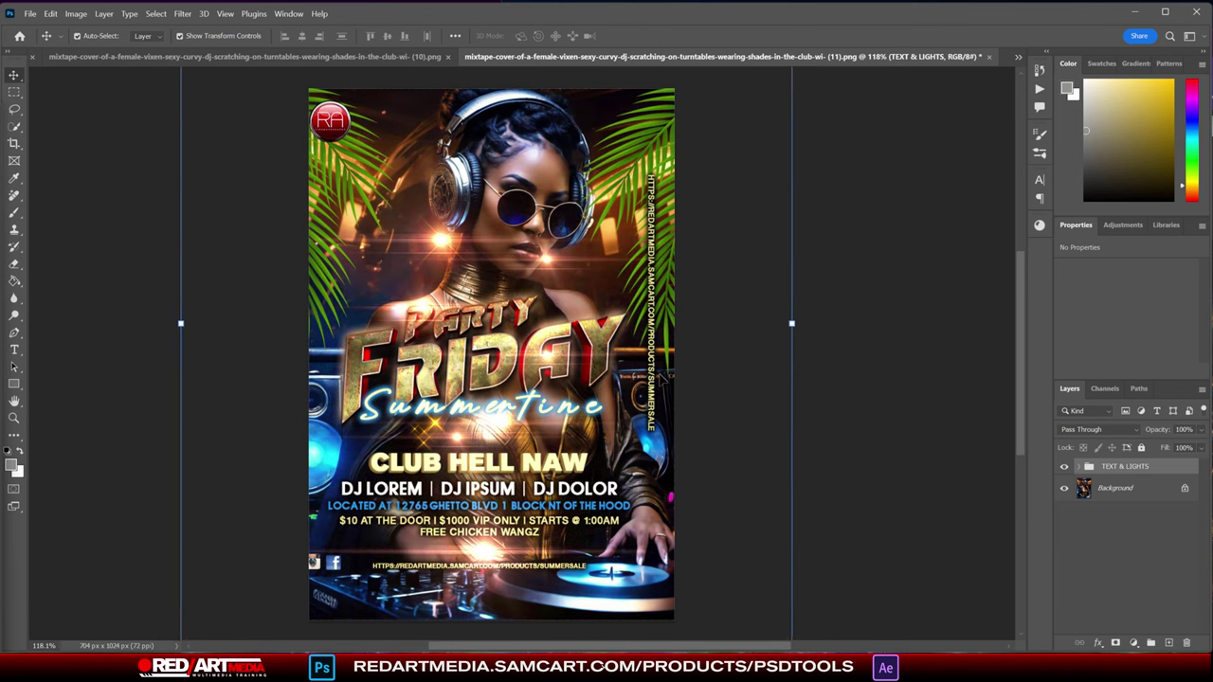
key("shift+Down")
key("shift+Down")
key("shift+Right")
key("shift+Right")
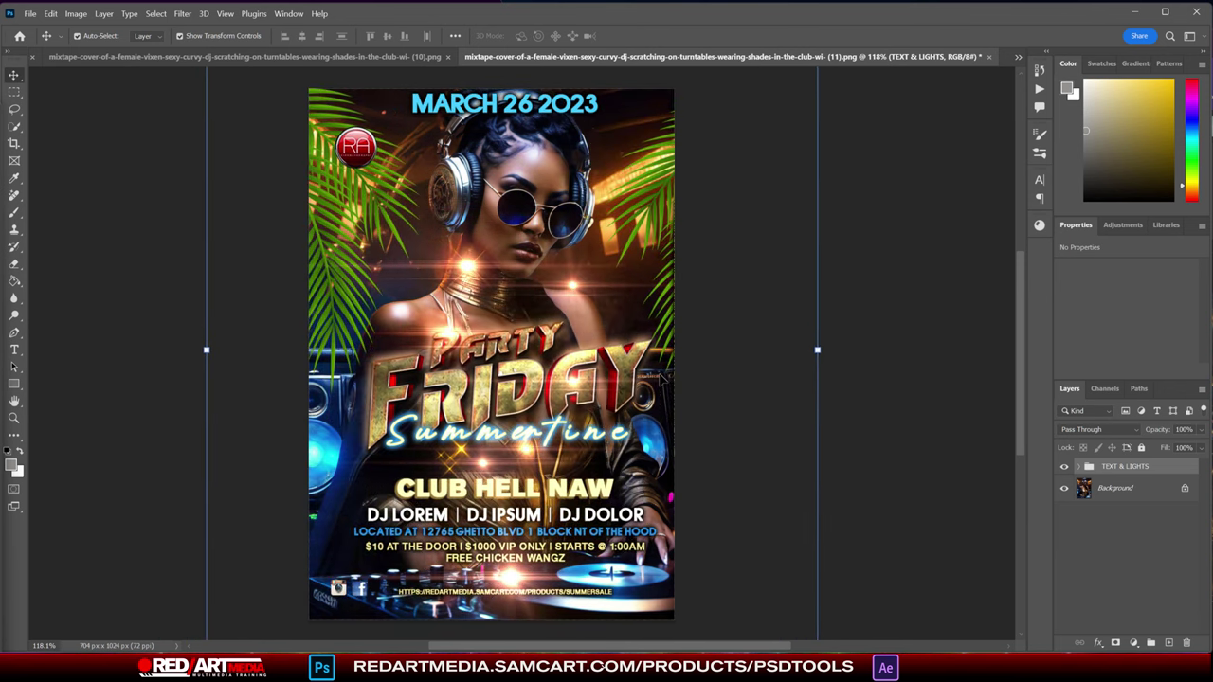
key("shift+Down")
key("shift+Down")
key("shift+Left")
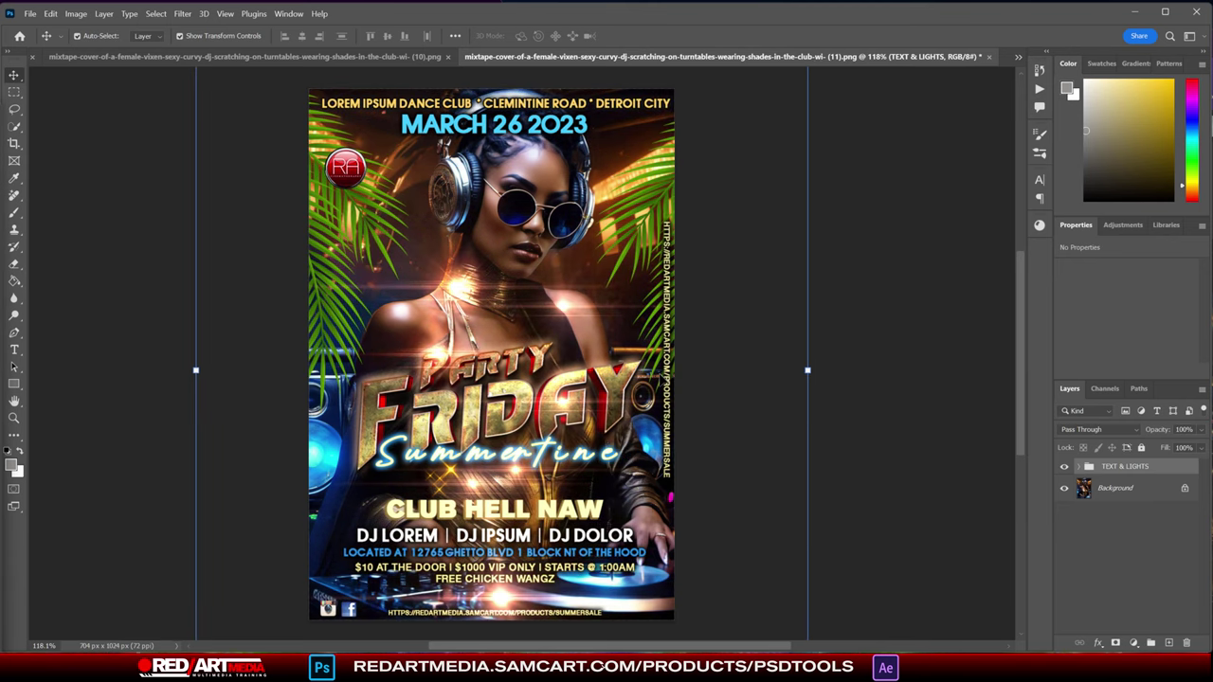
left_click(860, 305)
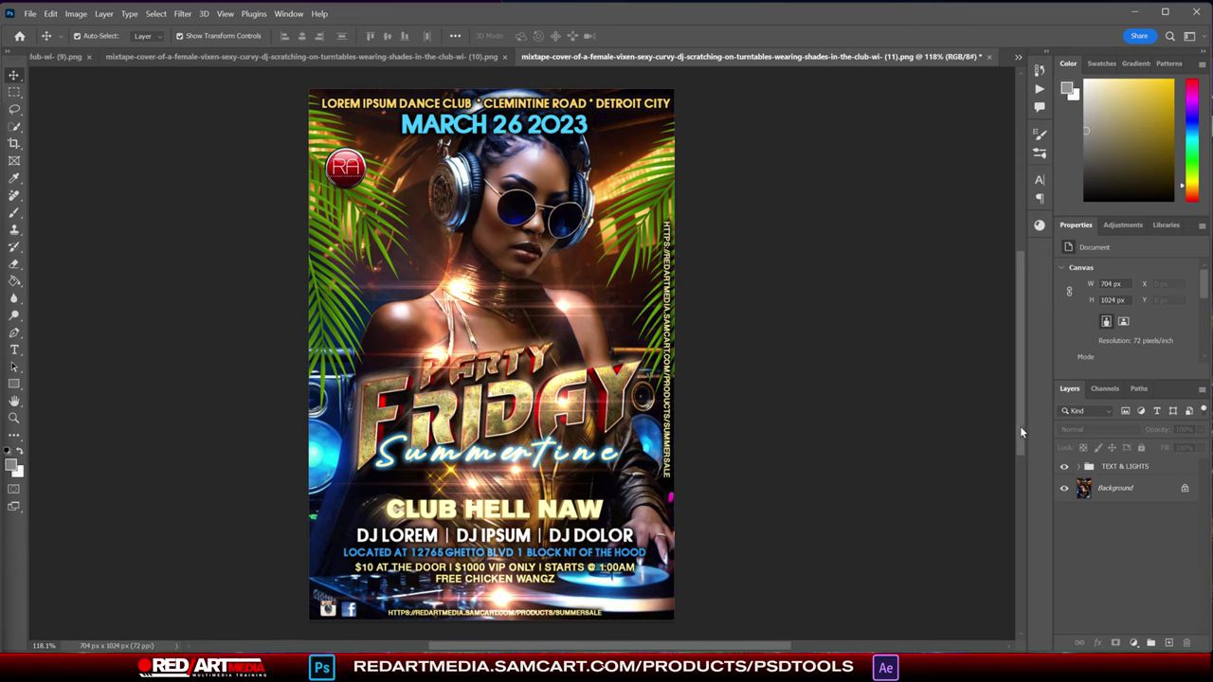
left_click_drag(1020, 425, 1020, 425)
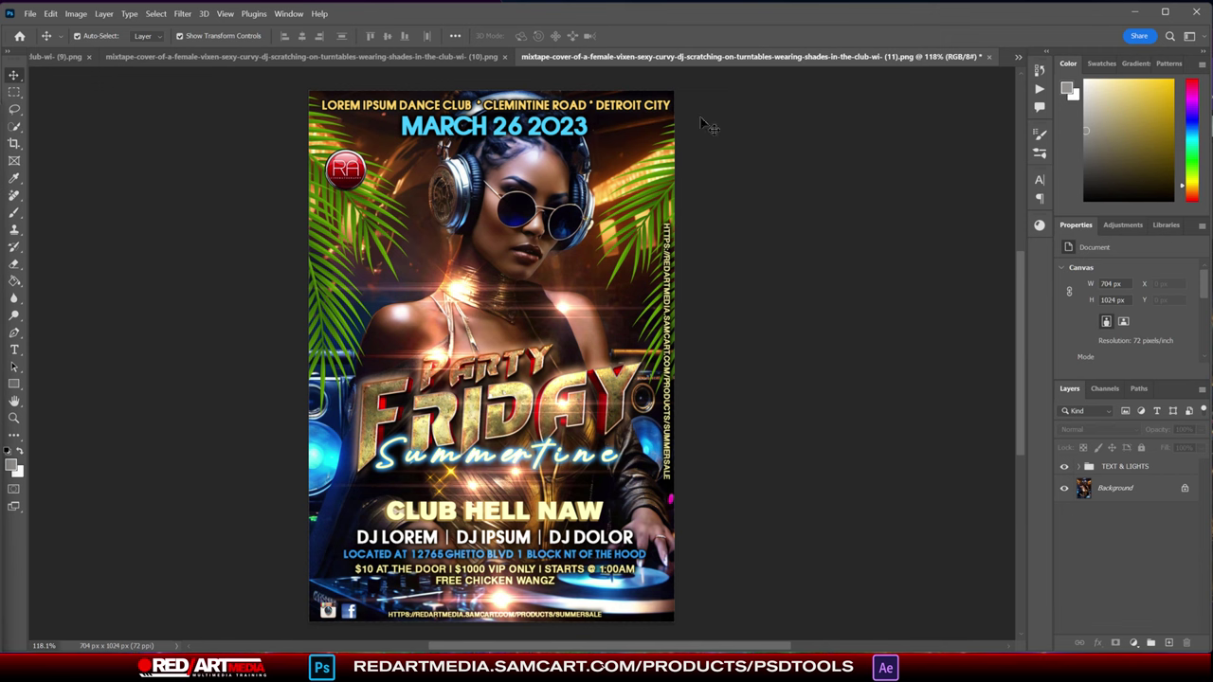
- Switch to the VIXEN DJ photo, fit it to the view, and add the TEXT & LIGHTS group
left_click_drag(716, 59, 2, 94)
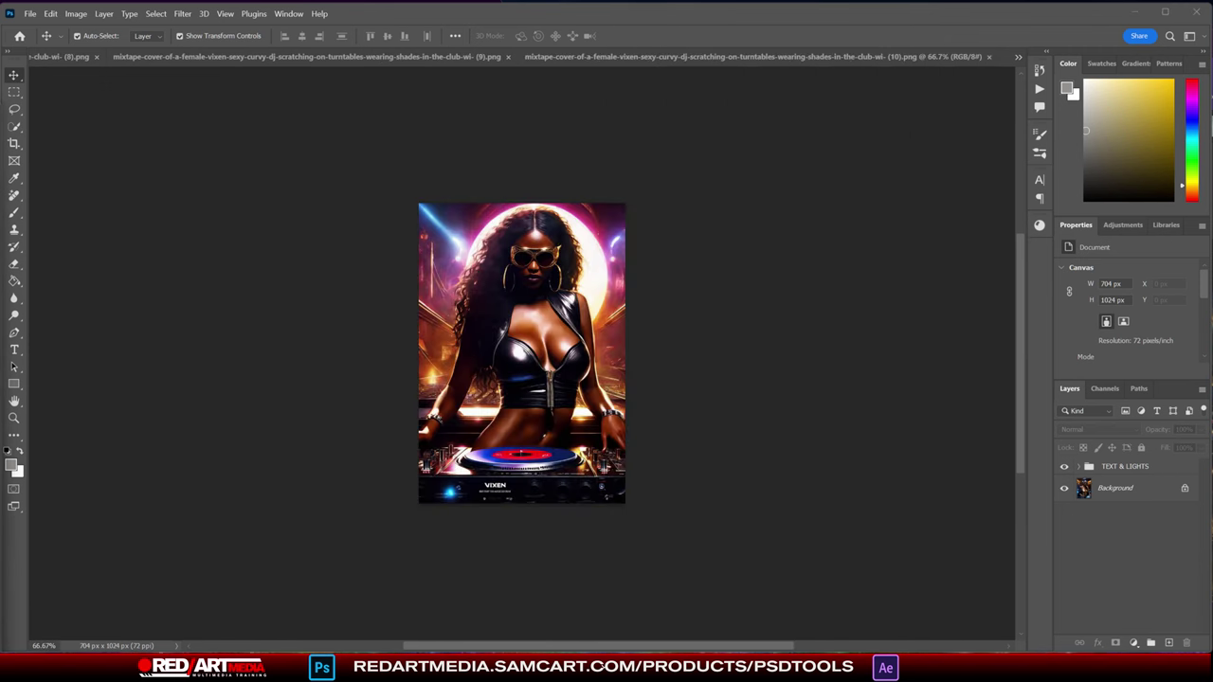
left_click(822, 299)
key("ctrl+0")
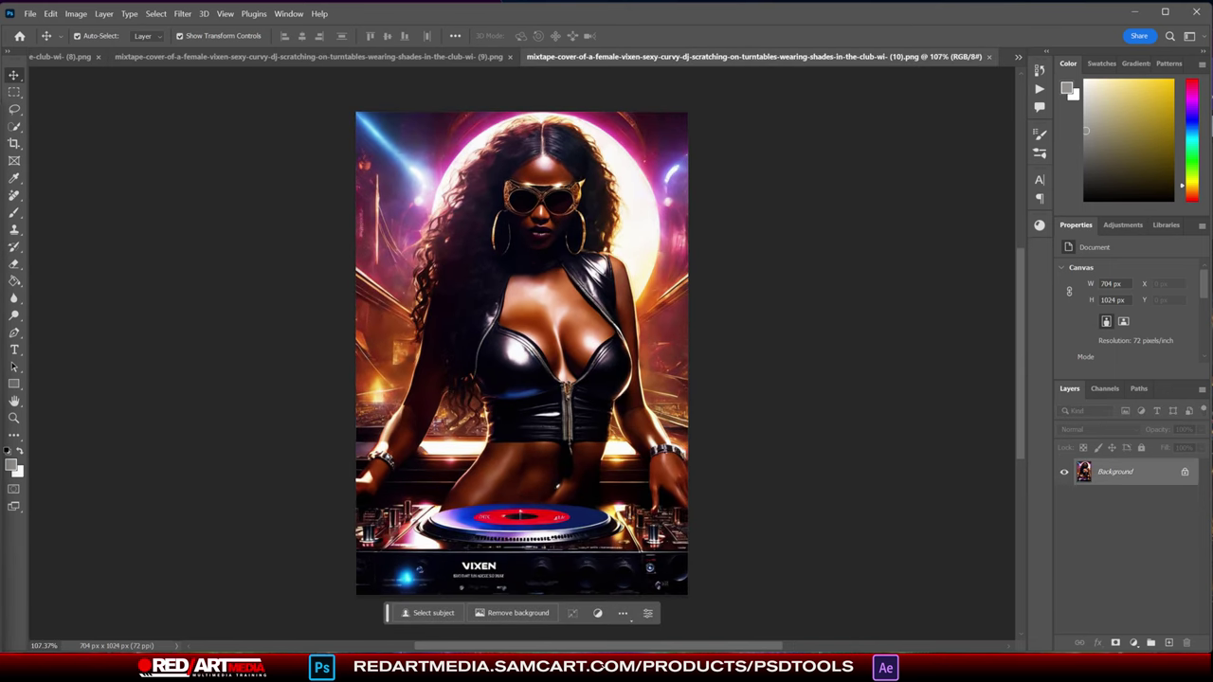
key("ctrl+v")
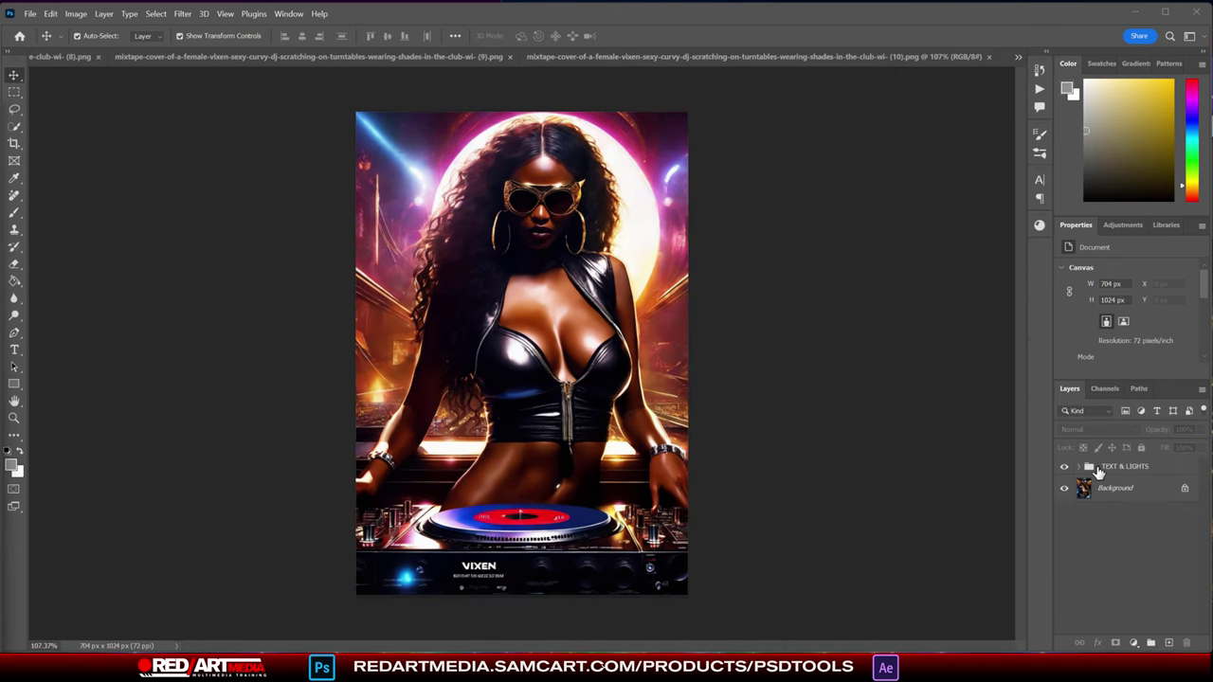
left_click_drag(1089, 466, 437, 280)
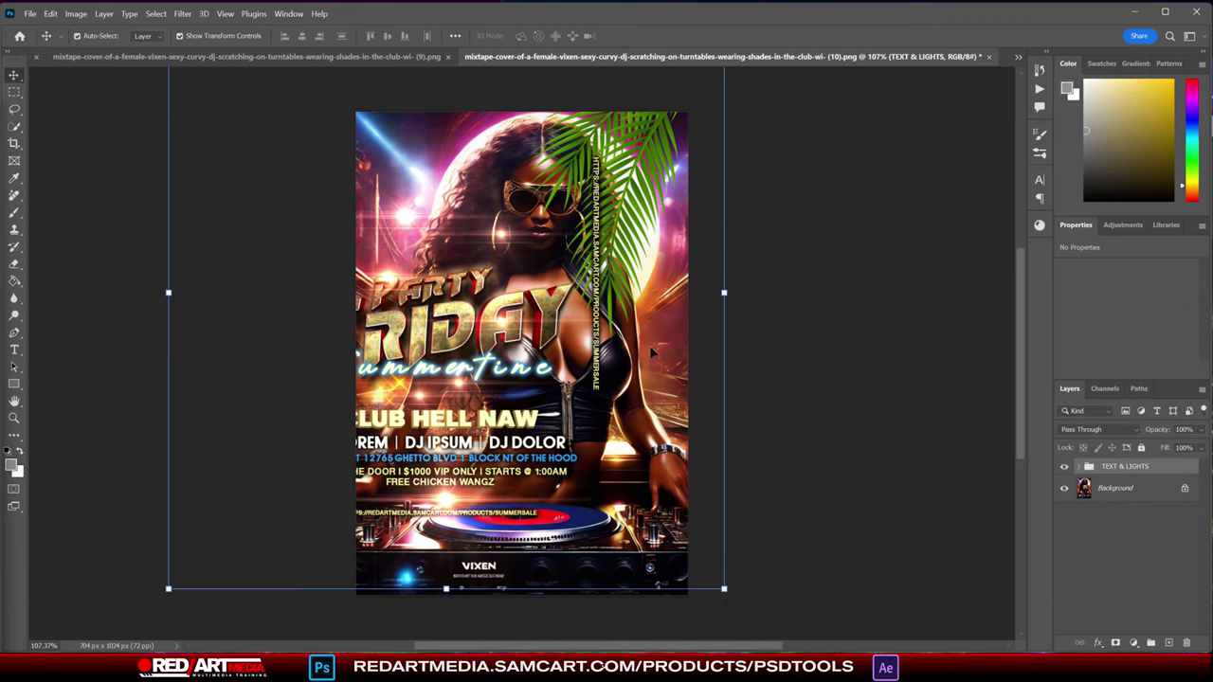
- Nudge the text group into place with the arrow keys and duplicate the Background layer
key("Right")
key("Right")
key("Right")
key("Right")
key("Right")
key("Right")
key("Right")
key("Right")
key("Right")
key("Right")
key("Right")
key("Right")
key("Right")
key("Right")
key("Right")
key("Right")
key("Right")
key("Right")
key("Right")
key("Right")
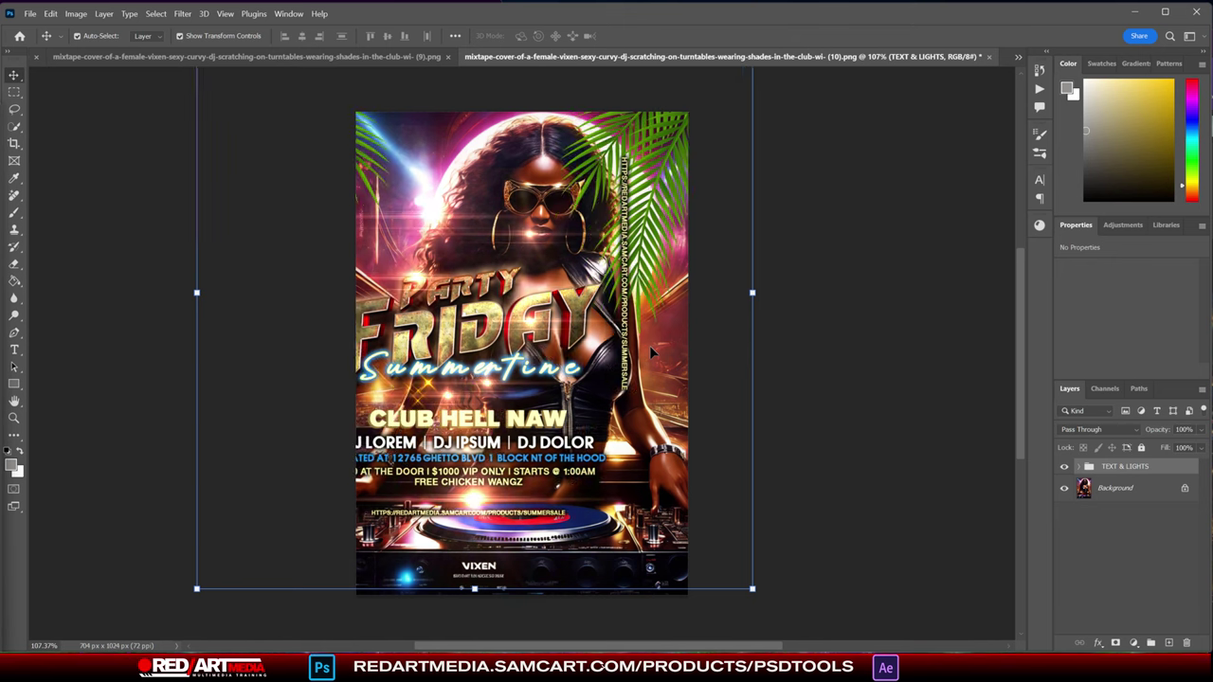
key("Down")
key("Down")
key("Down")
key("Down")
key("Down")
key("Down")
key("Down")
key("Down")
key("Down")
key("Down")
key("Down")
key("Down")
key("Down")
key("Down")
key("Down")
key("Down")
key("Down")
key("Down")
key("Down")
key("Down")
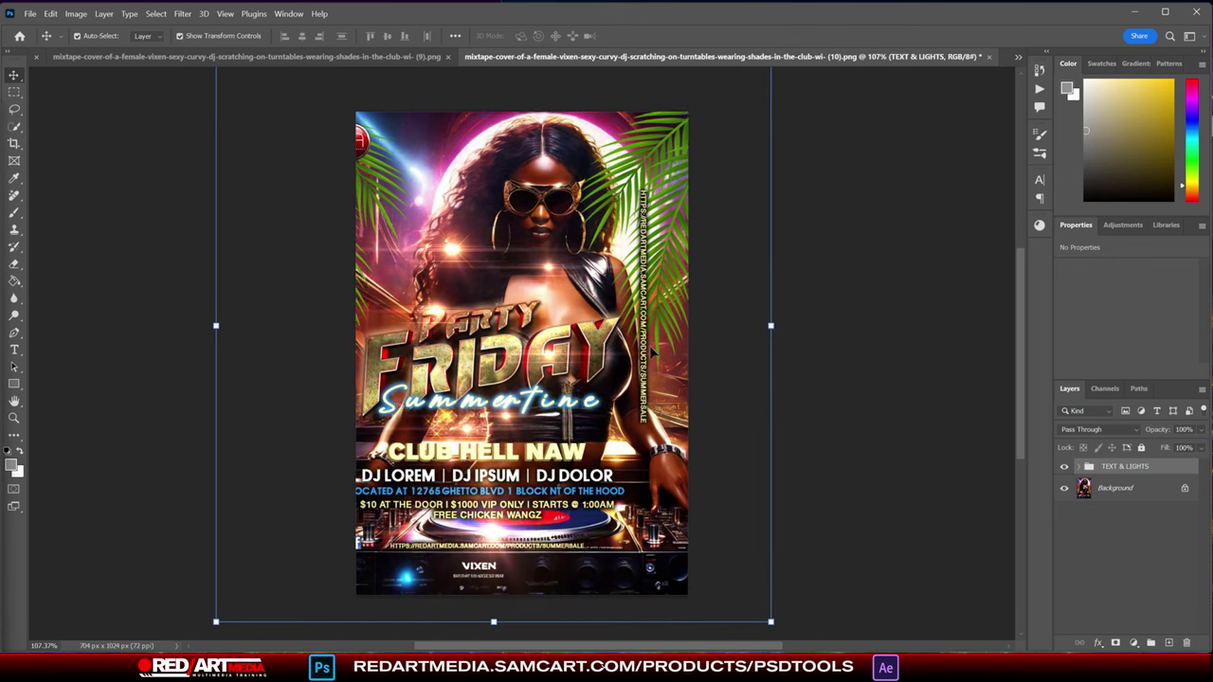
key("Down")
key("Down")
key("Down")
key("Down")
key("Down")
key("Down")
key("Down")
key("Down")
key("Down")
key("Down")
key("Down")
key("Down")
key("Down")
key("Down")
key("Down")
key("Down")
key("Down")
key("Down")
key("Down")
key("Down")
key("Right")
key("Right")
key("Right")
key("Right")
key("Right")
key("Right")
key("Right")
key("Right")
key("Right")
key("Right")
key("Right")
key("Right")
key("Right")
key("Right")
key("Right")
key("Right")
key("Right")
key("Right")
key("Right")
key("Right")
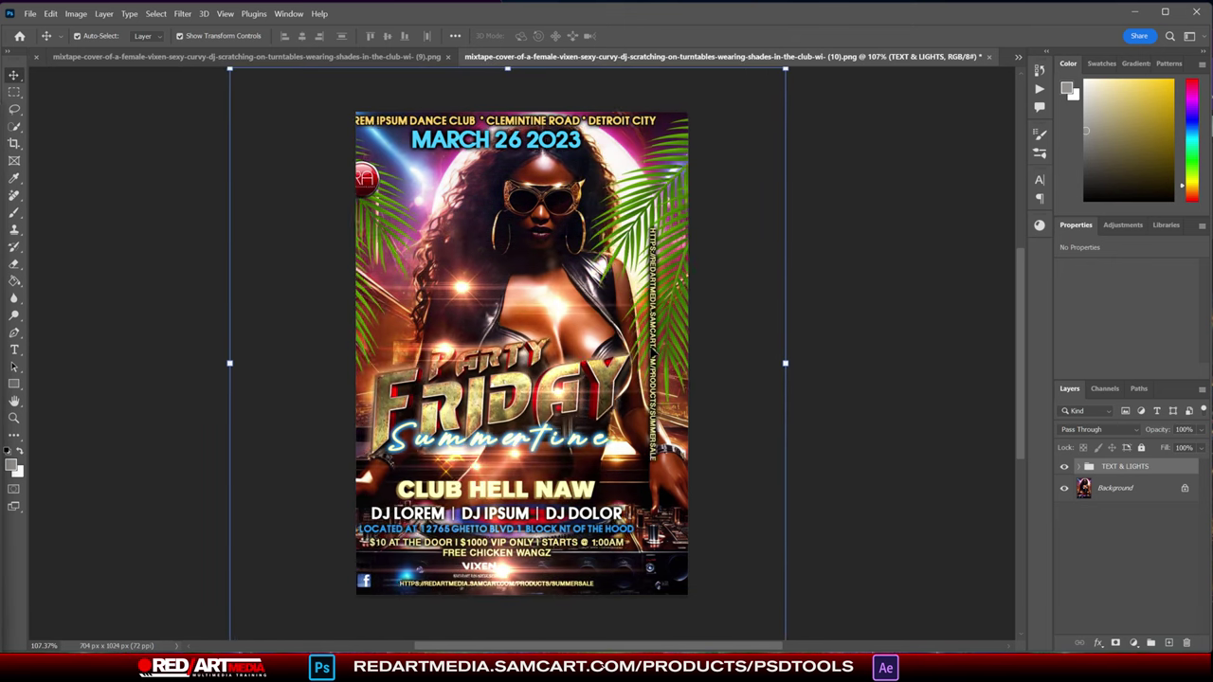
key("Right")
key("Right")
key("Right")
key("Right")
key("Right")
key("Right")
key("Right")
key("Right")
key("Right")
key("Right")
key("Right")
key("Right")
key("Right")
key("Right")
key("Right")
key("Right")
key("Right")
key("Right")
key("Right")
key("Right")
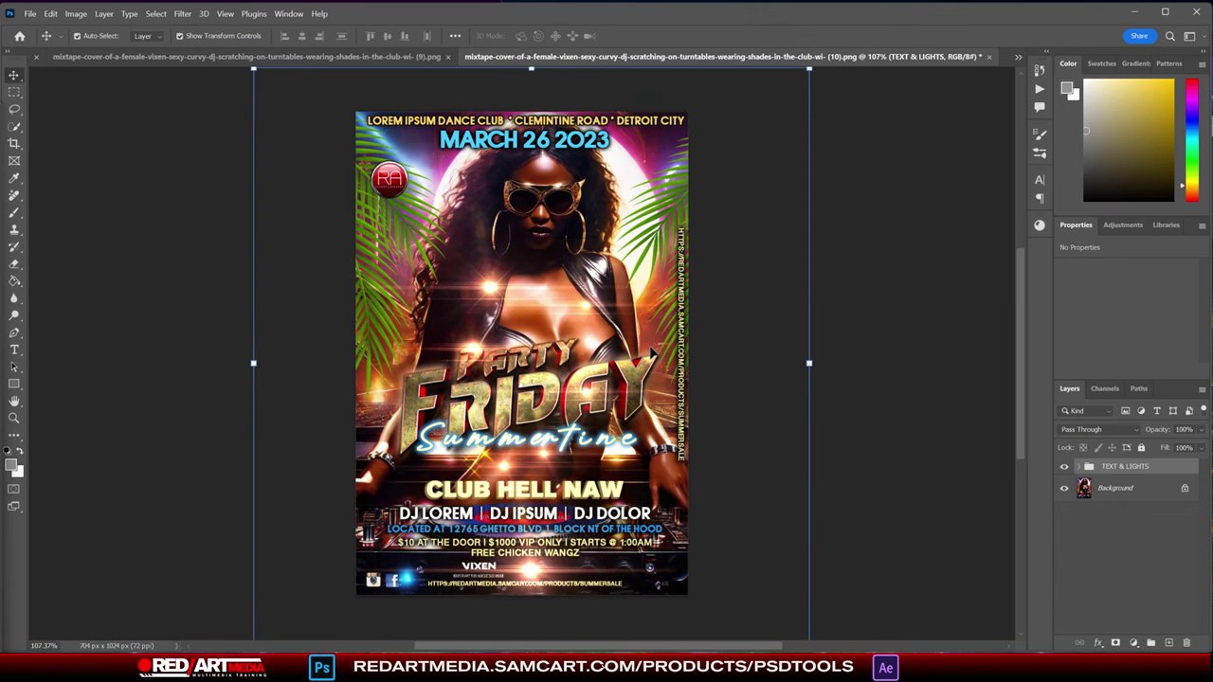
key("Down")
key("Down")
key("Down")
key("Down")
key("Down")
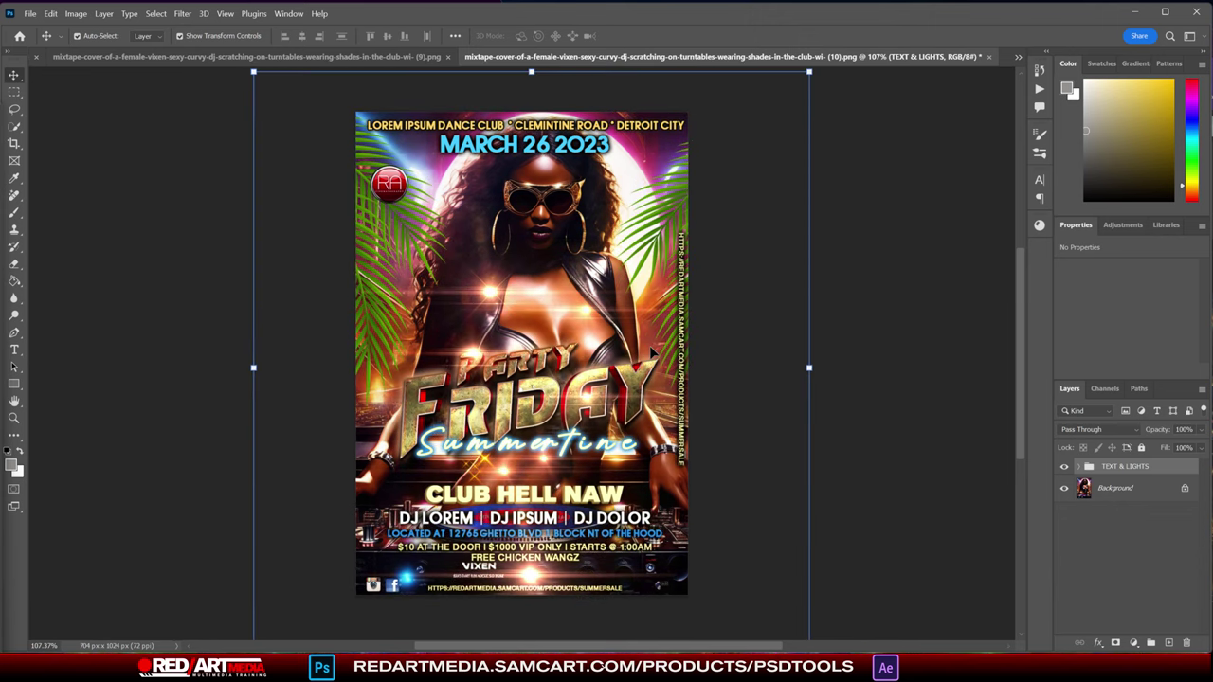
key("Up")
key("Up")
key("Up")
key("Up")
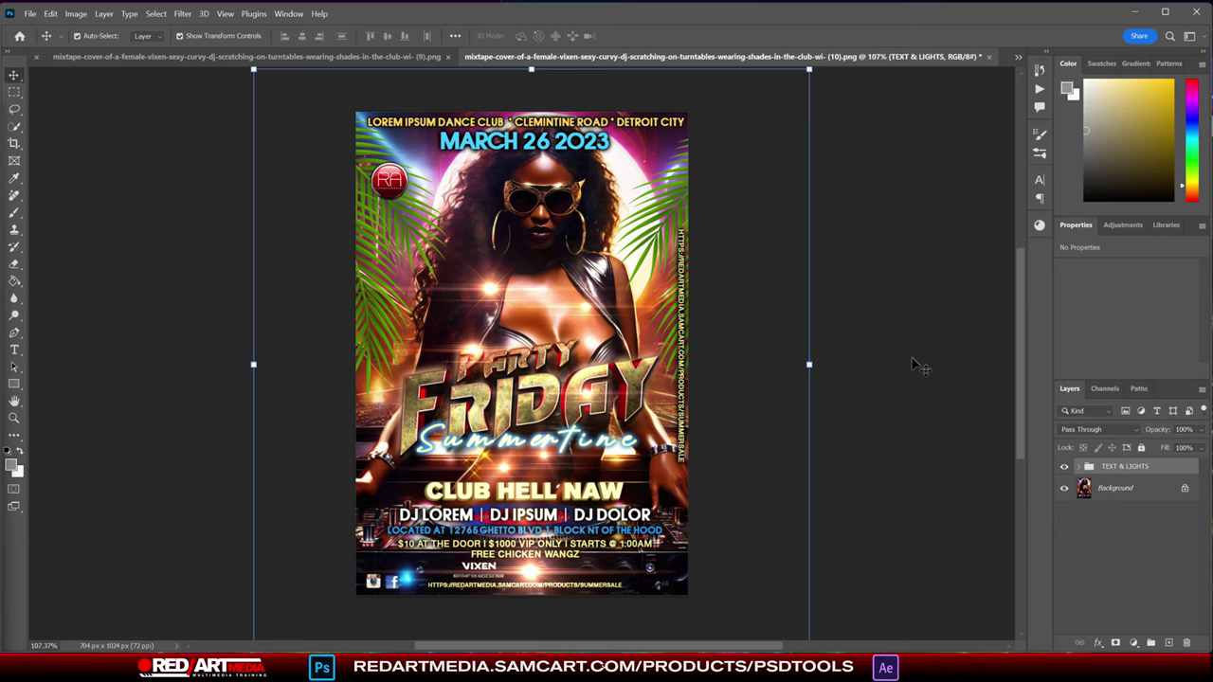
left_click_drag(1118, 488, 1169, 642)
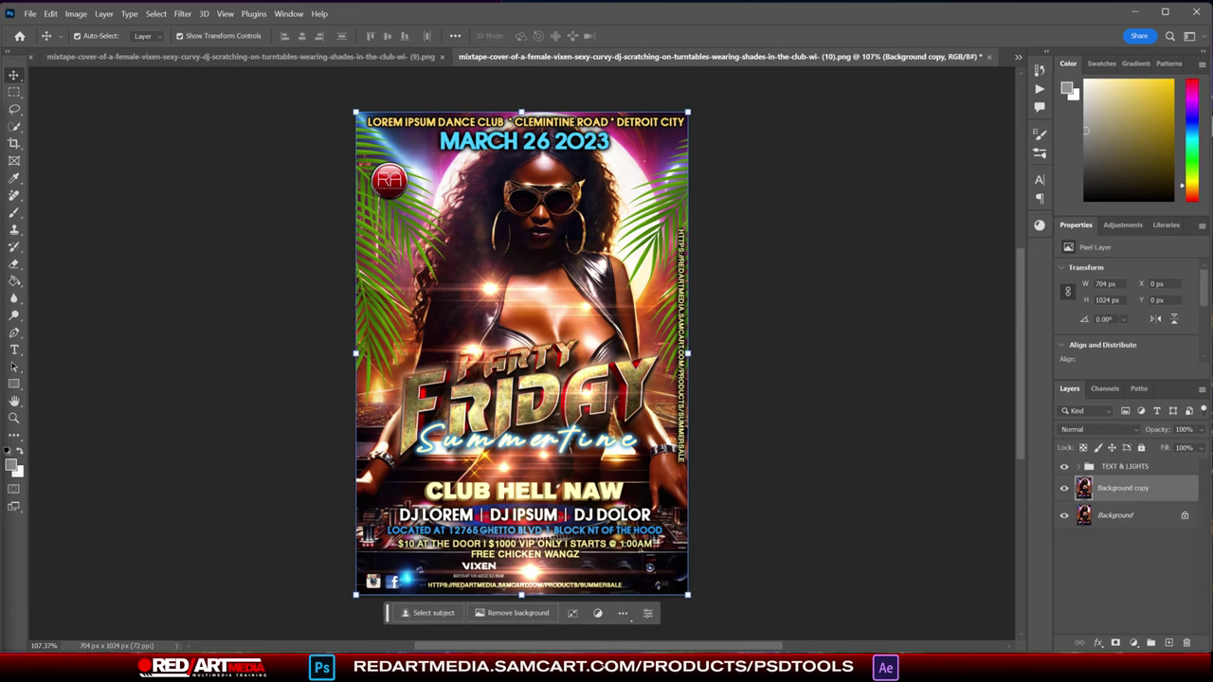
- Erase the VIXEN name and the small text beneath it using the Remove Tool
left_click(18, 92)
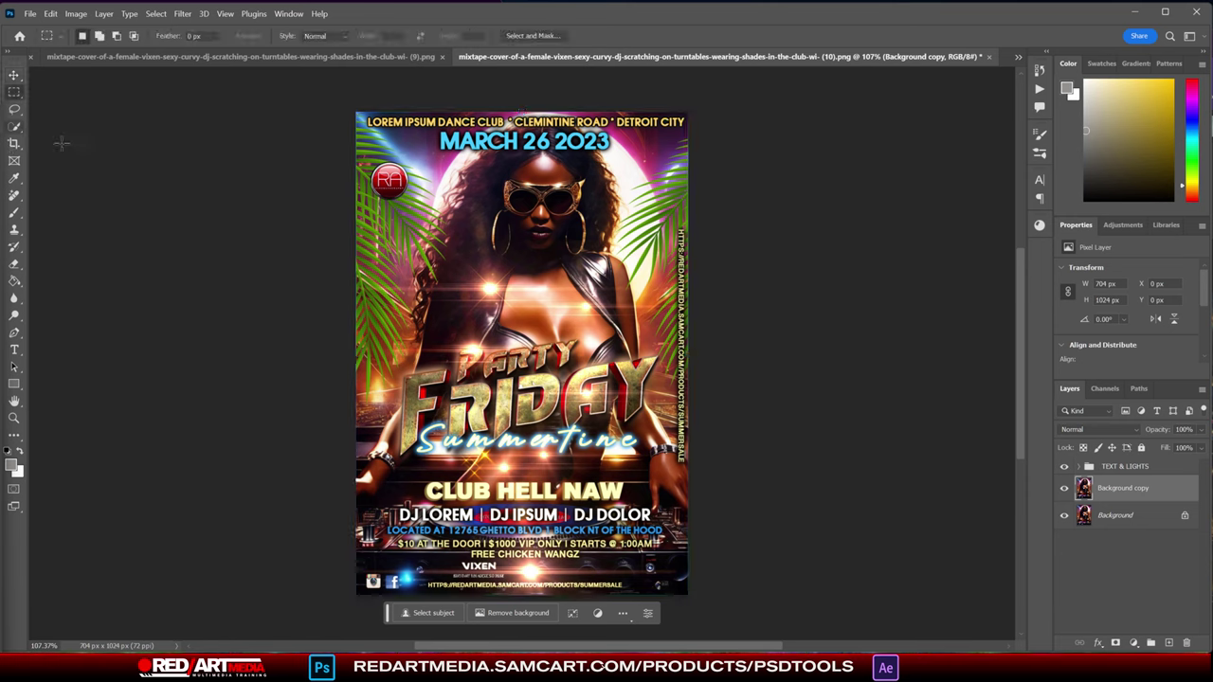
left_click(14, 196)
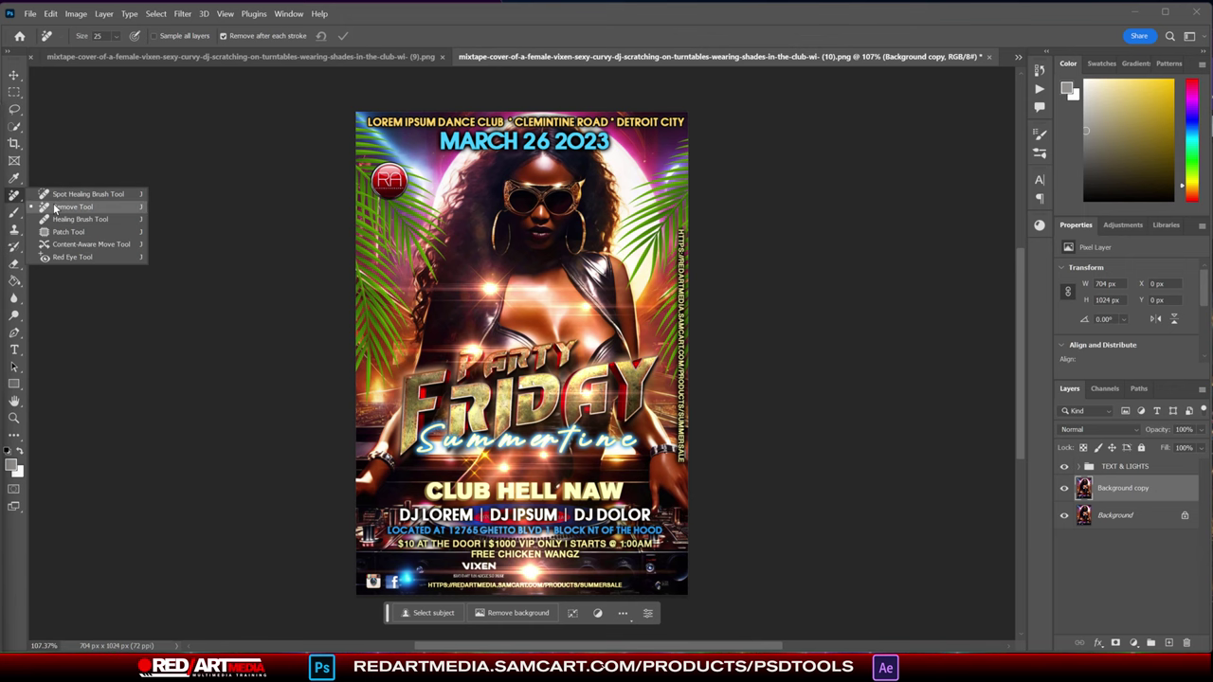
left_click(55, 208)
scroll(427, 528, "up", 3)
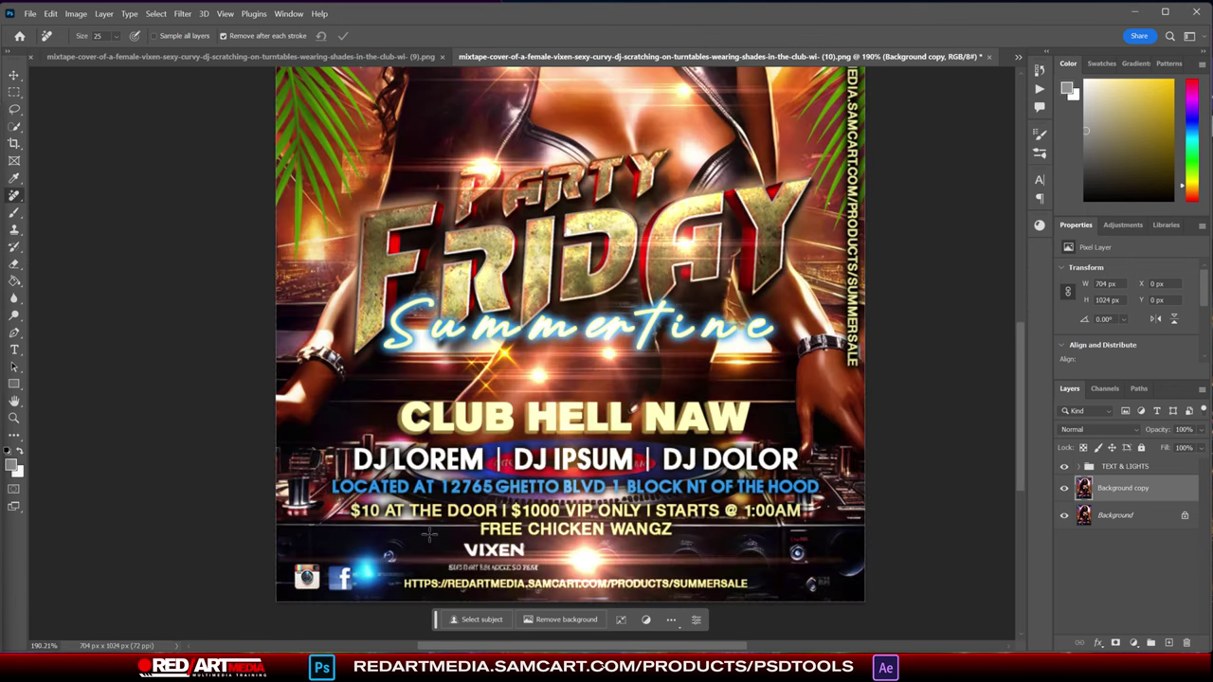
left_click_drag(429, 535, 561, 569)
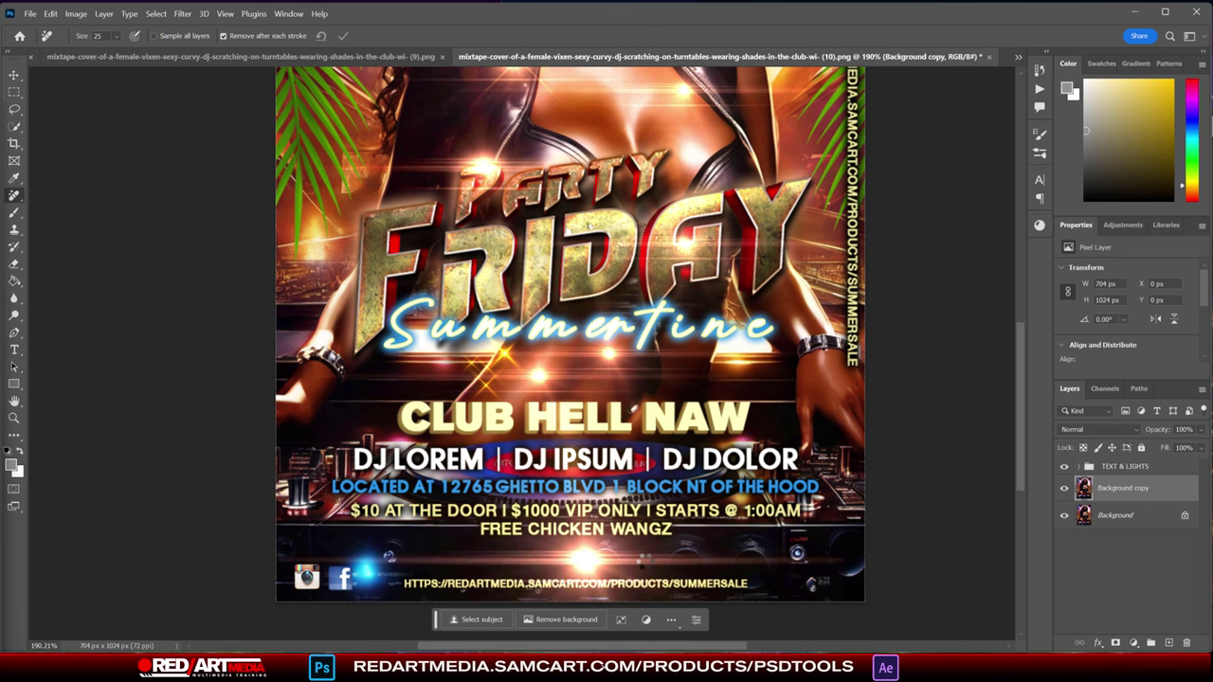
scroll(641, 376, "down", 3)
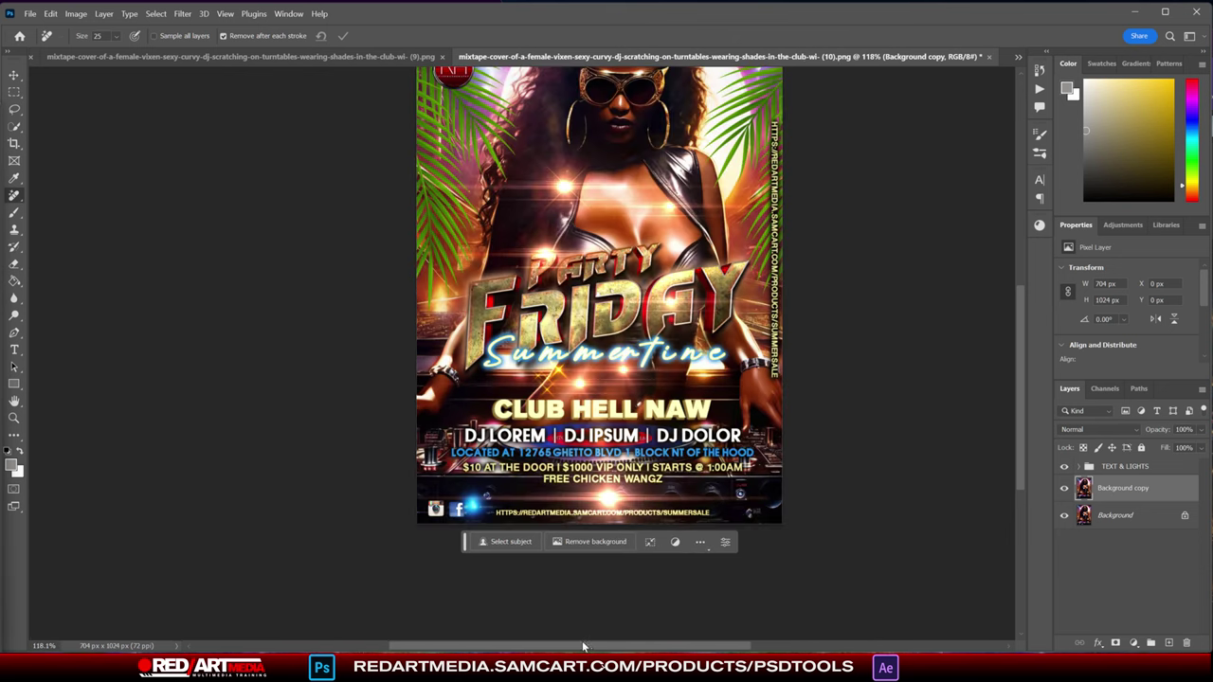
left_click_drag(583, 647, 620, 647)
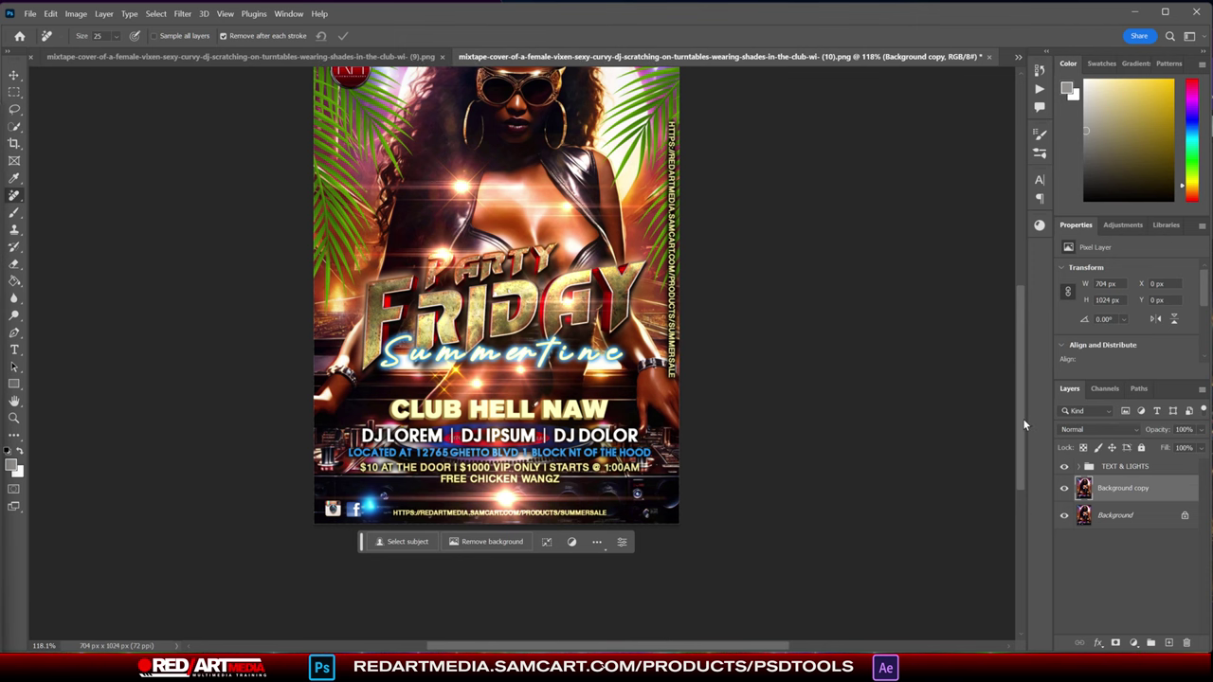
left_click_drag(1022, 418, 1027, 389)
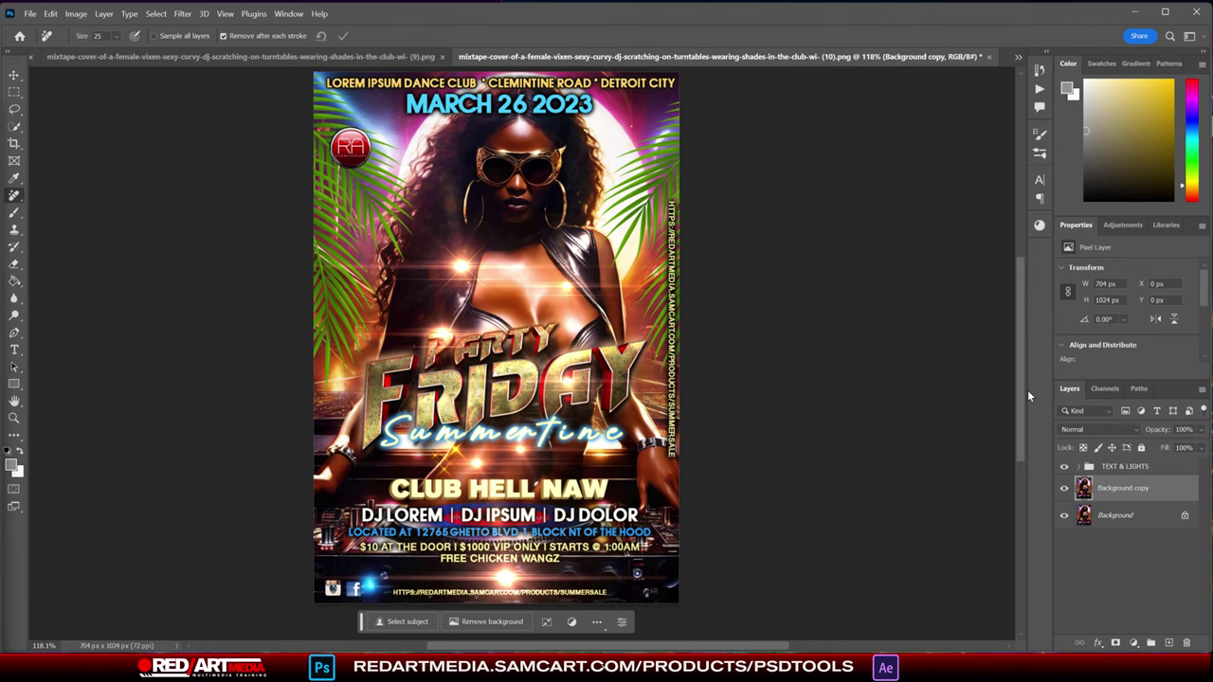
left_click(12, 74)
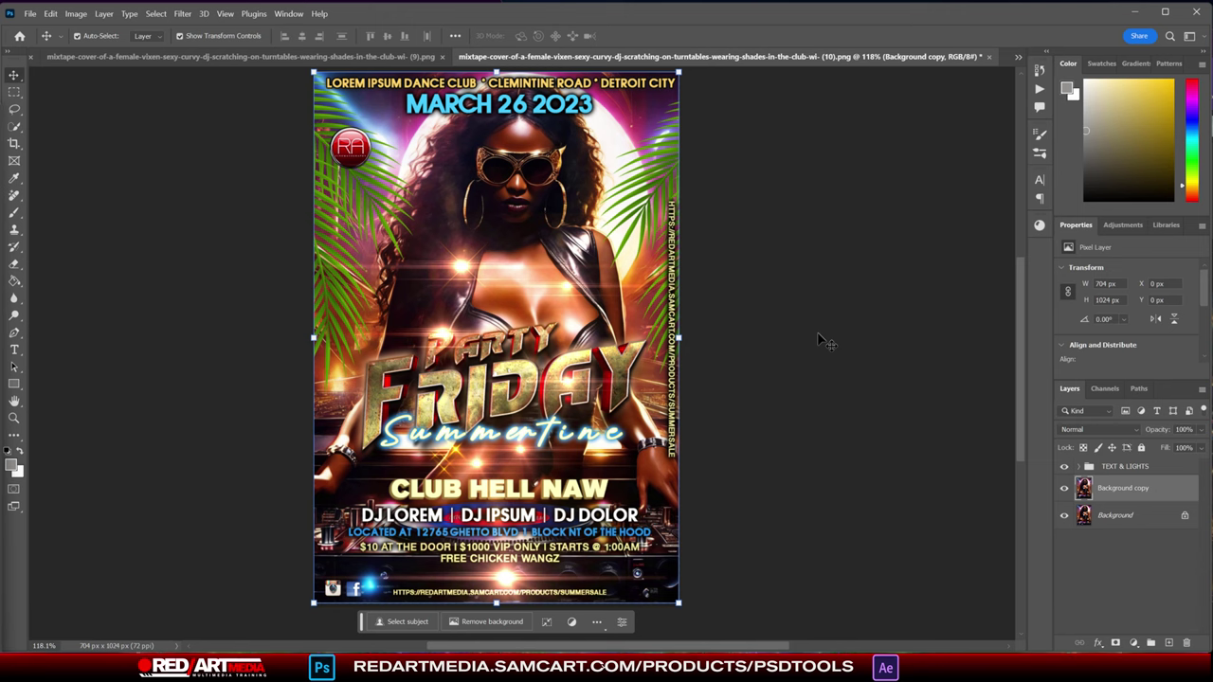
- Move a light flare near the top and enlarge it to about 212%
left_click(758, 296)
left_click_drag(464, 270, 423, 157)
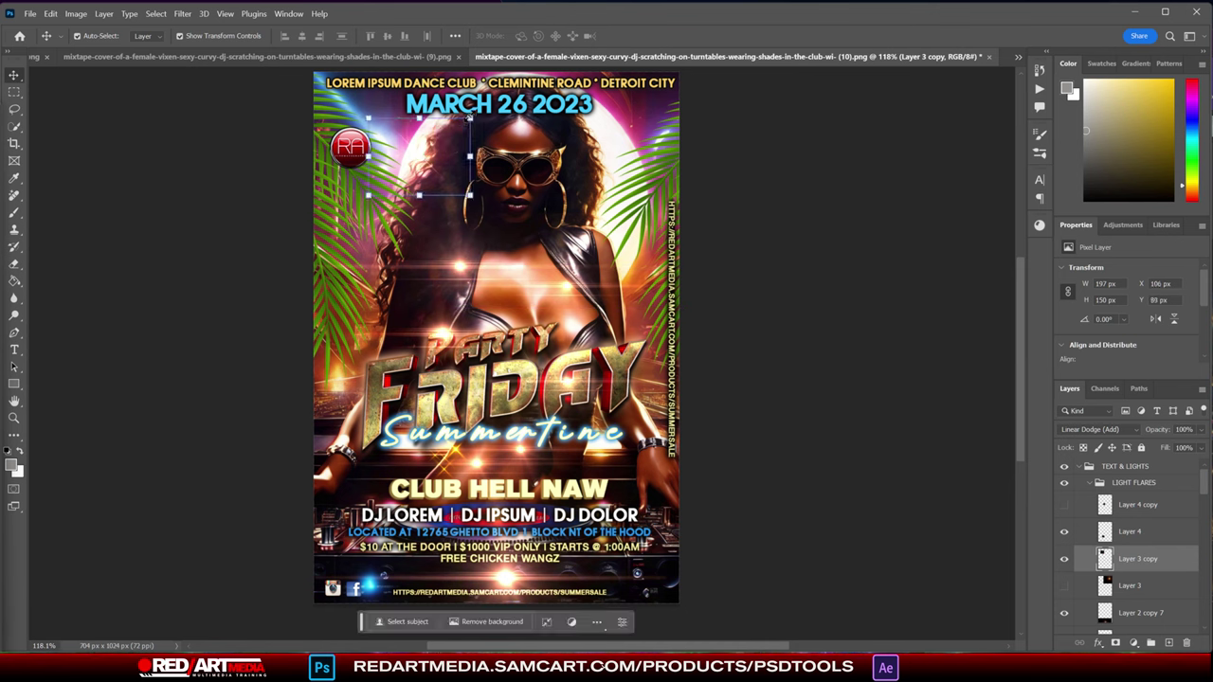
left_click_drag(468, 116, 437, 190)
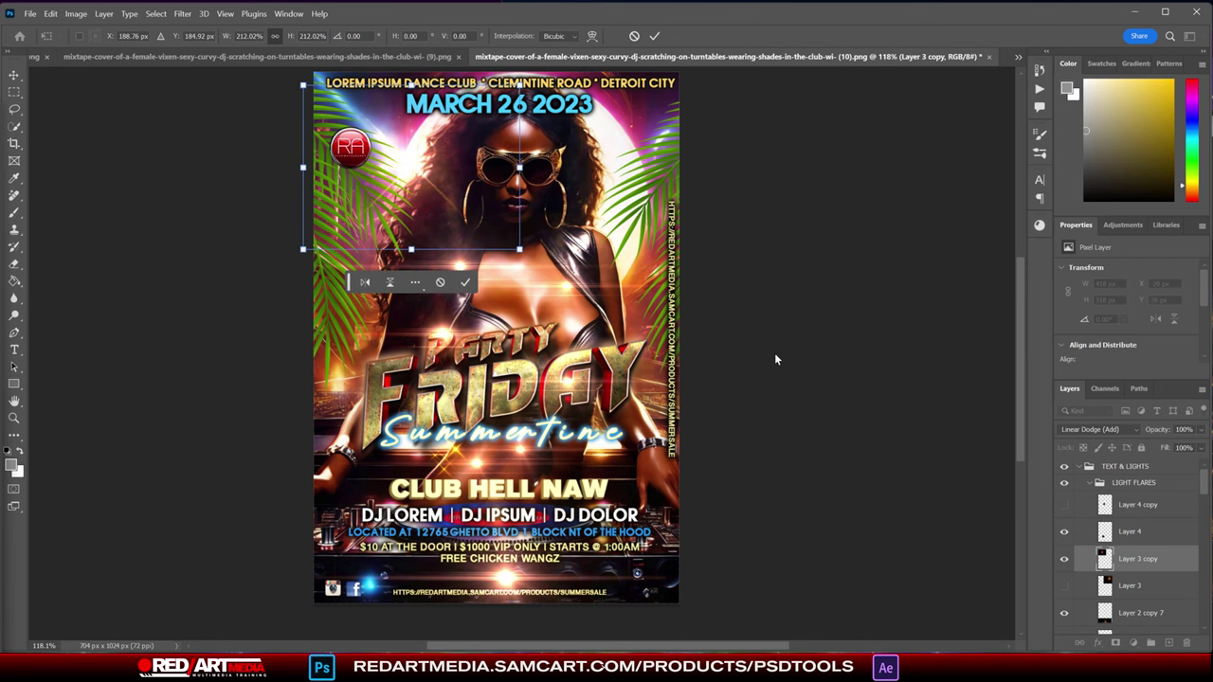
key("Return")
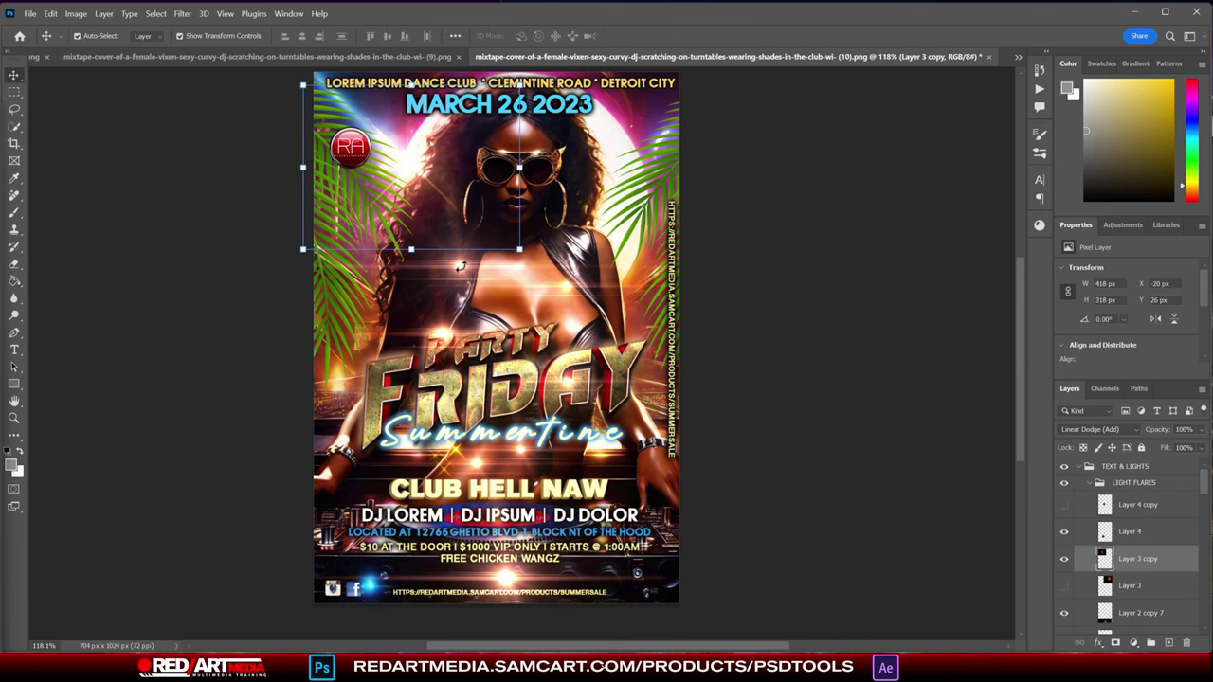
left_click(803, 347)
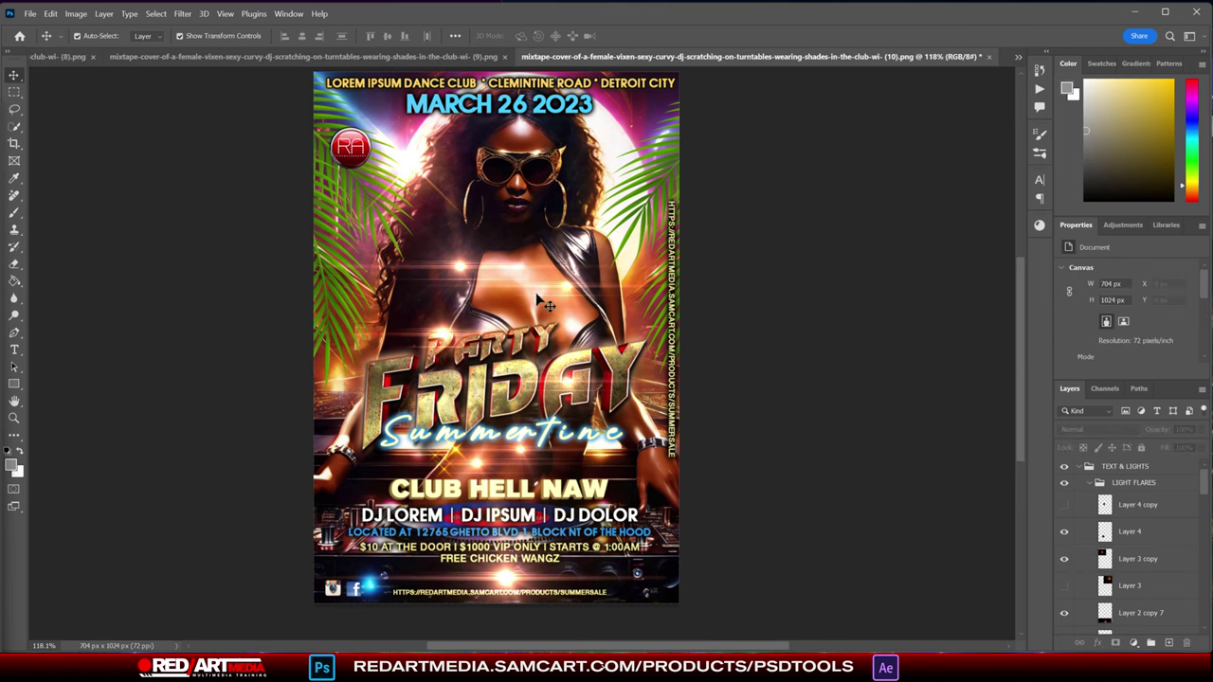
- Duplicate one flare, and move the Layer 2 copy 4 and Layer 2 copy 3 flares upward
mouse_move(536, 299)
left_mouse_down()
mouse_move(439, 208)
mouse_move(446, 270)
mouse_move(431, 275)
mouse_move(466, 280)
left_mouse_up()
left_click(780, 351)
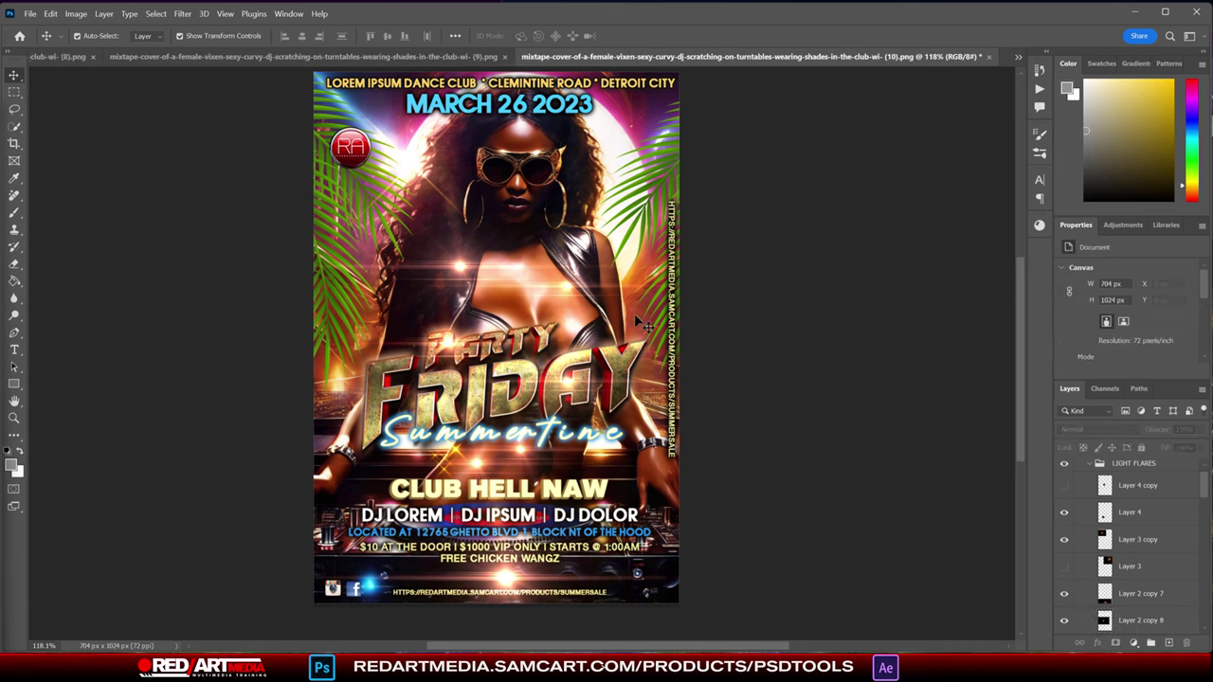
left_click(464, 271)
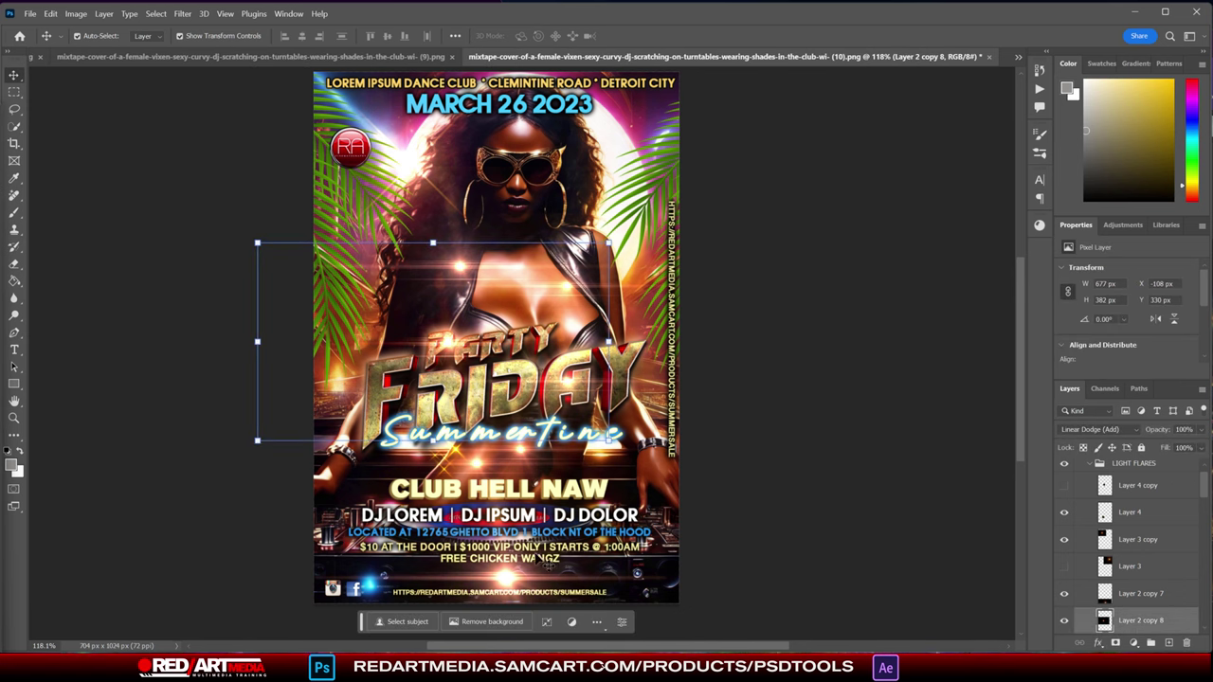
left_click(481, 467)
left_click_drag(481, 467, 588, 335)
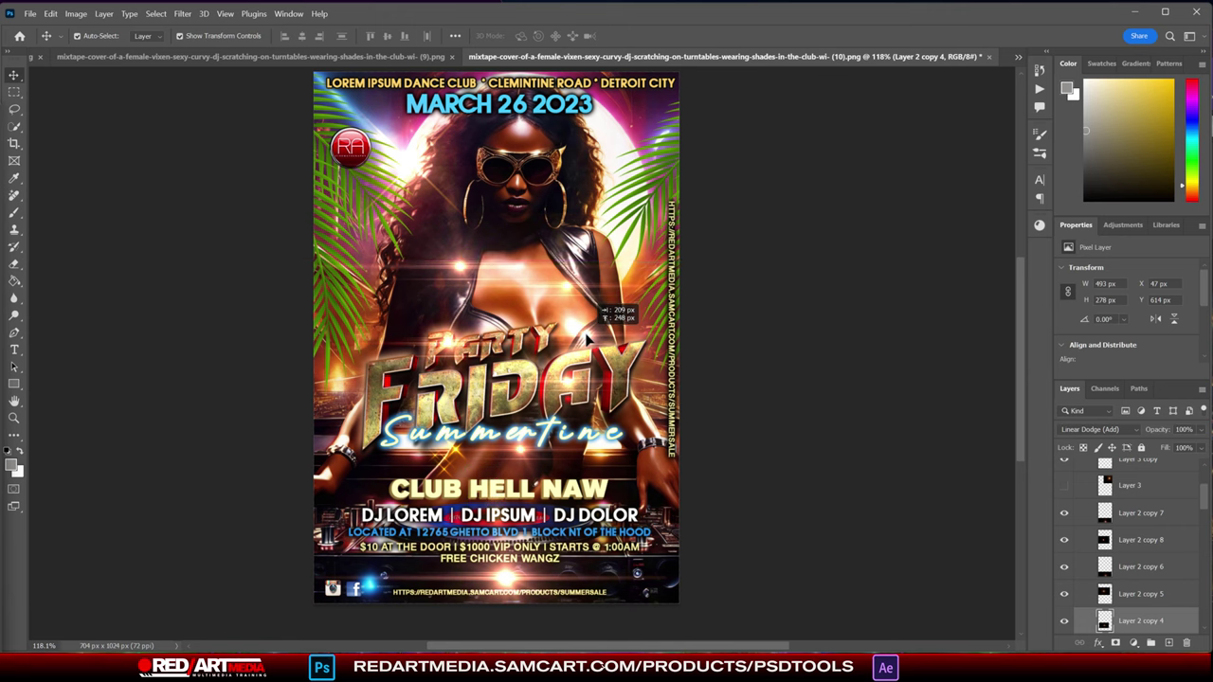
left_click(931, 464)
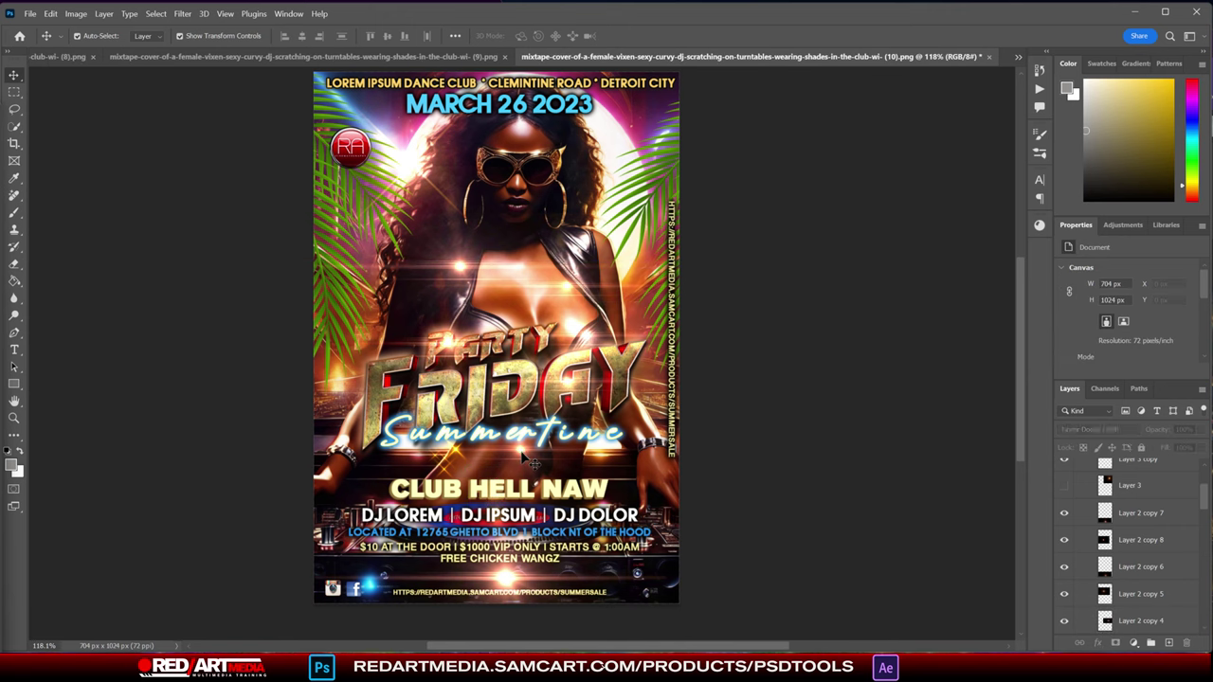
left_click_drag(519, 456, 544, 151)
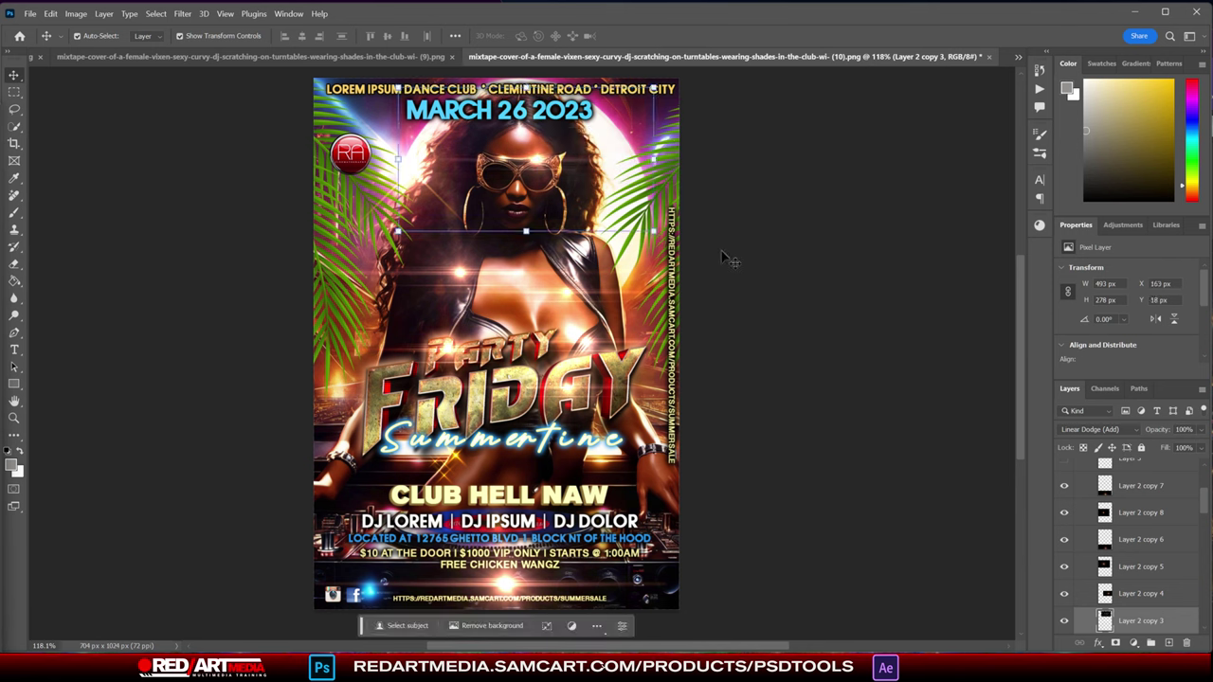
- Apply a Levels adjustment to the Layer 2 copy 3 flare
left_click(76, 13)
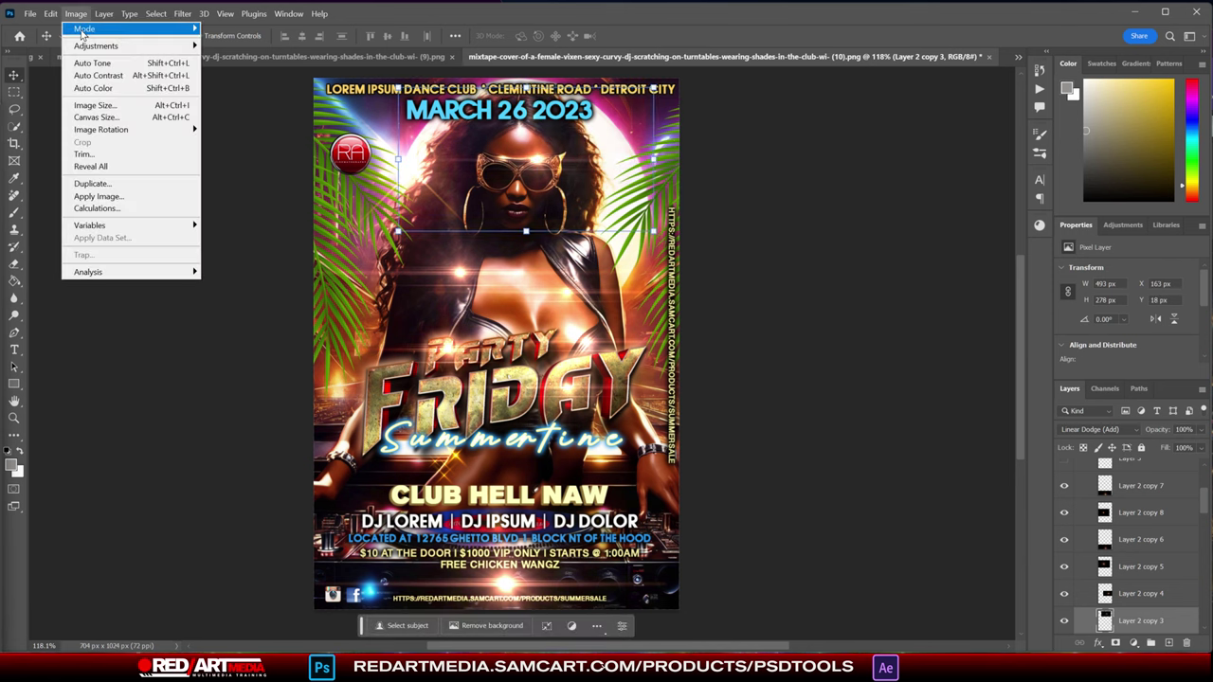
mouse_move(95, 46)
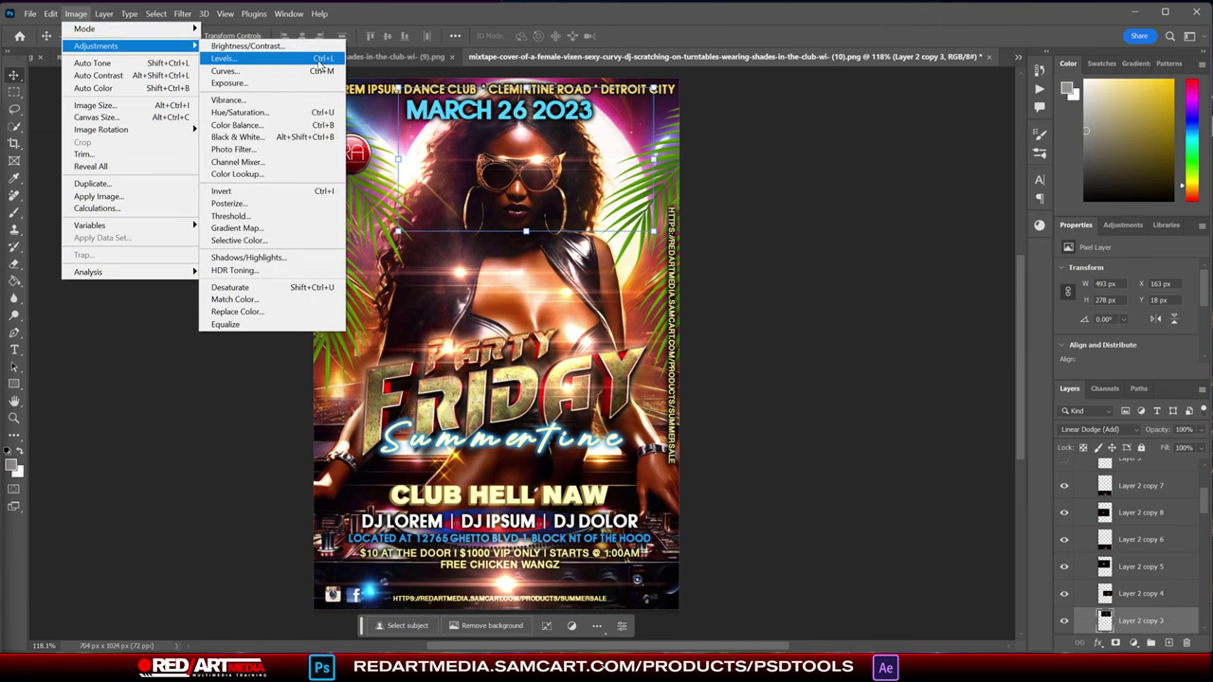
left_click(268, 60)
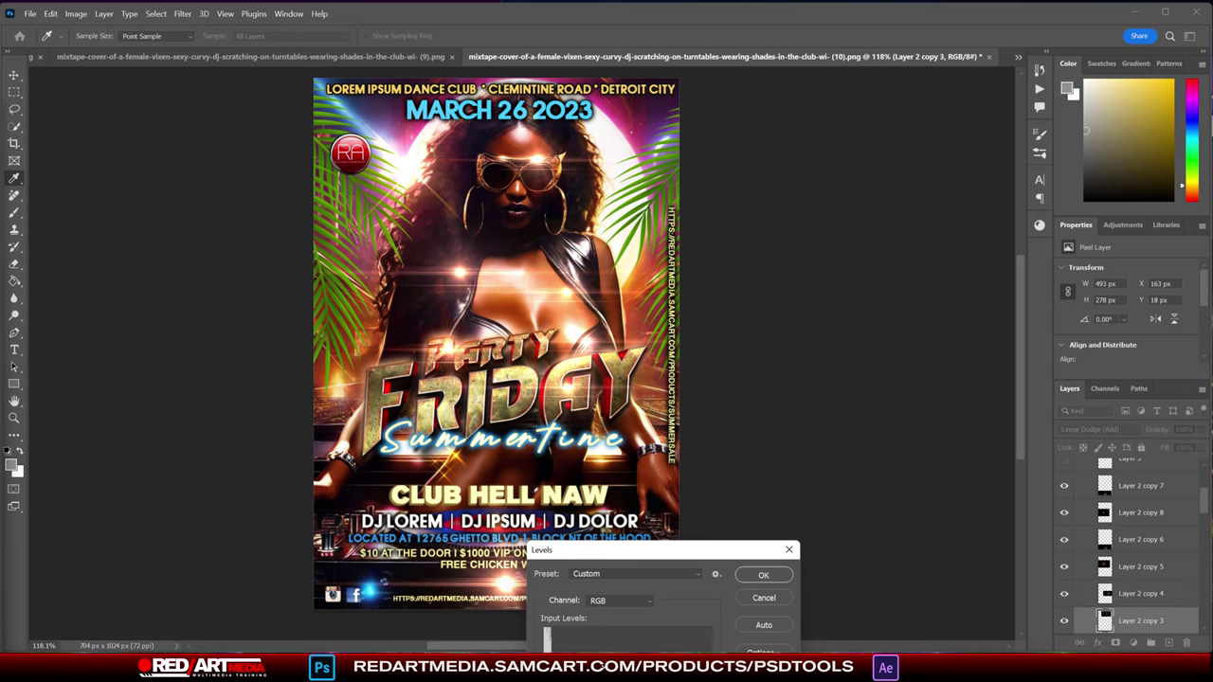
left_click(750, 580)
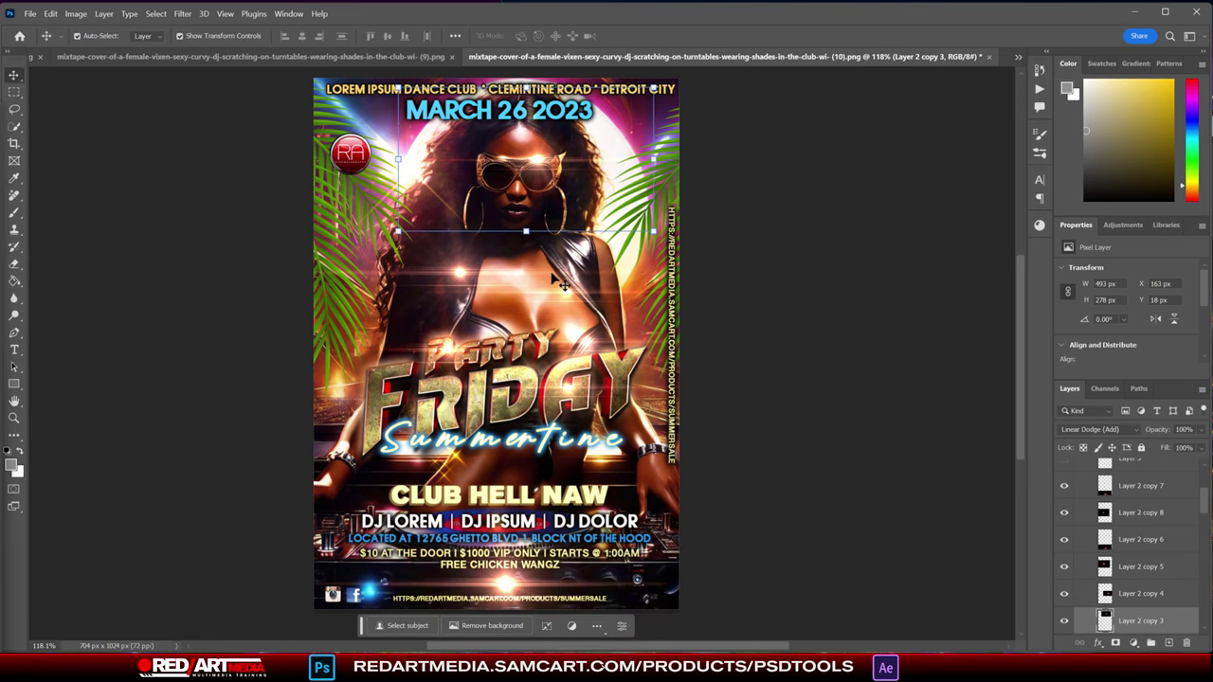
- Move the Layer 2 copy 8 flare slightly up and right and apply Levels to it
left_click(463, 278)
mouse_move(463, 277)
left_mouse_down()
mouse_move(477, 273)
mouse_move(423, 301)
left_mouse_up()
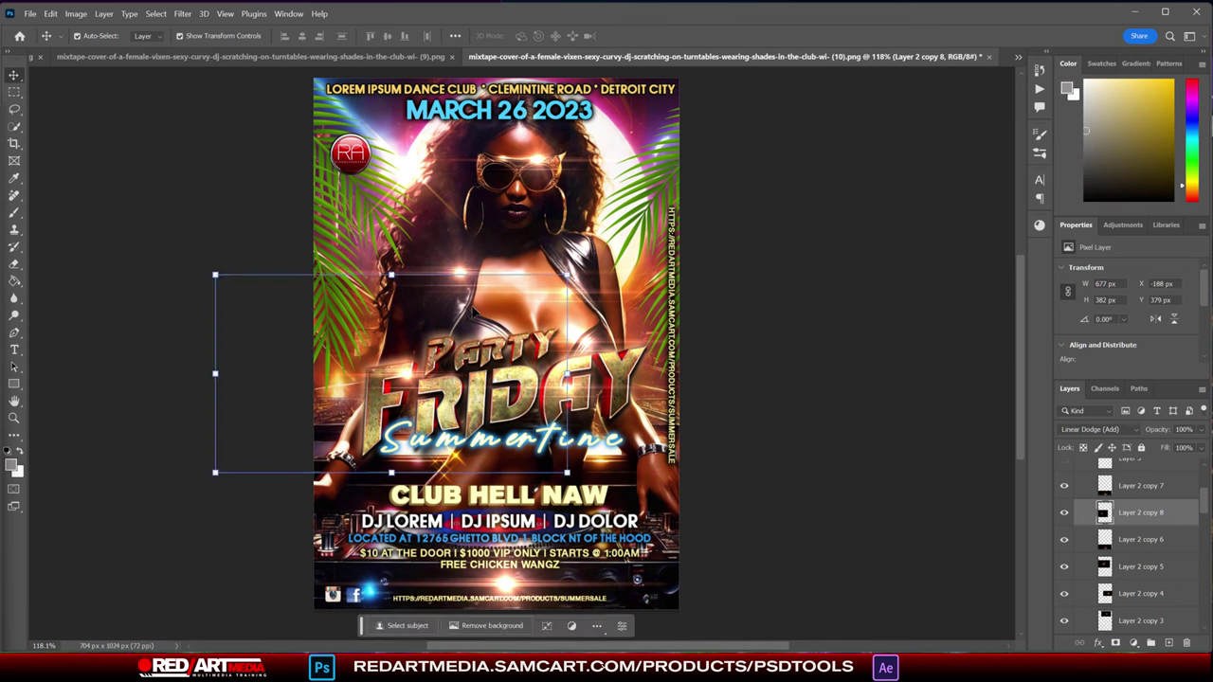
left_click(75, 14)
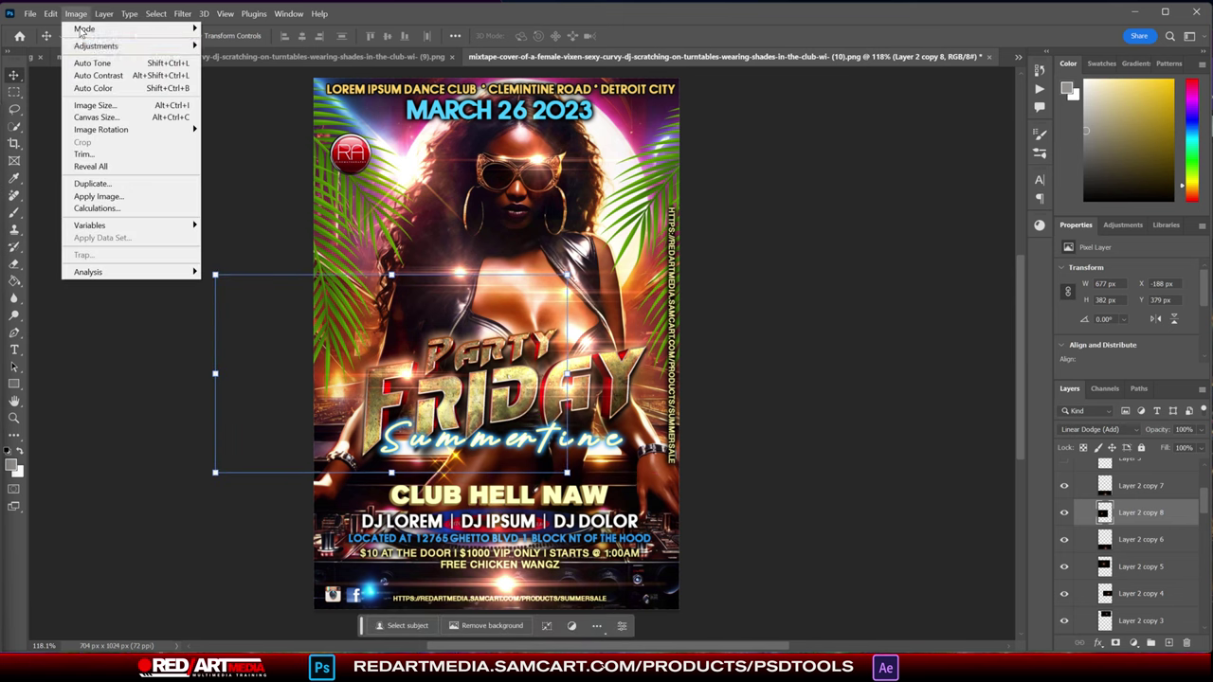
mouse_move(106, 46)
left_click(248, 63)
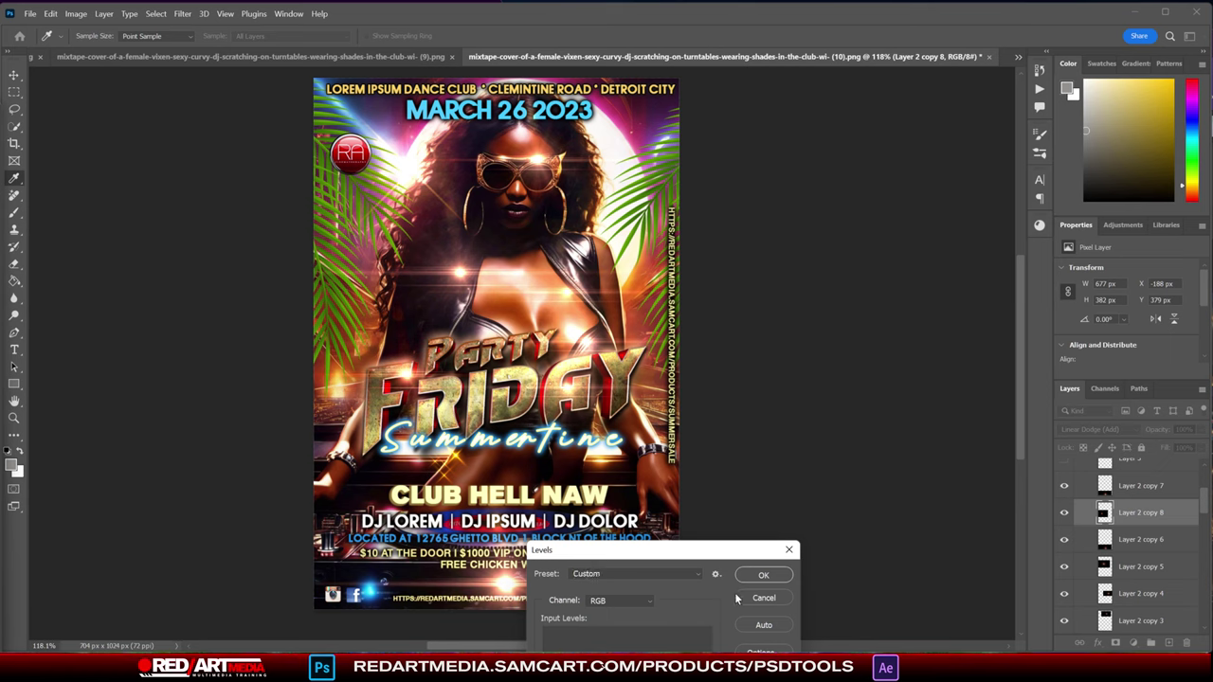
left_click(765, 575)
key("v")
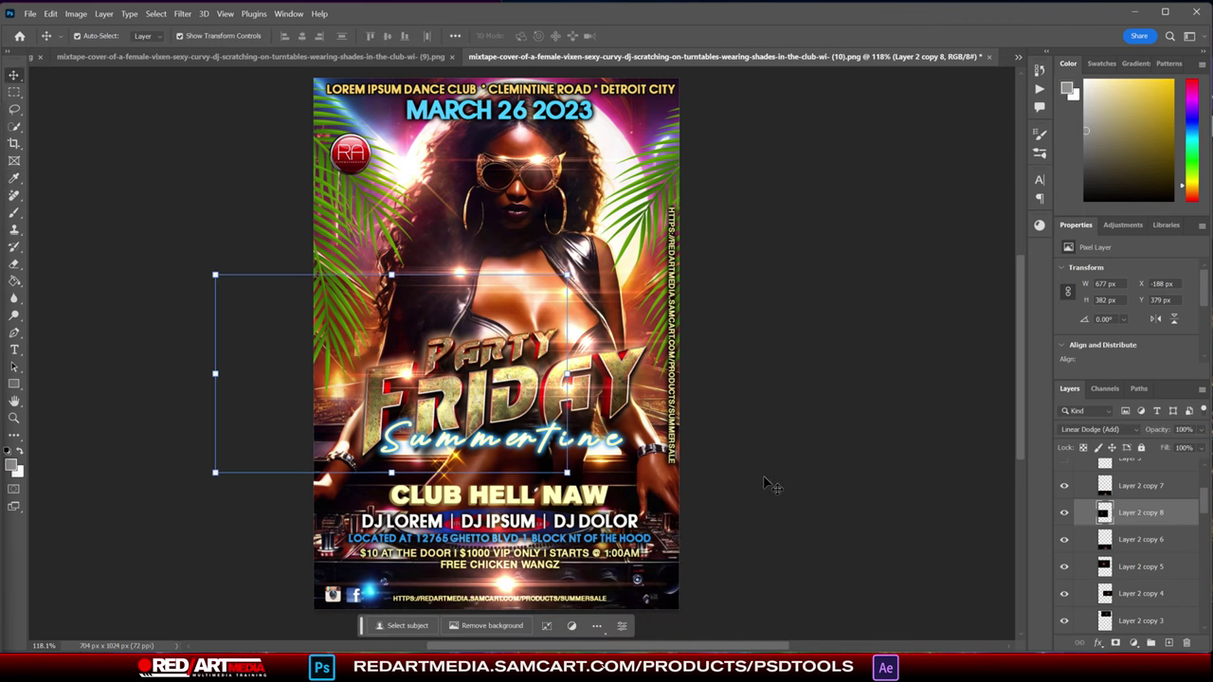
left_click(777, 533)
left_click(602, 445)
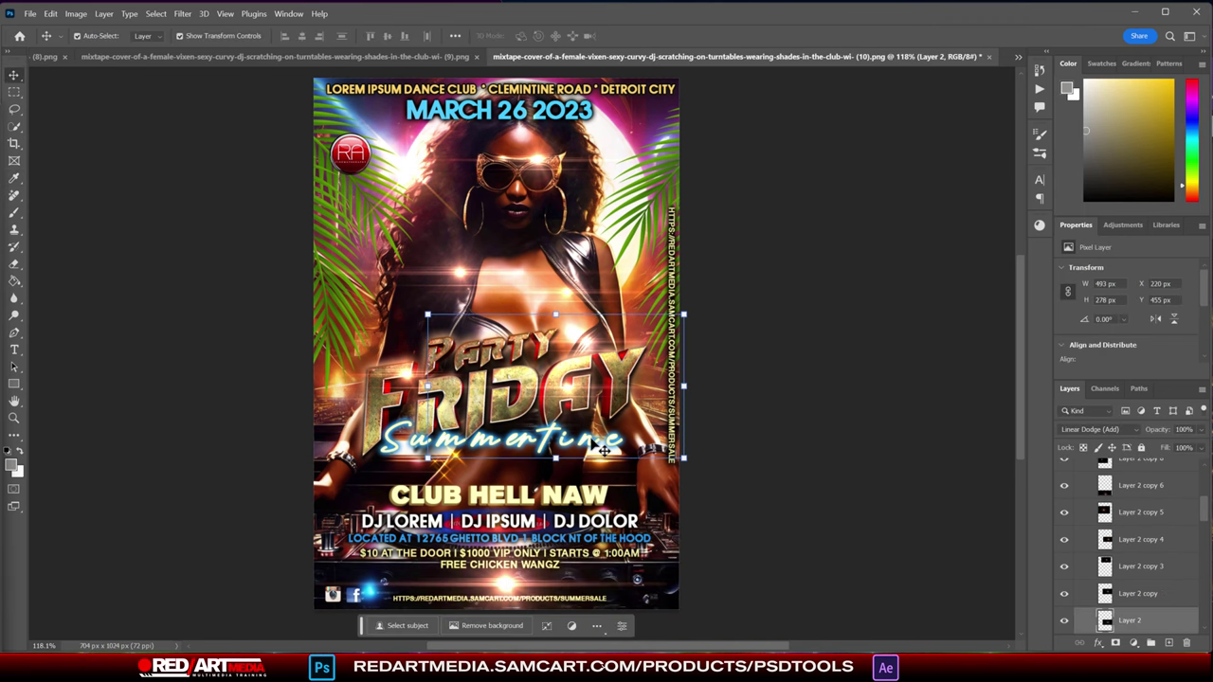
- Move the Layer 2 copy 7 glow from the flyer's bottom up and to the right
left_click(826, 484)
left_click(394, 453)
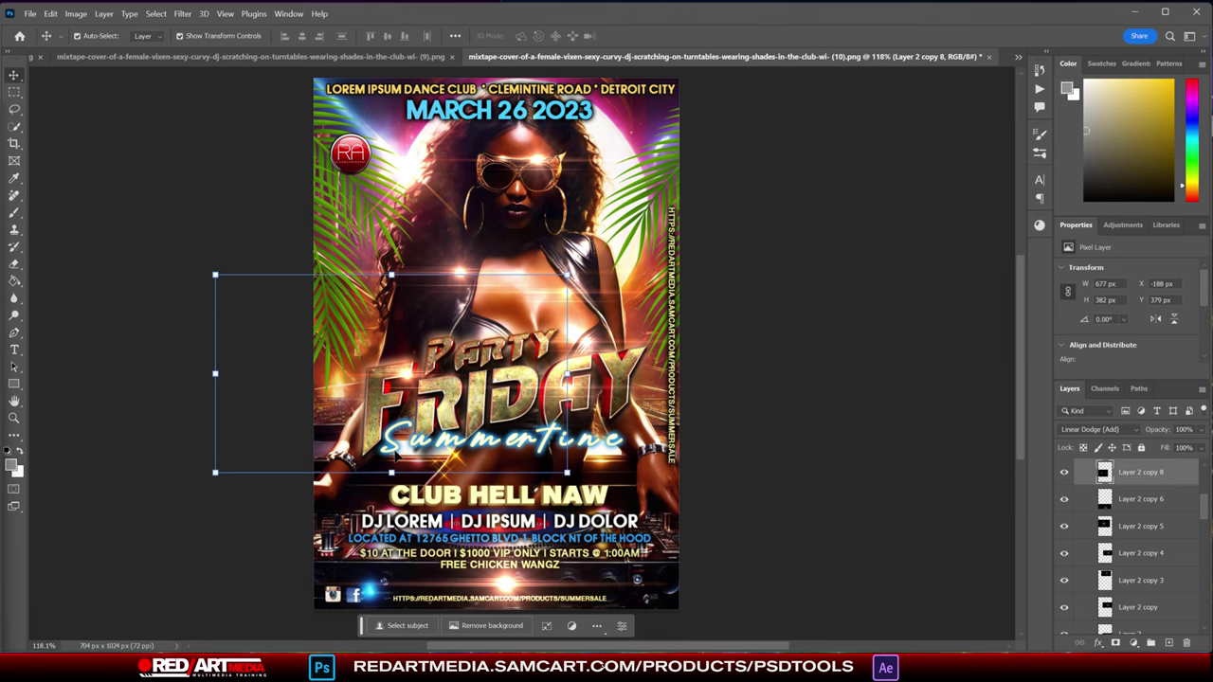
left_click(838, 462)
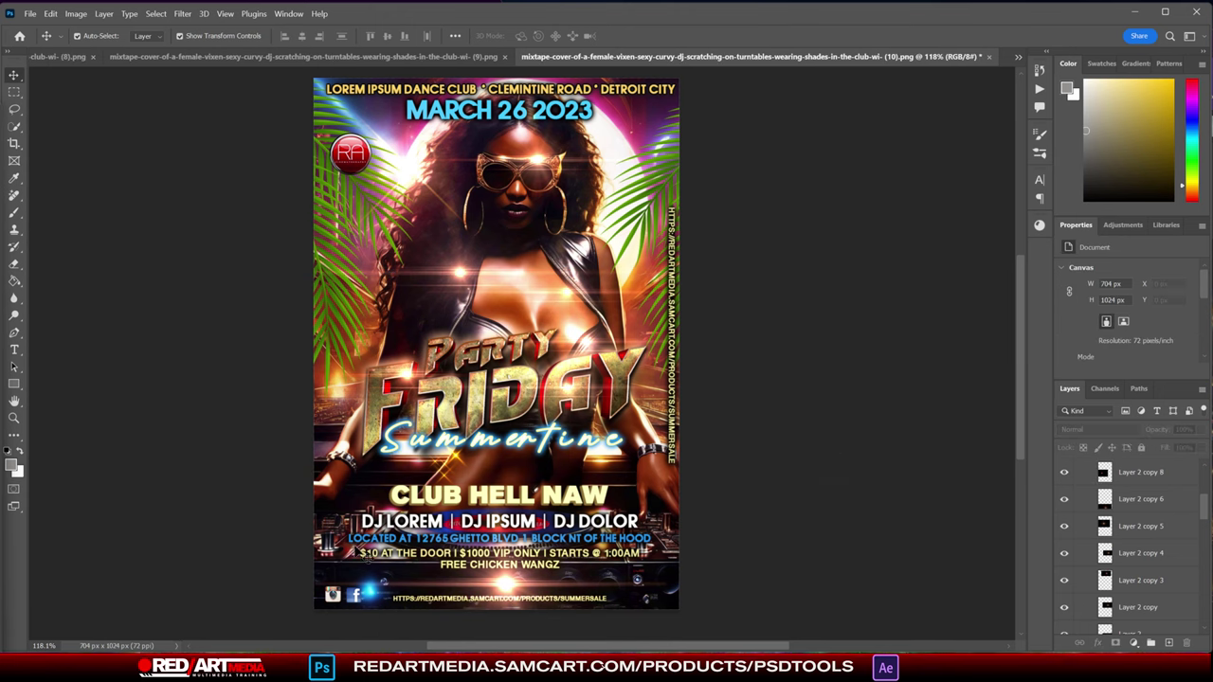
left_click(378, 606)
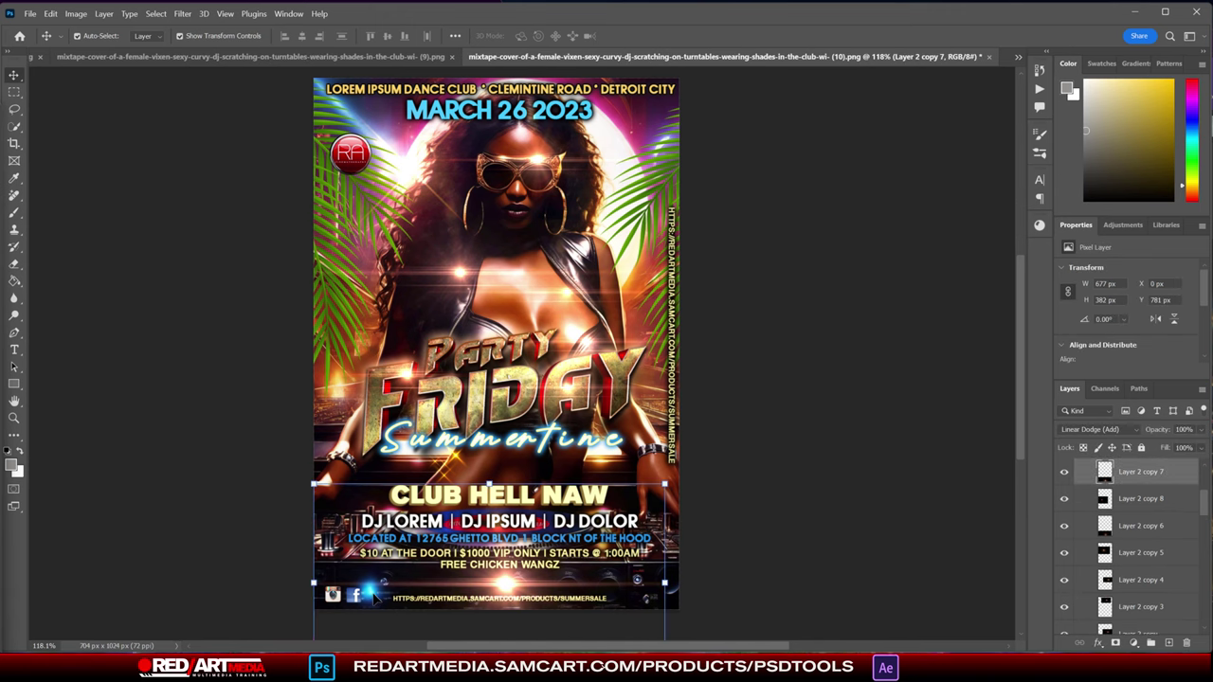
left_click_drag(376, 590, 663, 455)
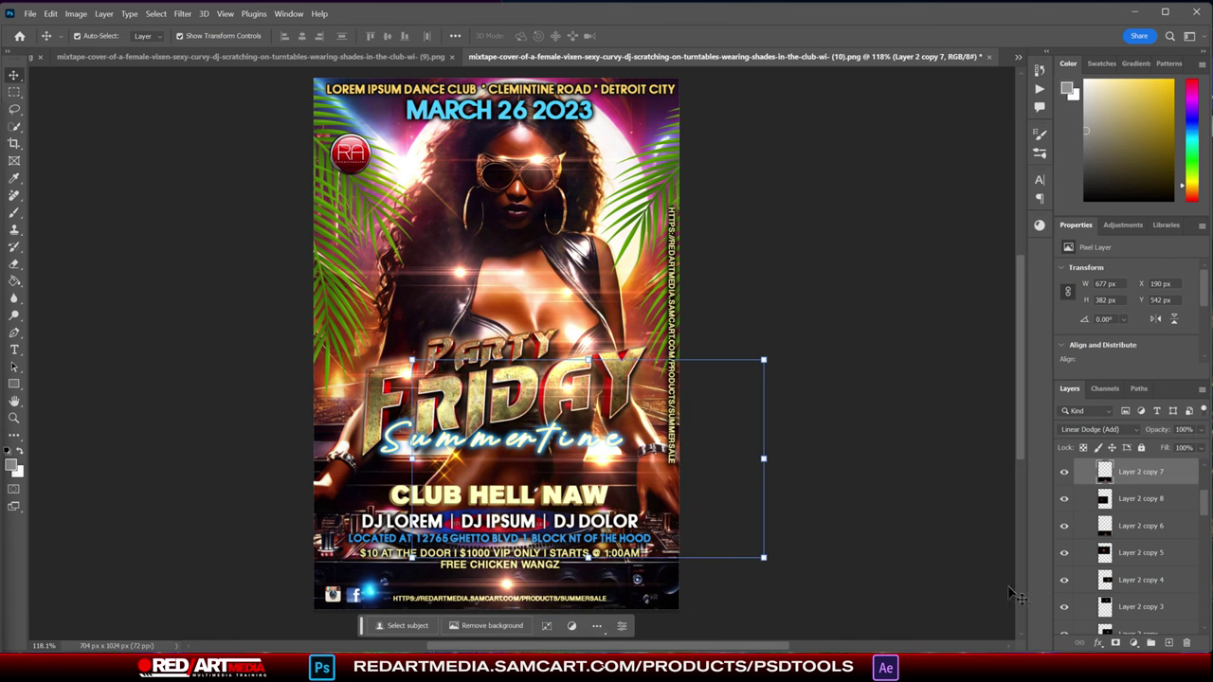
left_click(857, 384)
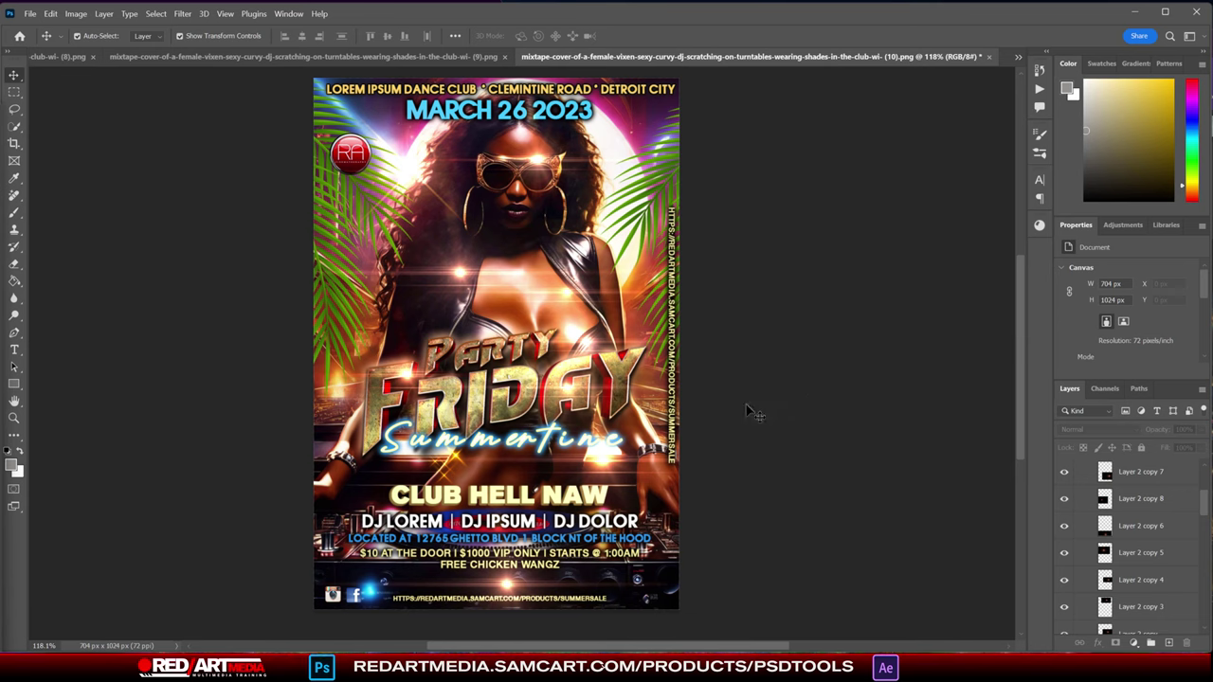
- Collapse the LIGHT FLARES and TEXT & LIGHTS groups and toggle TEXT & LIGHTS visibility off and on
left_click_drag(1206, 503, 1206, 482)
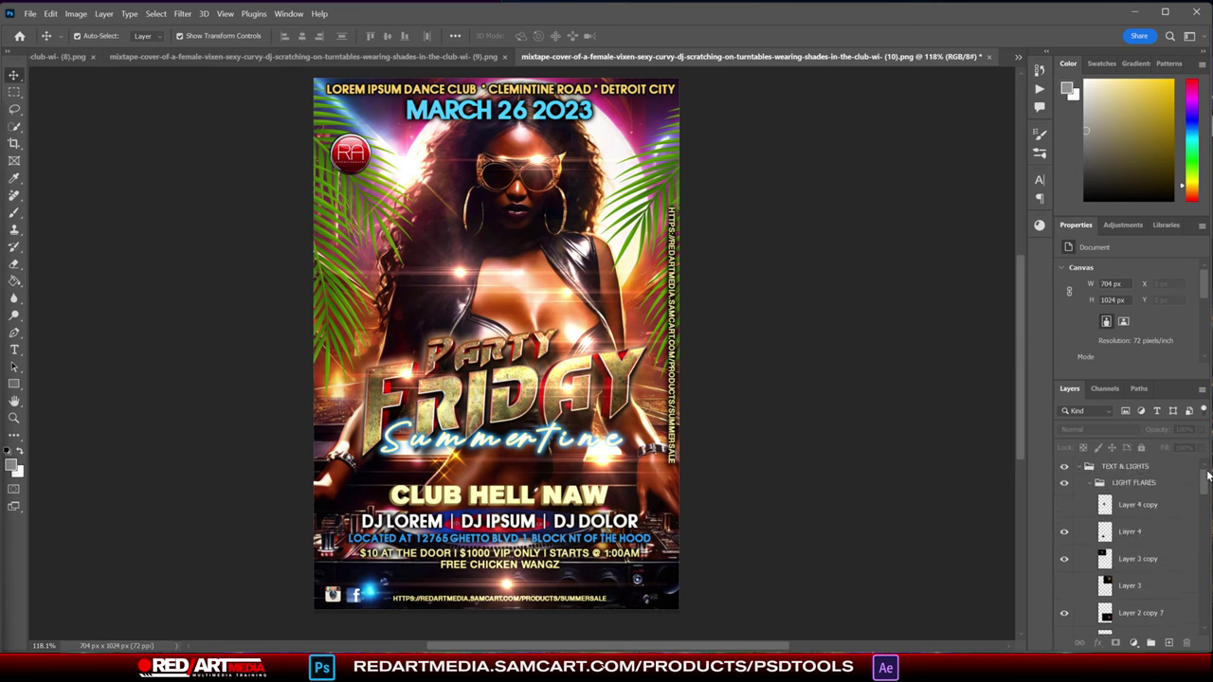
left_click(1094, 484)
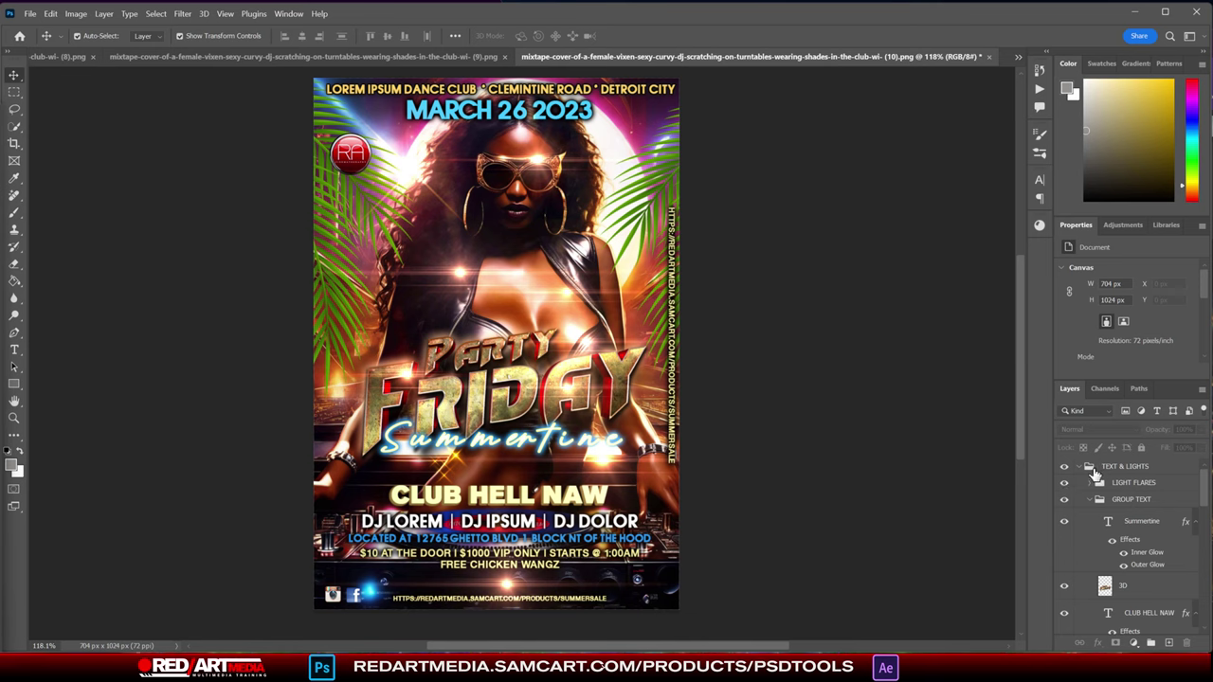
left_click(1077, 468)
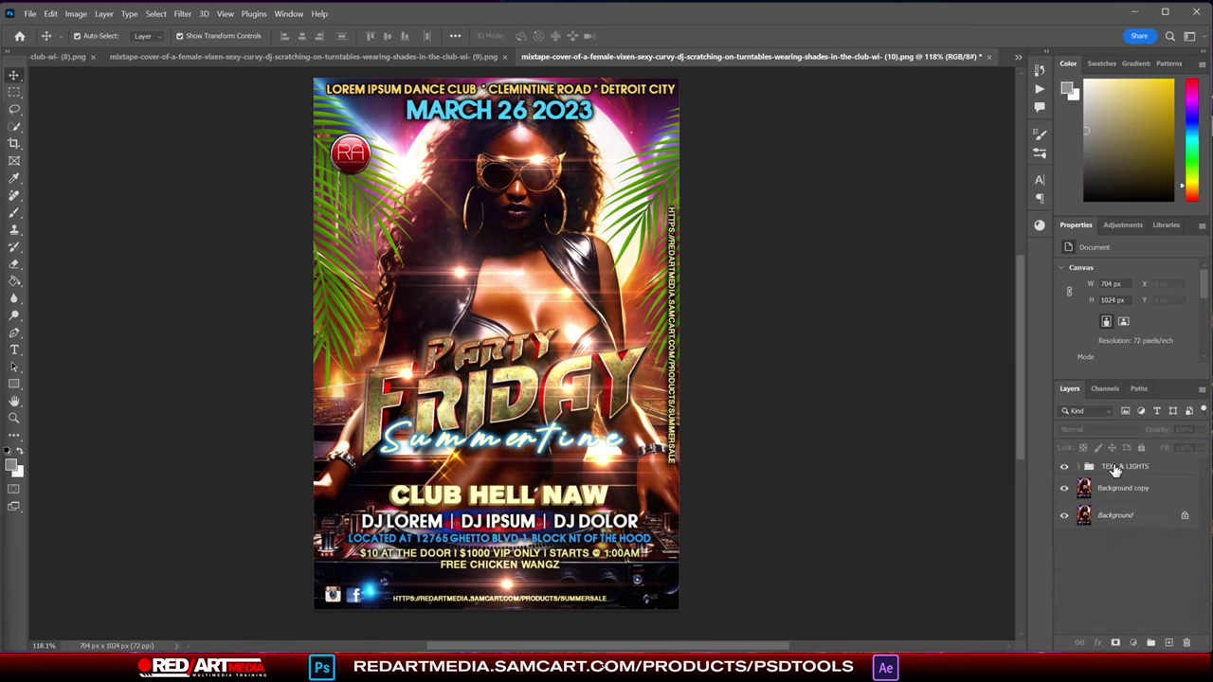
left_click(1115, 469)
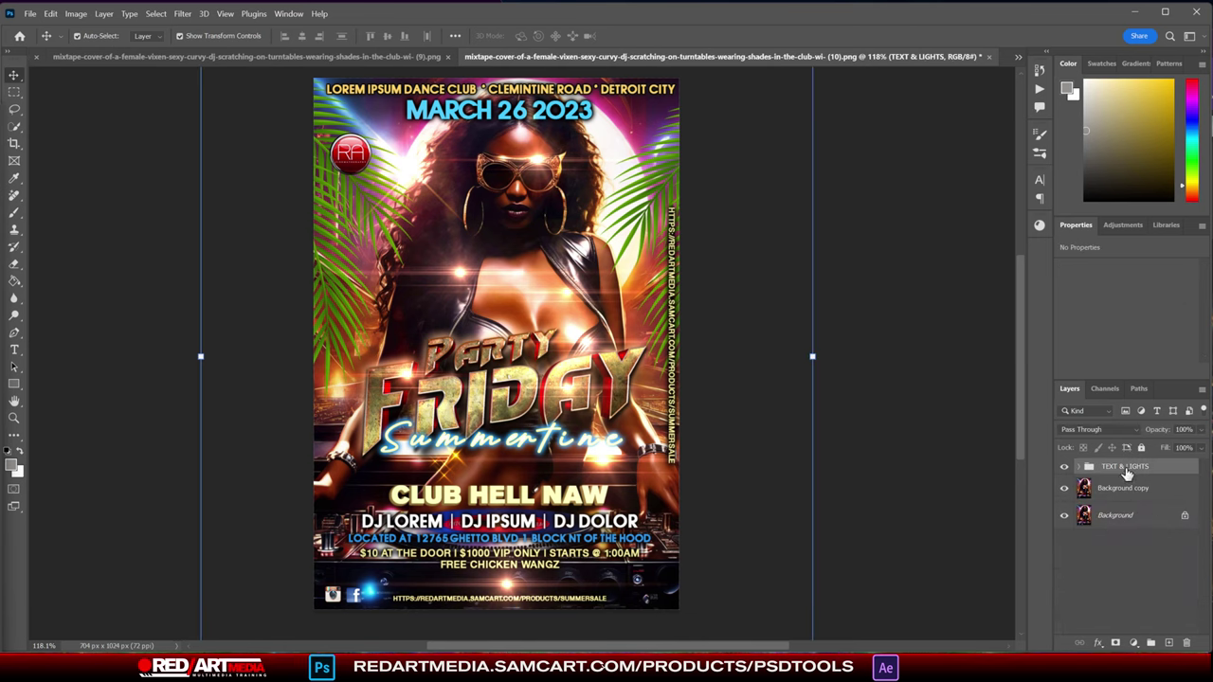
left_click(1064, 467)
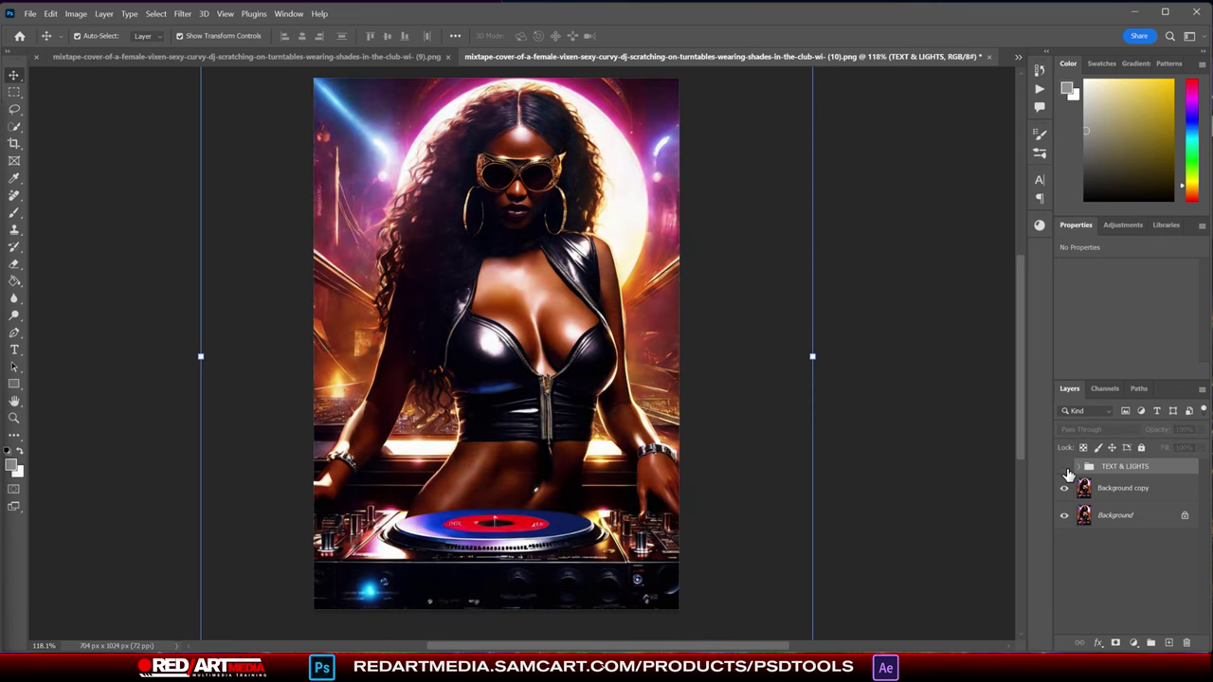
left_click(1065, 469)
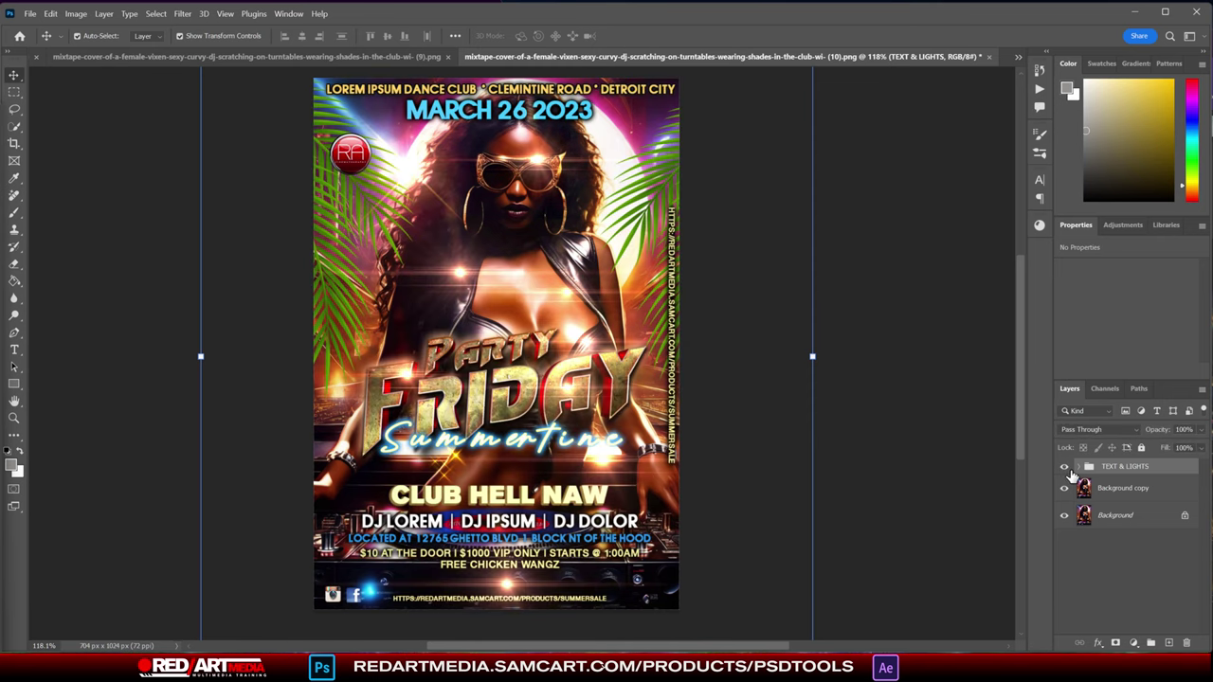
left_click(1065, 468)
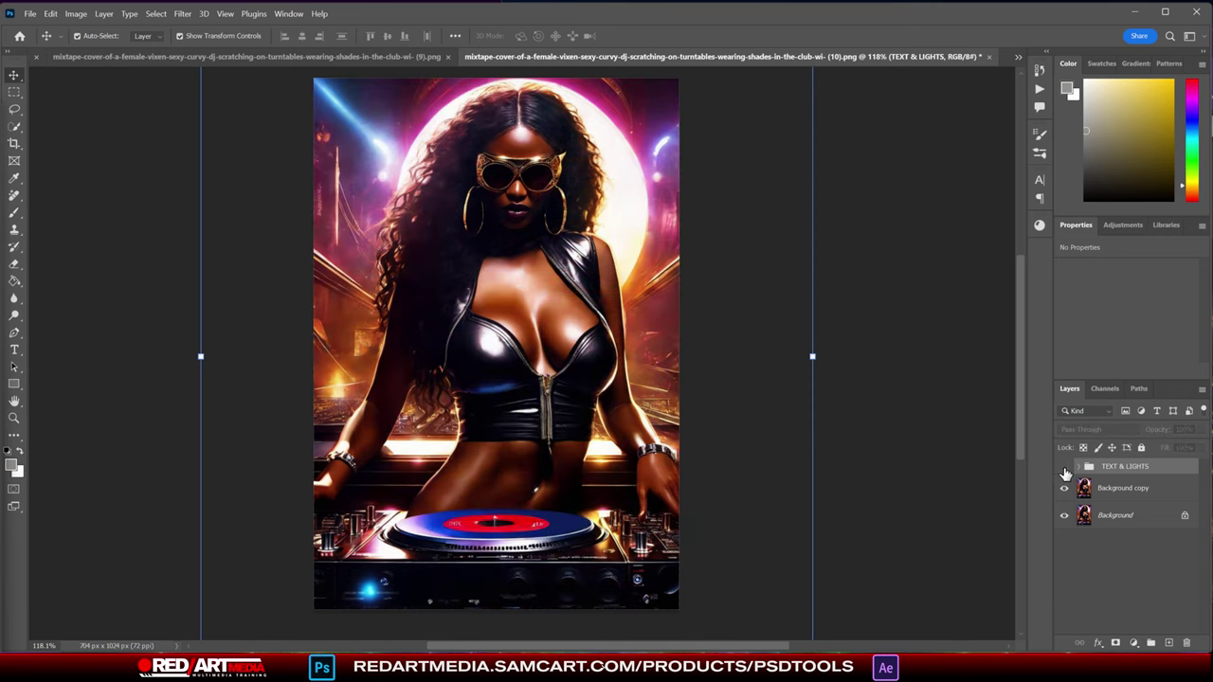
left_click(1064, 469)
left_click(1065, 469)
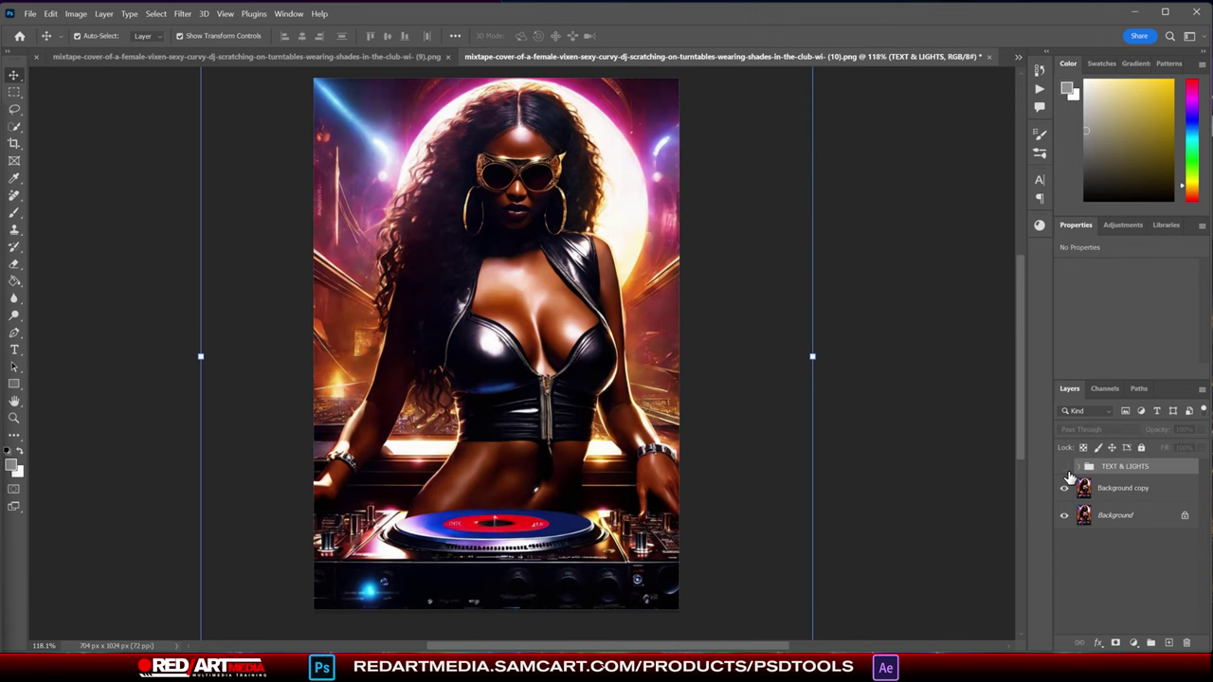
left_click(1065, 468)
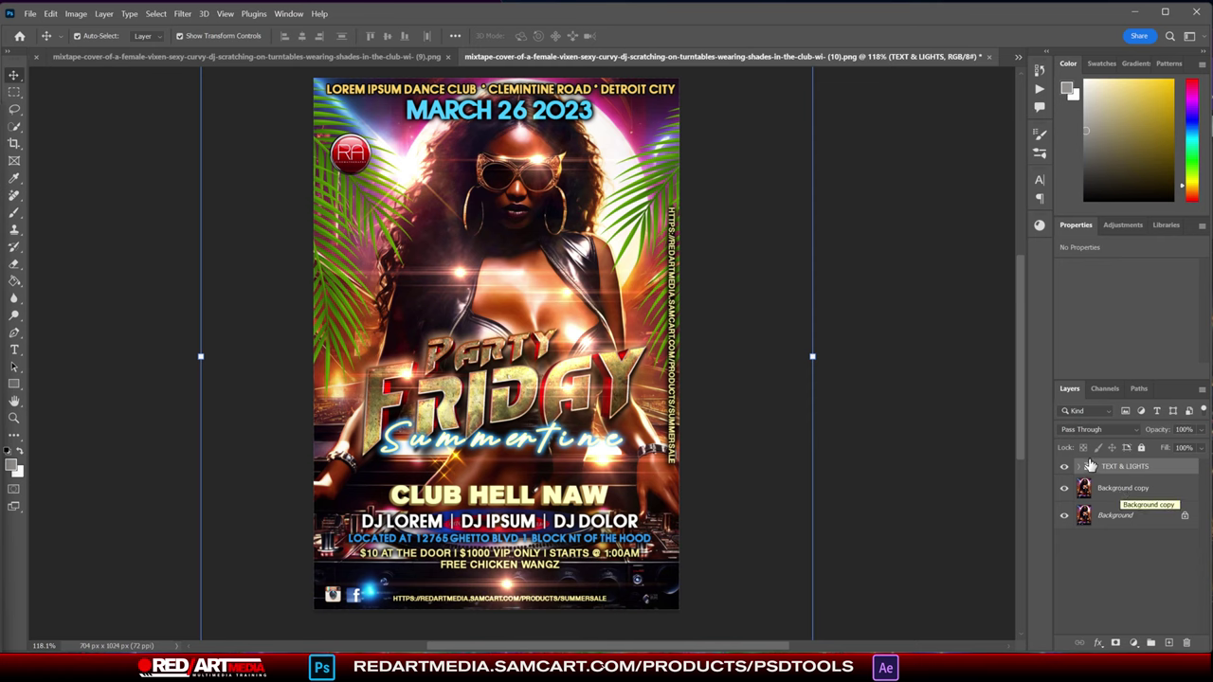
- Toggle the XTRA ASSETS palm leaves off and on, then collapse GROUP TEXT and XTRA ASSETS
left_click(1078, 466)
left_click(1089, 499)
left_click(1089, 500)
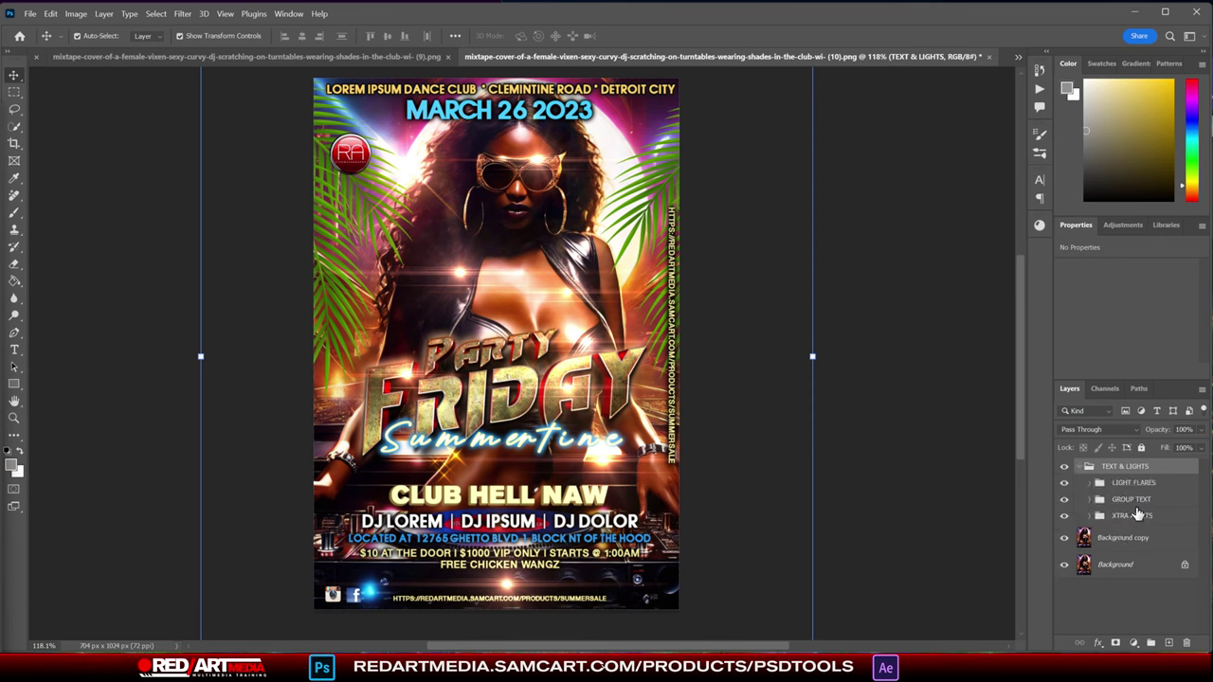
left_click(1092, 517)
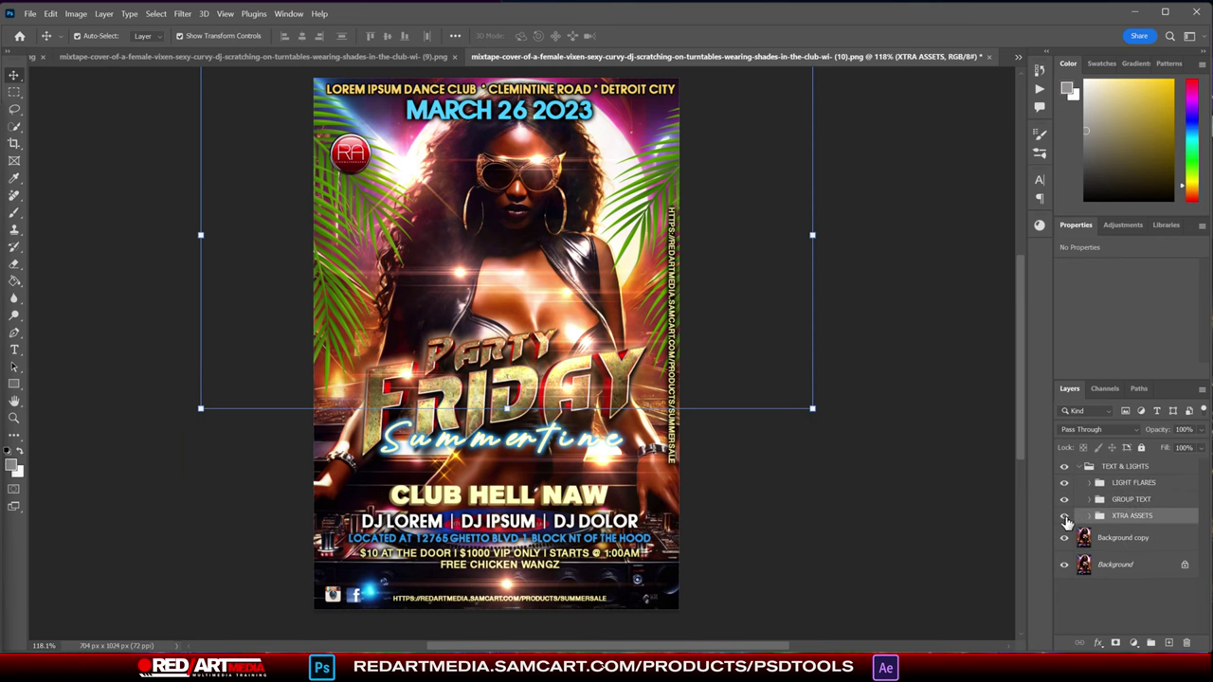
left_click(1064, 517)
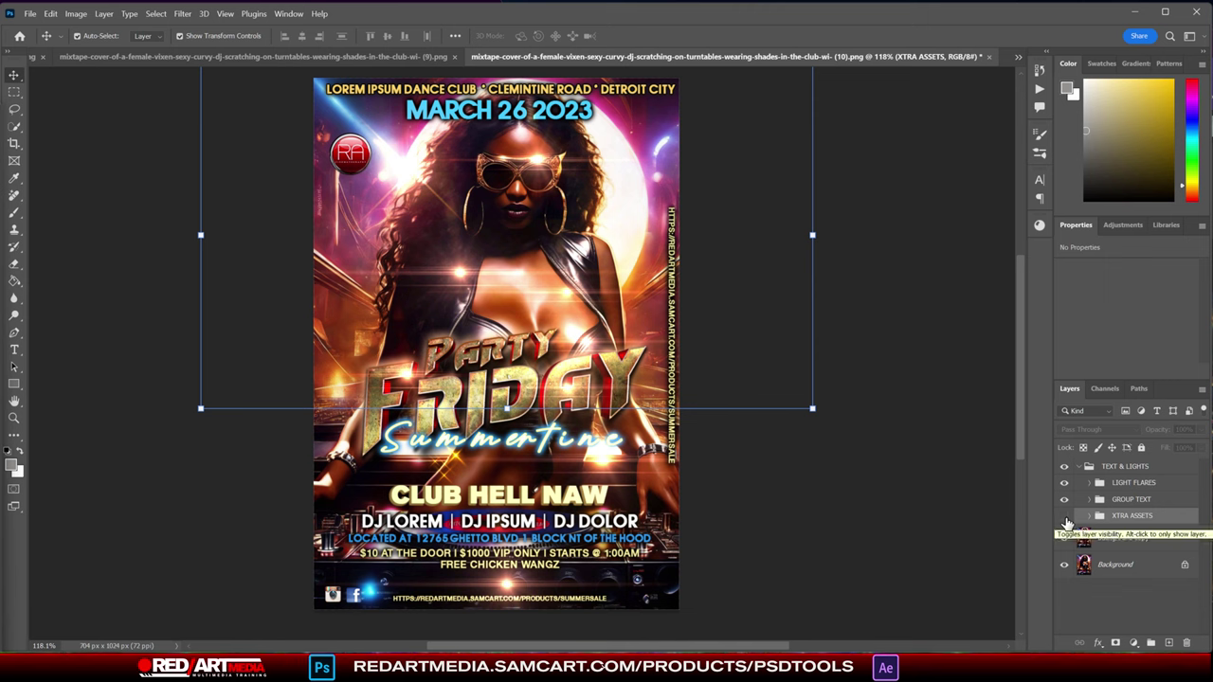
left_click(1064, 516)
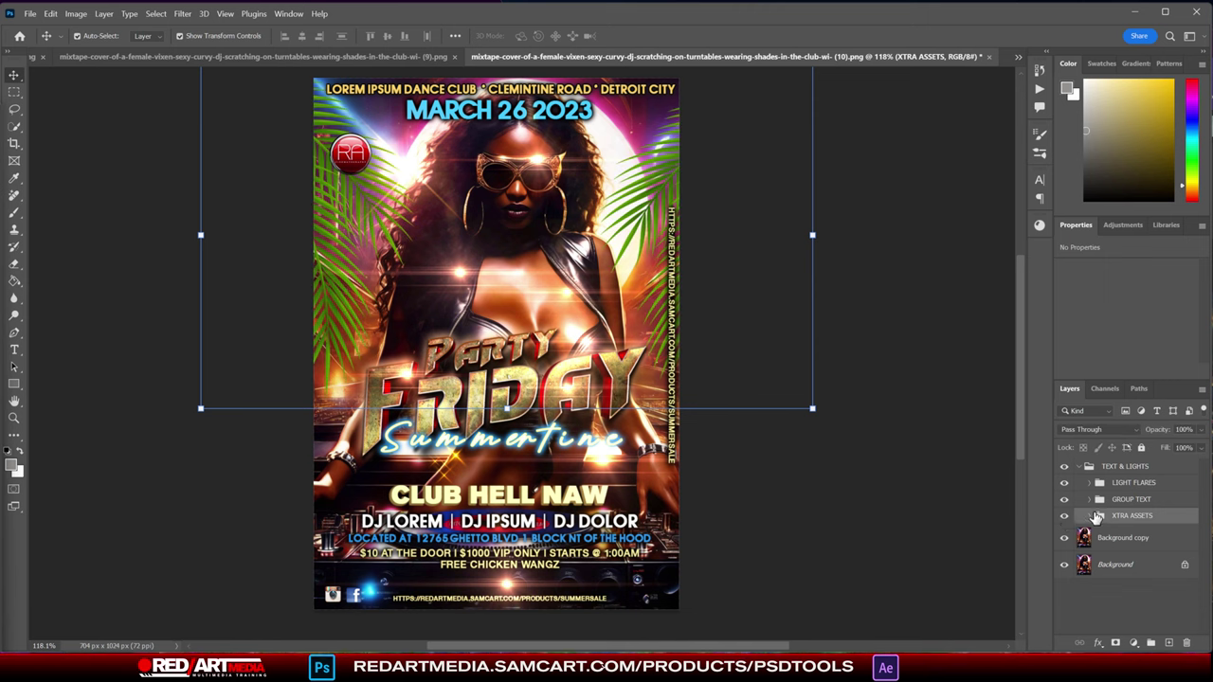
left_click(1090, 517)
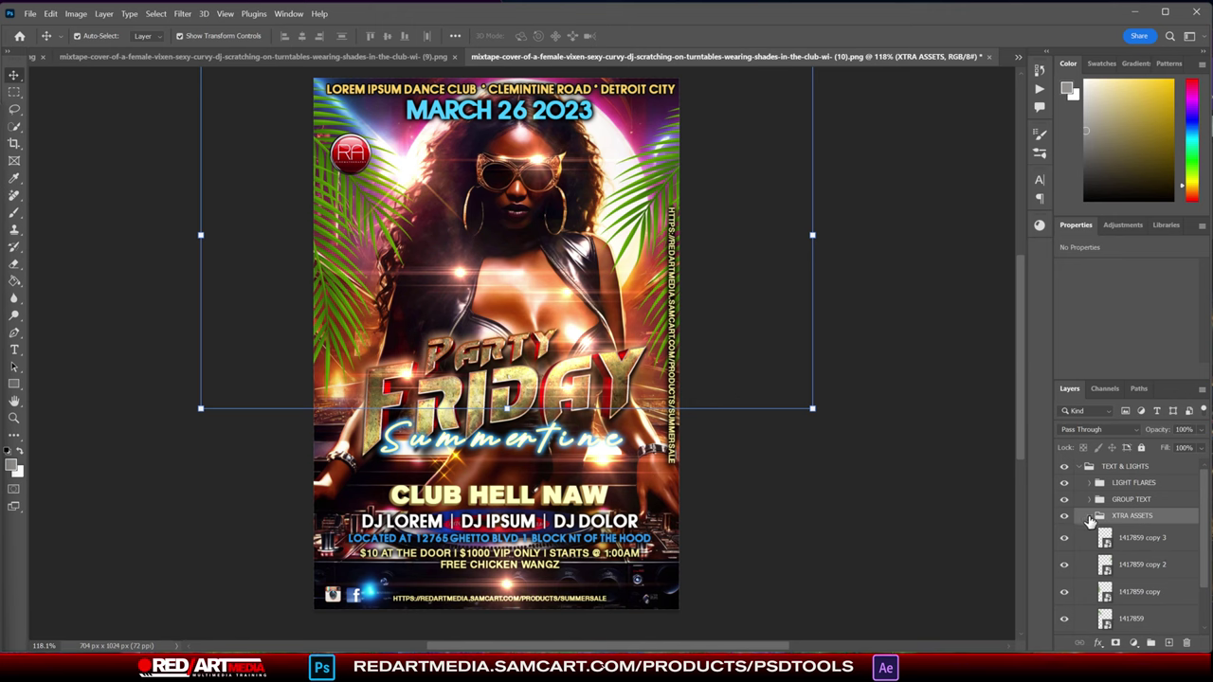
left_click(1081, 516)
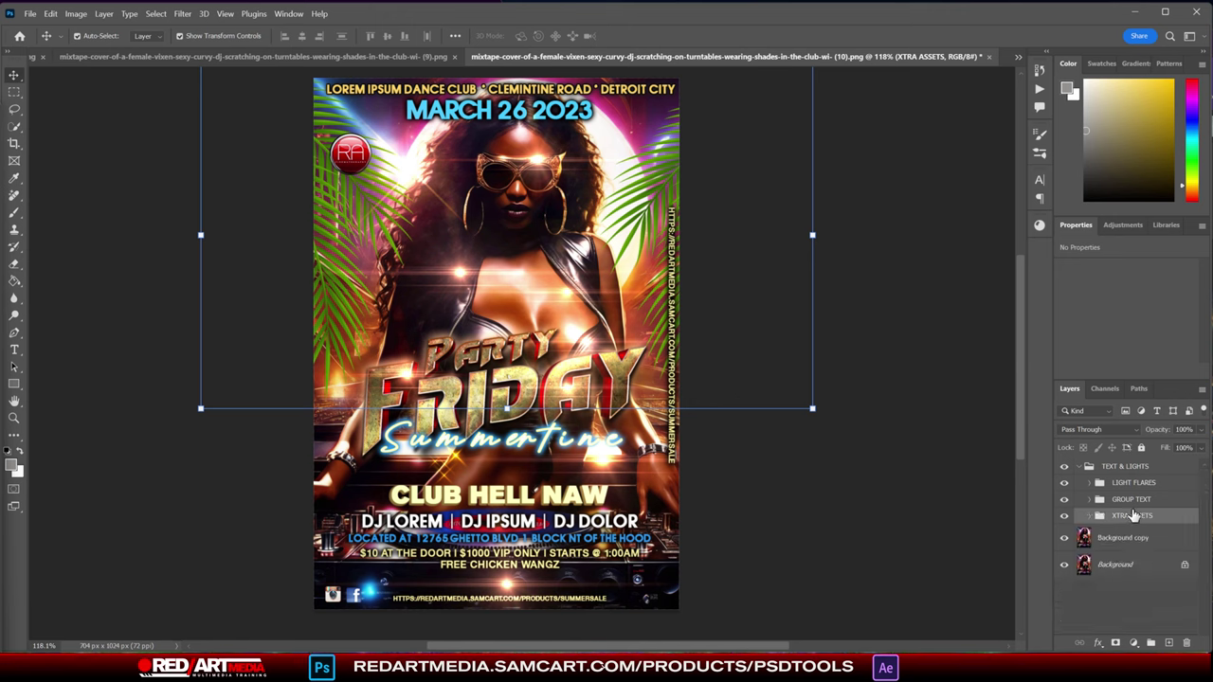
- Place the gold disco ball image from the toolbox's LIFESTYLE > DISCO BALLS folder
left_click(30, 14)
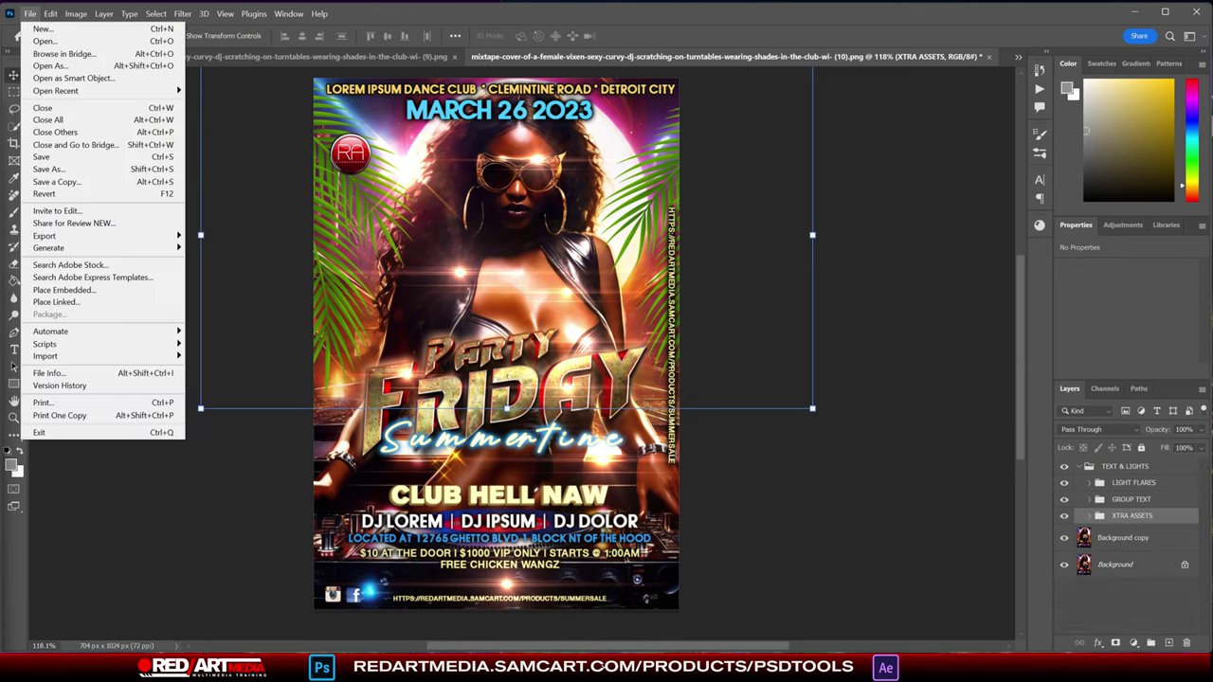
left_click(63, 289)
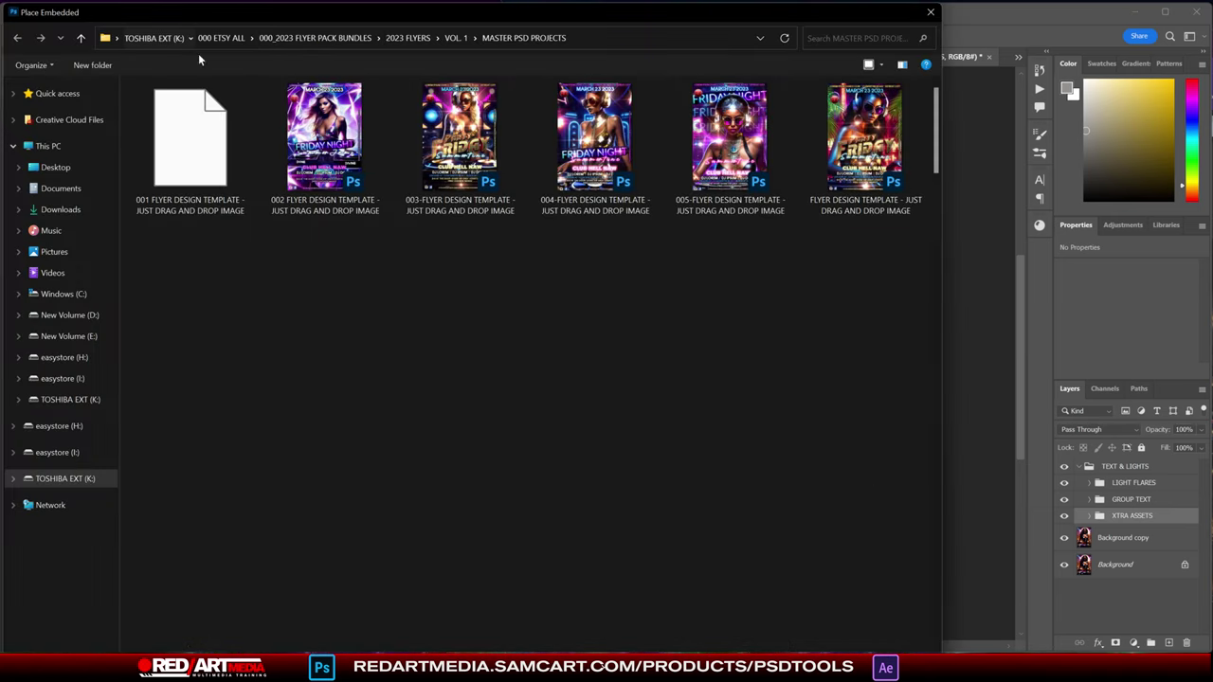
left_click(153, 37)
scroll(544, 333, "down", 5)
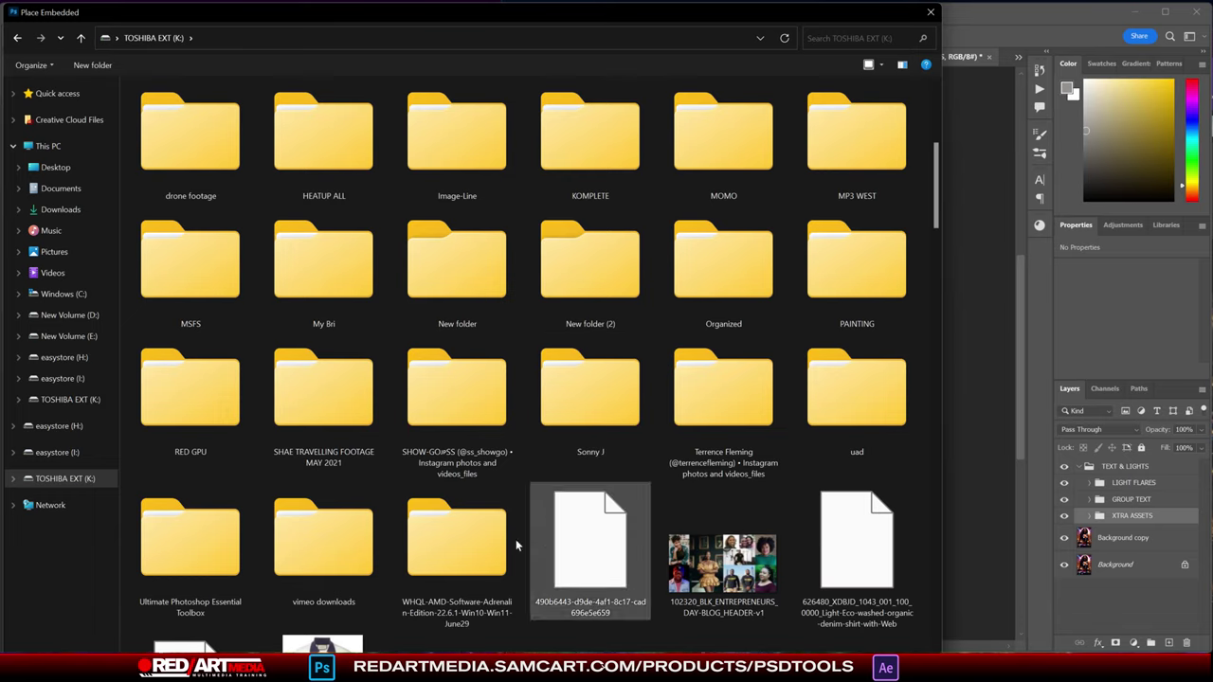
double_click(198, 542)
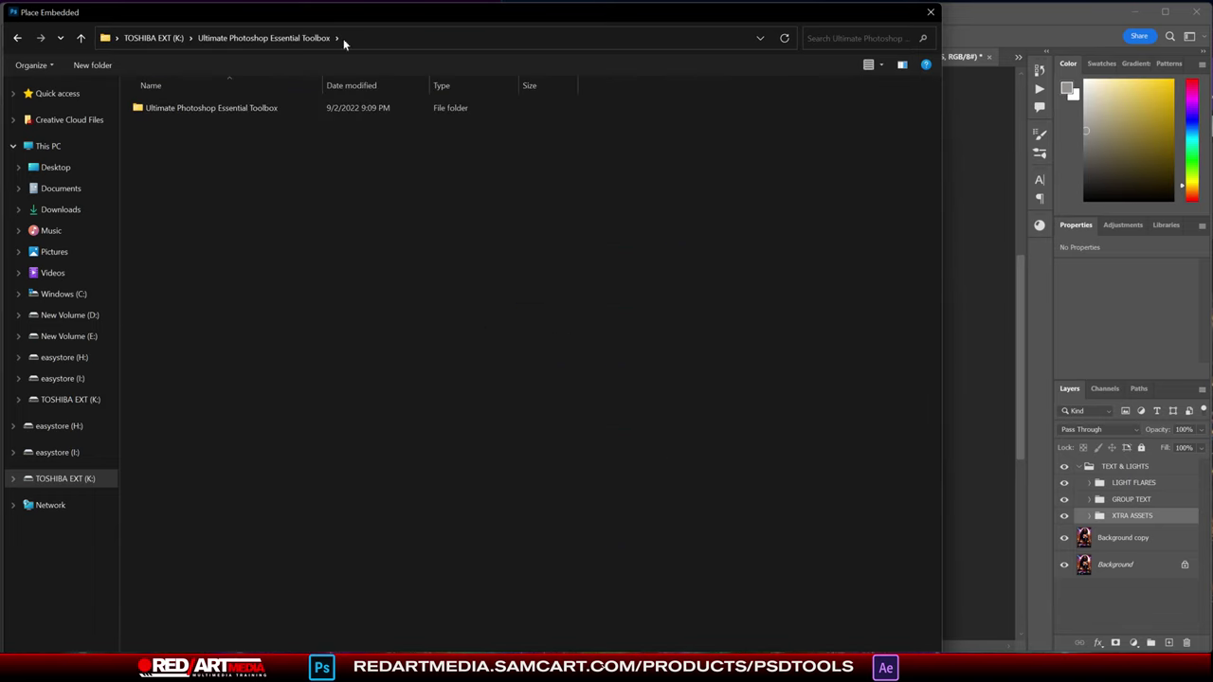
left_click(220, 110)
double_click(222, 110)
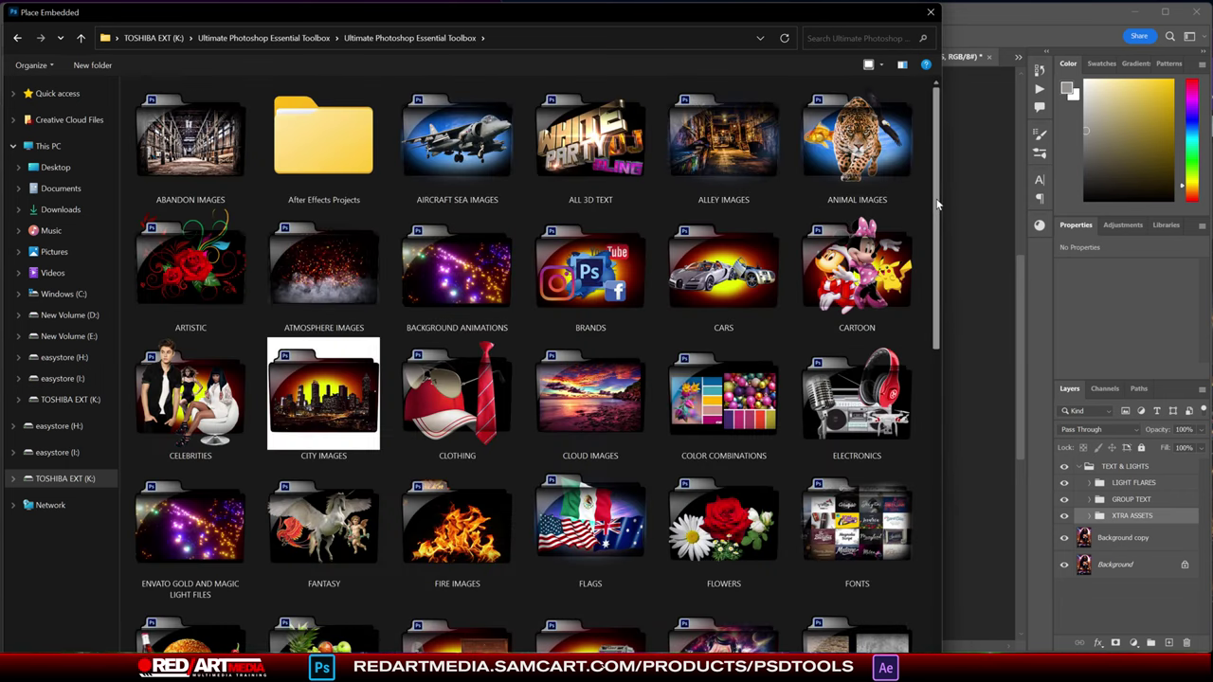
scroll(937, 204, "down", 2)
scroll(938, 212, "down", 5)
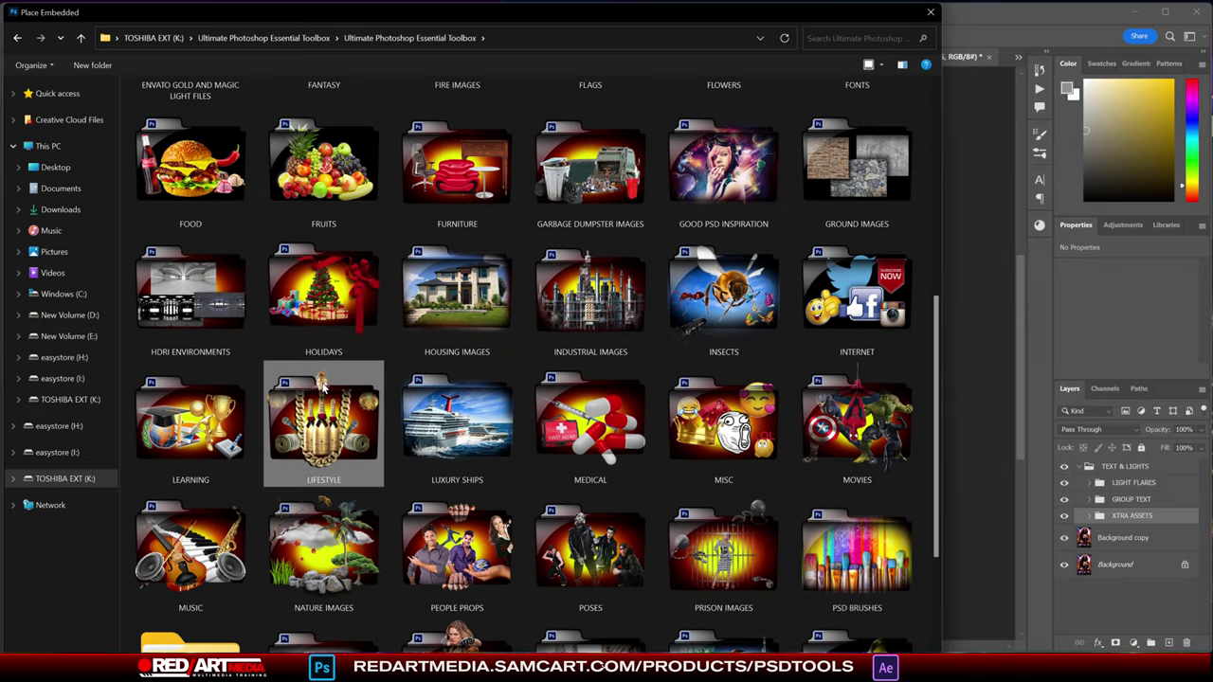
double_click(324, 382)
double_click(190, 144)
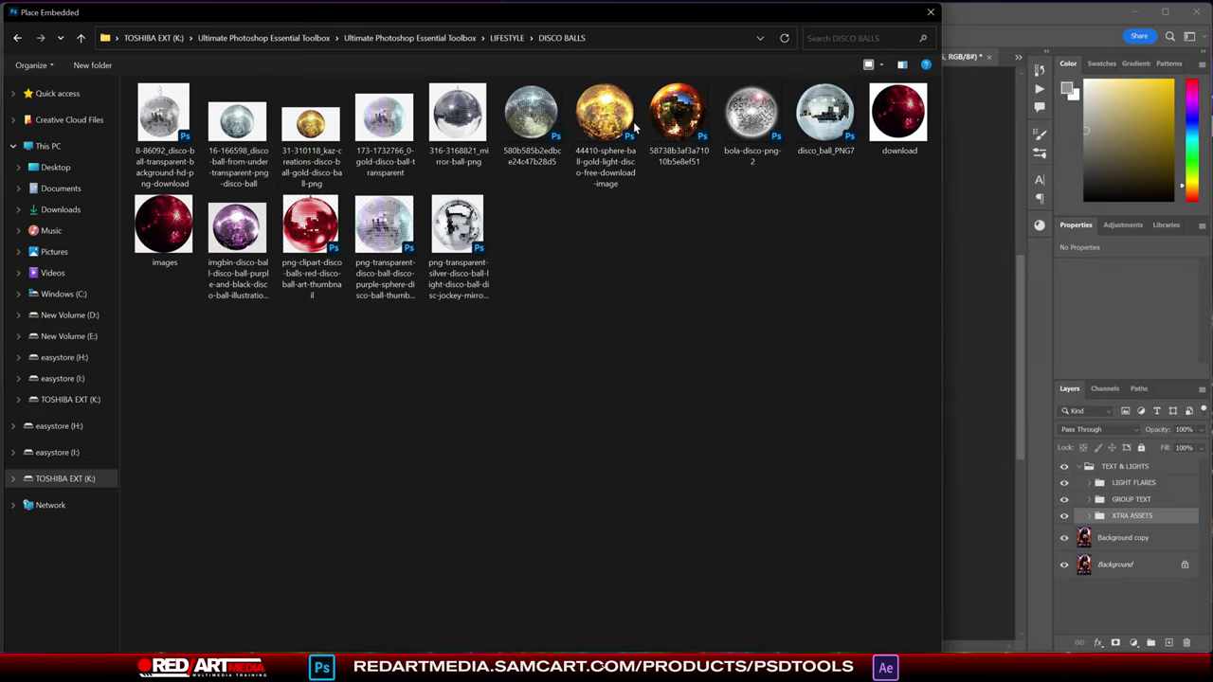
double_click(599, 105)
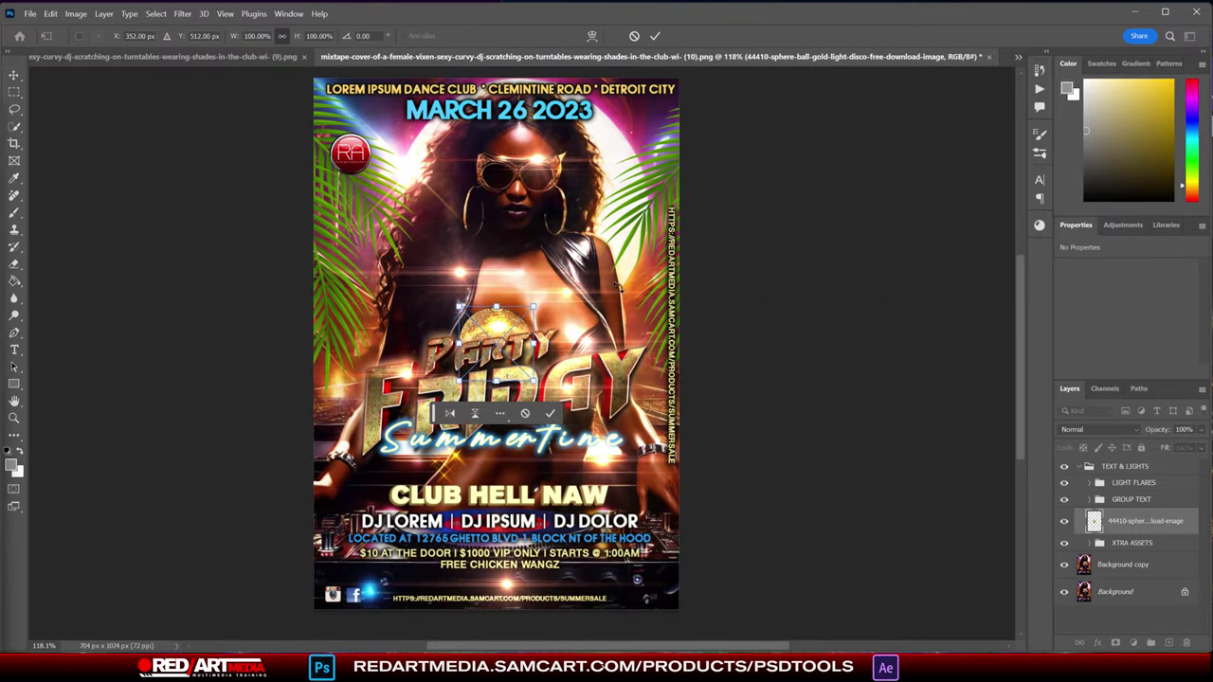
- Enlarge the disco ball to 171%, move it top-left, and put it in XTRA ASSETS
left_click_drag(533, 303, 621, 237)
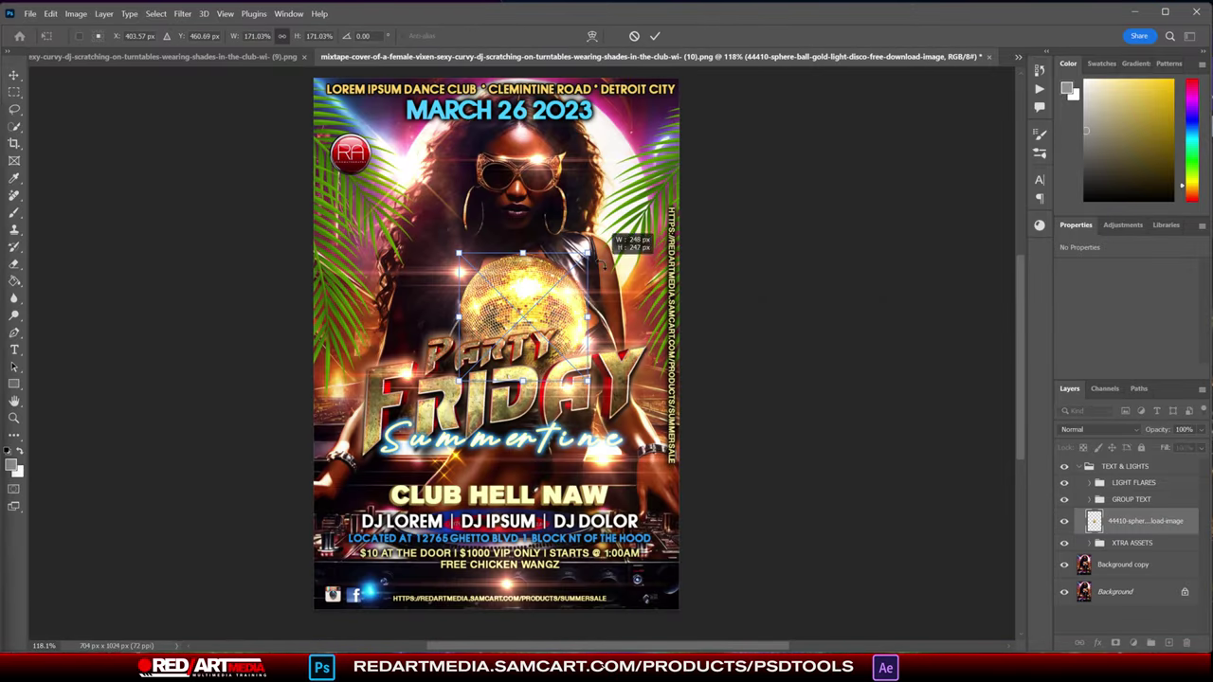
left_click_drag(537, 279, 386, 140)
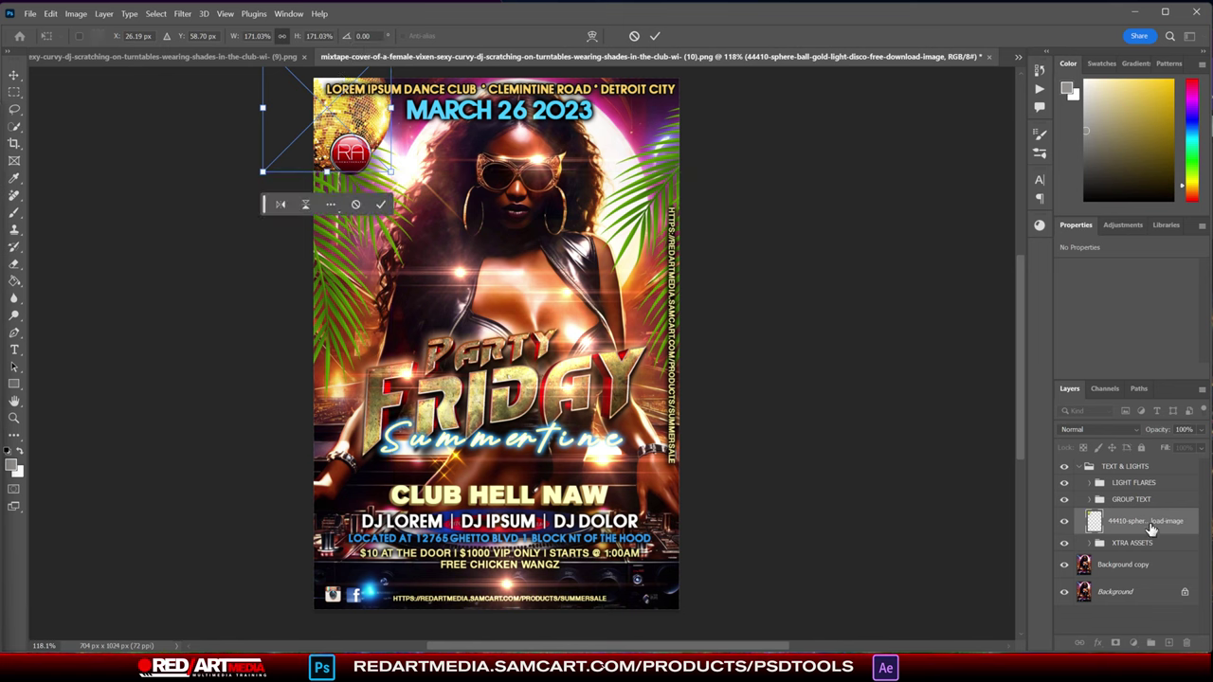
left_click_drag(1138, 527, 1127, 540)
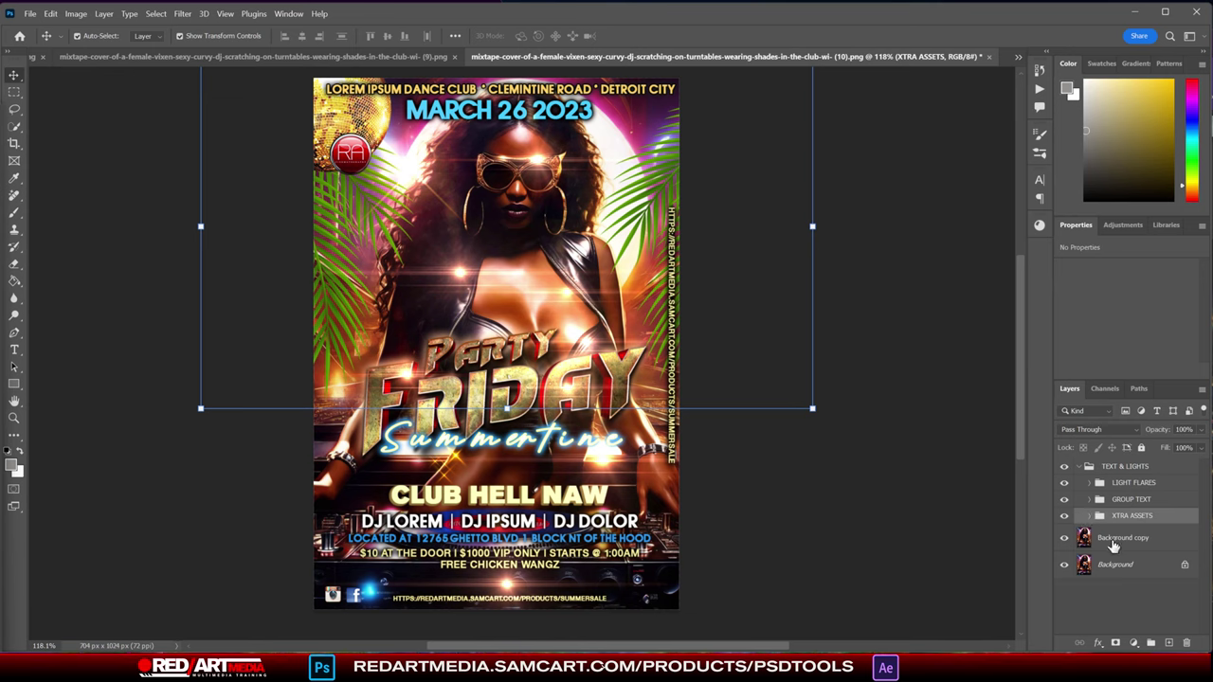
- Embed the Gold Champagne Bottle and Glass Splash image from LIFESTYLE and shift it right
left_click(31, 13)
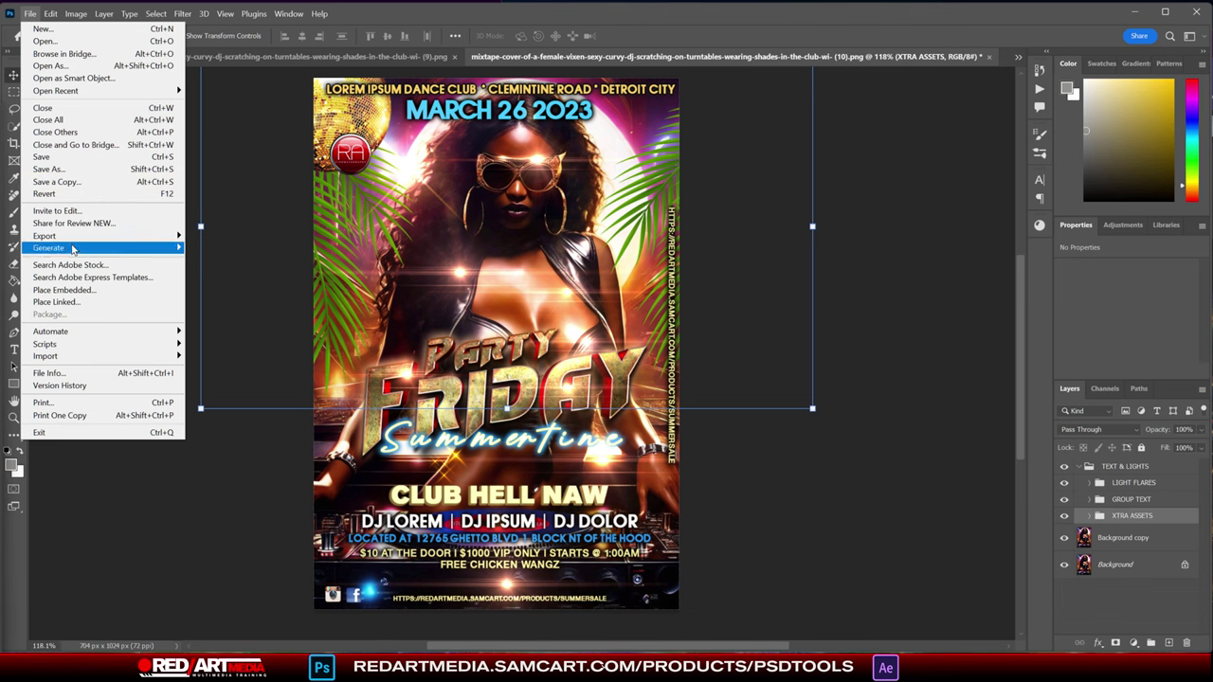
left_click(80, 294)
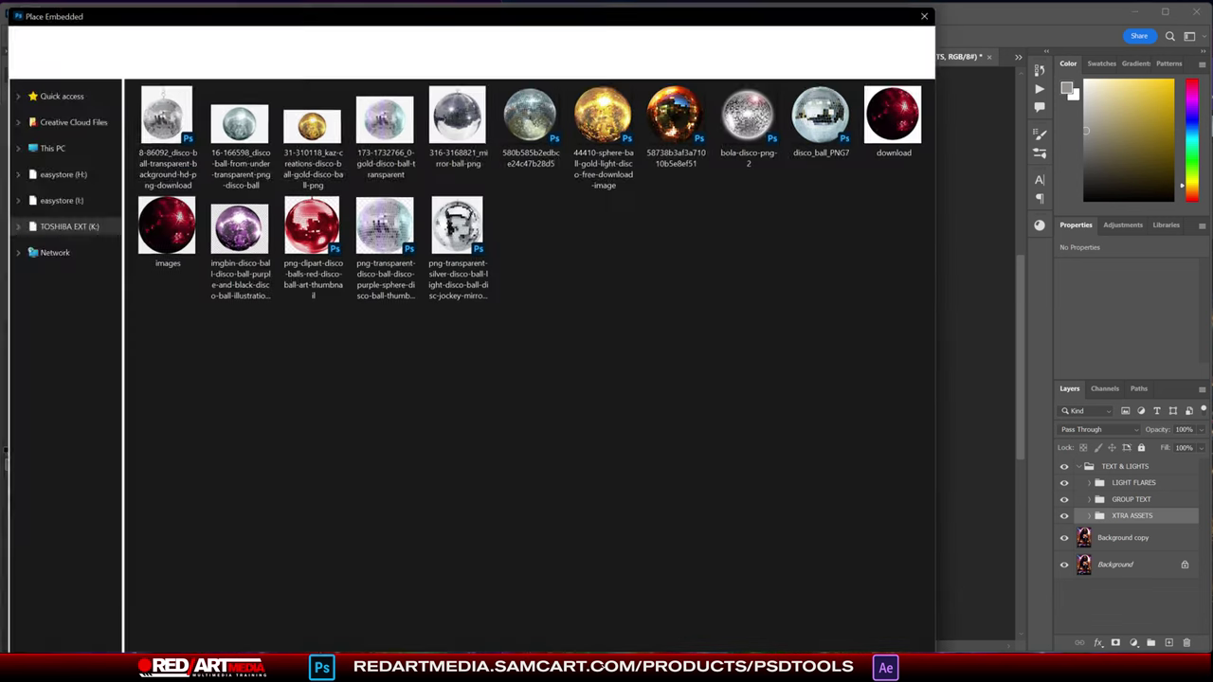
left_click(507, 38)
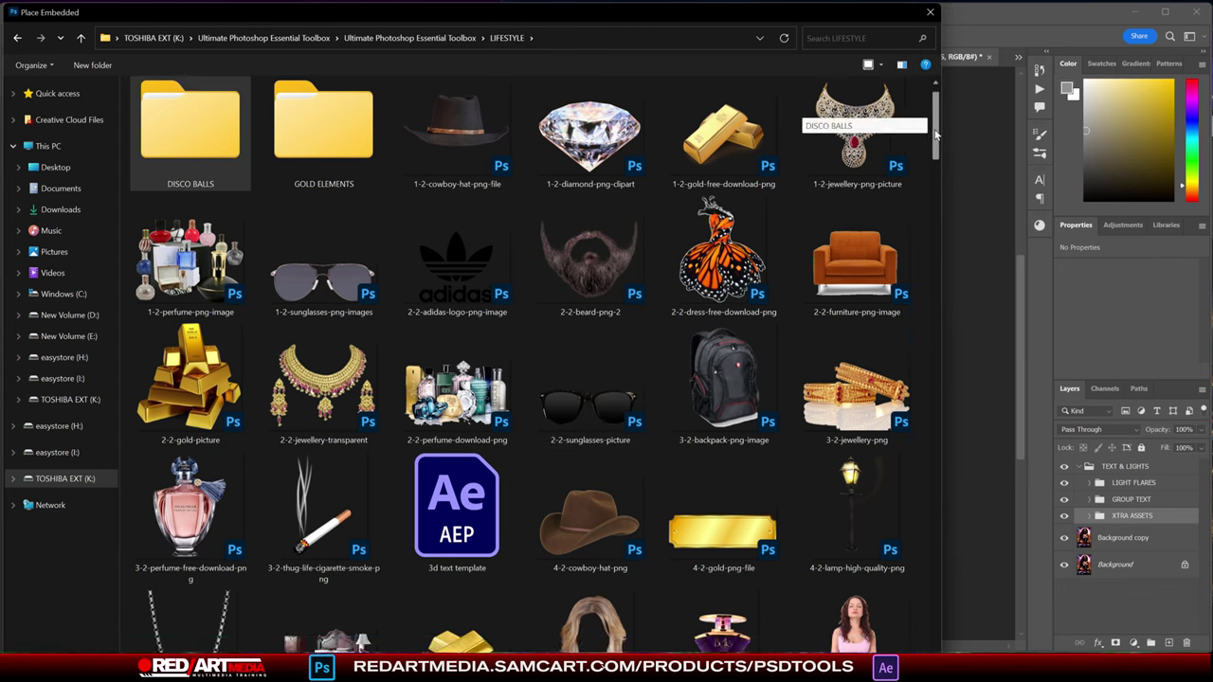
left_click_drag(933, 121, 921, 400)
scroll(943, 197, "down", 2)
double_click(451, 411)
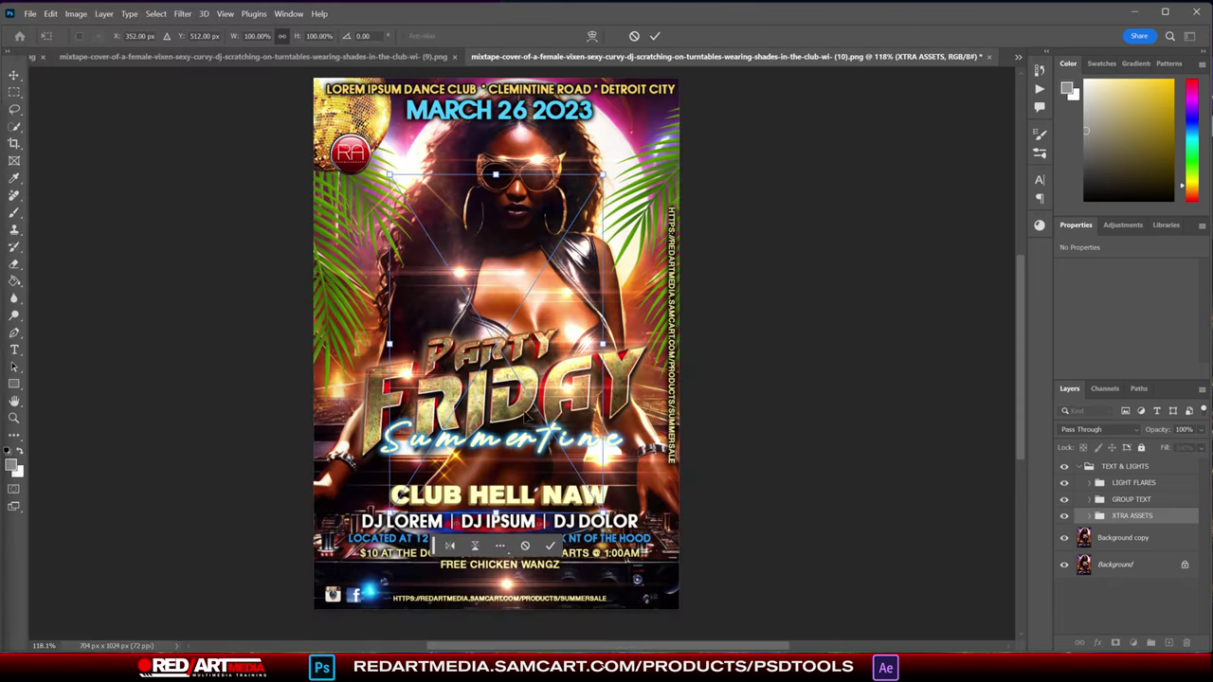
left_click_drag(484, 243, 581, 279)
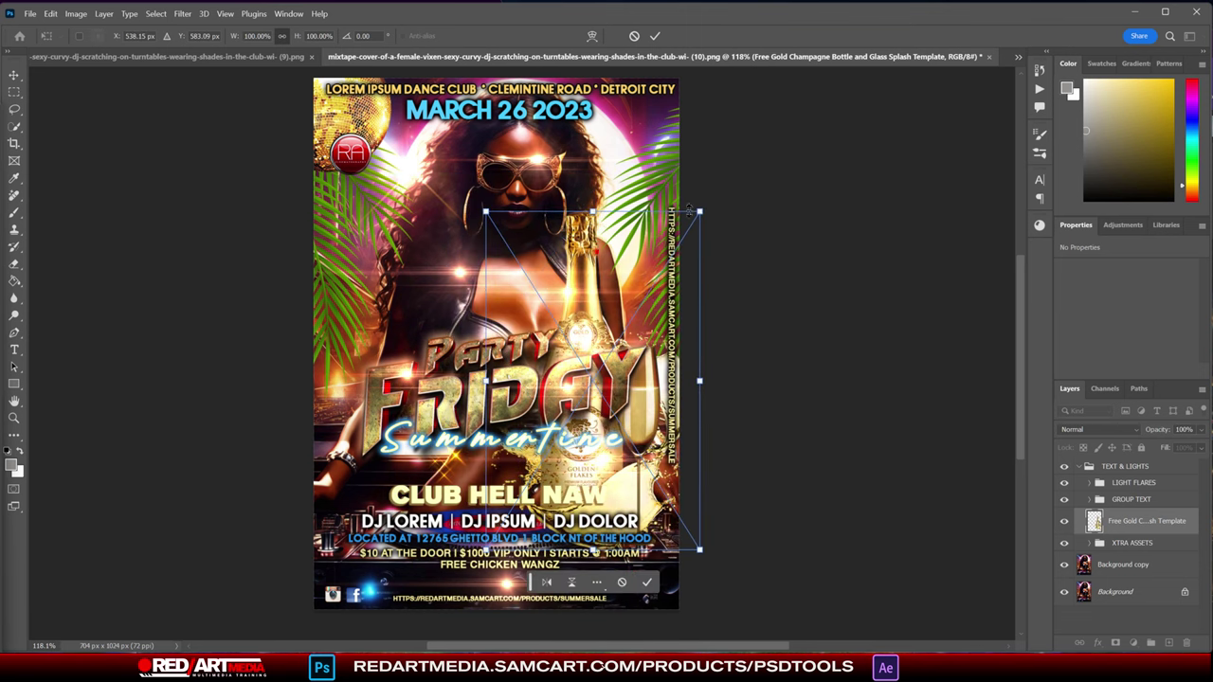
- Scale the bottle to 60.46%, rotate it -14.32°, set it left, inside XTRA ASSETS
left_click_drag(699, 210, 597, 374)
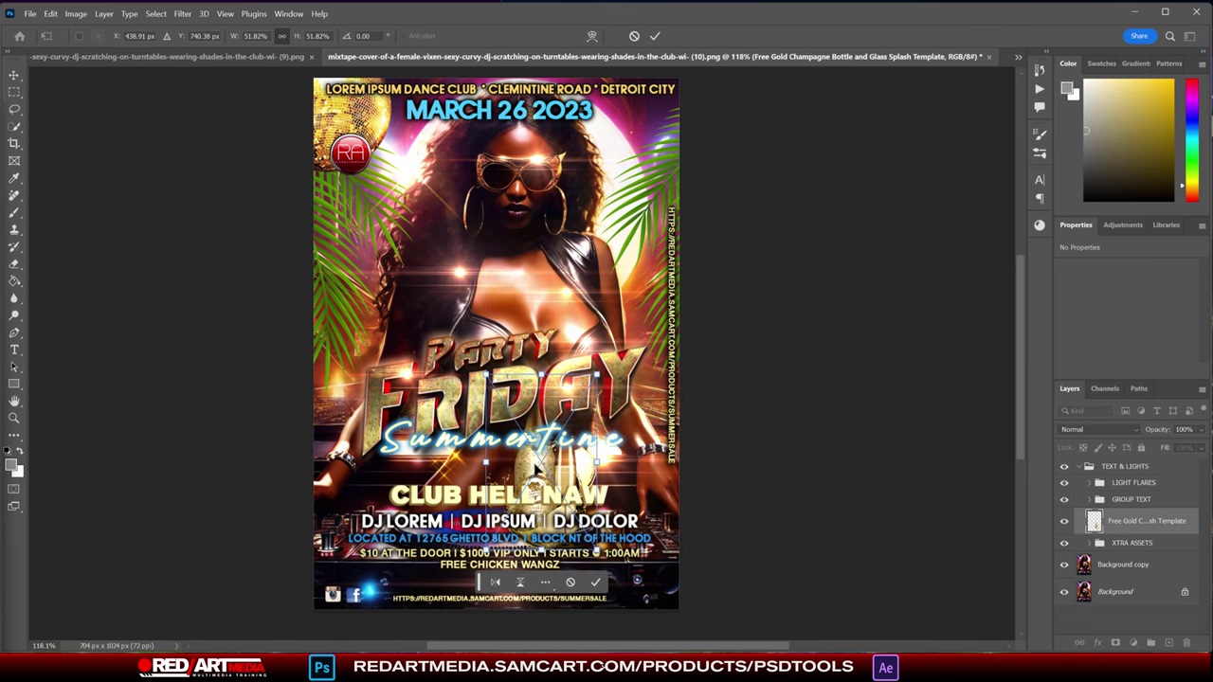
left_click_drag(544, 446, 343, 343)
left_click_drag(409, 241, 412, 168)
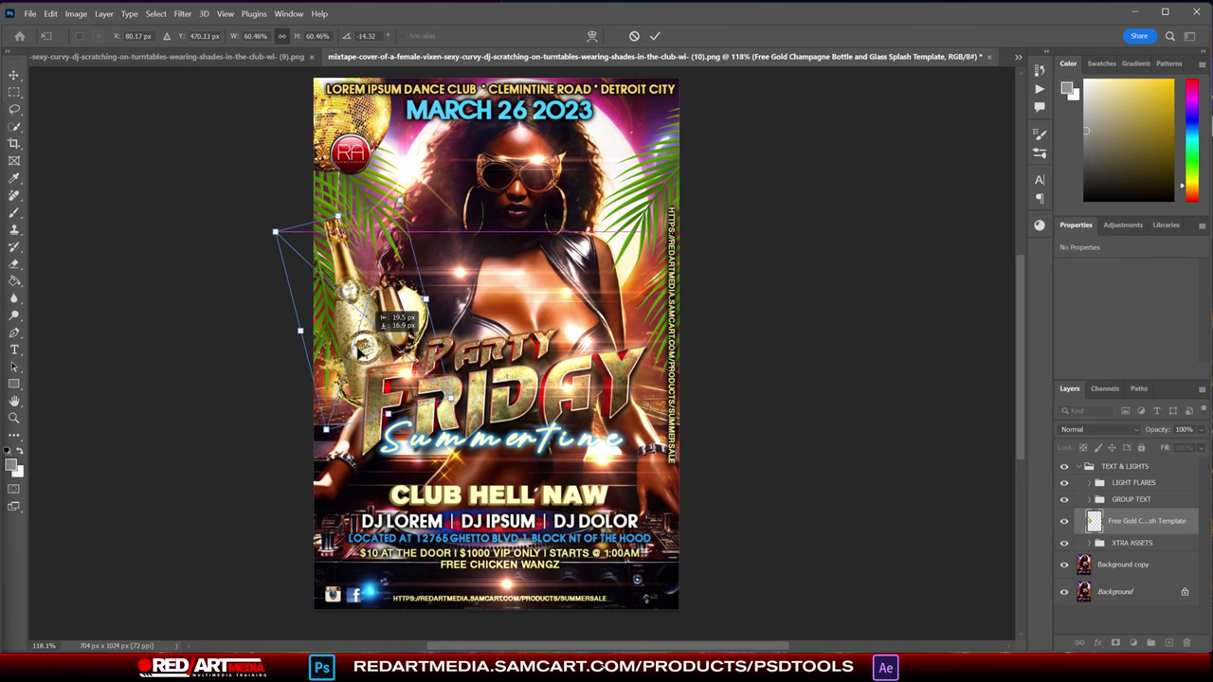
left_click_drag(367, 308, 368, 385)
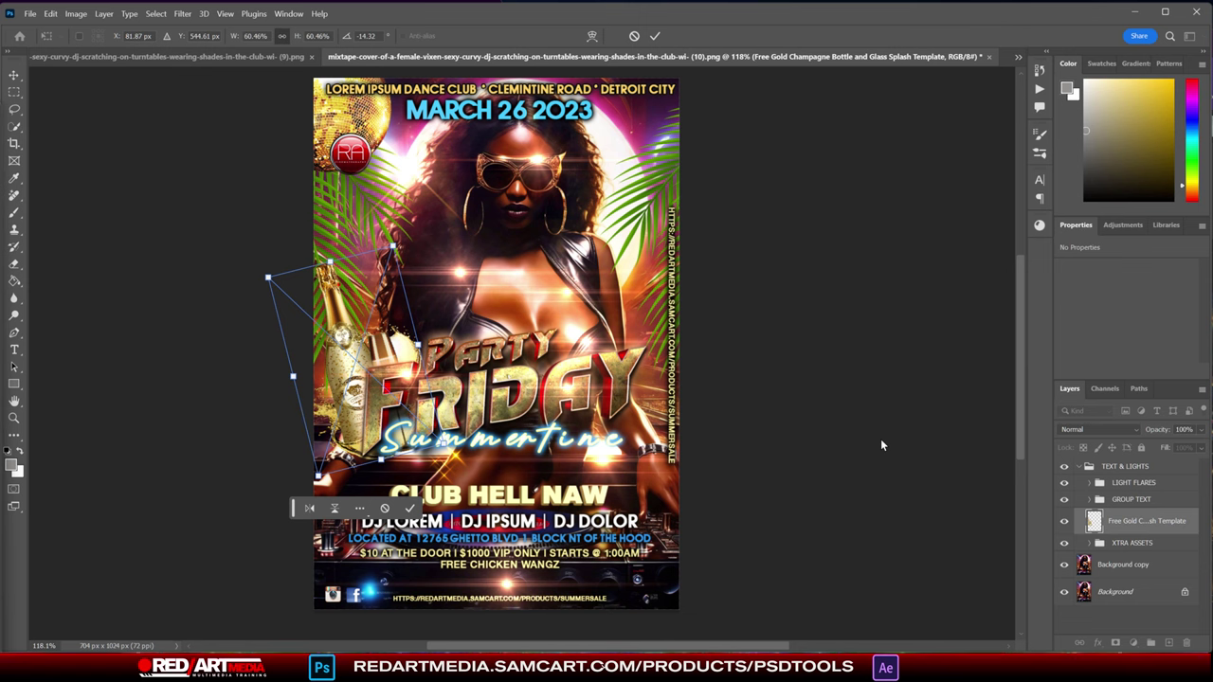
key("Return")
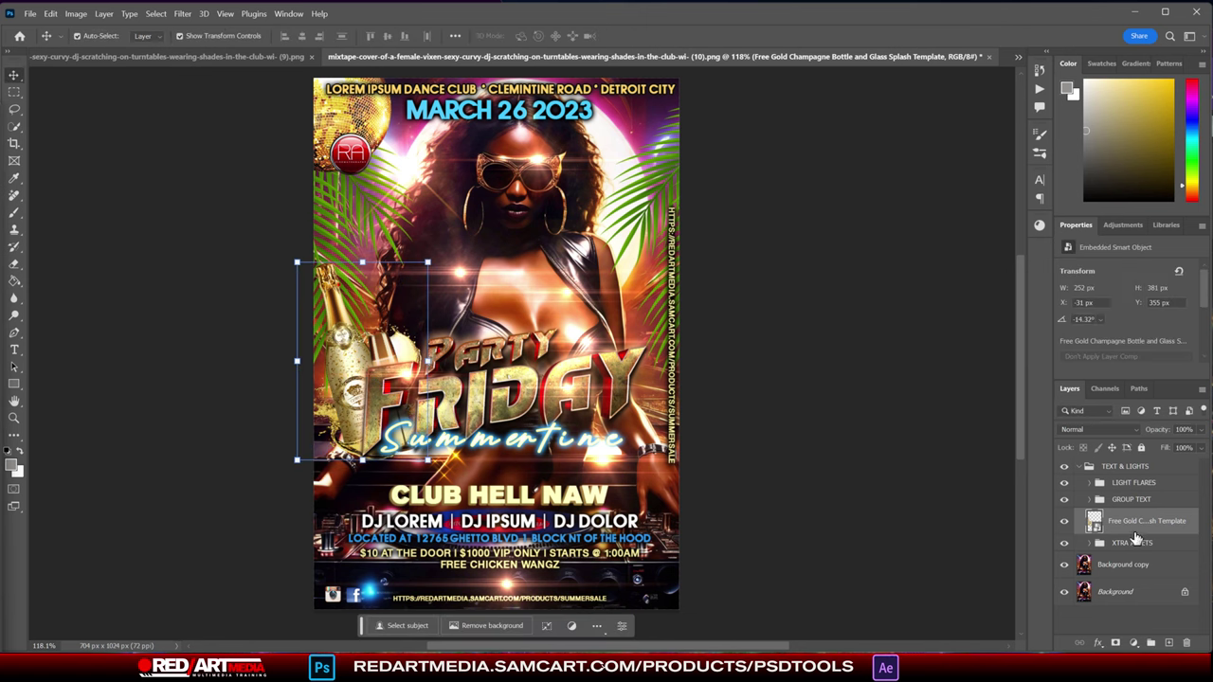
left_click_drag(1137, 523, 1135, 542)
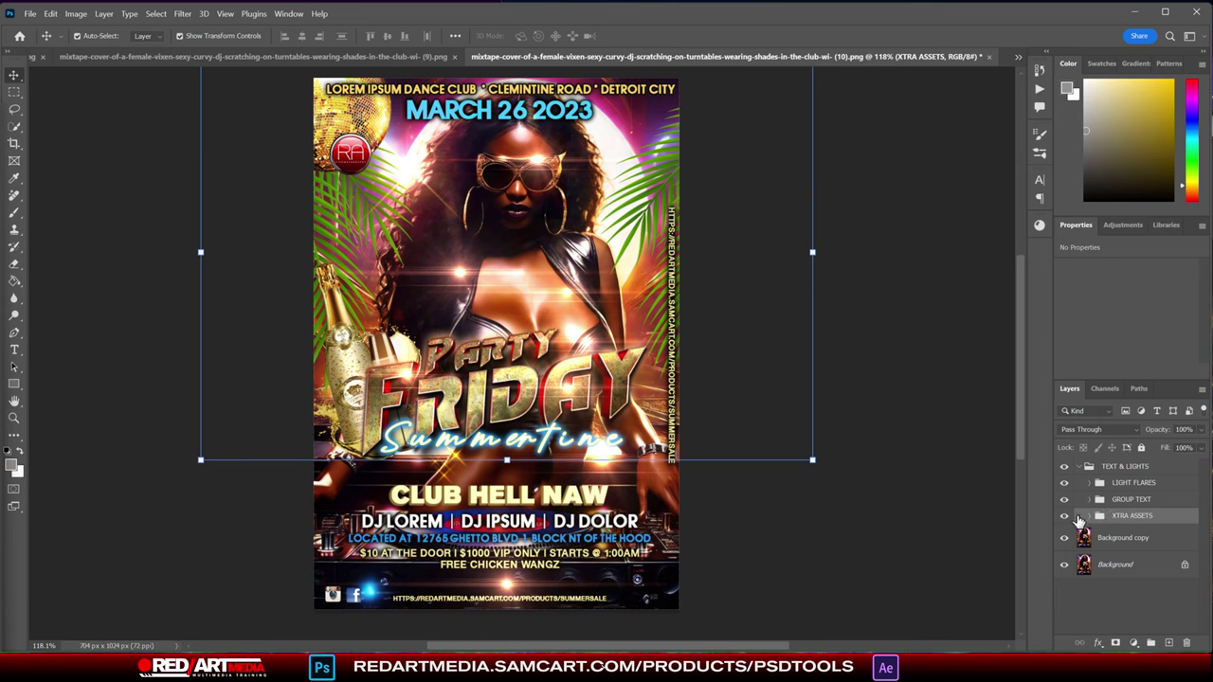
- Compare XTRA ASSETS, GROUP TEXT and LIGHT FLARES by toggling visibility, then select LIGHT FLARES
left_click(1064, 517)
left_click(1063, 516)
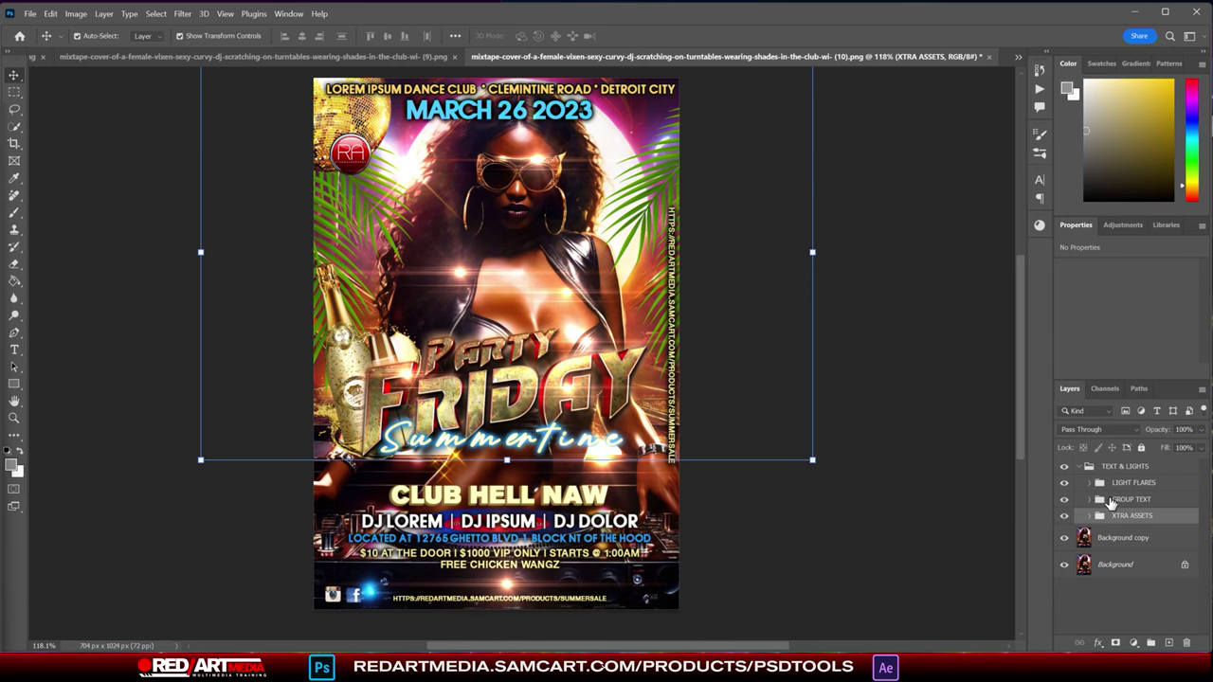
left_click(1064, 500)
left_click(1064, 500)
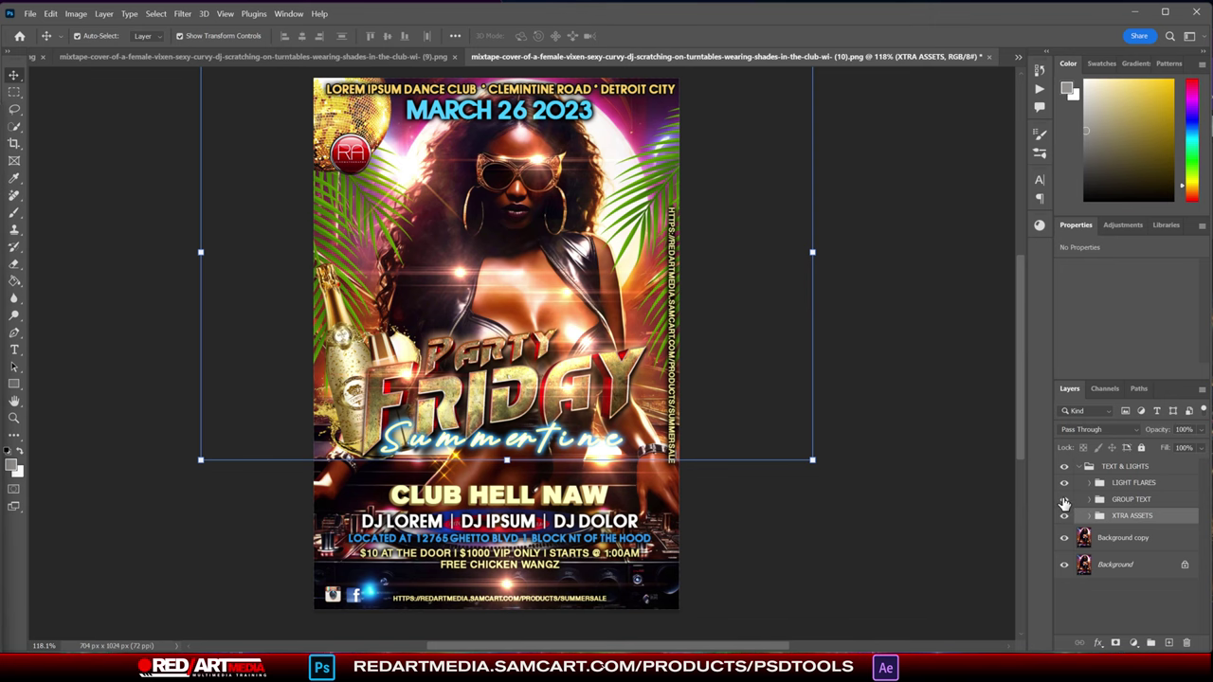
left_click(1064, 483)
left_click(1064, 483)
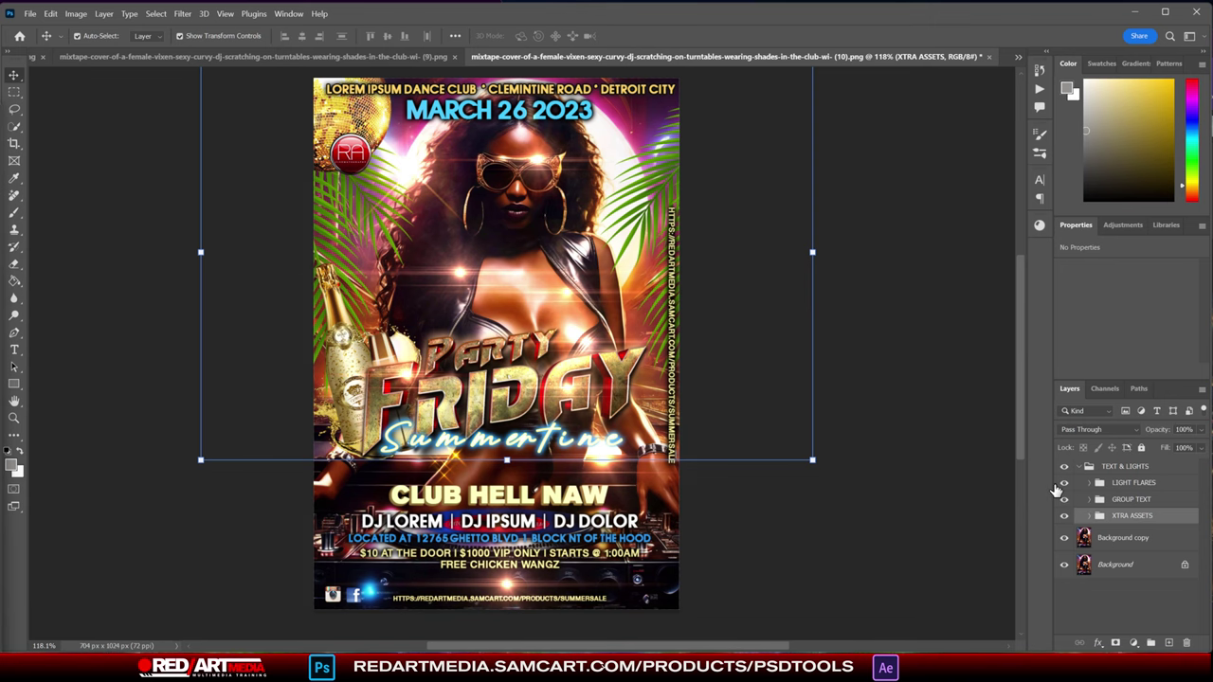
left_click(1125, 485)
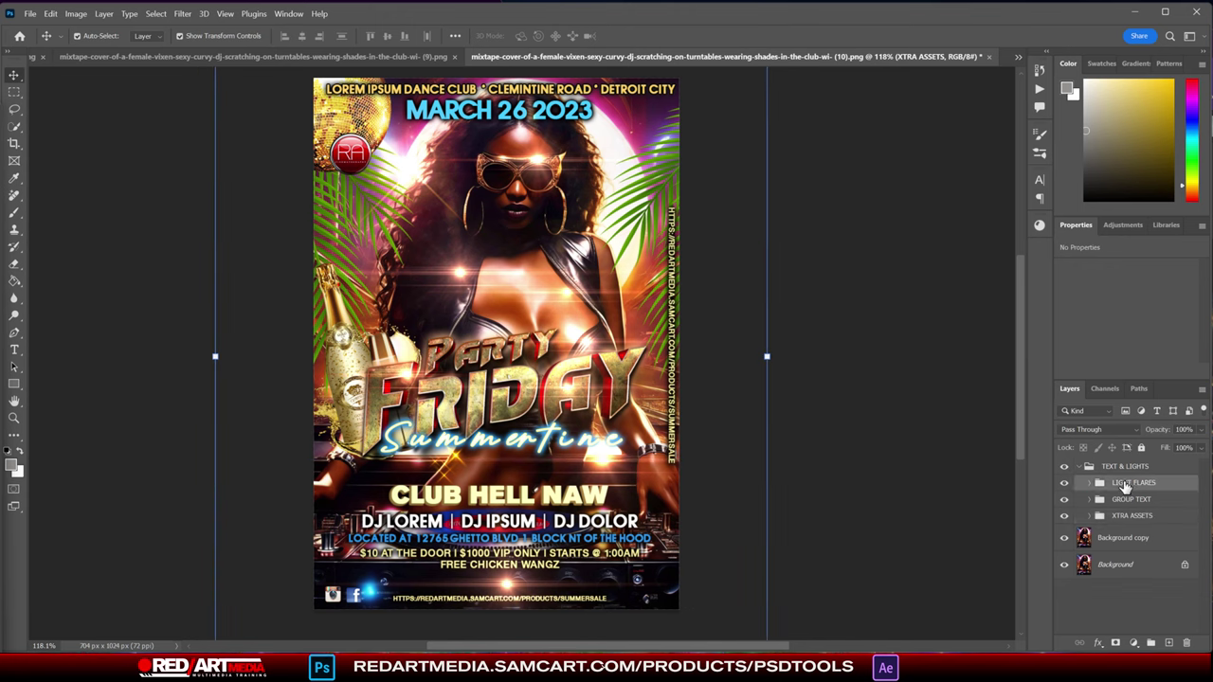
- Drag the Layer 2 copy 5 flare across the flyer's centre-right
left_click(1092, 483)
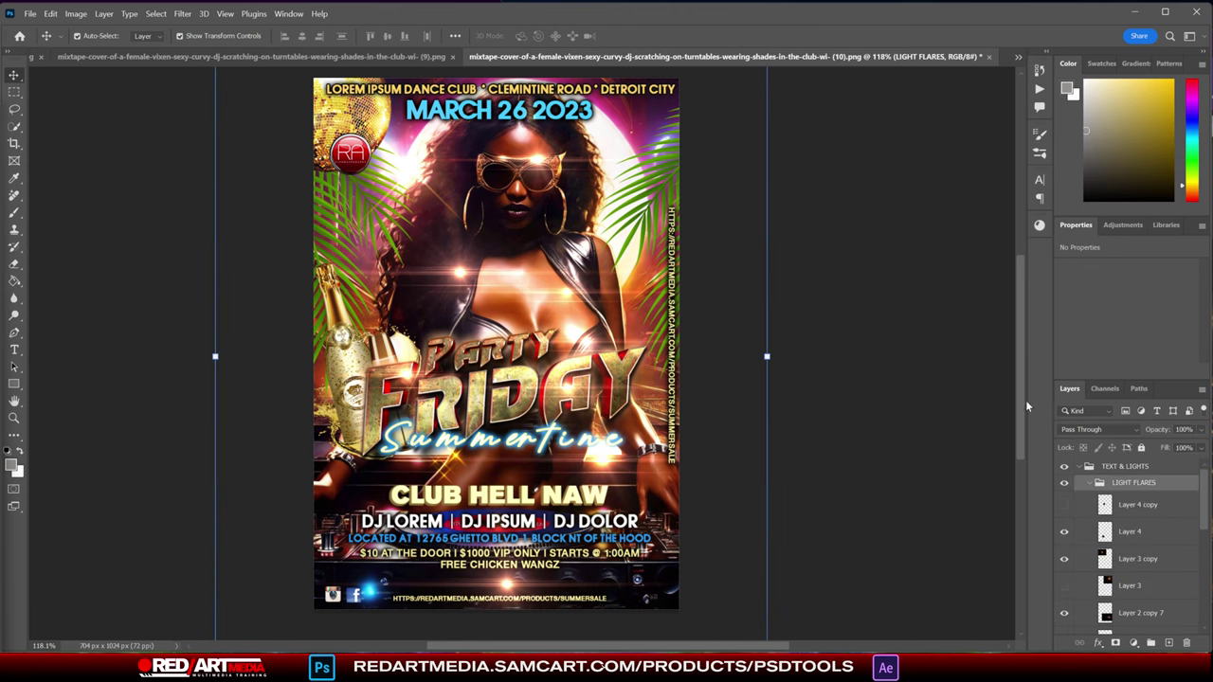
left_click(463, 275)
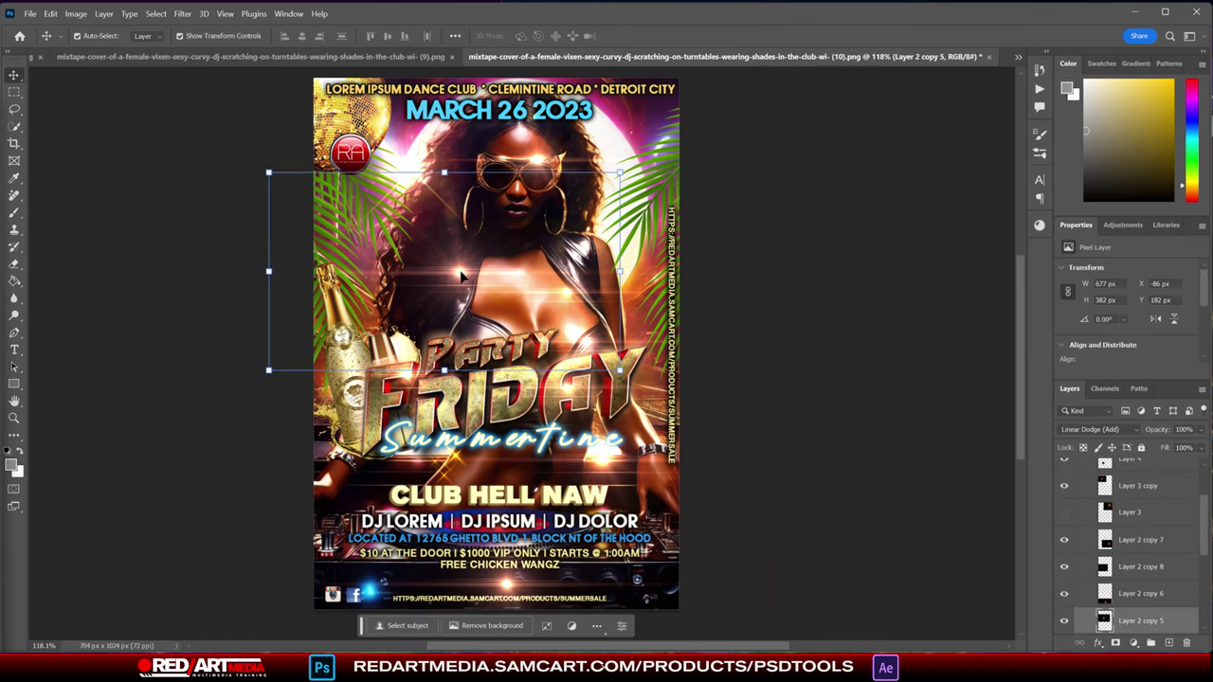
left_click_drag(459, 275, 620, 277)
left_click_drag(628, 318, 640, 356)
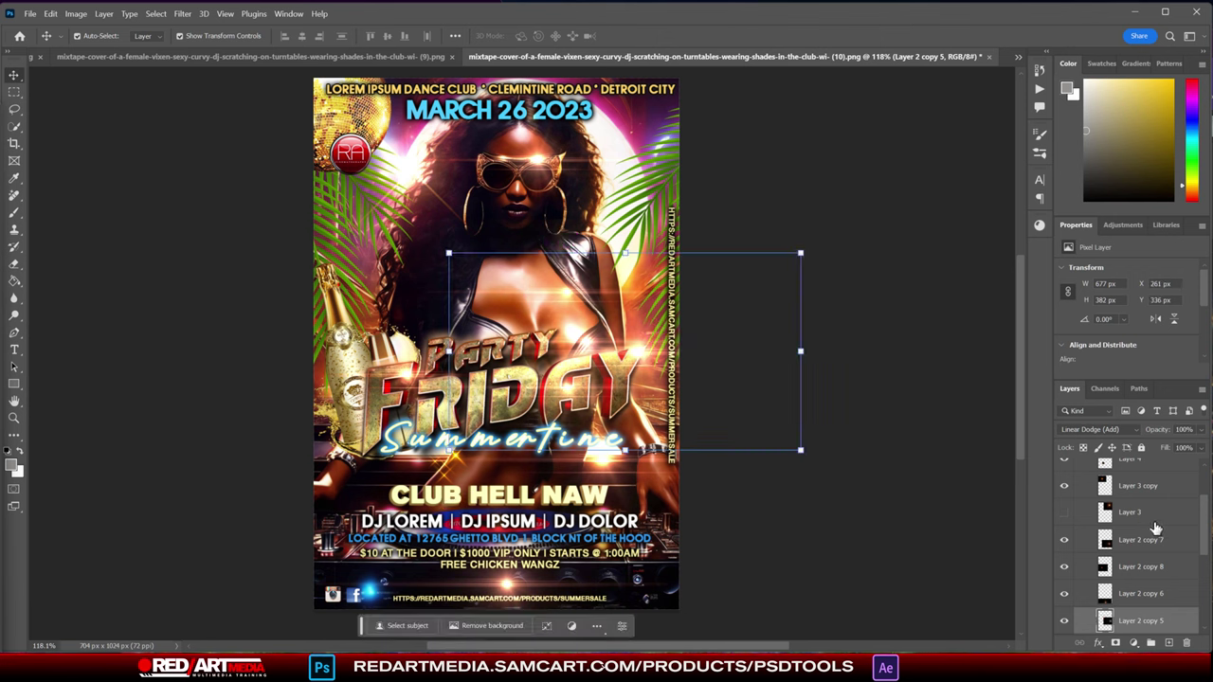
scroll(1204, 504, "down", 2)
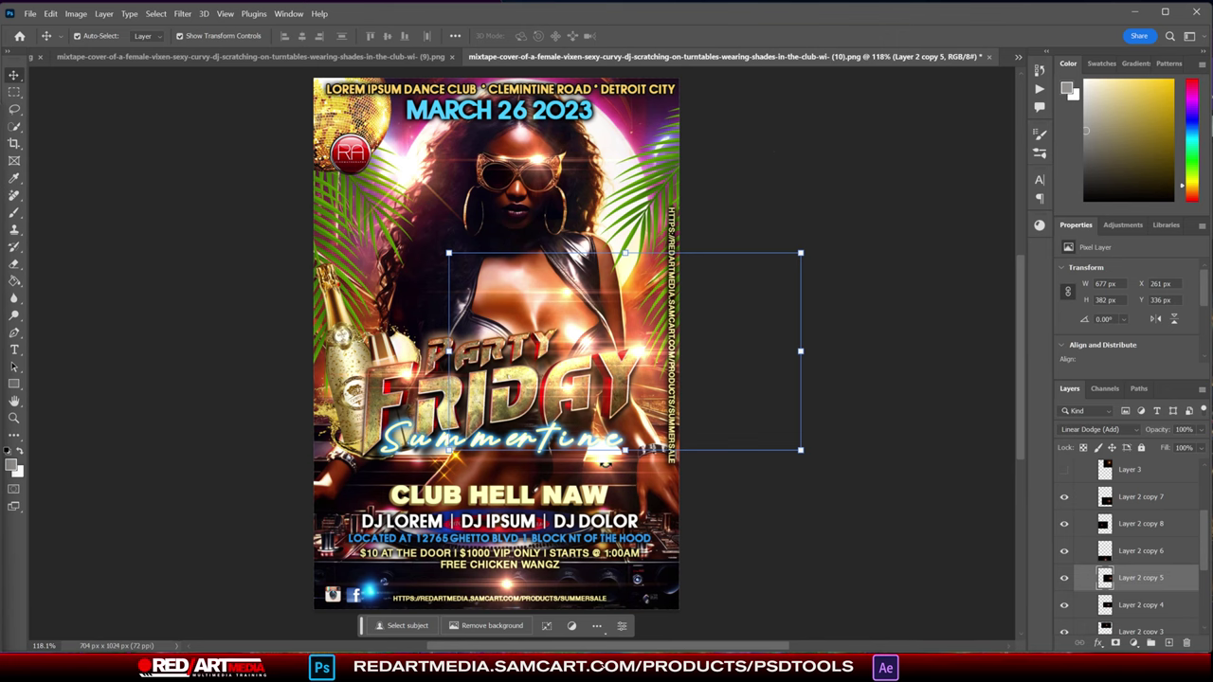
- Nudge the Layer 2 copy 7 flare slightly left and hide it
left_click(511, 423)
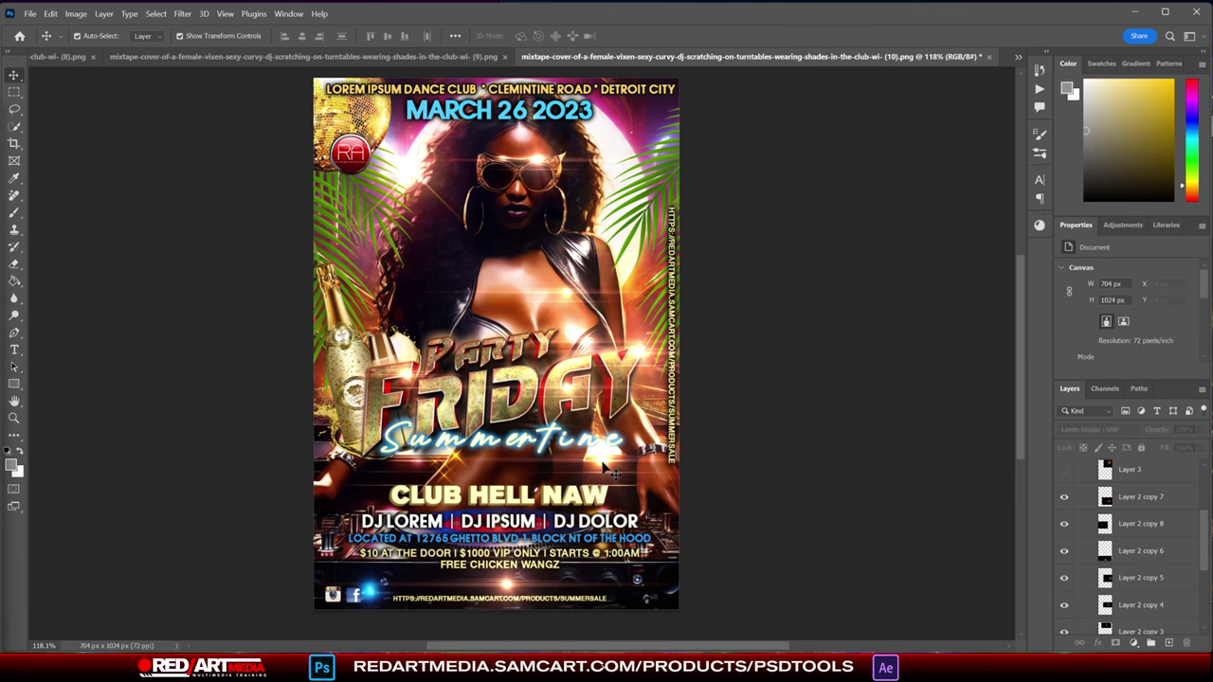
left_click(602, 465)
left_click_drag(602, 465, 592, 463)
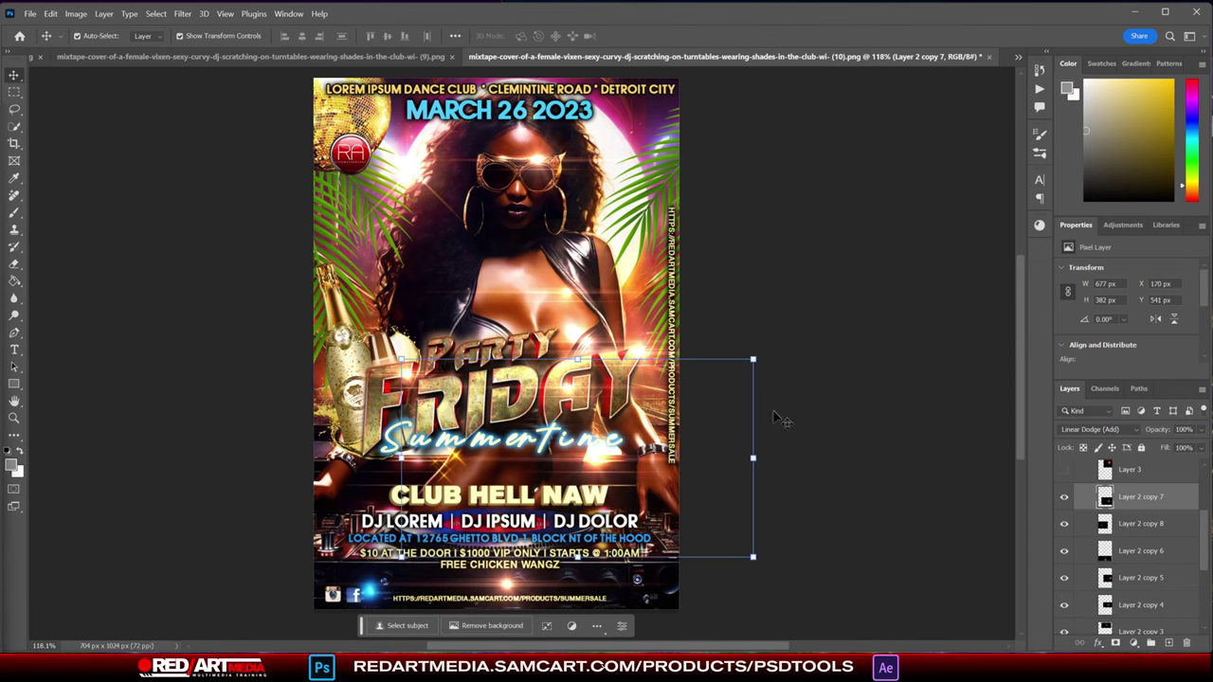
left_click(1063, 496)
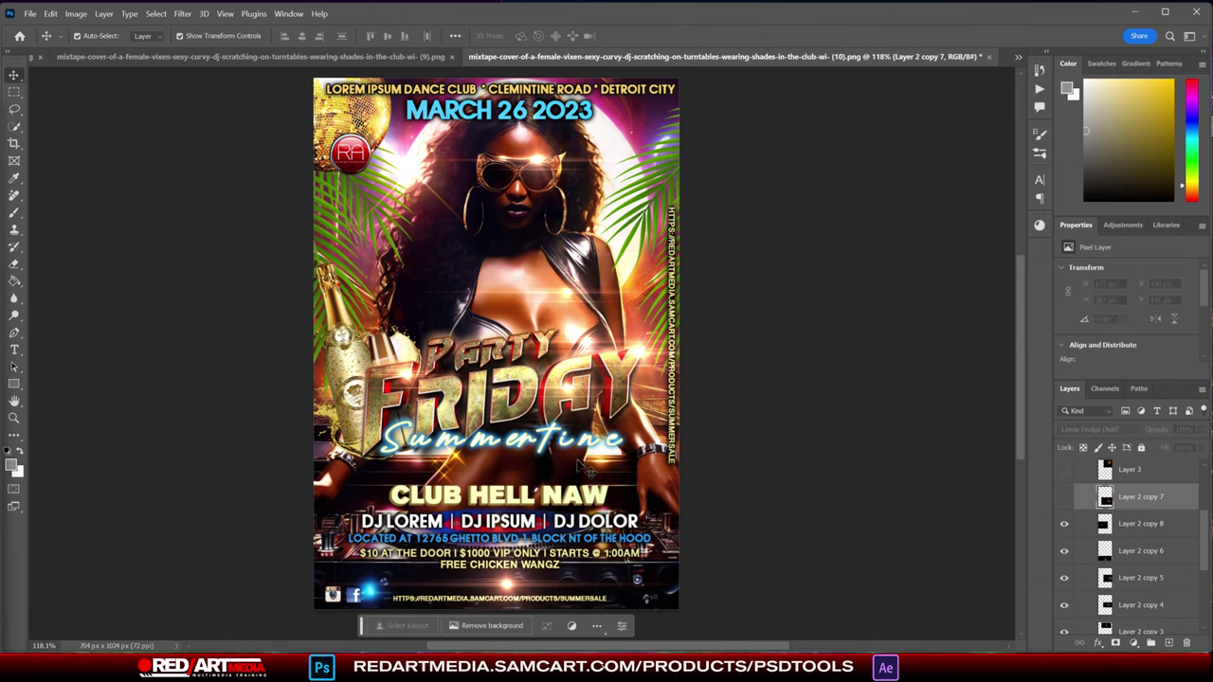
left_click(463, 463)
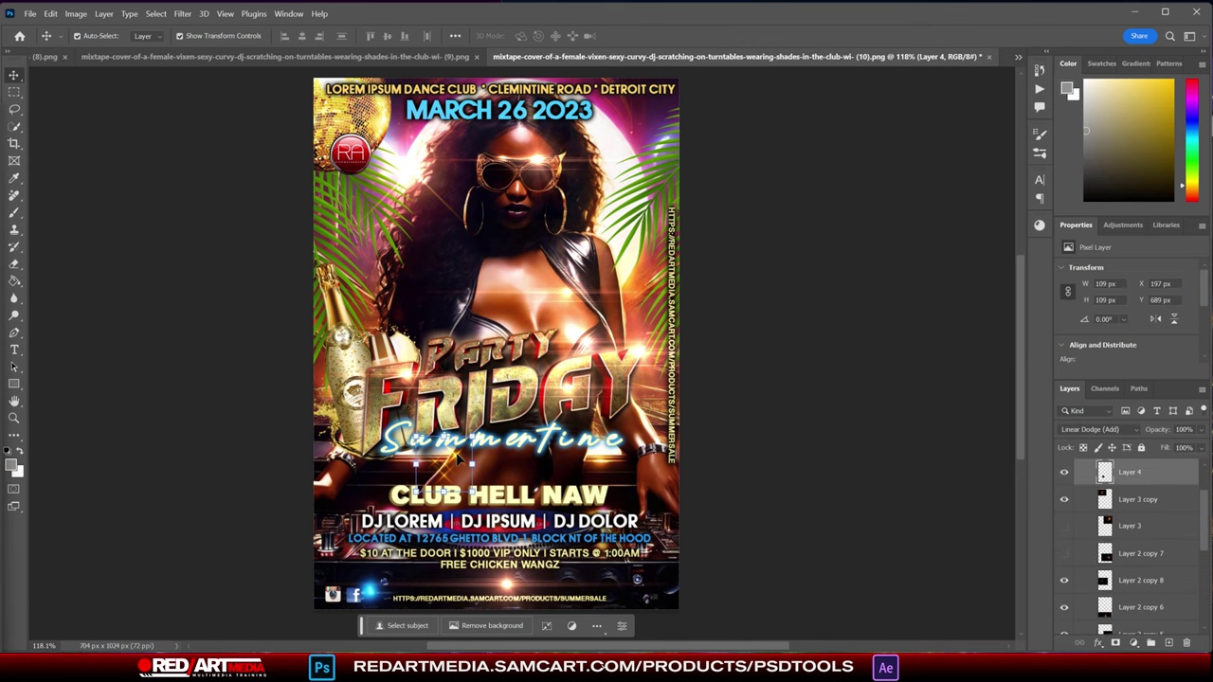
- Move the Layer 4 sparkle onto the sunglasses and place a duplicate lower on the model
left_click_drag(463, 464, 563, 196)
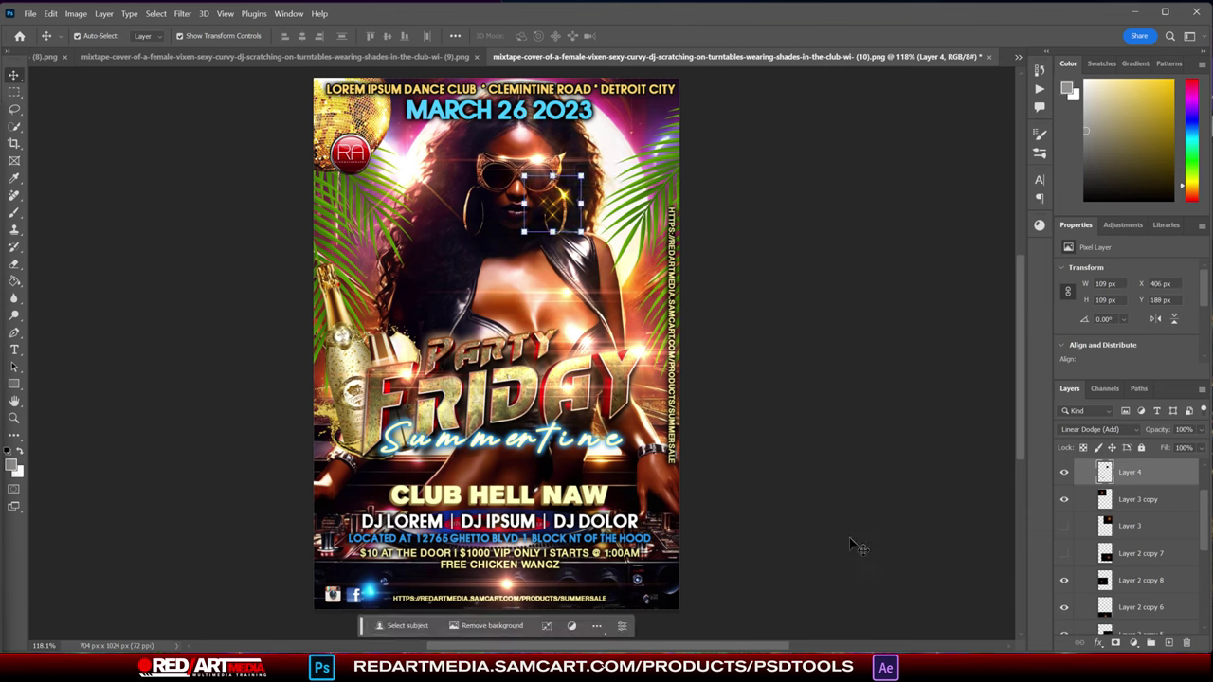
left_click(1063, 473)
left_click(1063, 473)
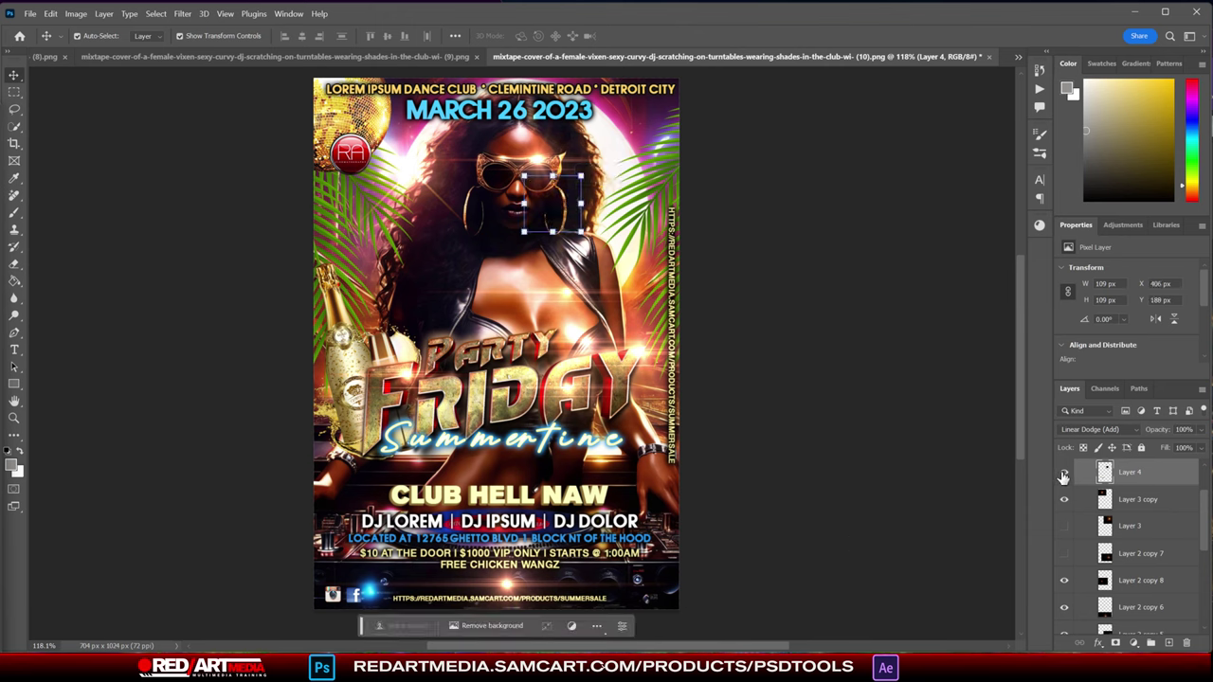
left_click_drag(1156, 491, 1168, 642)
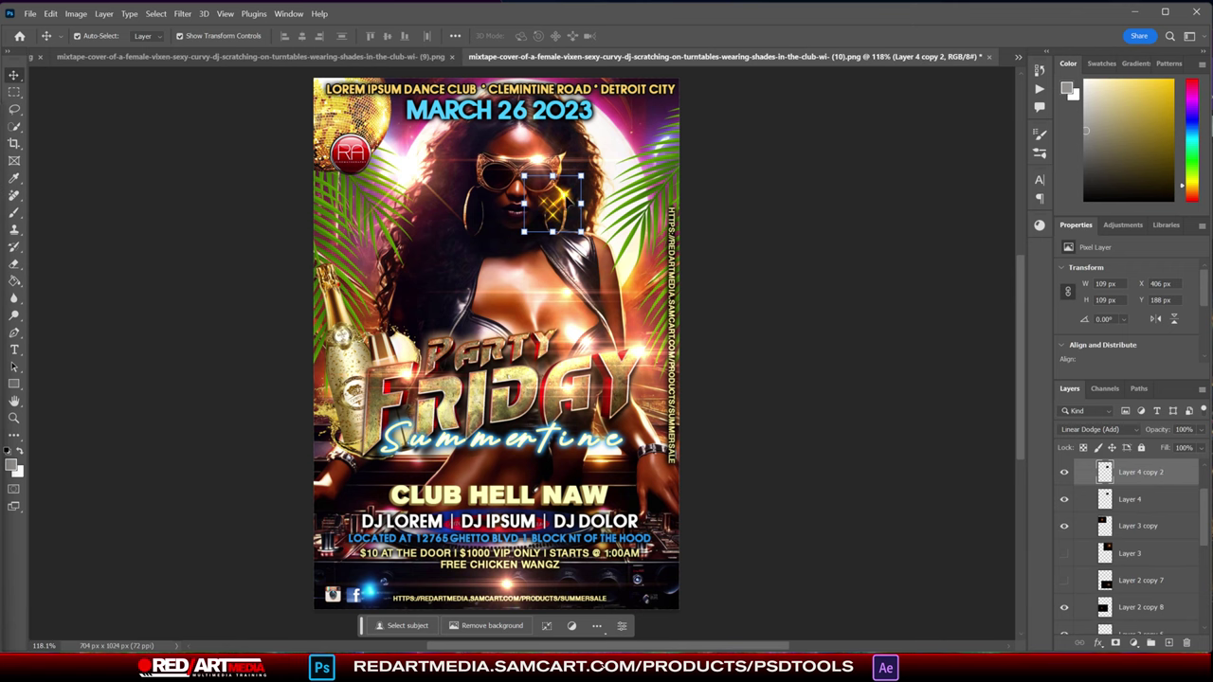
left_click_drag(553, 203, 352, 463)
left_click(778, 516)
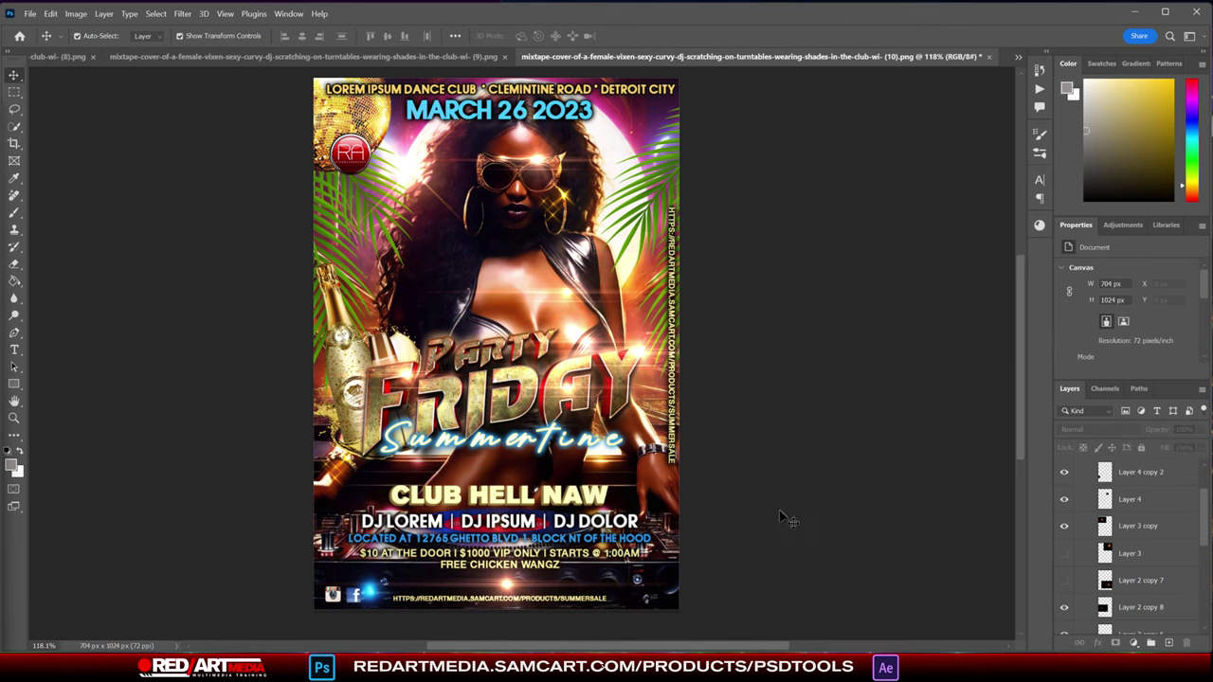
- Make the Layer 3 and Layer 2 copy 7 flares visible again
left_click(1064, 554)
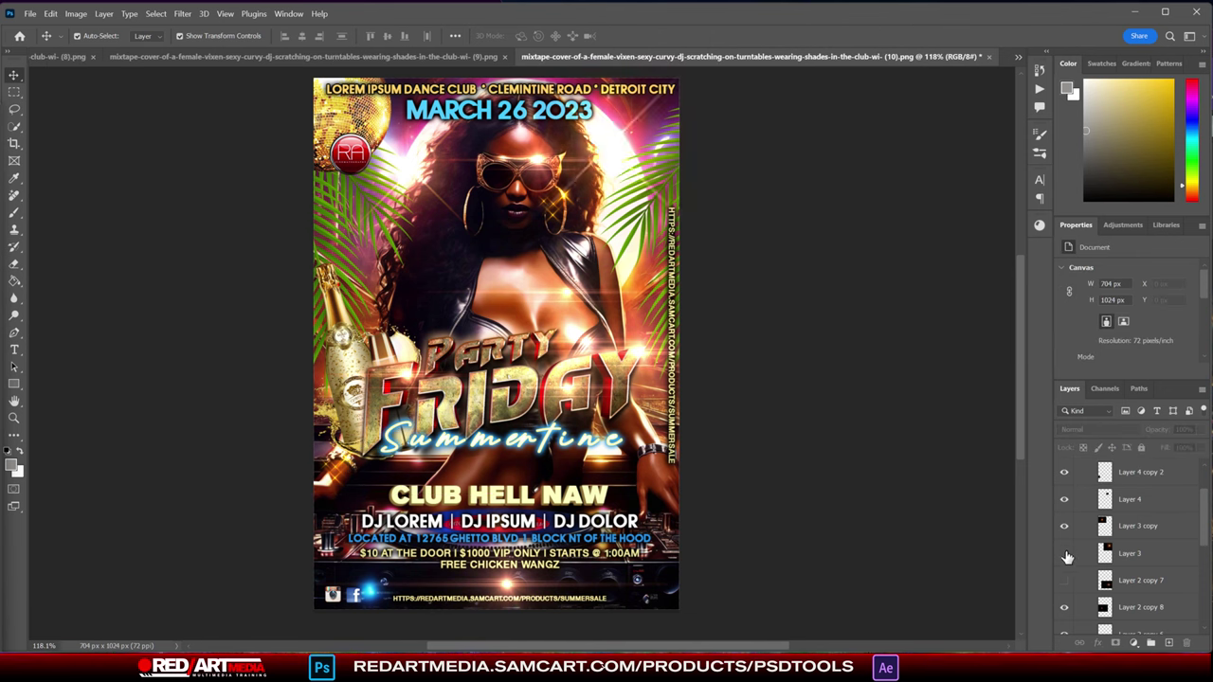
left_click(1064, 554)
left_click(1064, 554)
left_click(1064, 581)
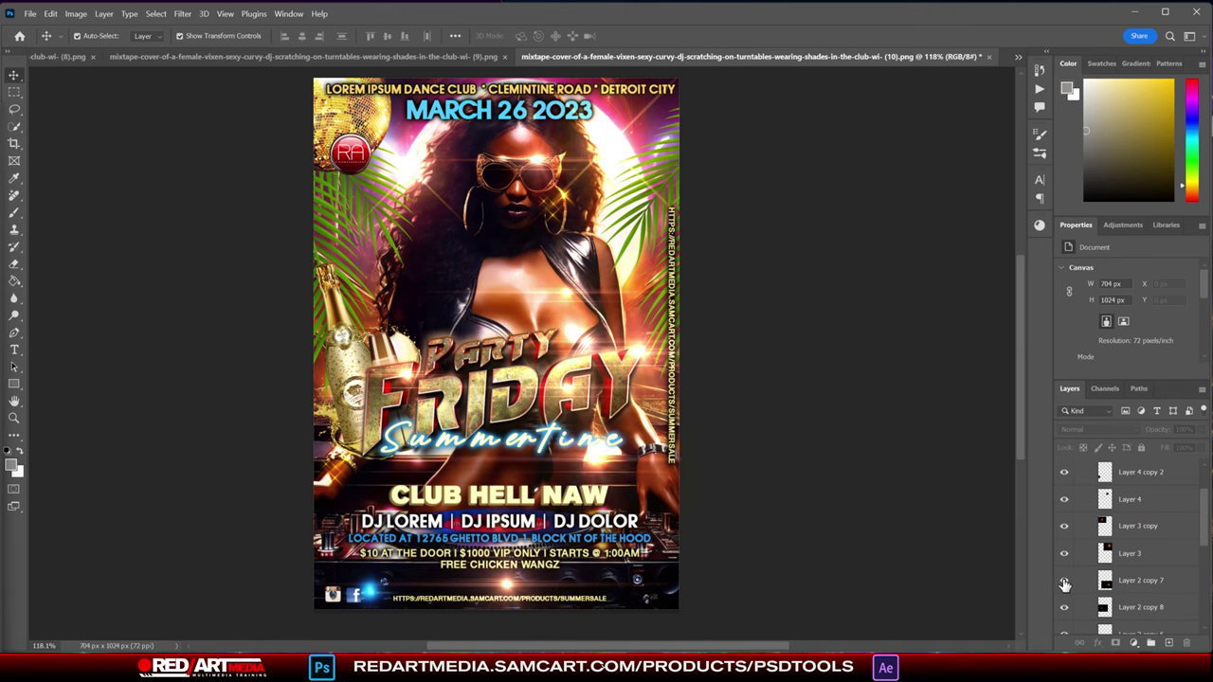
- Hide the Layer 2 copy 7, copy 5, copy 8 and copy 4 glows
left_click(567, 389)
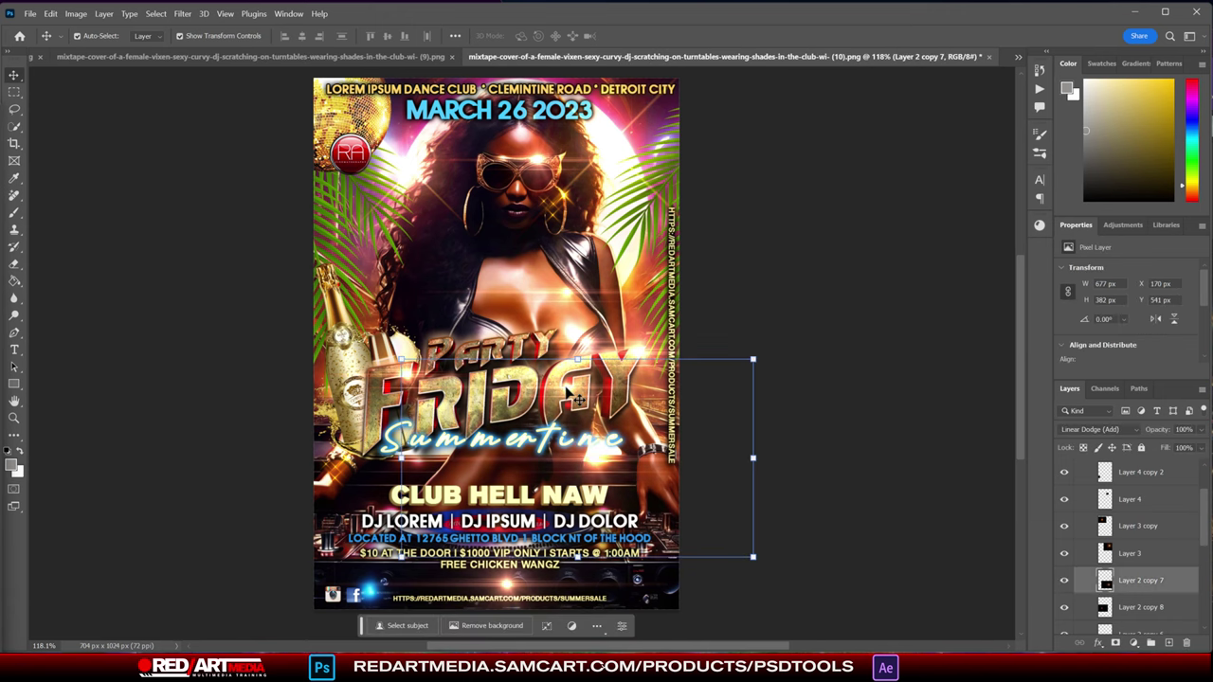
left_click_drag(566, 389, 575, 396)
left_click(1063, 580)
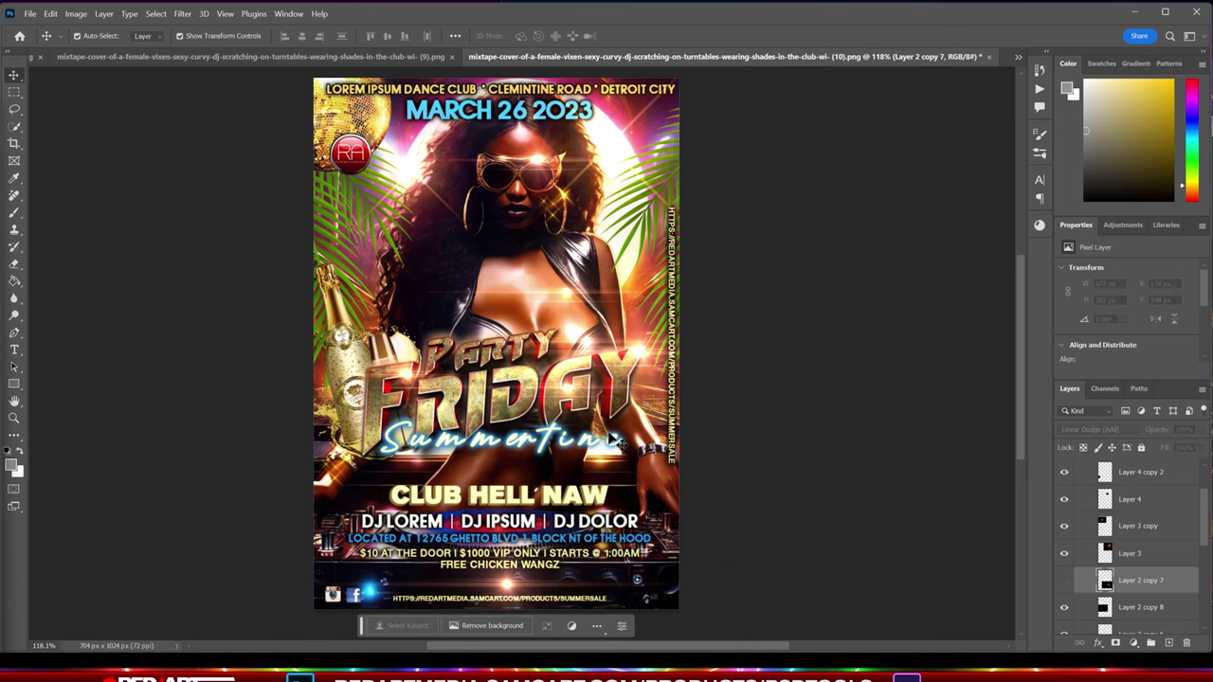
left_click(578, 391)
left_click_drag(571, 391, 568, 396)
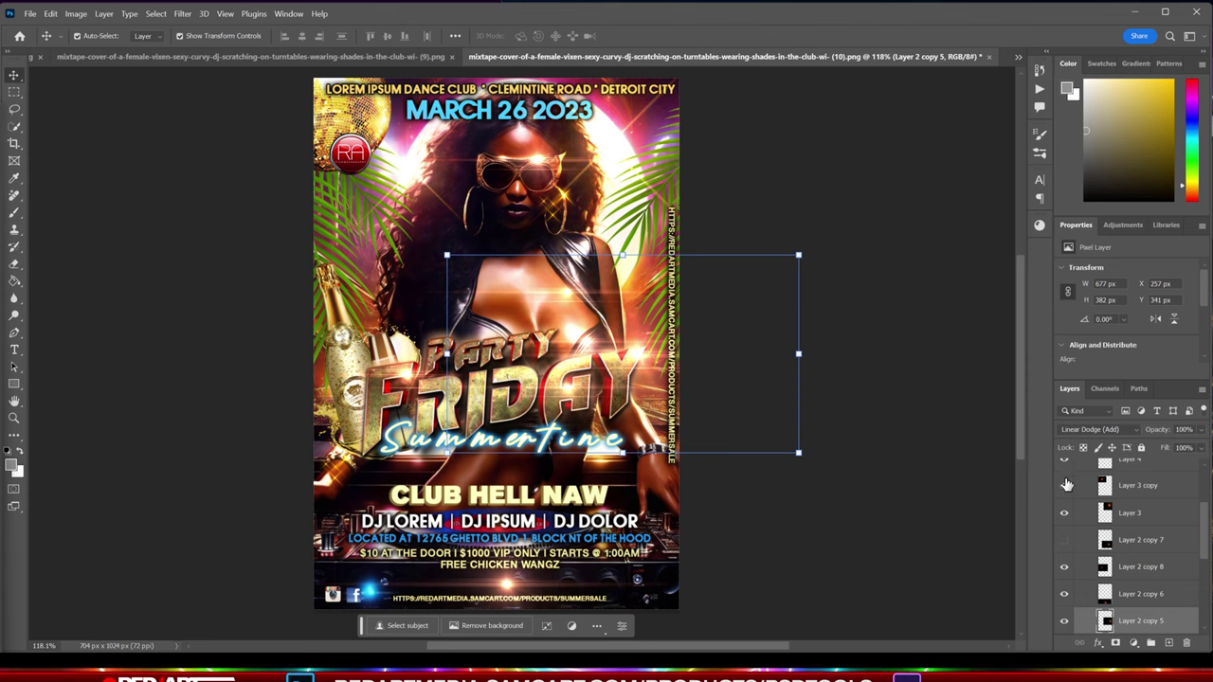
left_click(1064, 621)
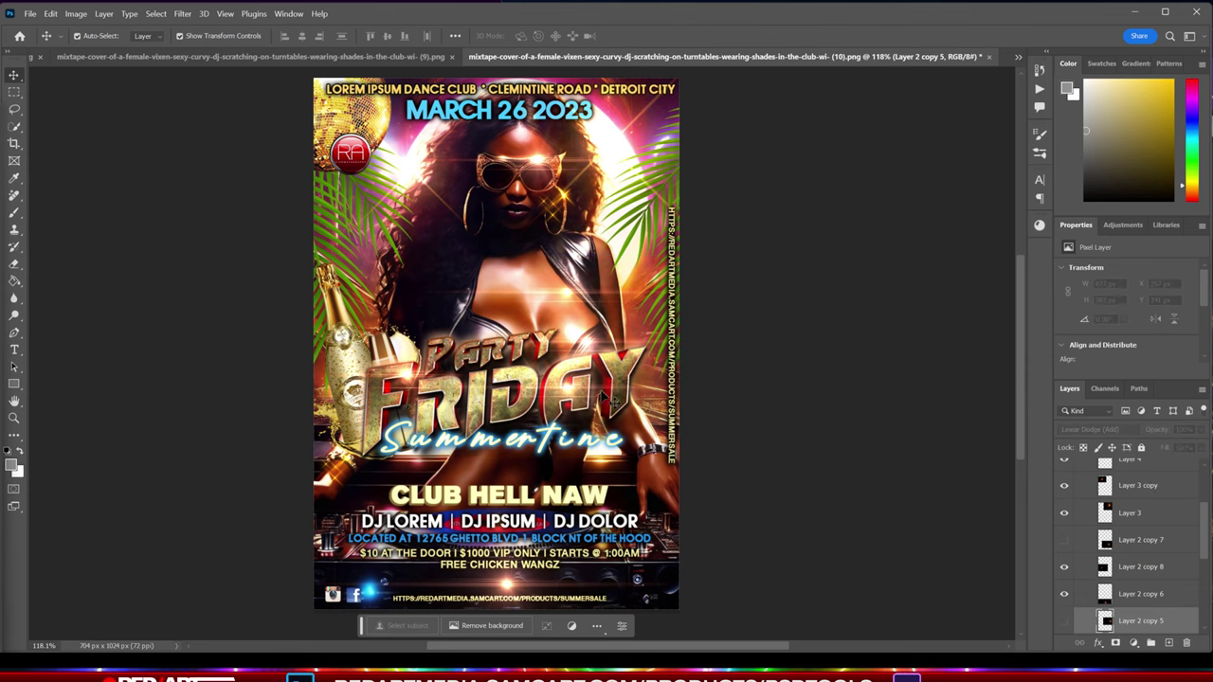
left_click(1082, 569)
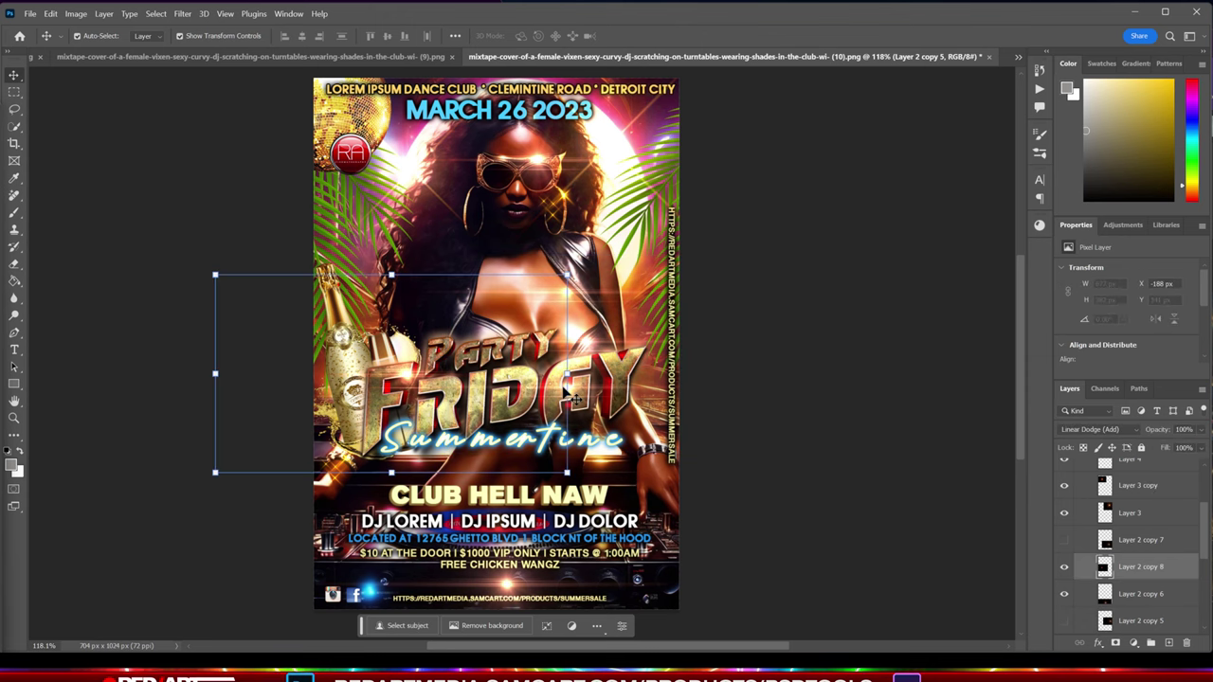
left_click(1064, 571)
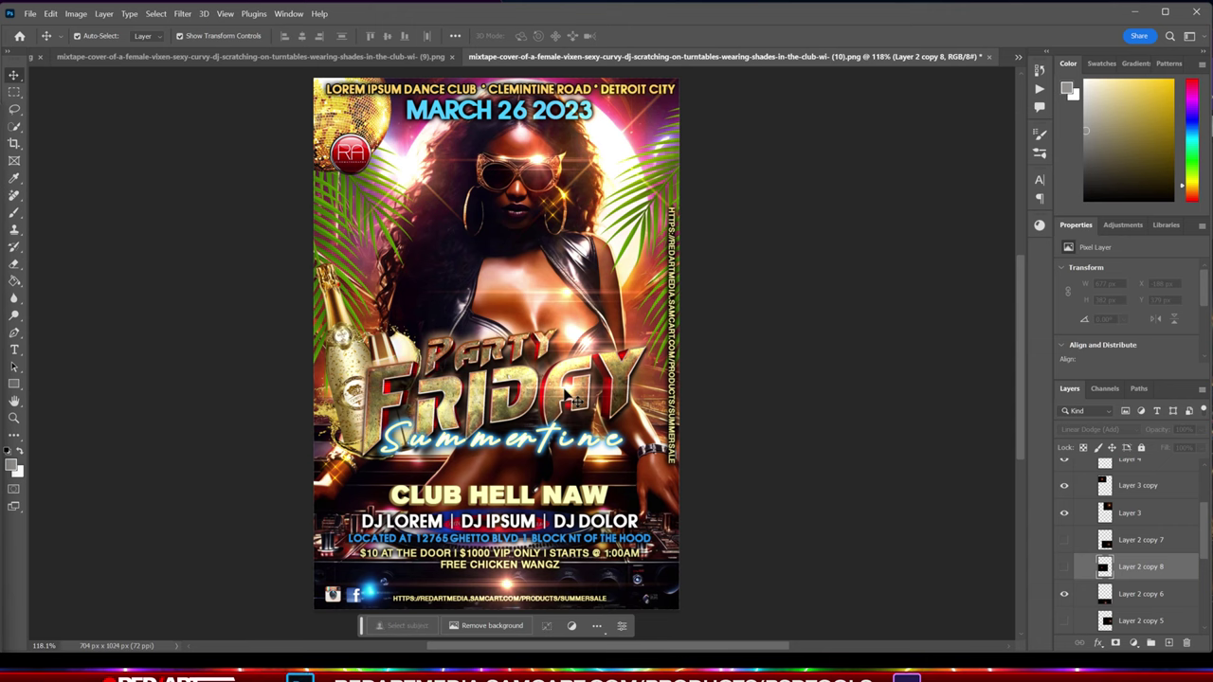
key("alt+bracketleft")
key("alt+bracketleft")
key("alt+bracketleft")
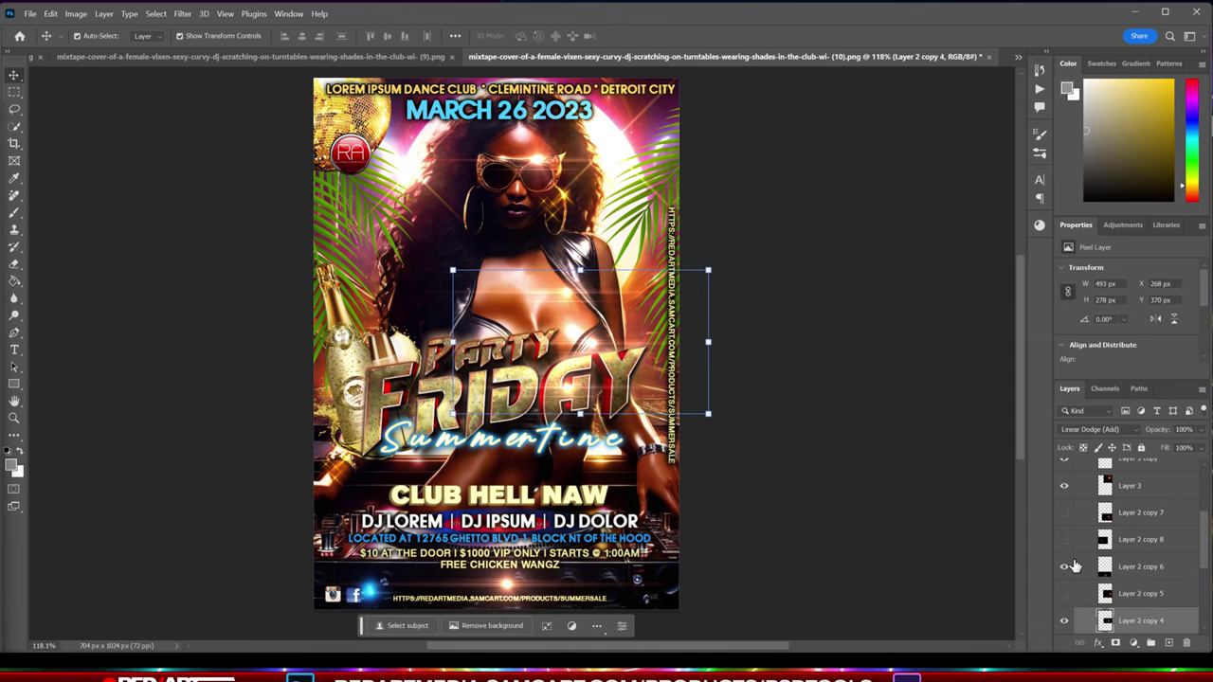
left_click(1063, 622)
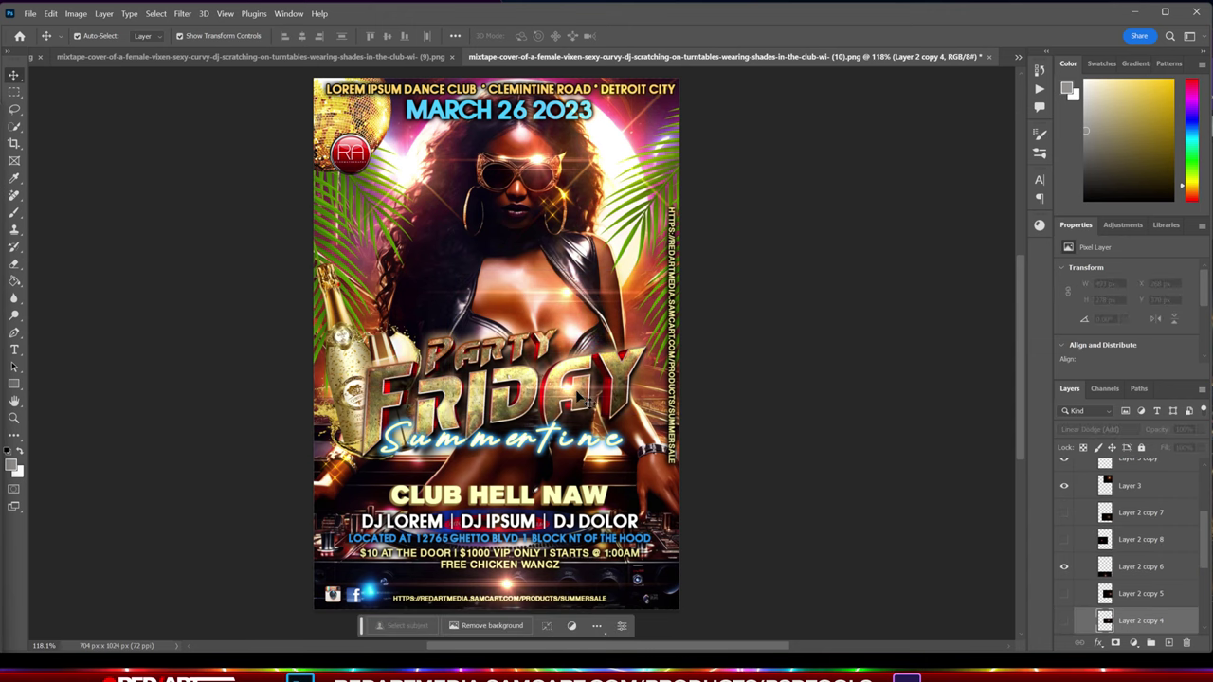
- Reposition the Layer 2 glow and place a duplicate over the upper-left area
key("alt+bracketleft")
key("alt+bracketleft")
key("alt+bracketleft")
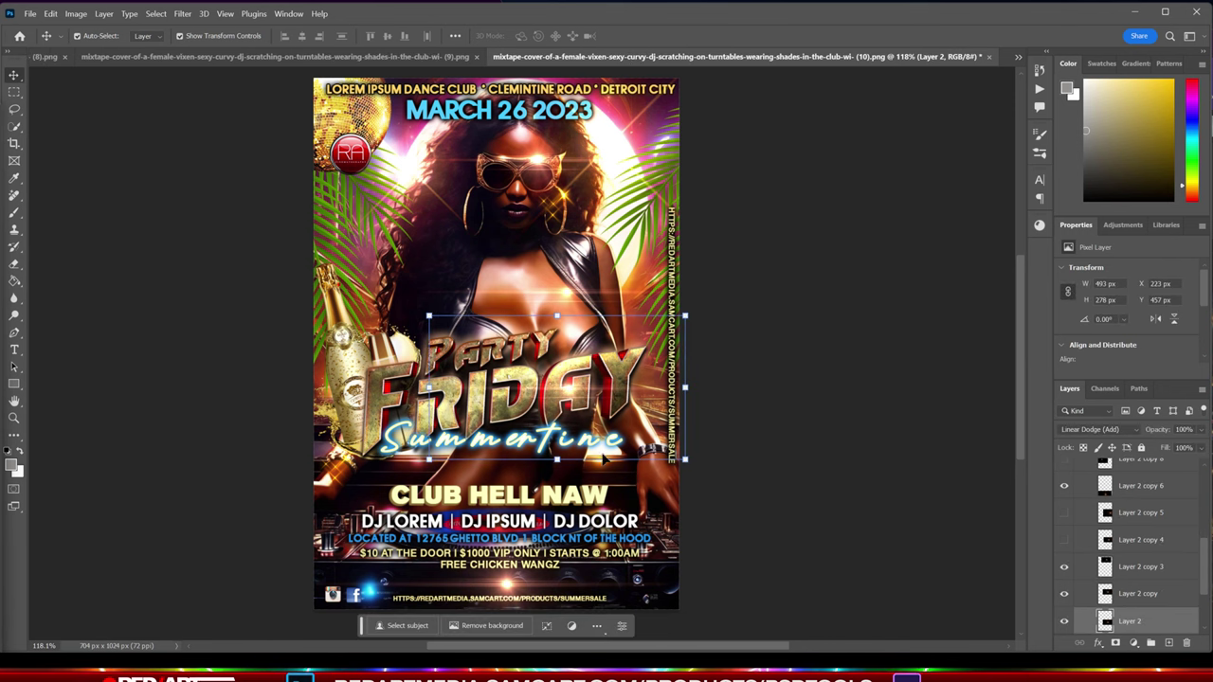
left_click_drag(573, 394, 441, 313)
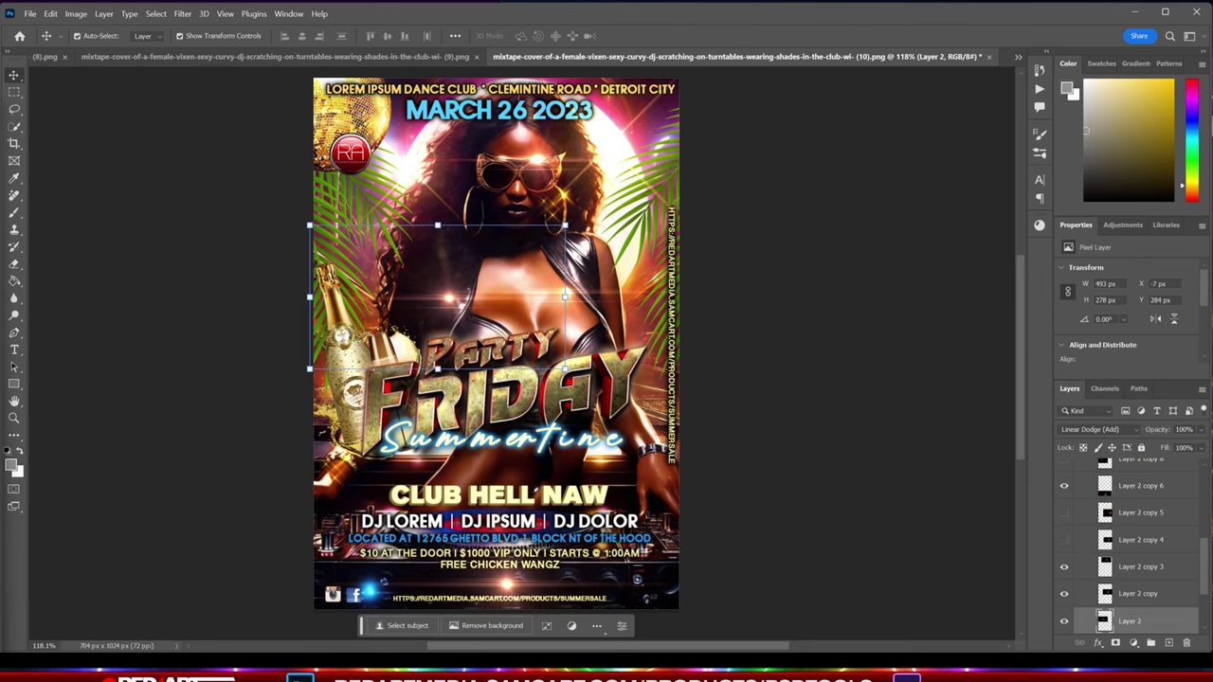
mouse_move(453, 303)
left_mouse_down()
mouse_move(472, 300)
mouse_move(432, 305)
left_mouse_up()
left_click(440, 303)
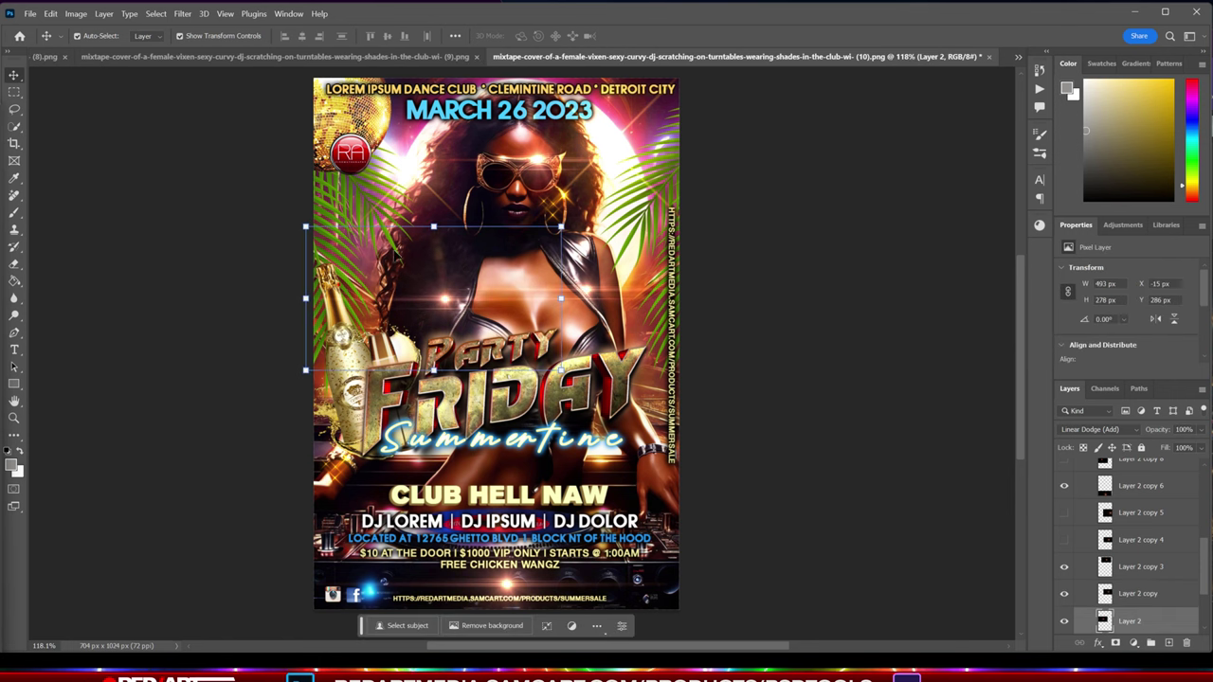
left_click(76, 15)
- Apply Levels to the Layer 2 glow with input black about 5 and white 235
mouse_move(88, 46)
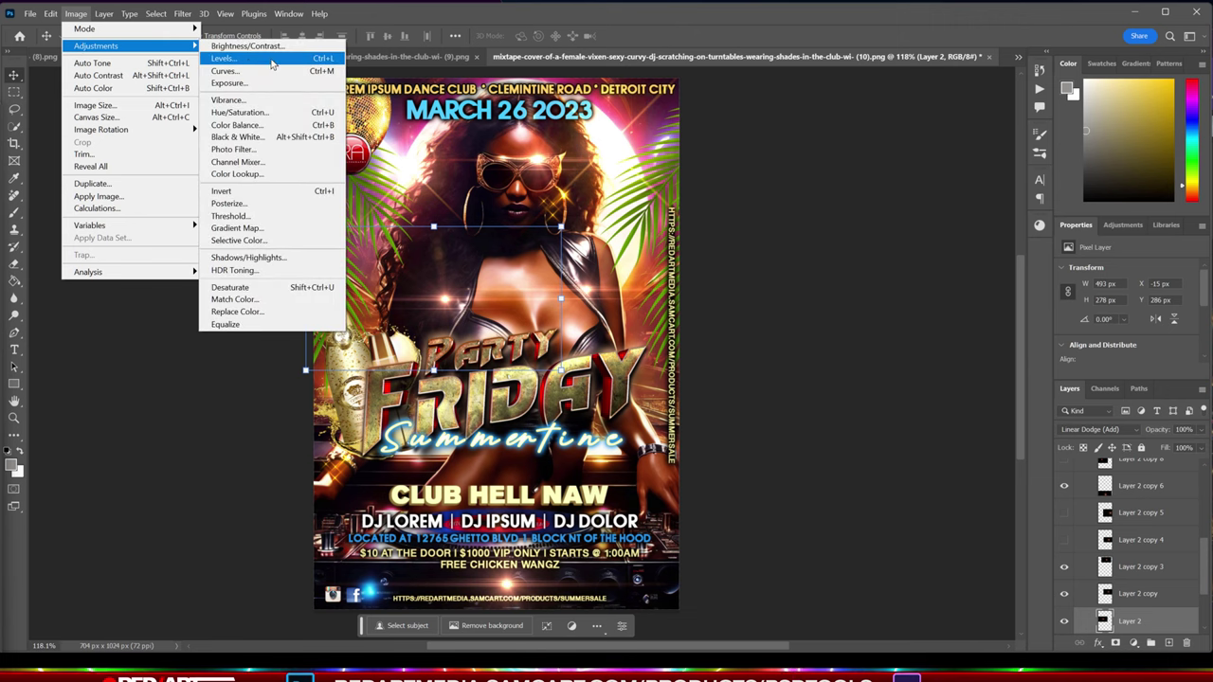
left_click(224, 59)
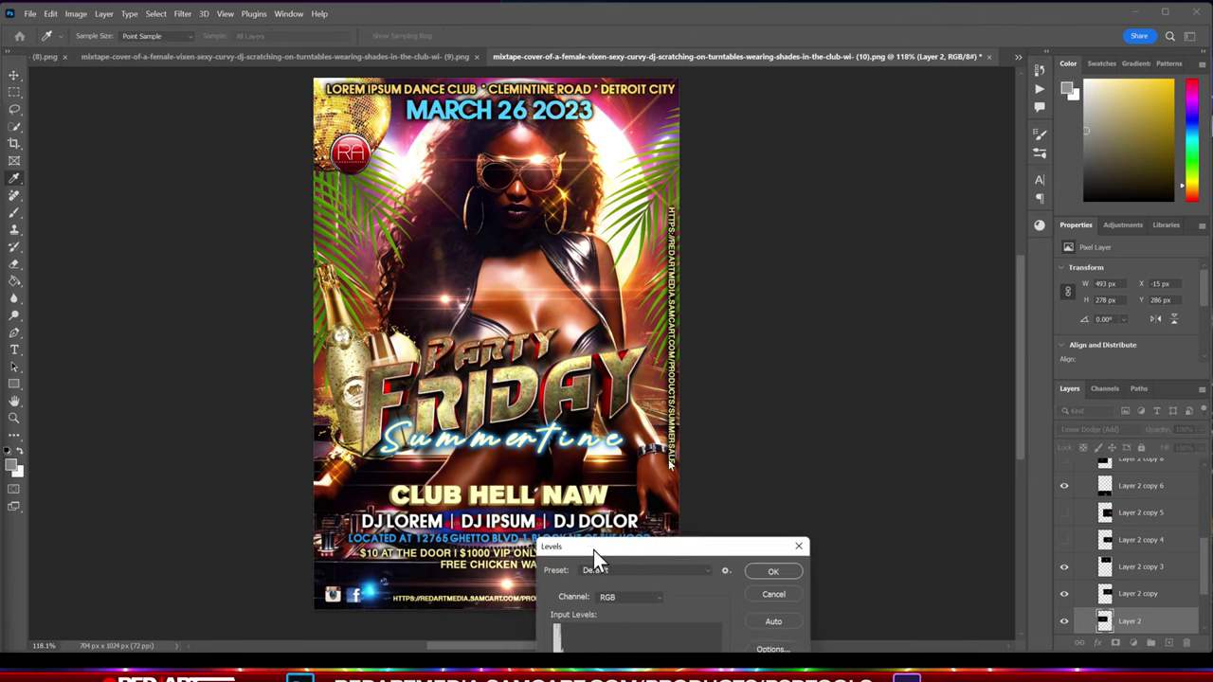
left_click_drag(572, 550, 698, 158)
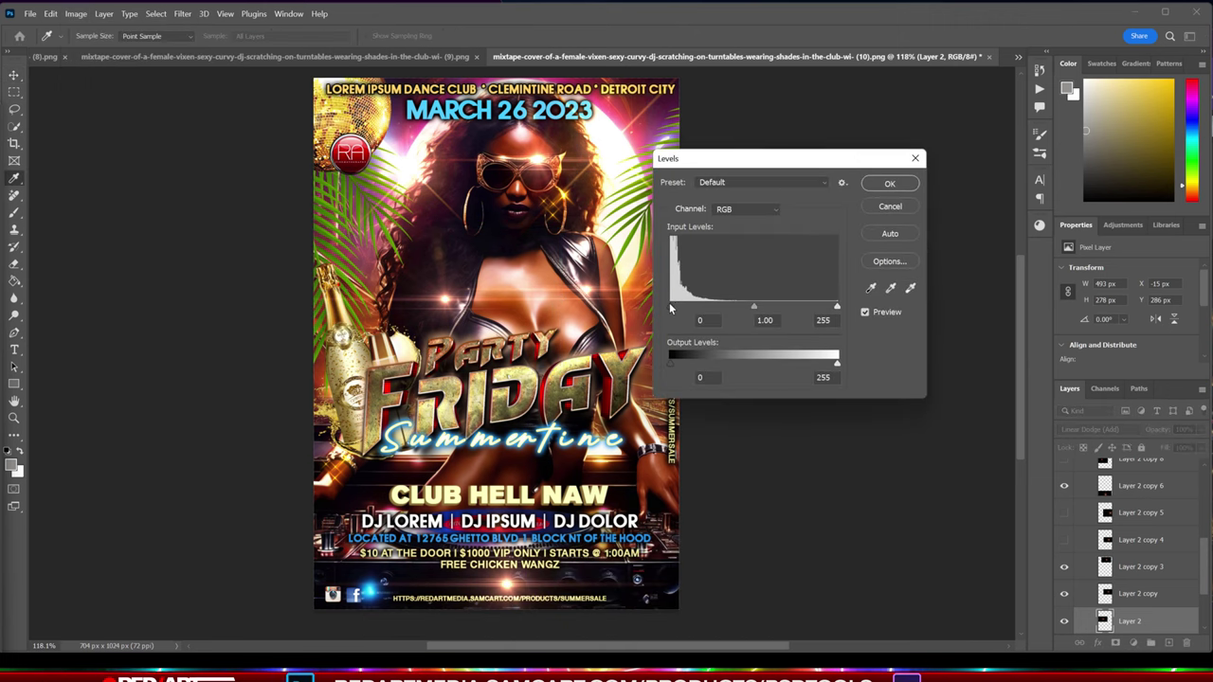
left_click_drag(670, 308, 681, 304)
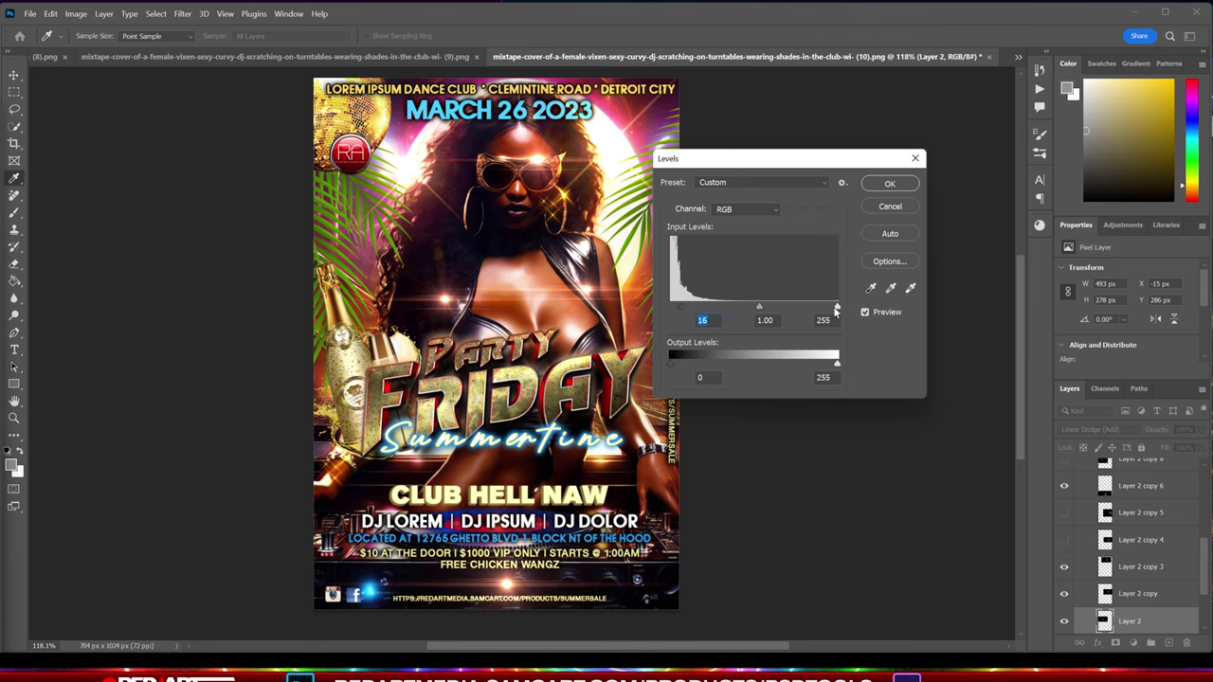
left_click_drag(836, 308, 826, 307)
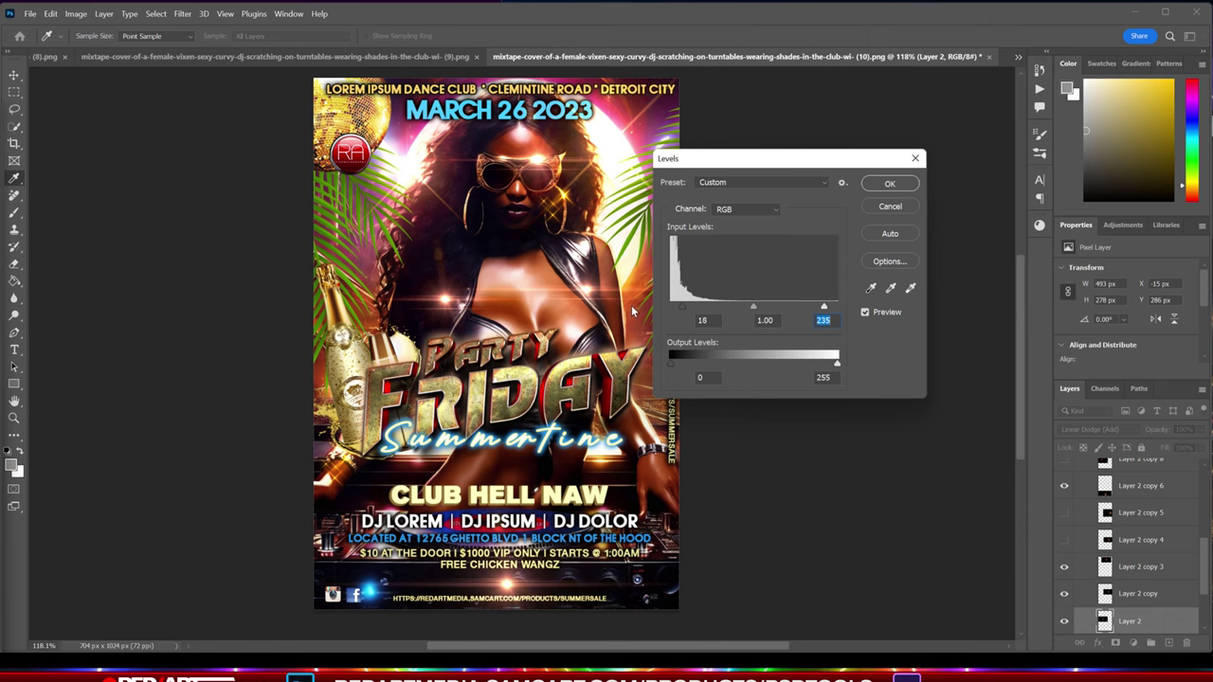
key("shift+Tab")
key("shift+Tab")
type("0")
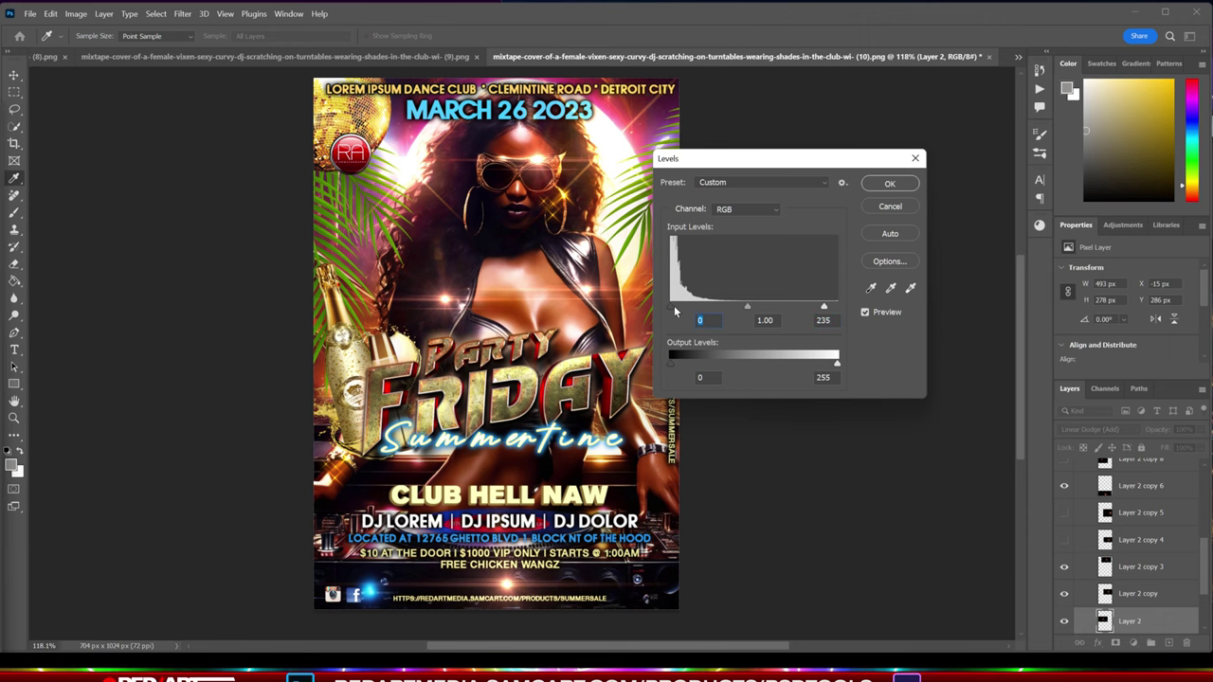
left_click_drag(670, 309, 676, 309)
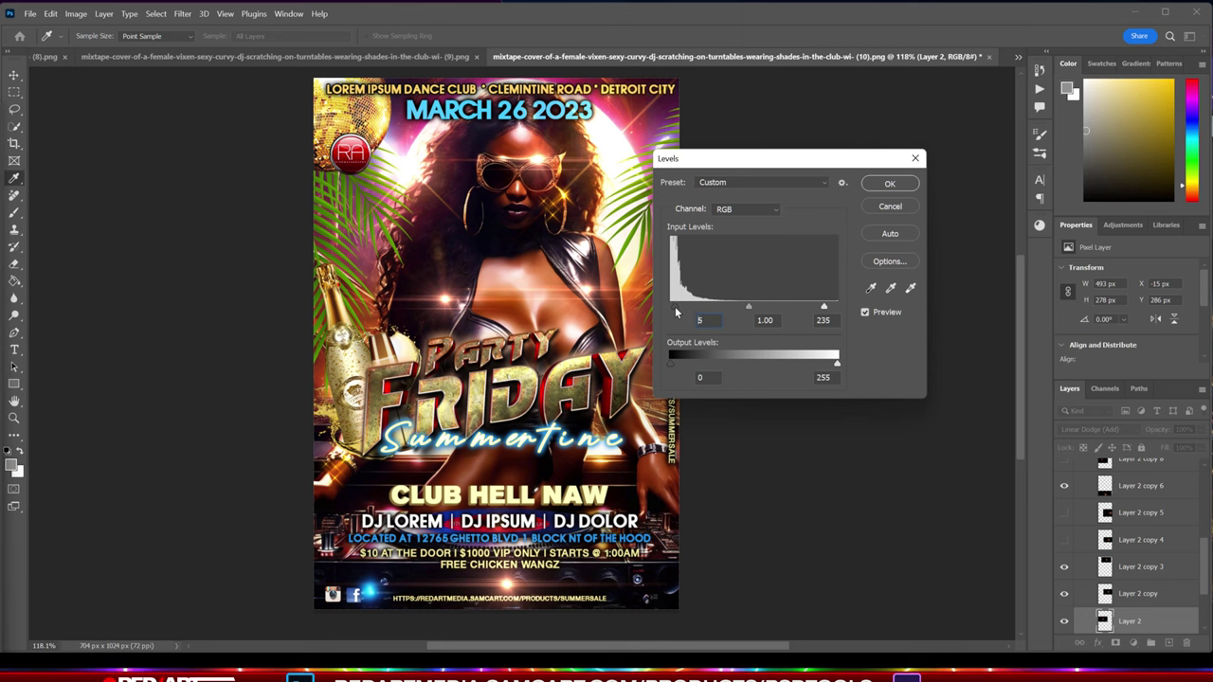
left_click(890, 183)
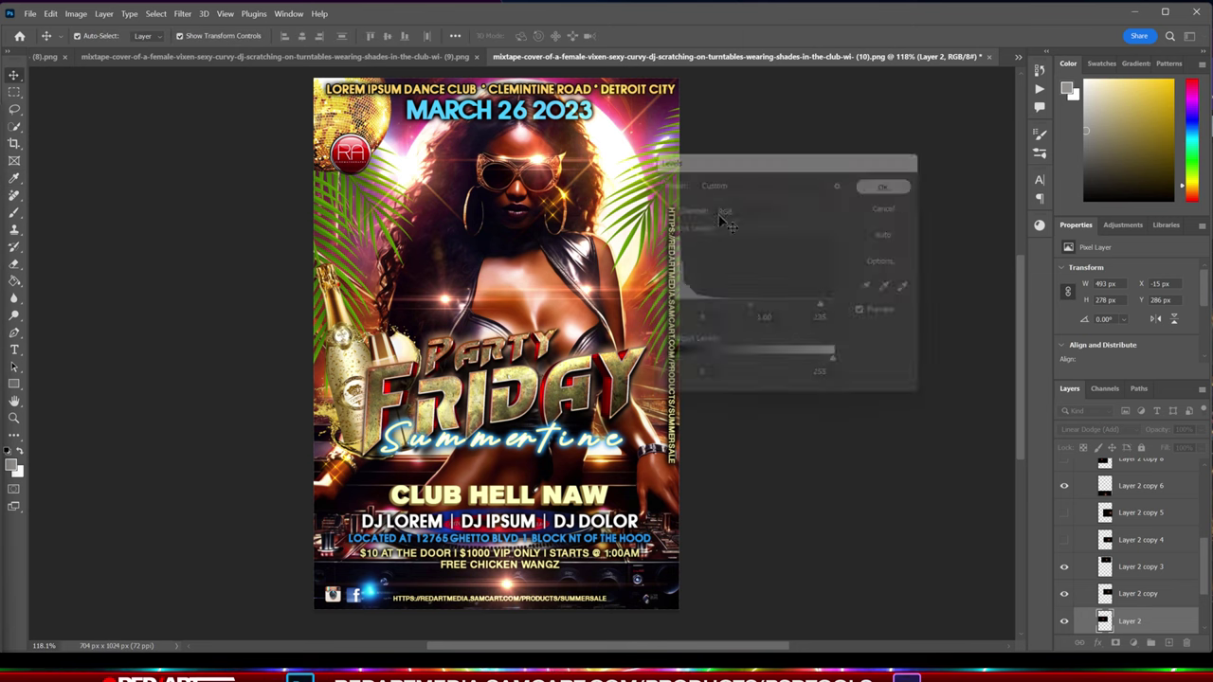
- Move Layer 2 copy up and right, and turn the copy 3–5 glows back on
key("v")
left_click_drag(450, 303, 481, 254)
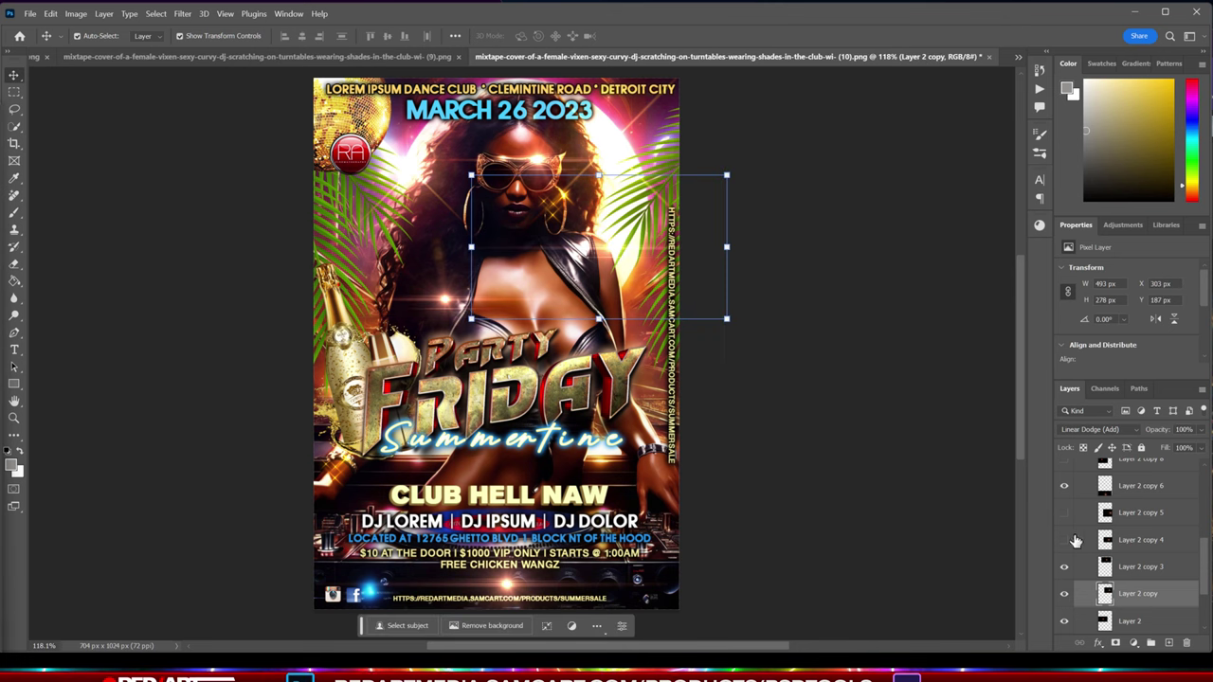
left_click_drag(1066, 559, 1062, 482)
scroll(1104, 550, "up", 1)
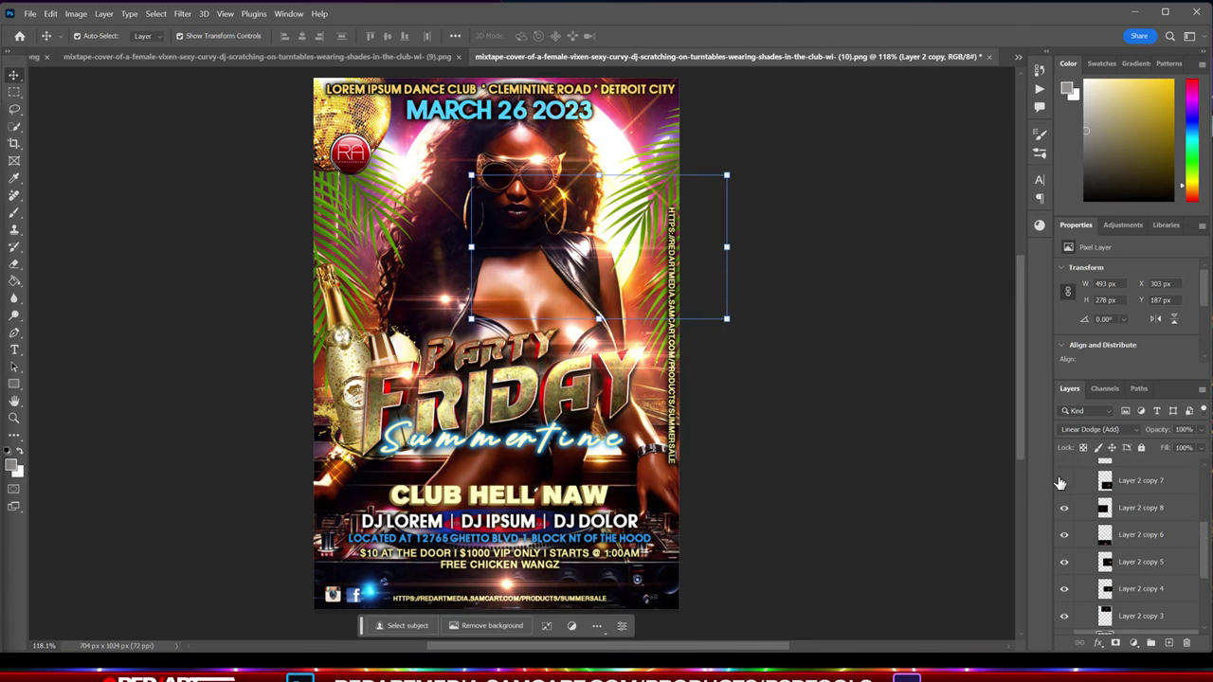
scroll(1094, 537, "up", 10)
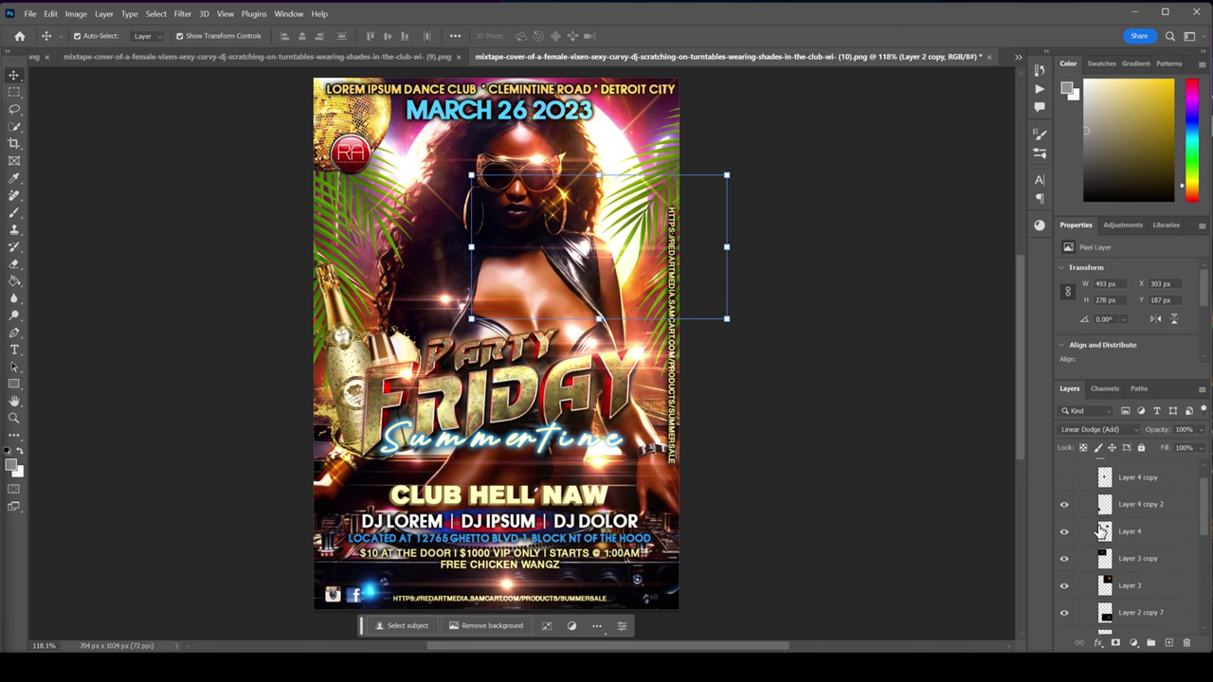
- Collapse and hide the LIGHT FLARES group
left_click(1064, 486)
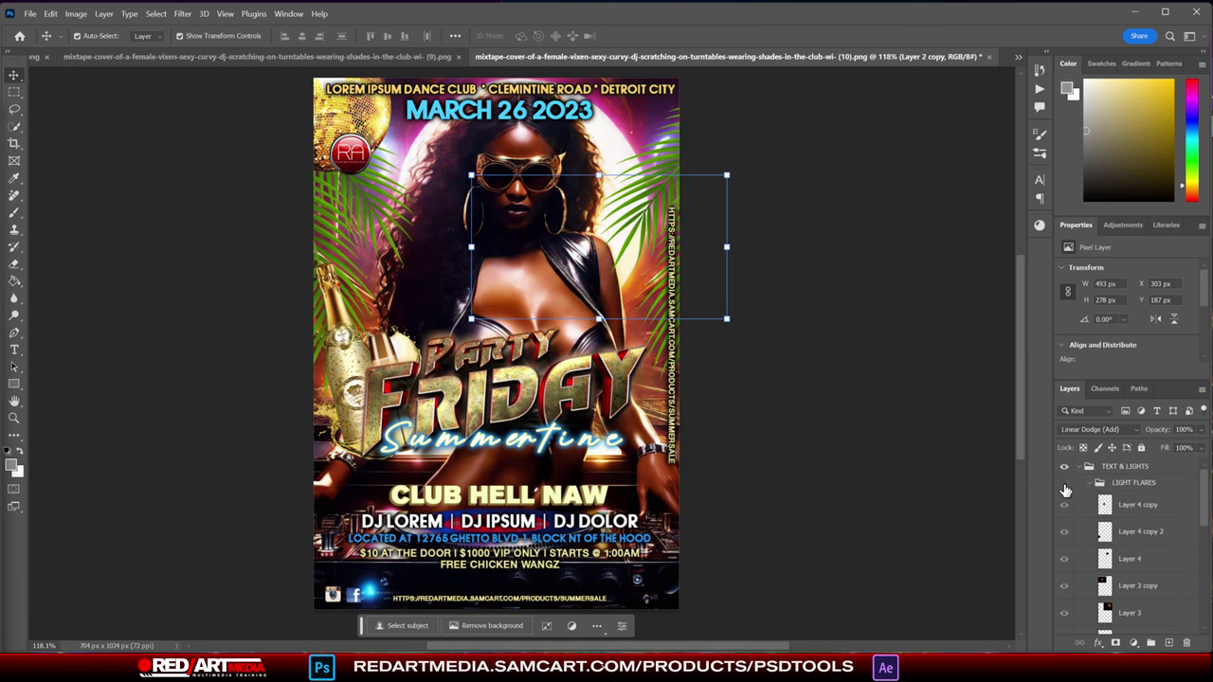
left_click(1064, 485)
left_click(1064, 485)
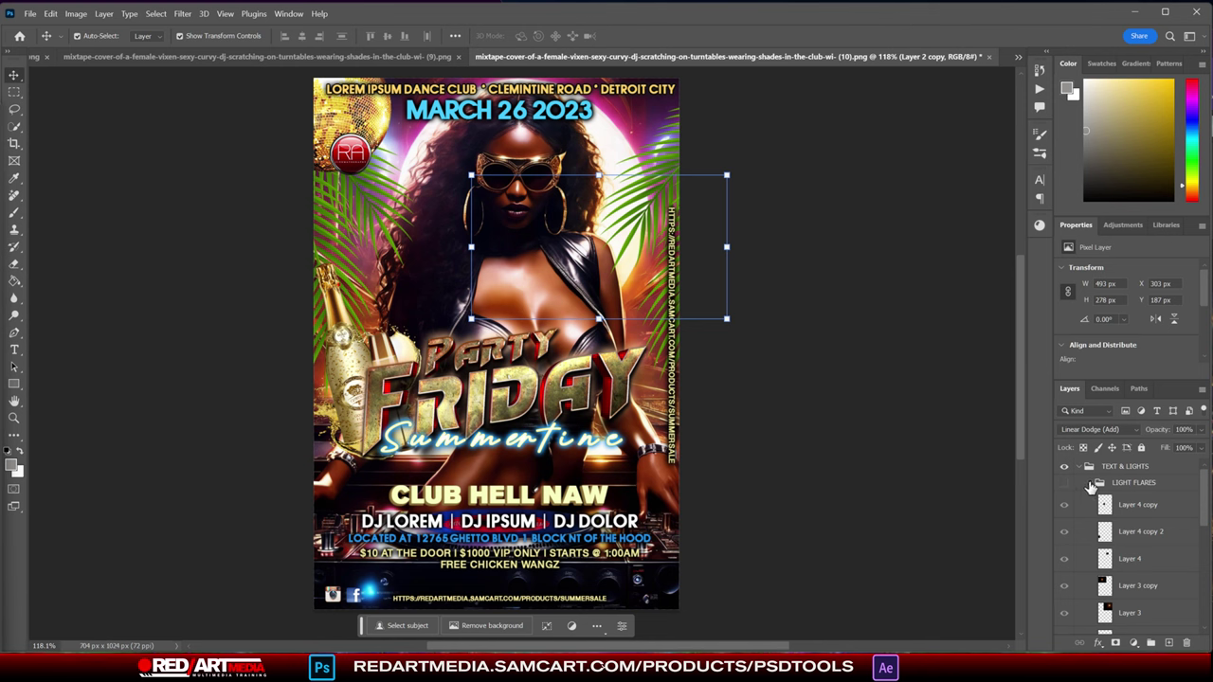
left_click(1090, 482)
left_click(1106, 484)
left_click(1064, 484)
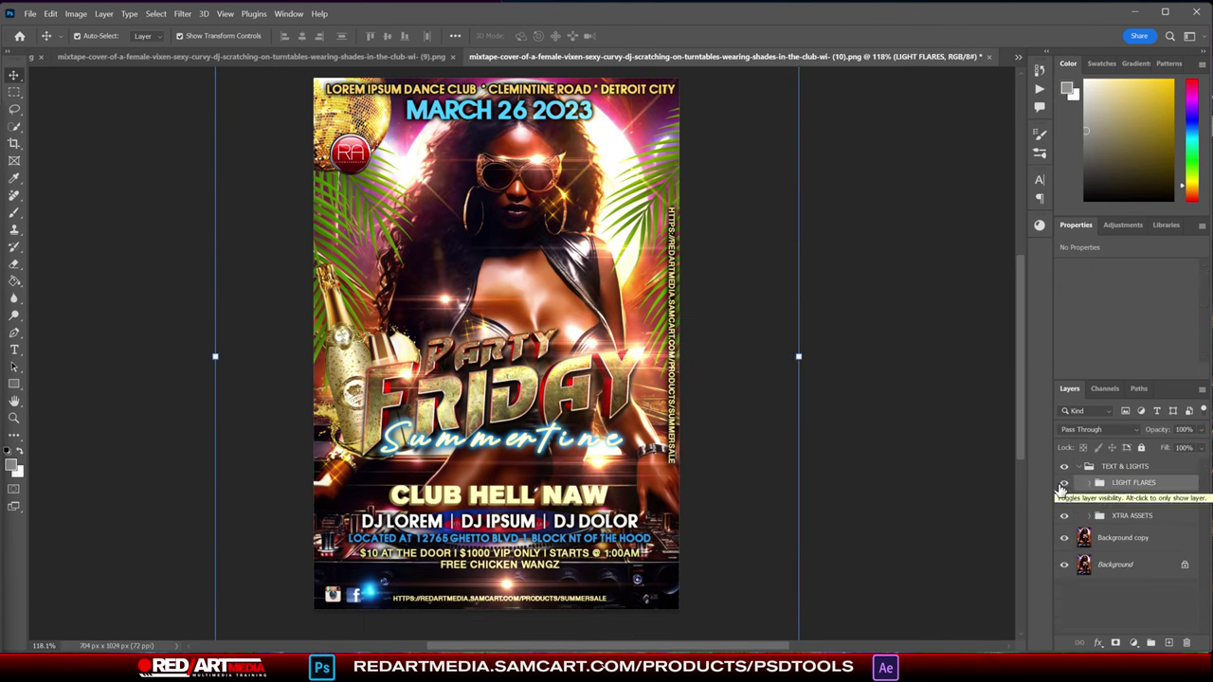
left_click(1064, 484)
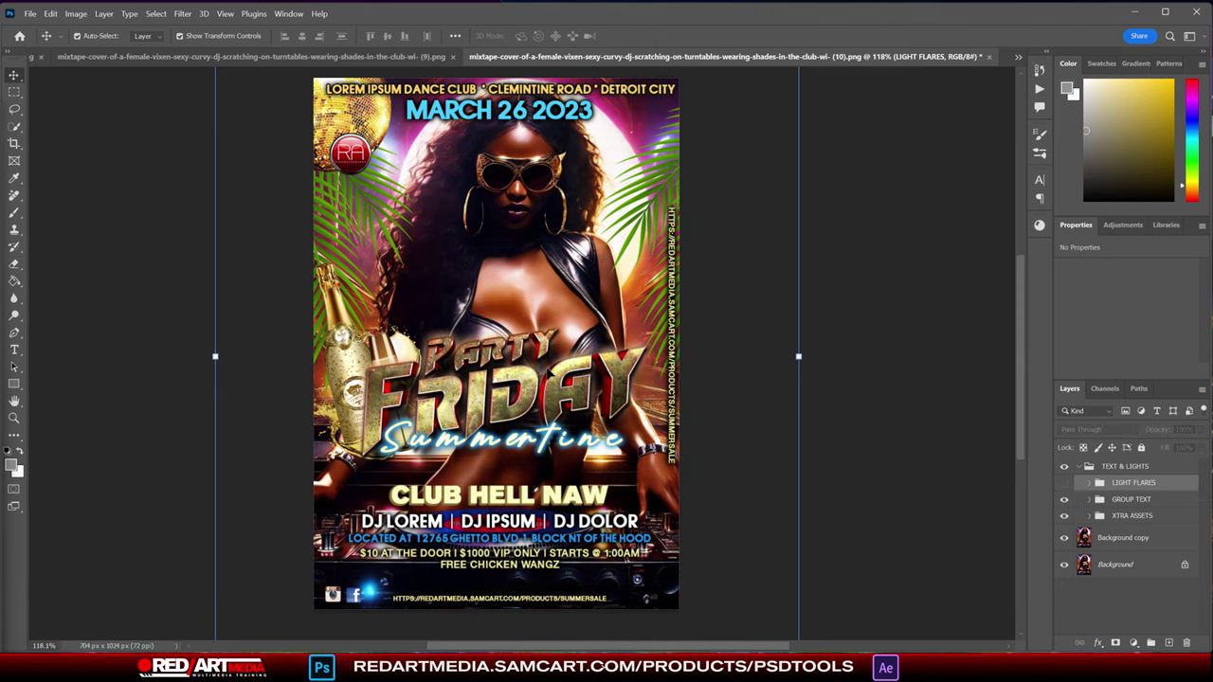
- Nudge the Summertine script slightly right and down
left_click(901, 433)
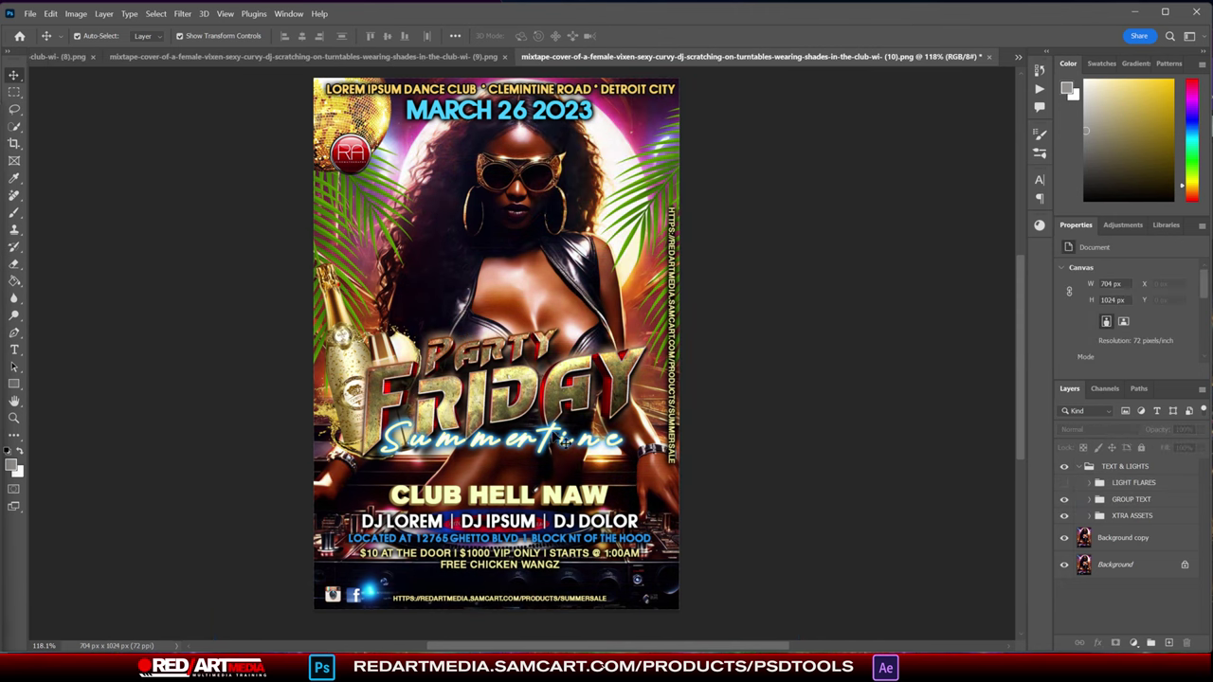
left_click(601, 452)
mouse_move(602, 452)
left_mouse_down()
mouse_move(621, 460)
mouse_move(592, 450)
left_mouse_up()
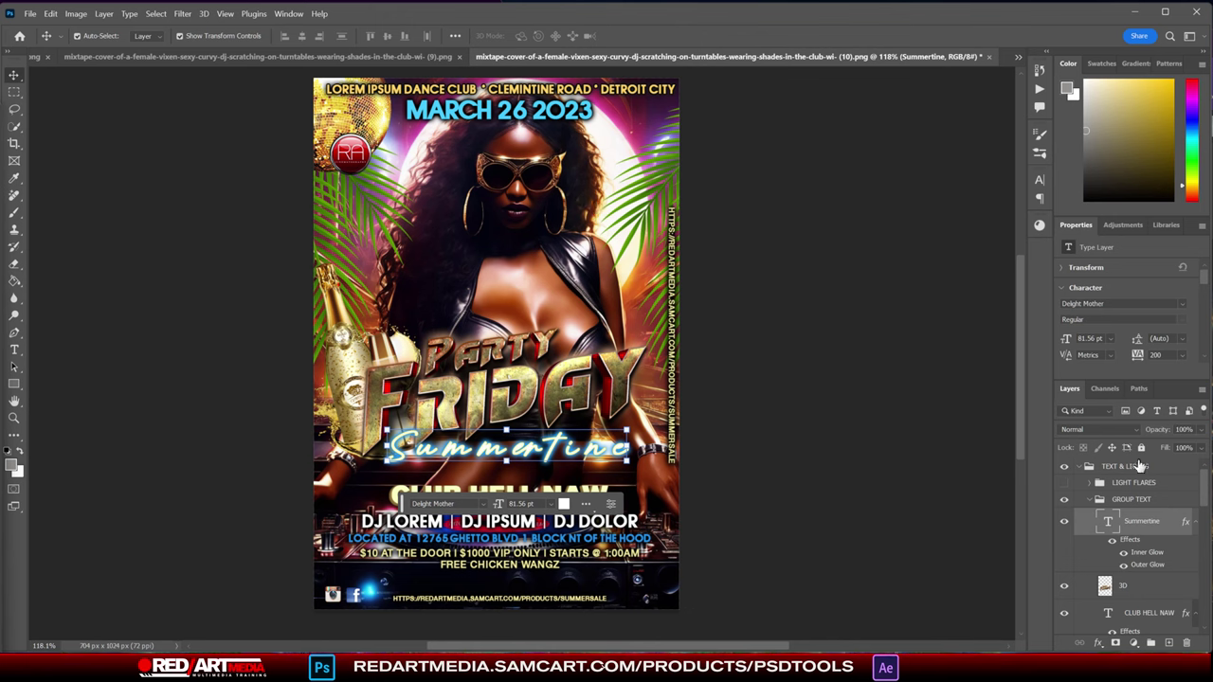
- Hide the original Background photo and show the Background copy instead
left_click_drag(1203, 487, 1203, 611)
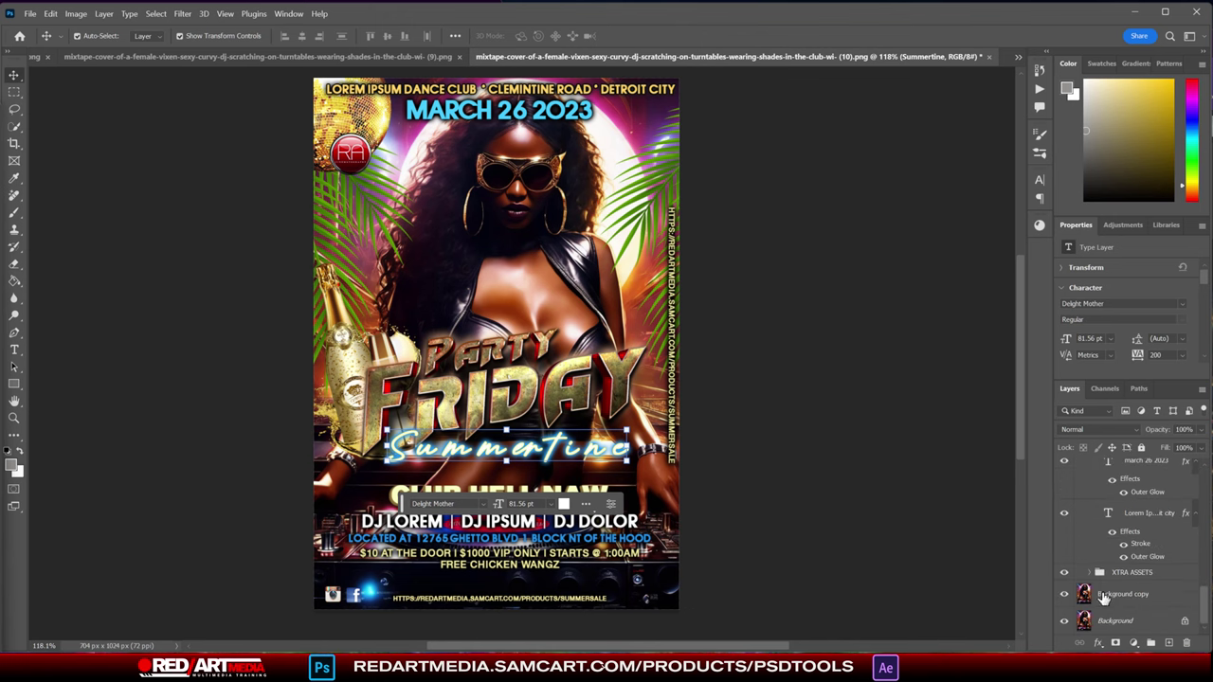
left_click(1102, 596)
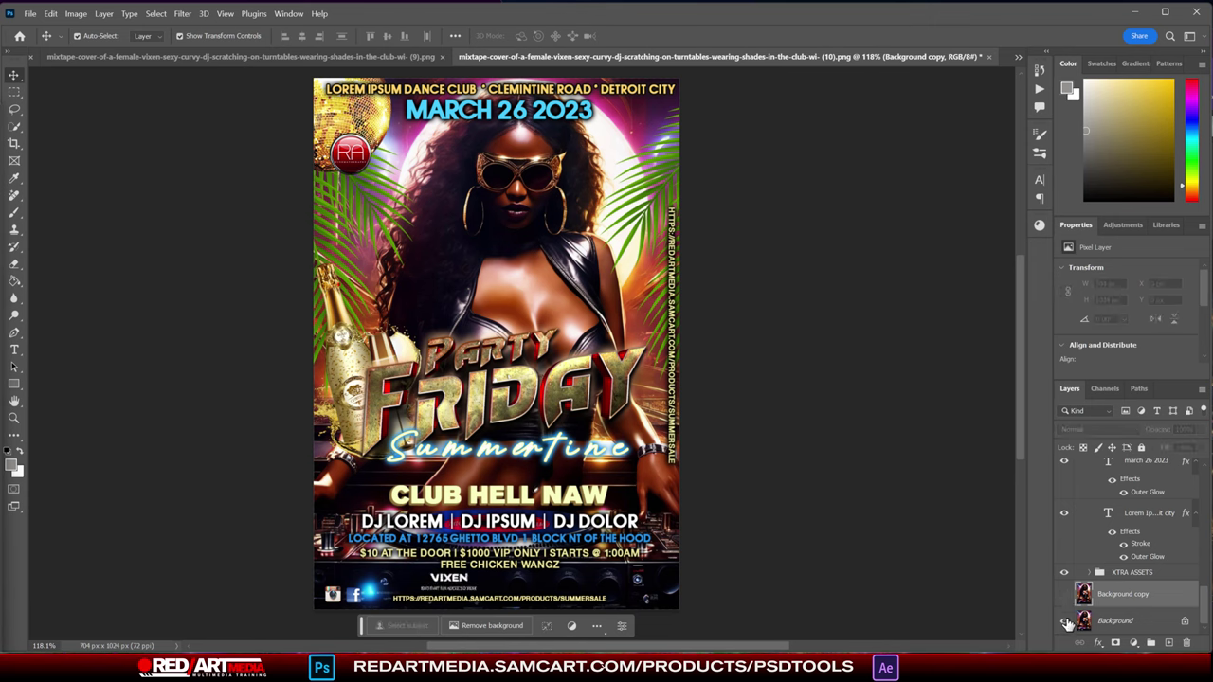
left_click(1064, 622)
left_click(1062, 595)
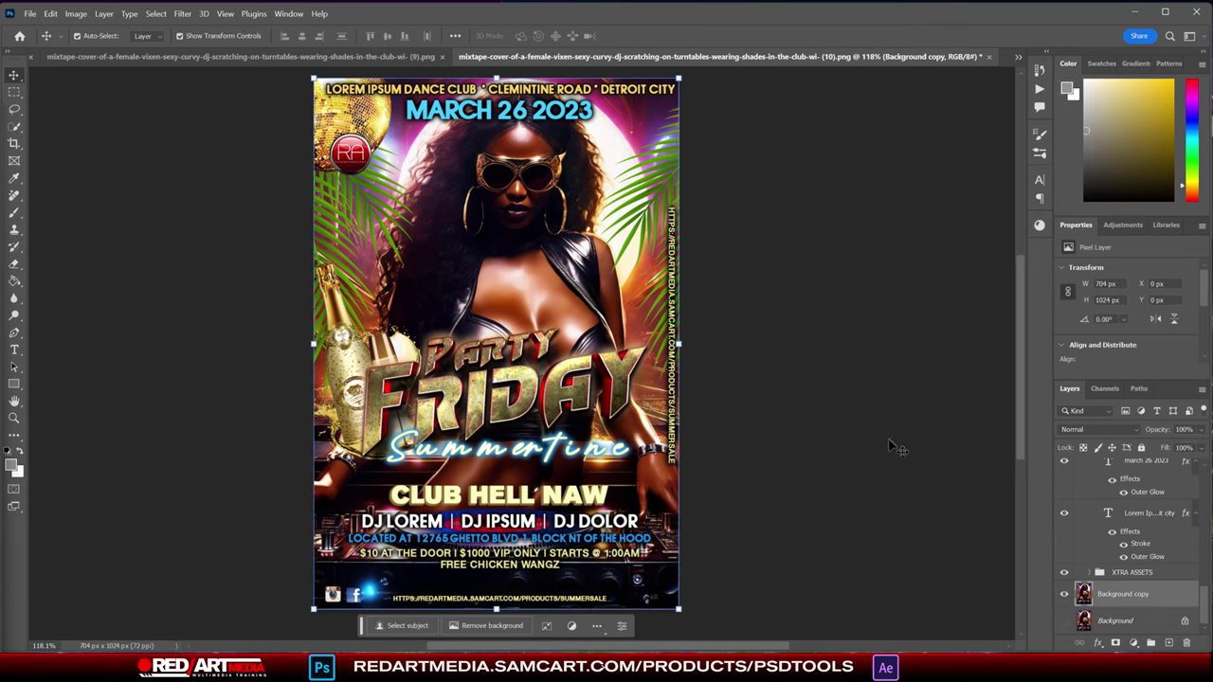
- Nudge the Summertine script slightly left and down under the FRIDAY title
double_click(555, 455)
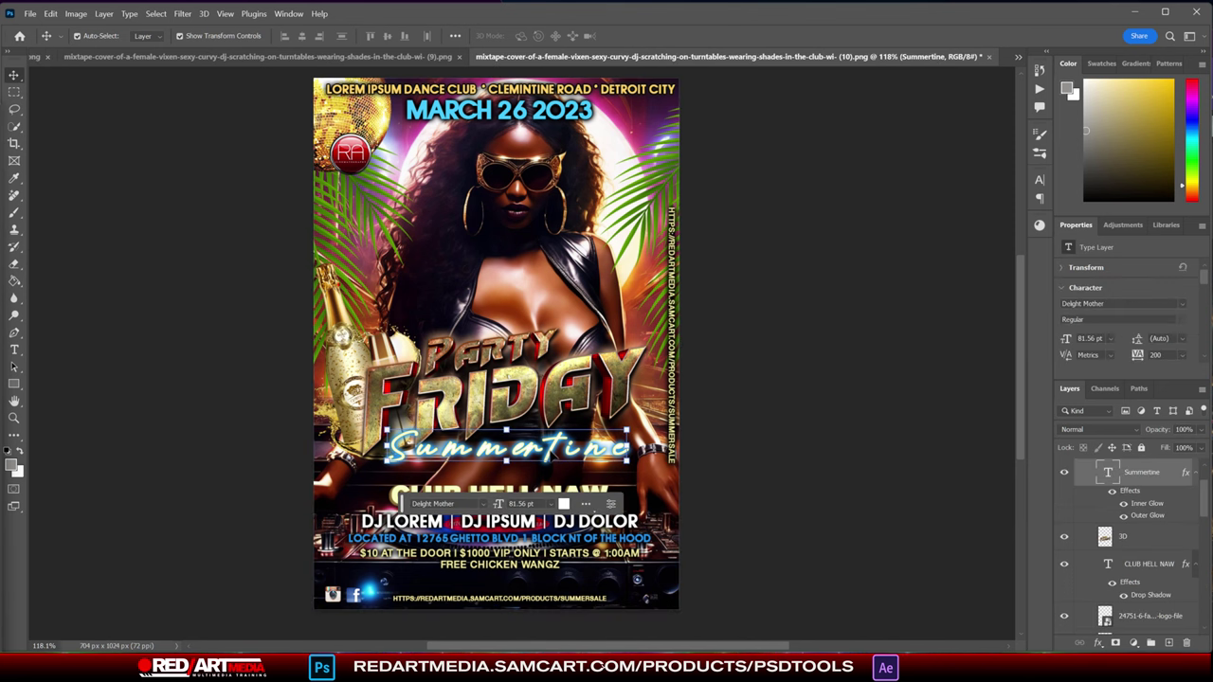
left_click(14, 74)
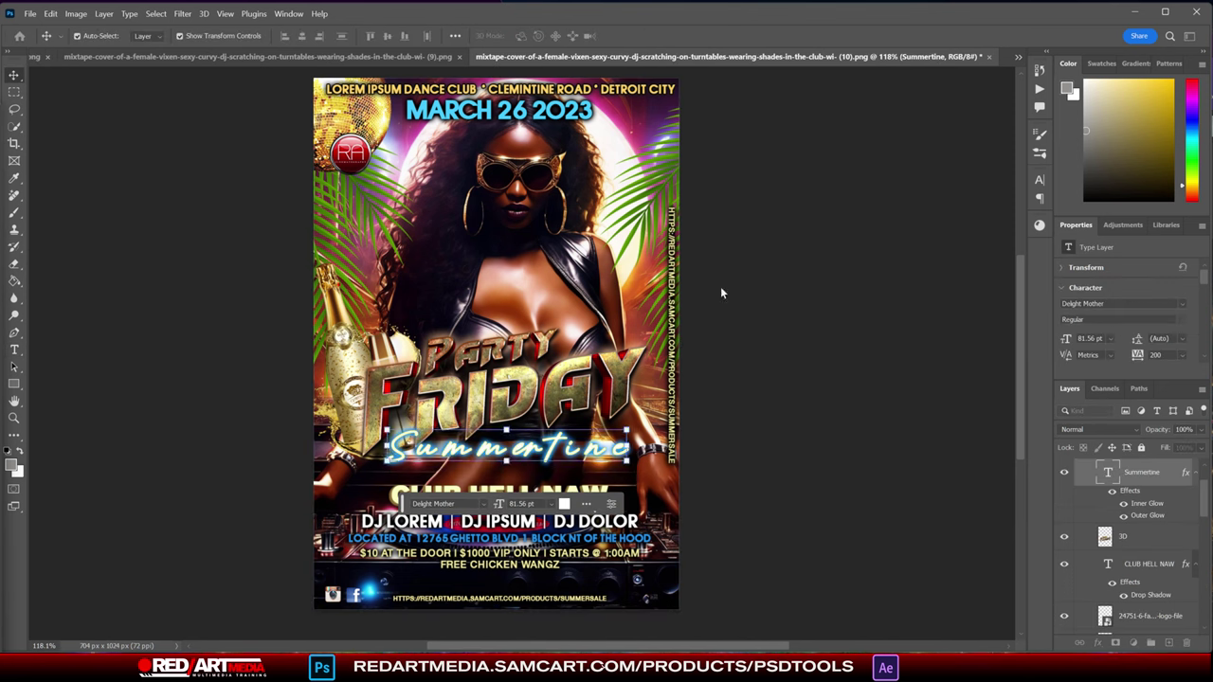
left_click_drag(596, 457, 588, 459)
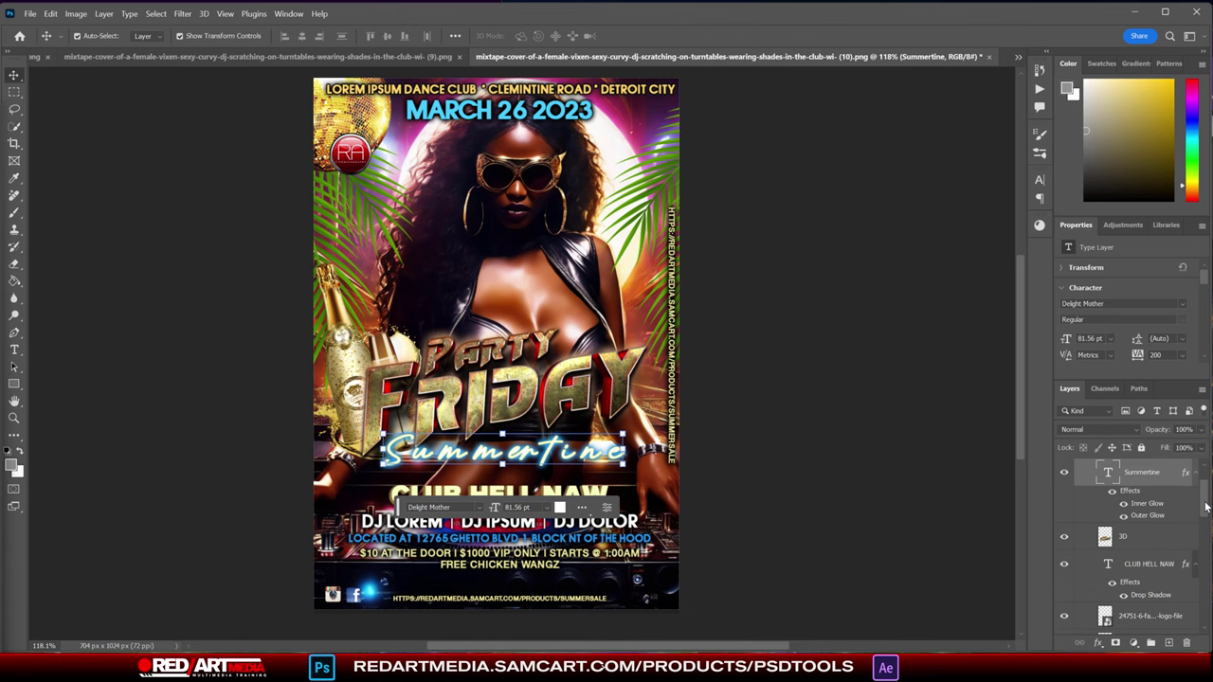
scroll(1184, 502, "up", 1)
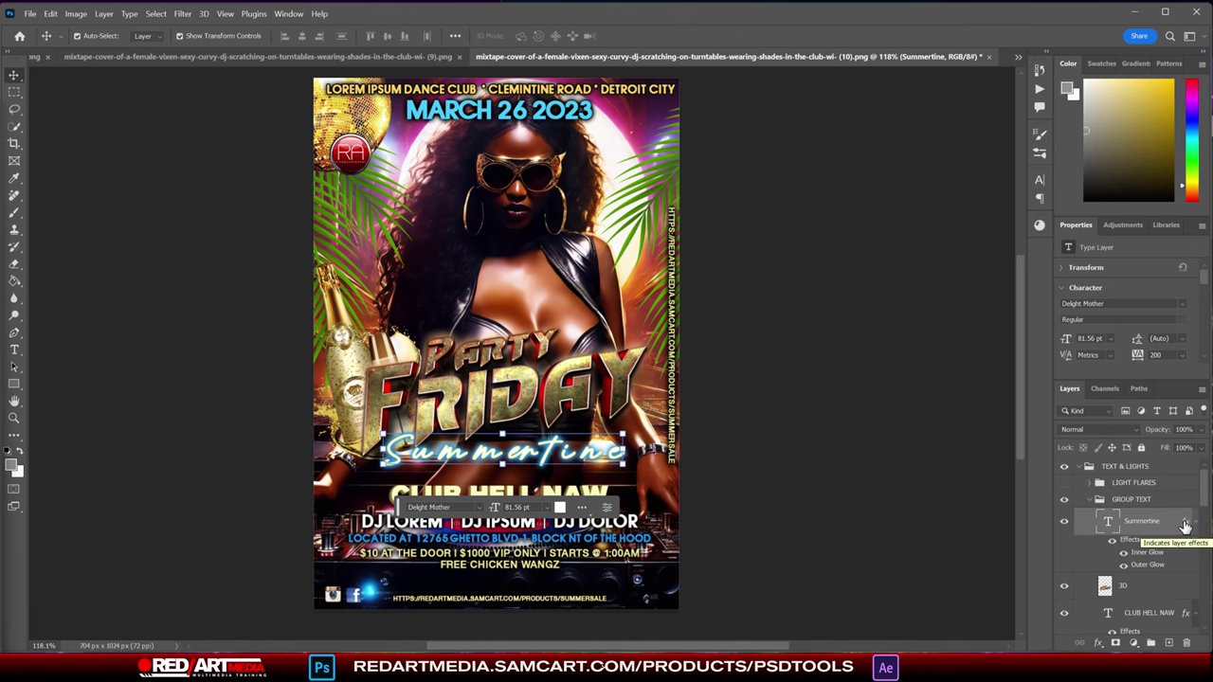
- Change the Summertine layer's Outer Glow colour to a pink (#b93f8e) sampled from the flyer
double_click(1183, 519)
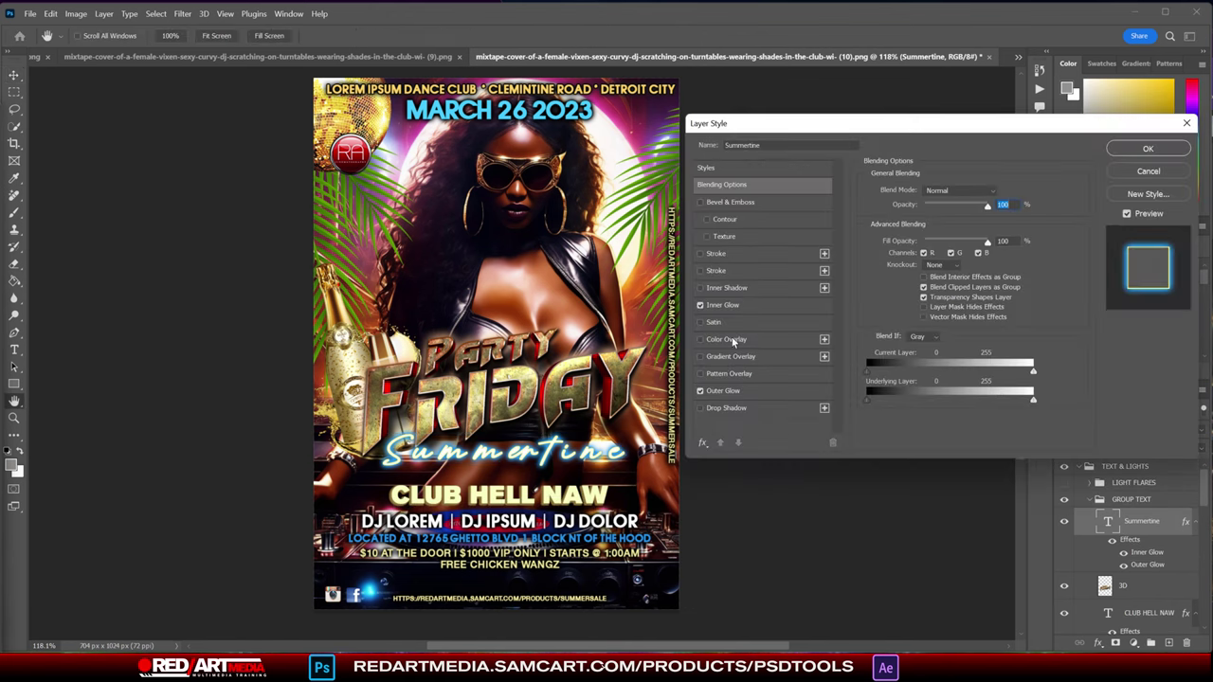
left_click(713, 392)
left_click(895, 243)
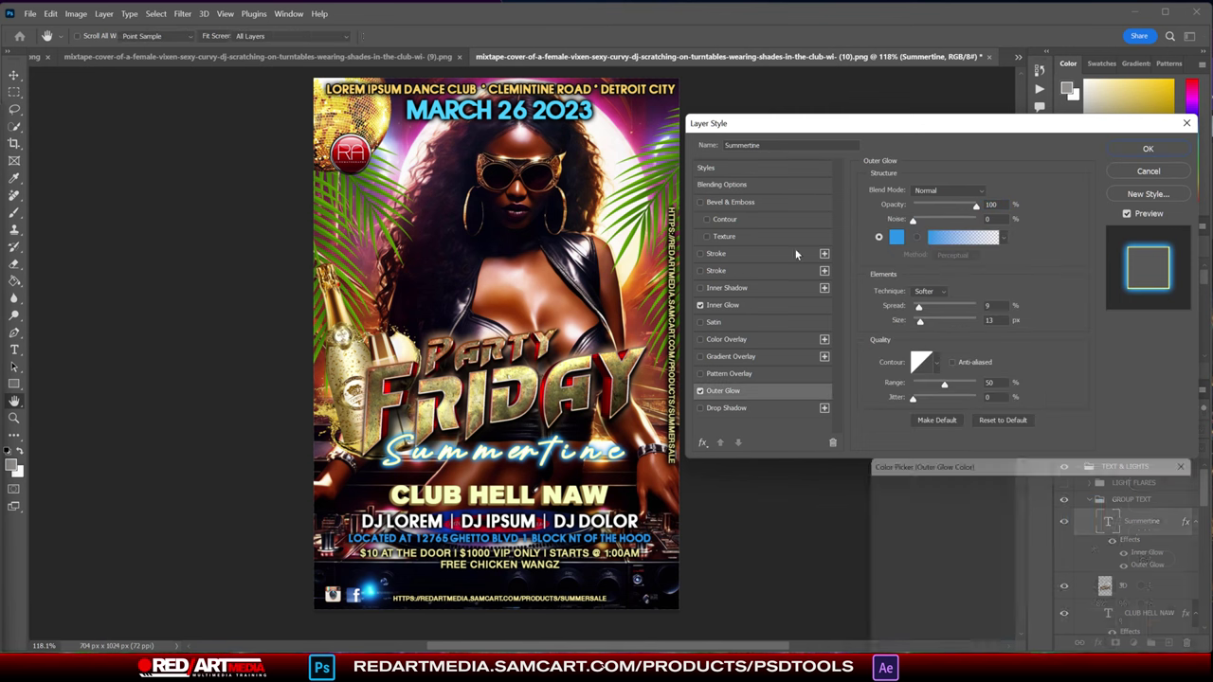
left_click(646, 283)
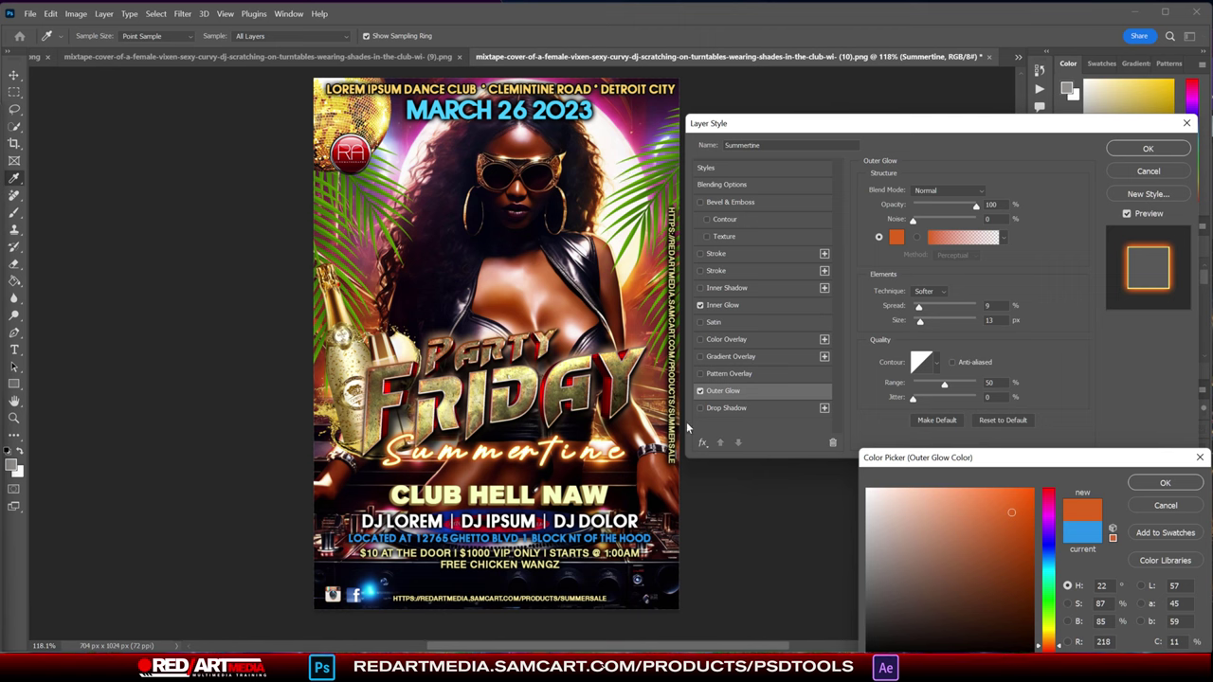
left_click(625, 115)
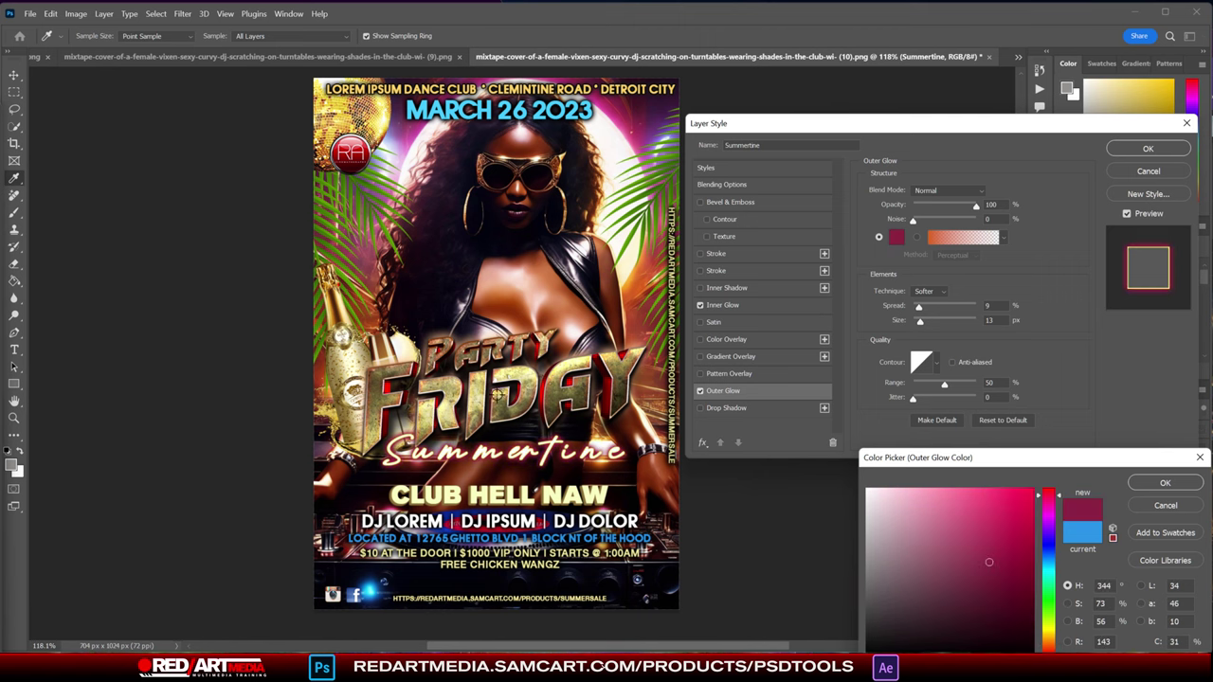
left_click(530, 421)
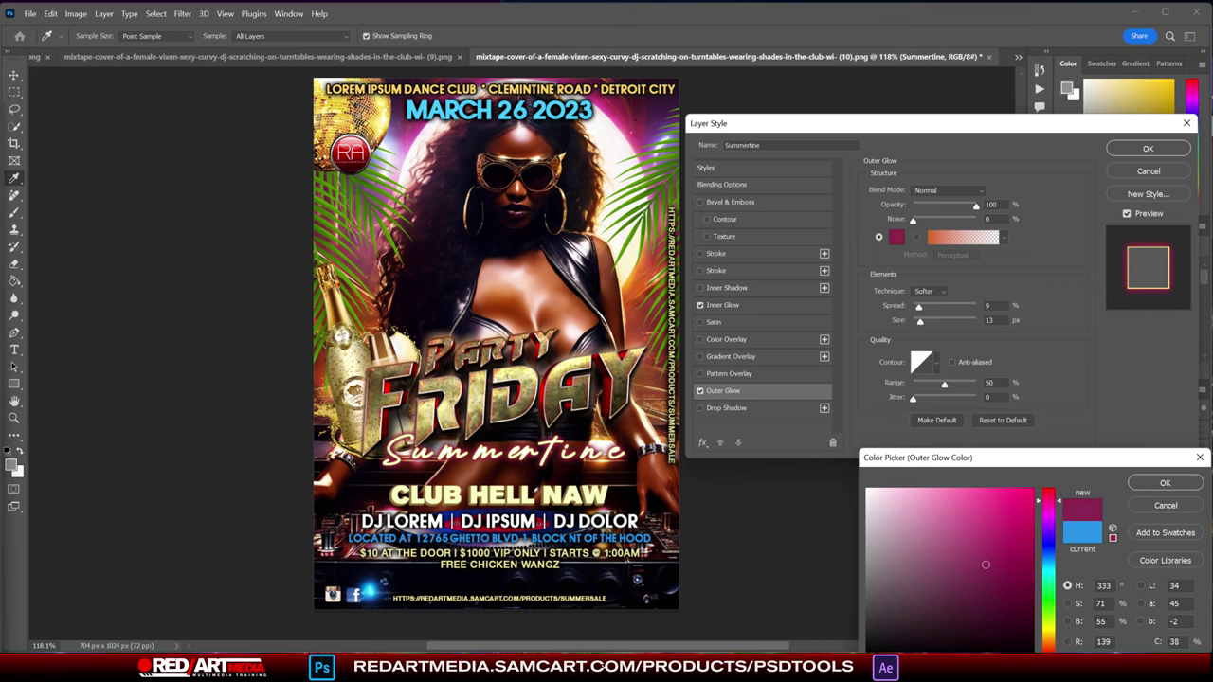
left_click(485, 410)
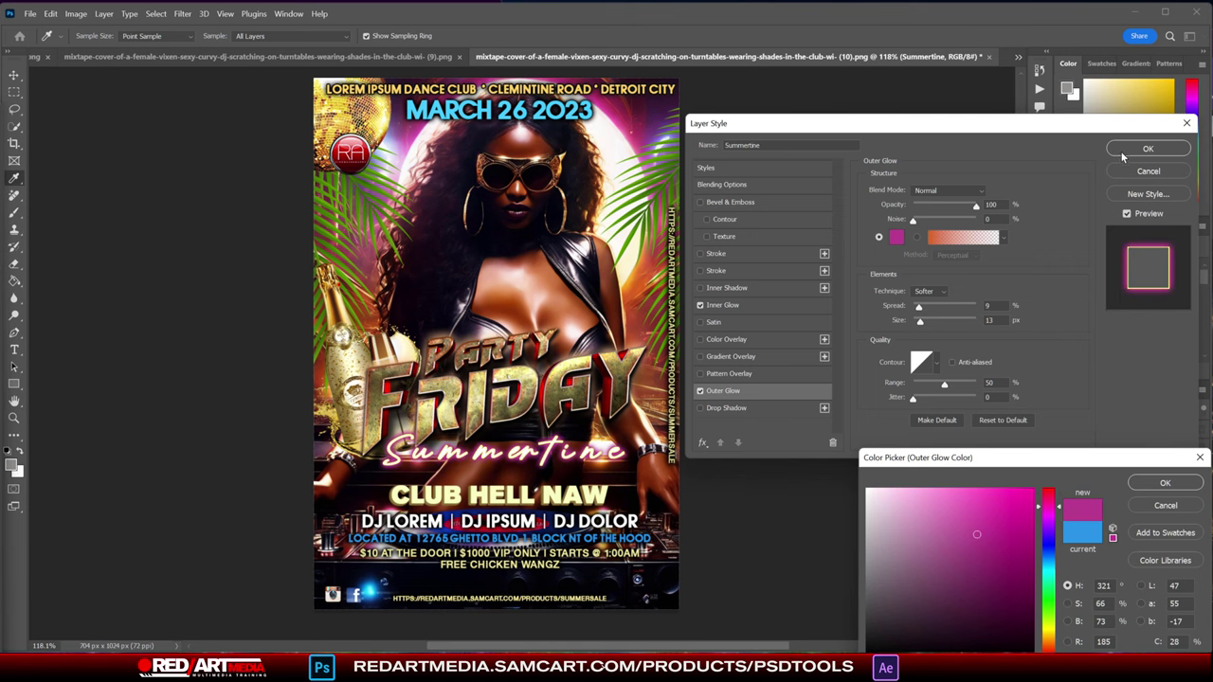
left_click_drag(1102, 460, 865, 286)
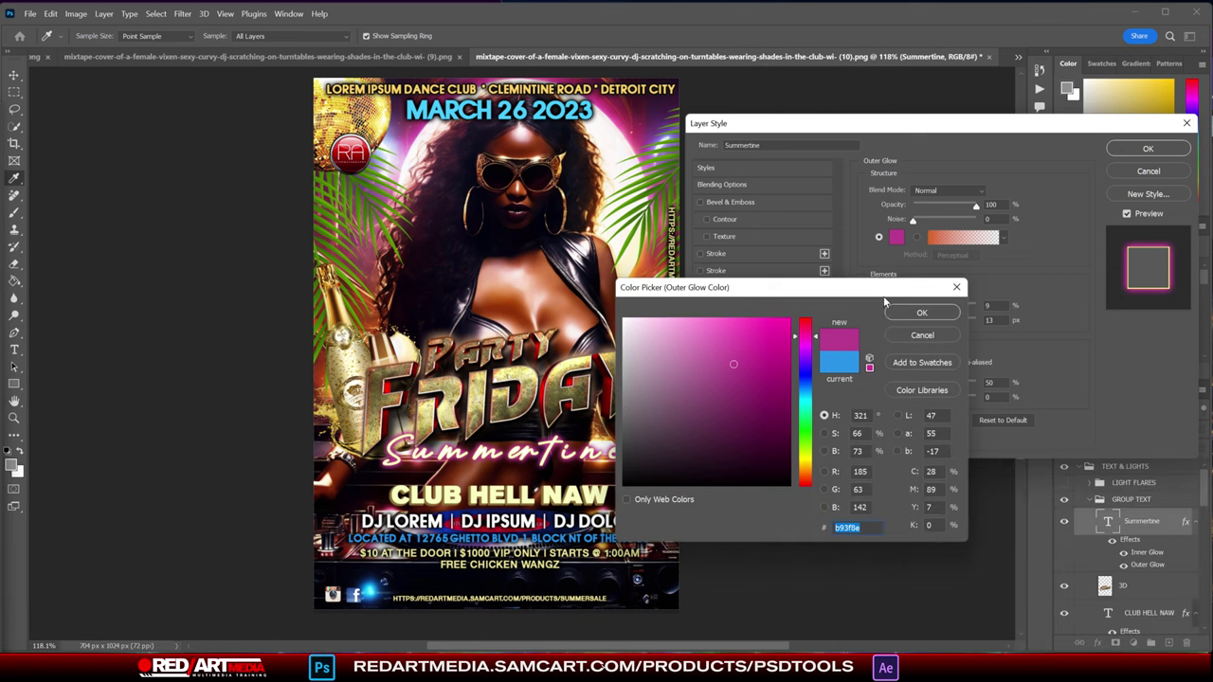
left_click(922, 313)
left_click(1147, 148)
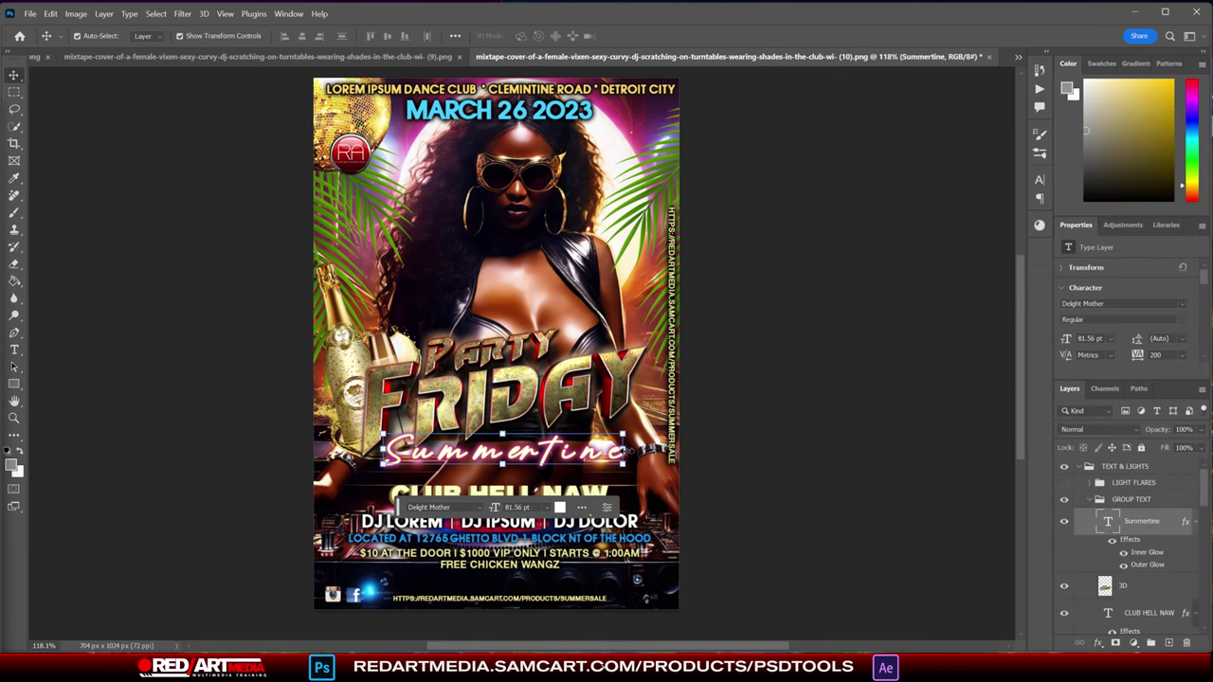
left_click(920, 504)
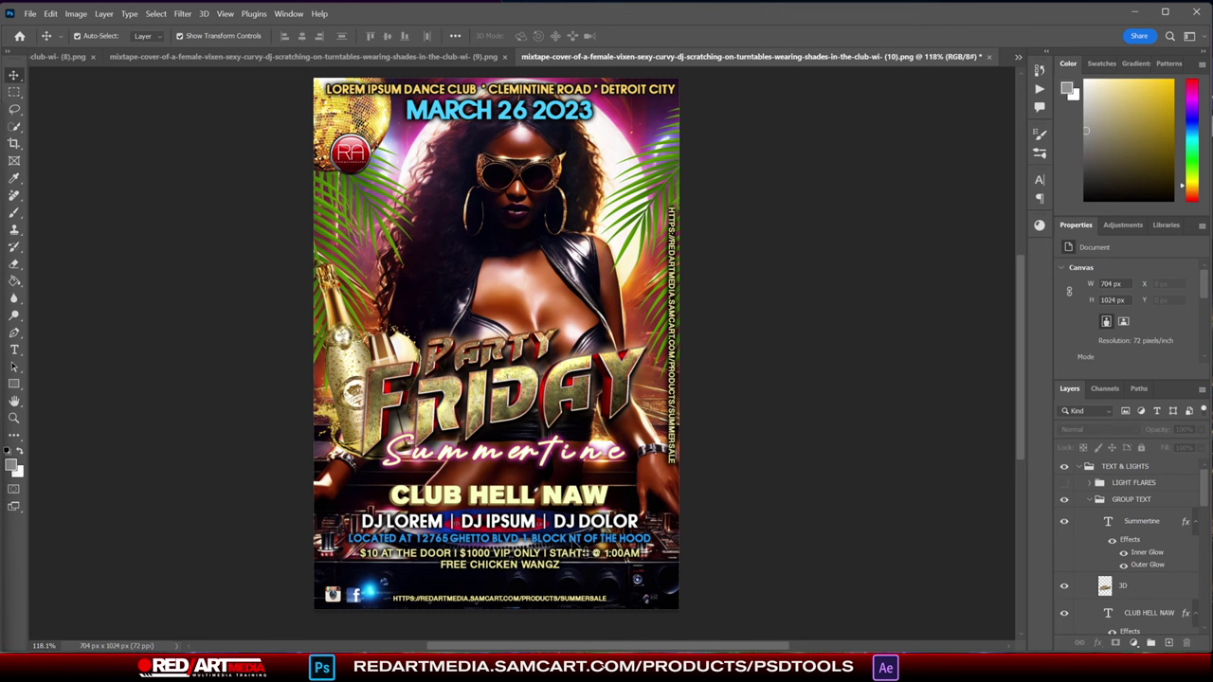
left_click(579, 543)
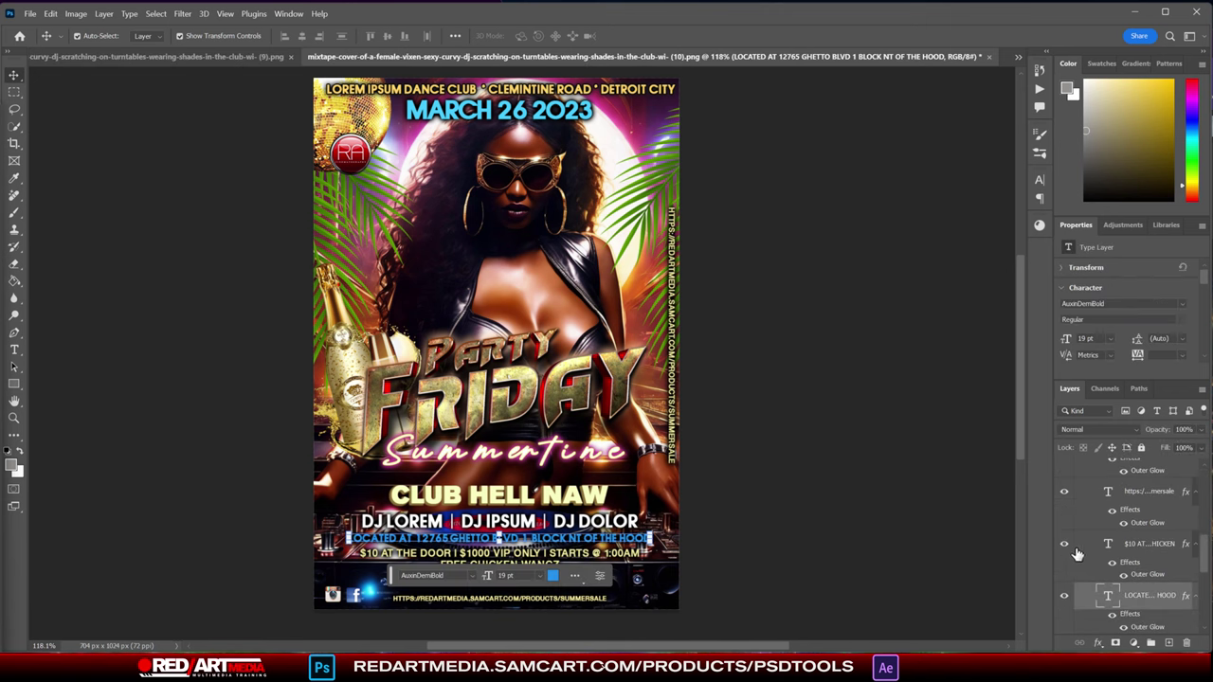
scroll(1080, 555, "down", 3)
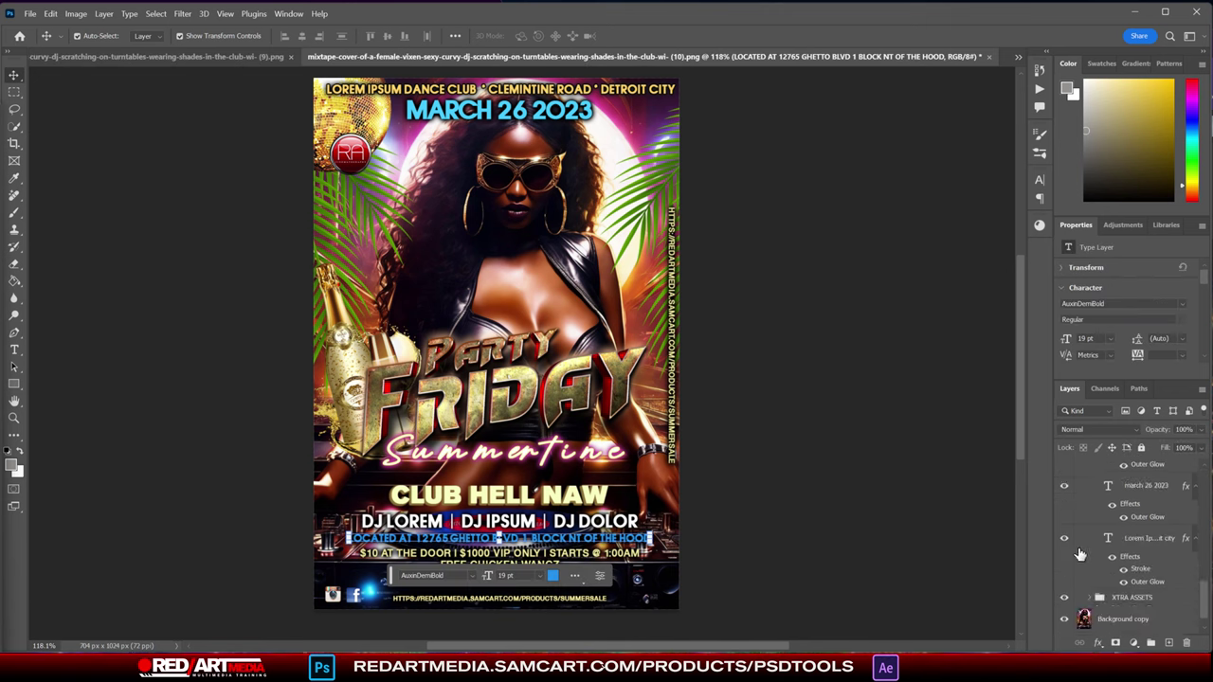
scroll(1080, 554, "up", 5)
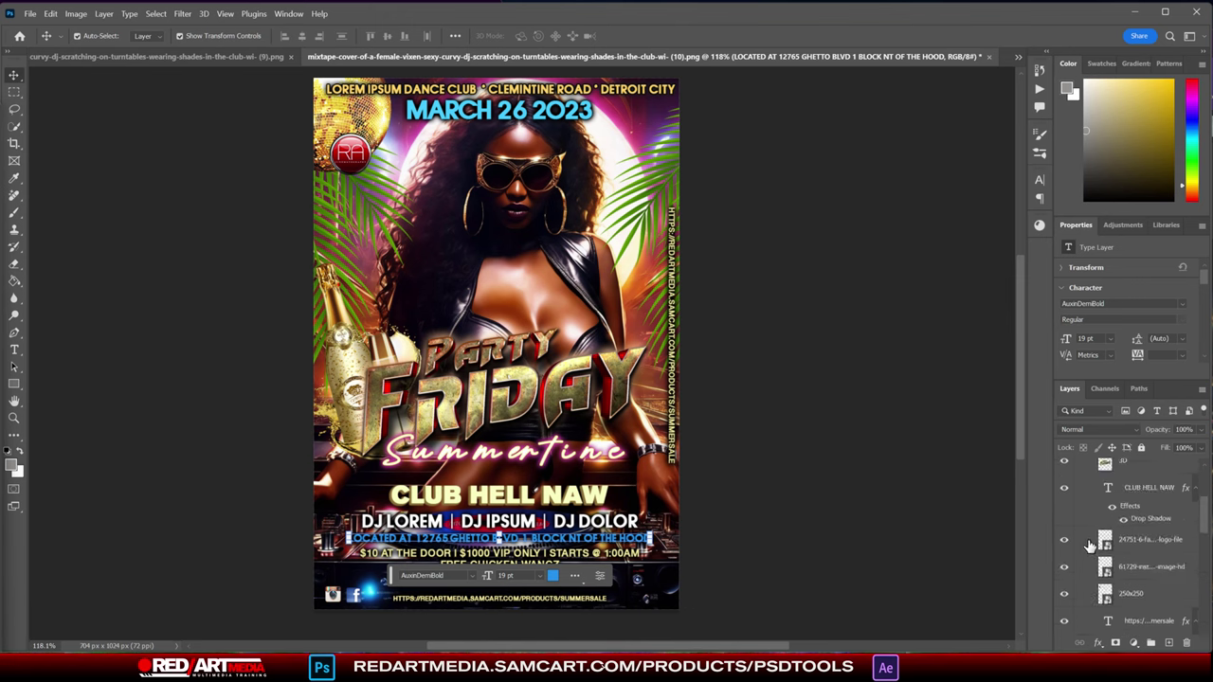
left_click(1083, 467)
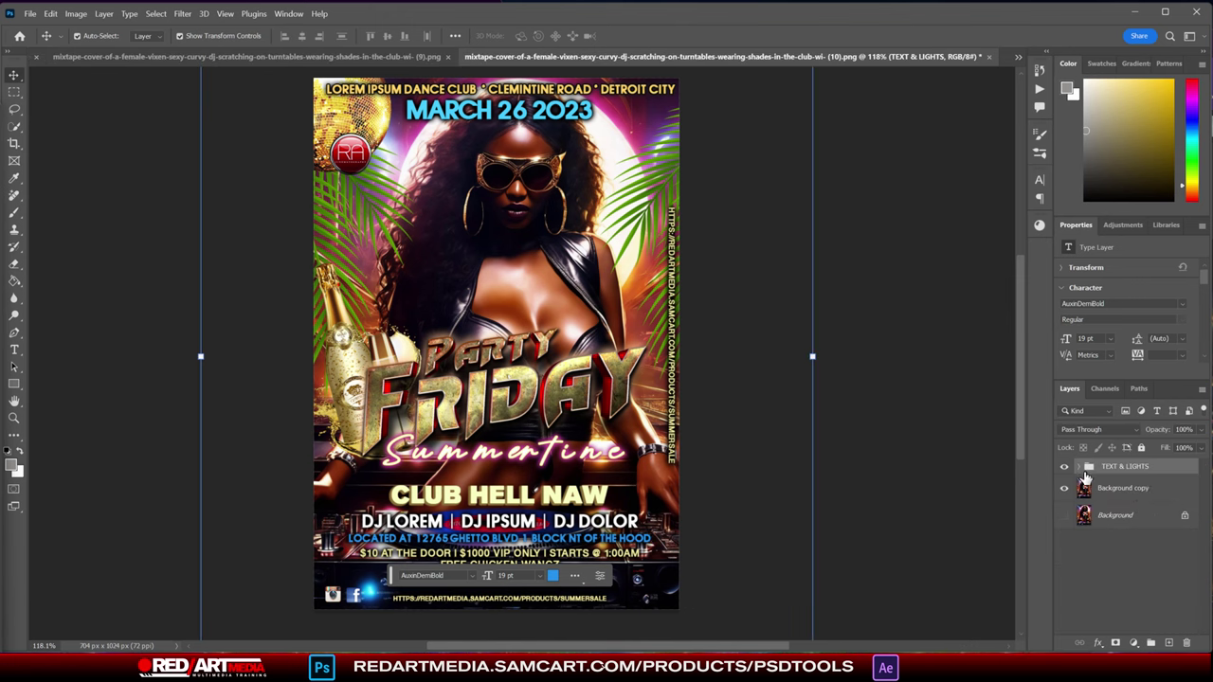
left_click(1064, 468)
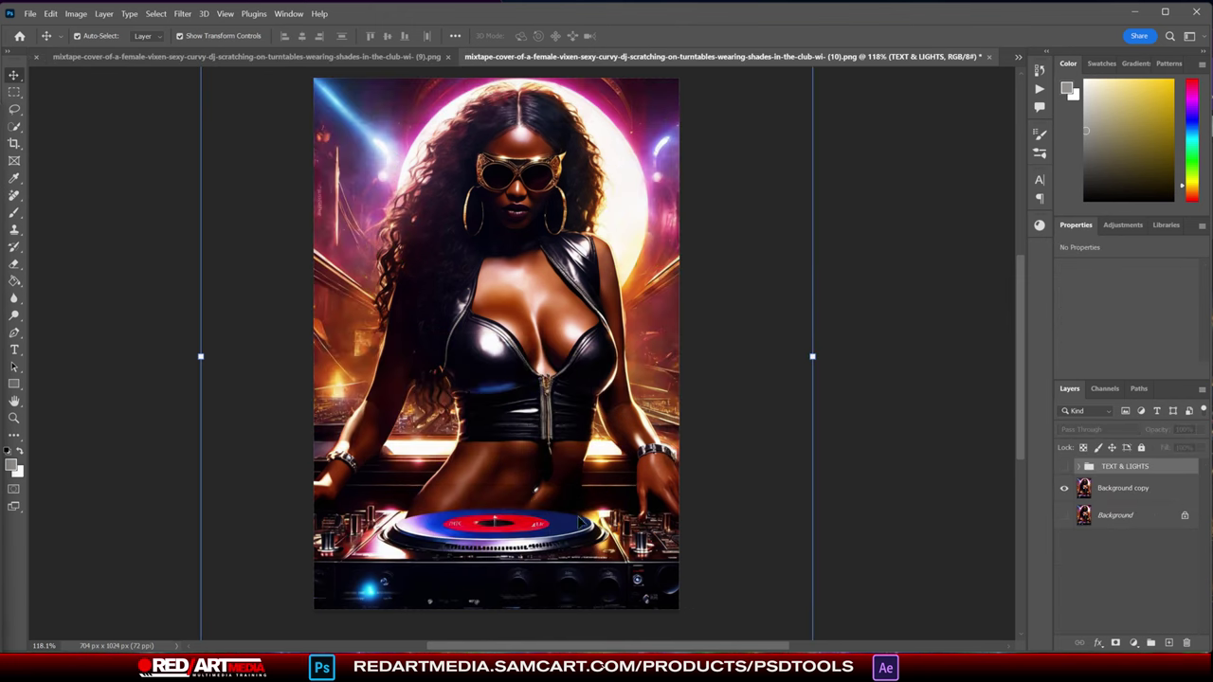
left_click(1064, 468)
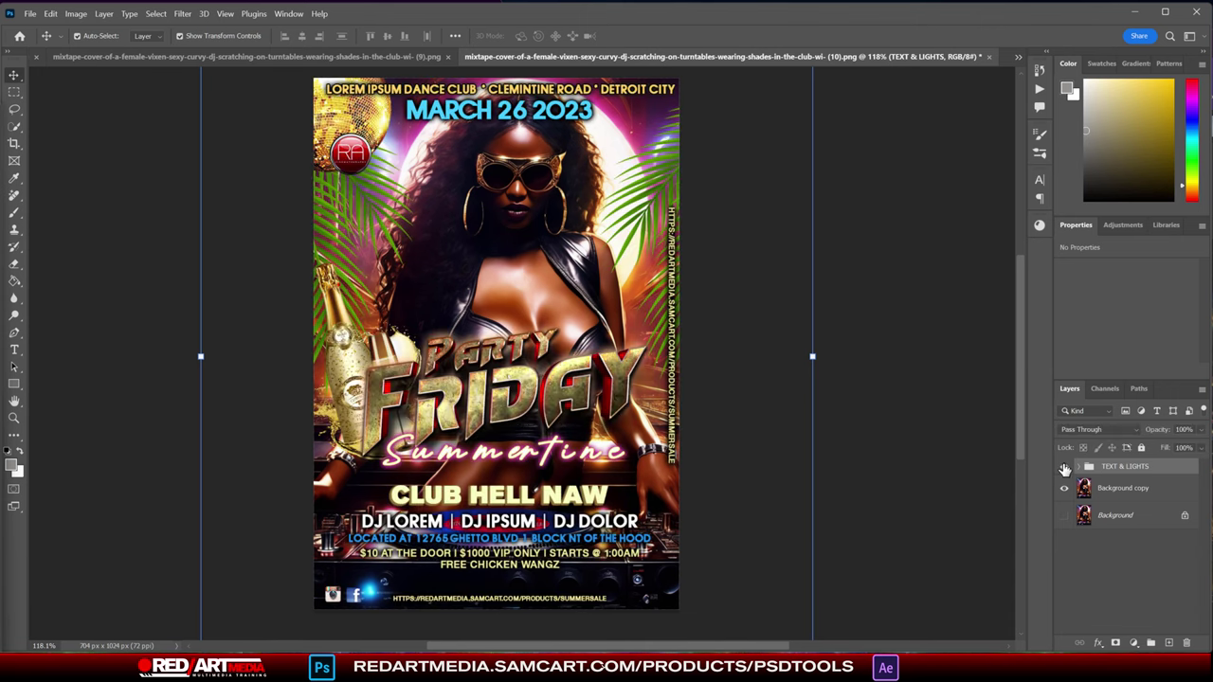
left_click(1064, 467)
left_click(1064, 467)
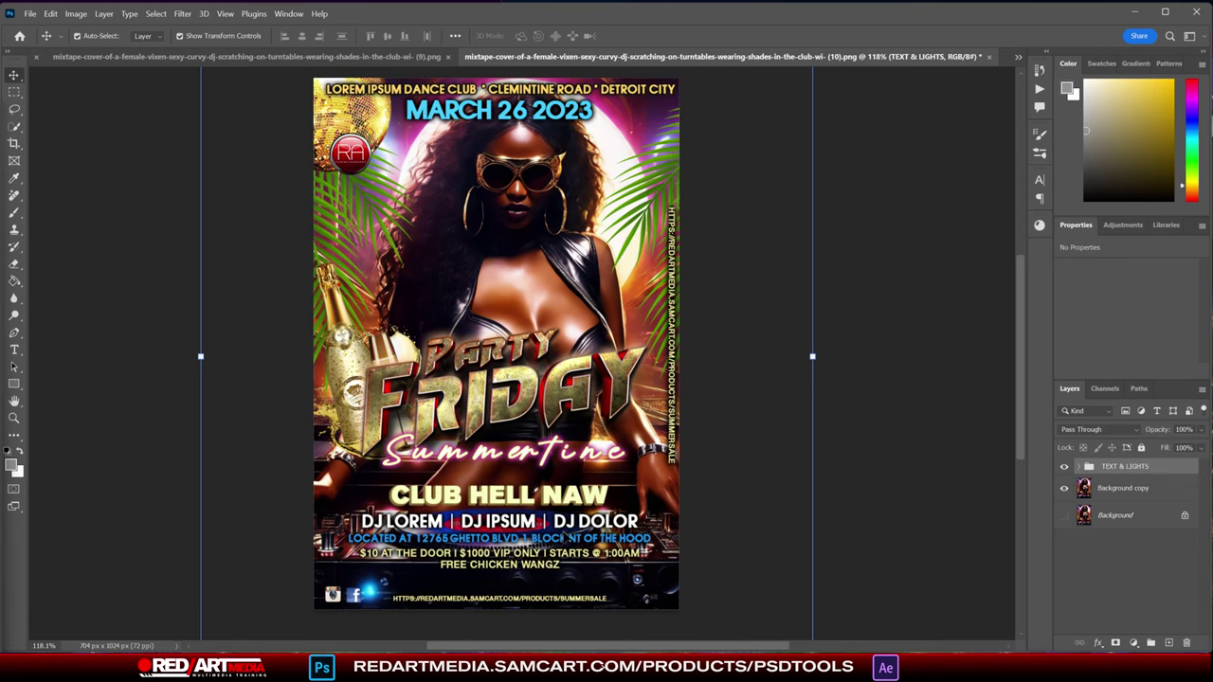
left_click(499, 110)
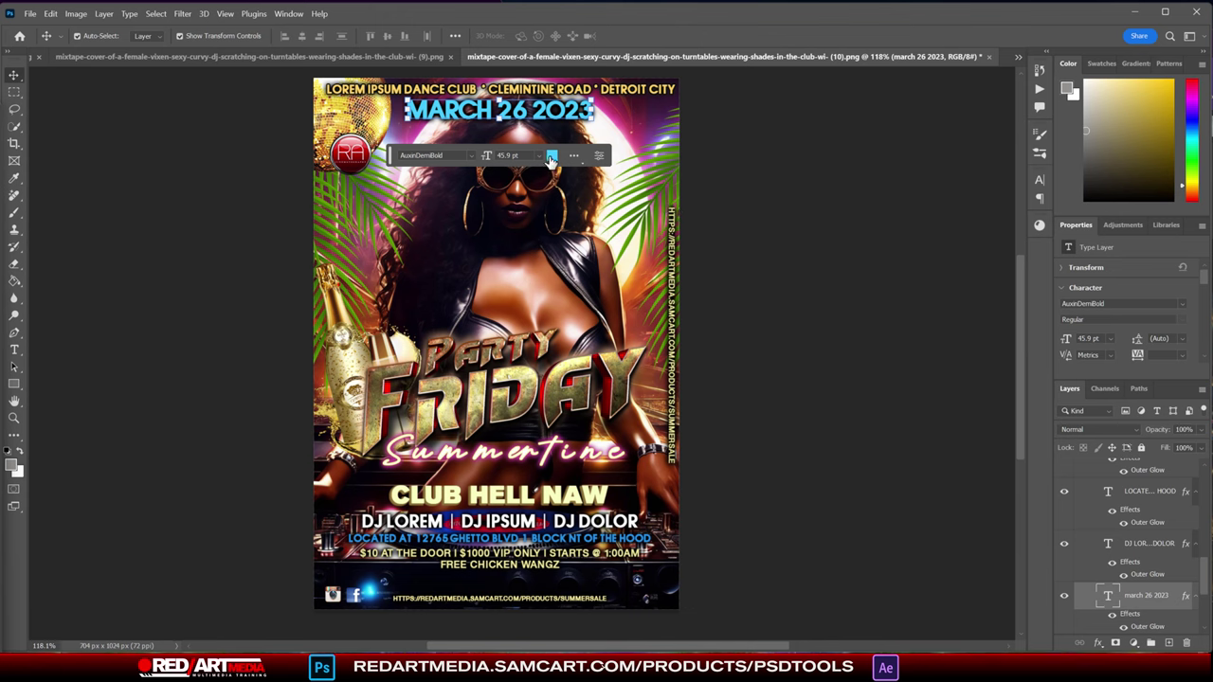
- Recolour the date text to a near-white sampled from the flyer
left_click(550, 159)
left_click(637, 121)
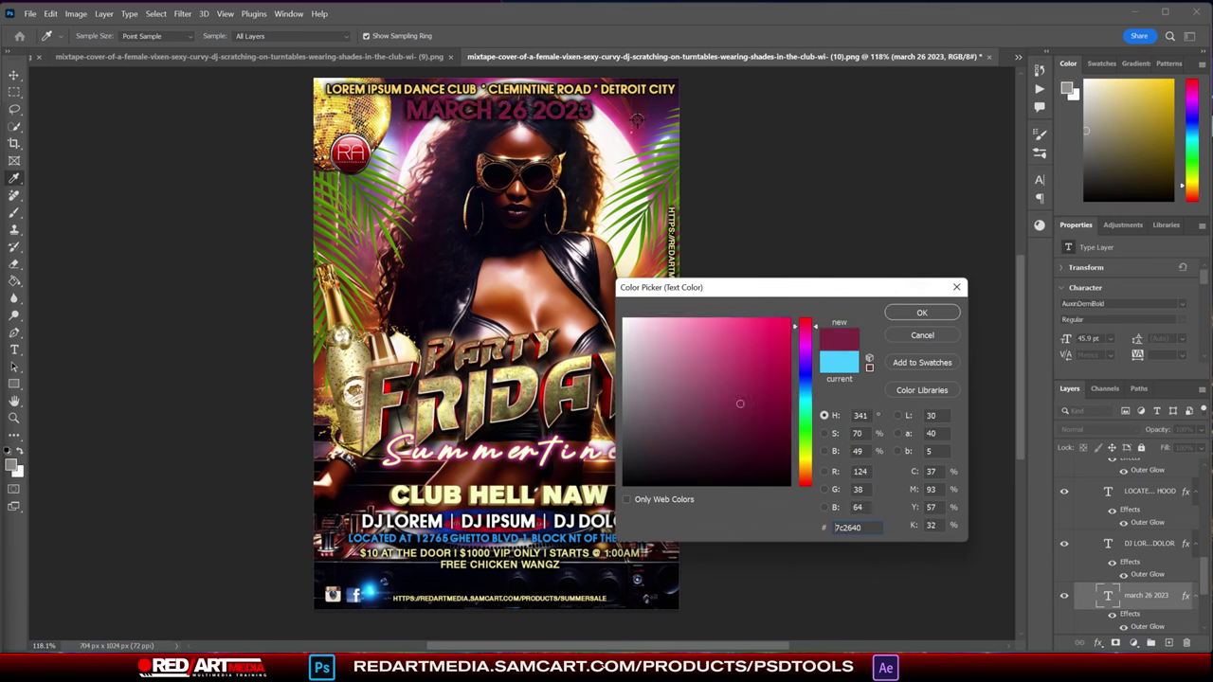
left_click(655, 107)
left_click(624, 164)
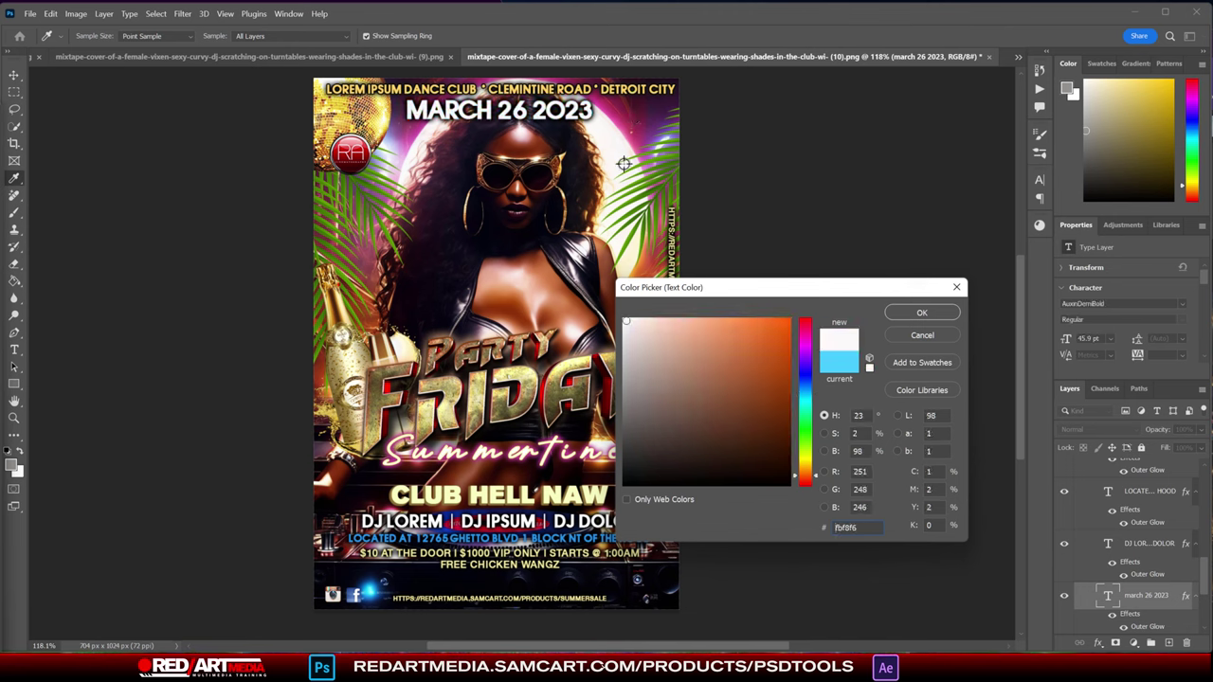
left_click(921, 313)
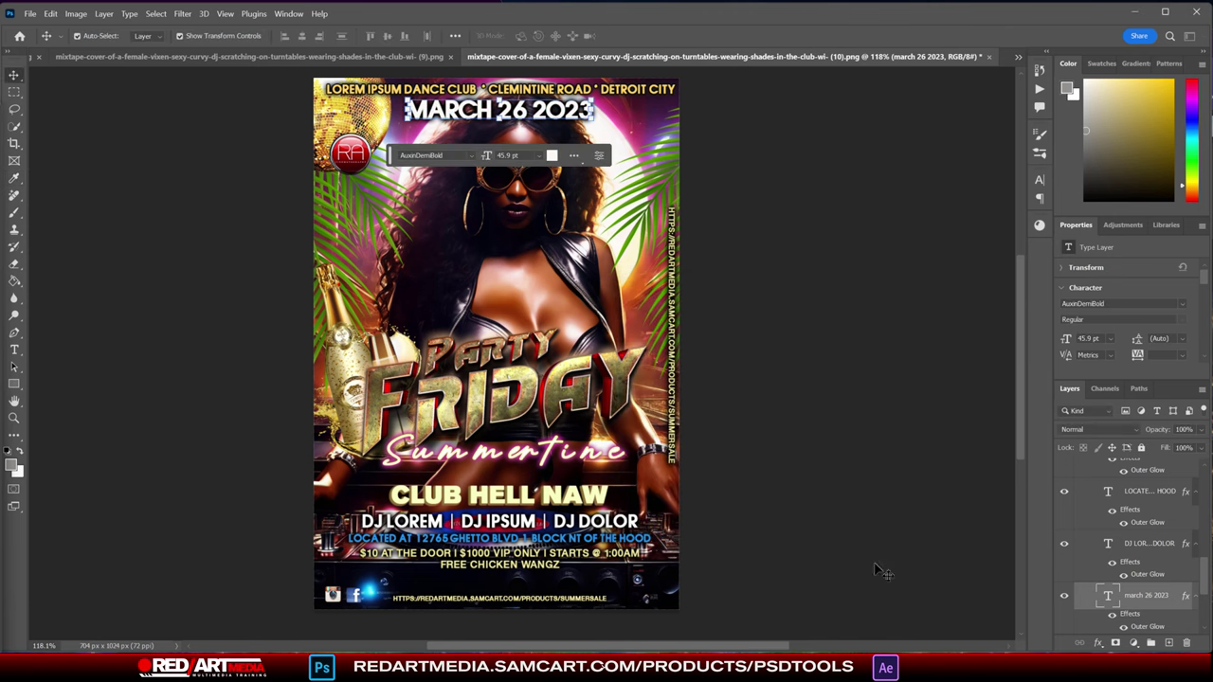
key("v")
- Make the LOCATED AT address line light orange (#ffb86b) and commit the text edit
double_click(584, 540)
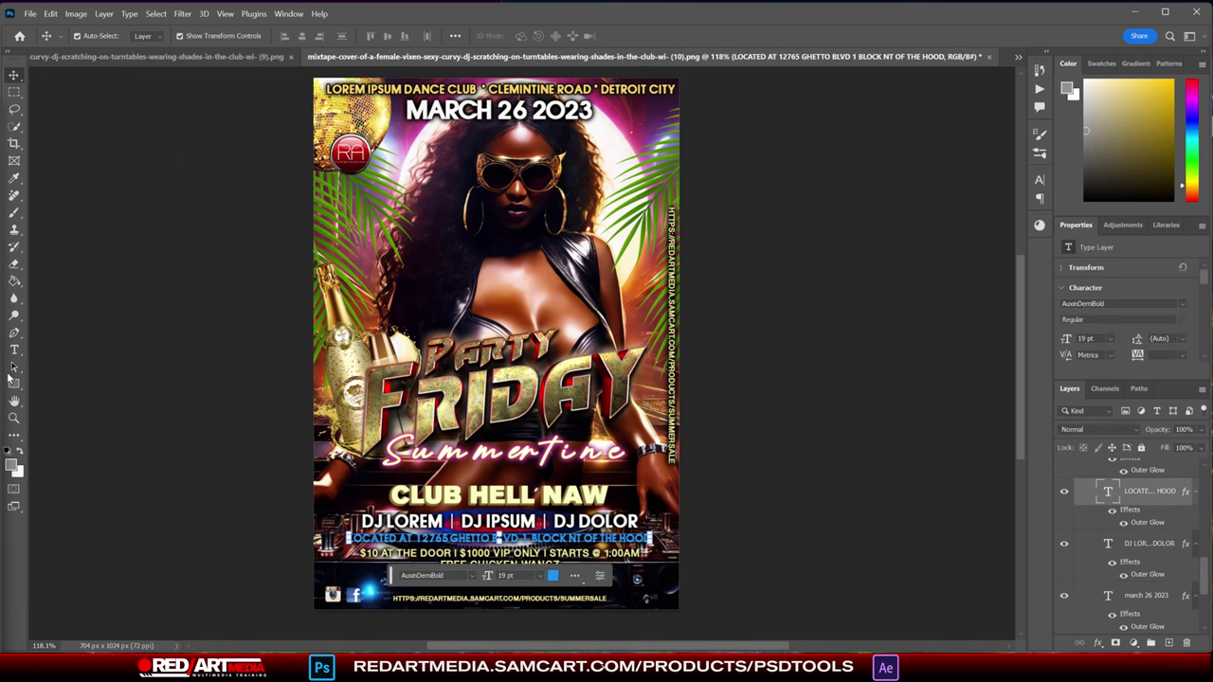
left_click(14, 350)
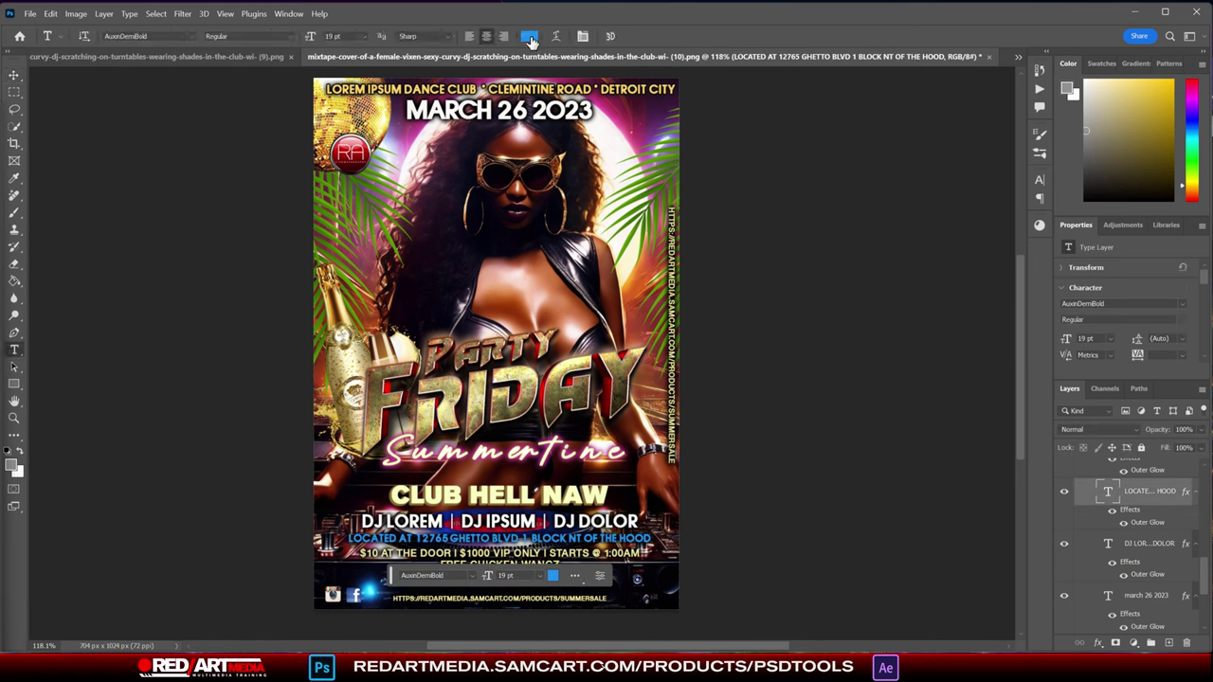
left_click(528, 36)
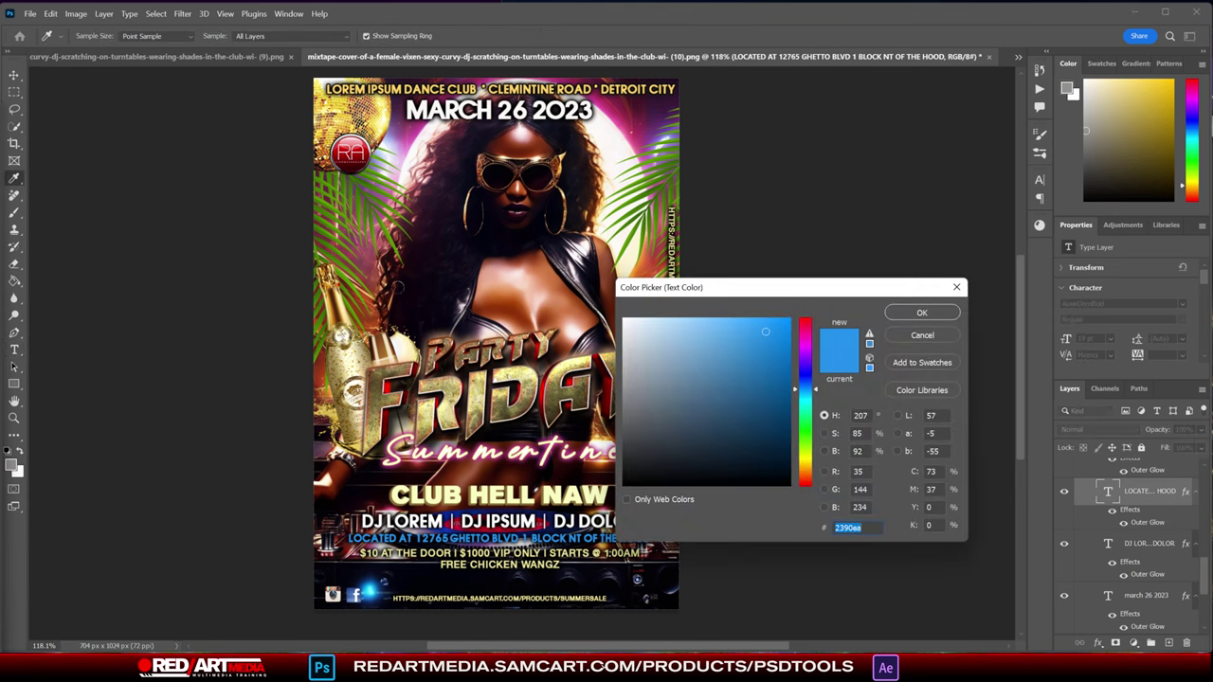
left_click(537, 275)
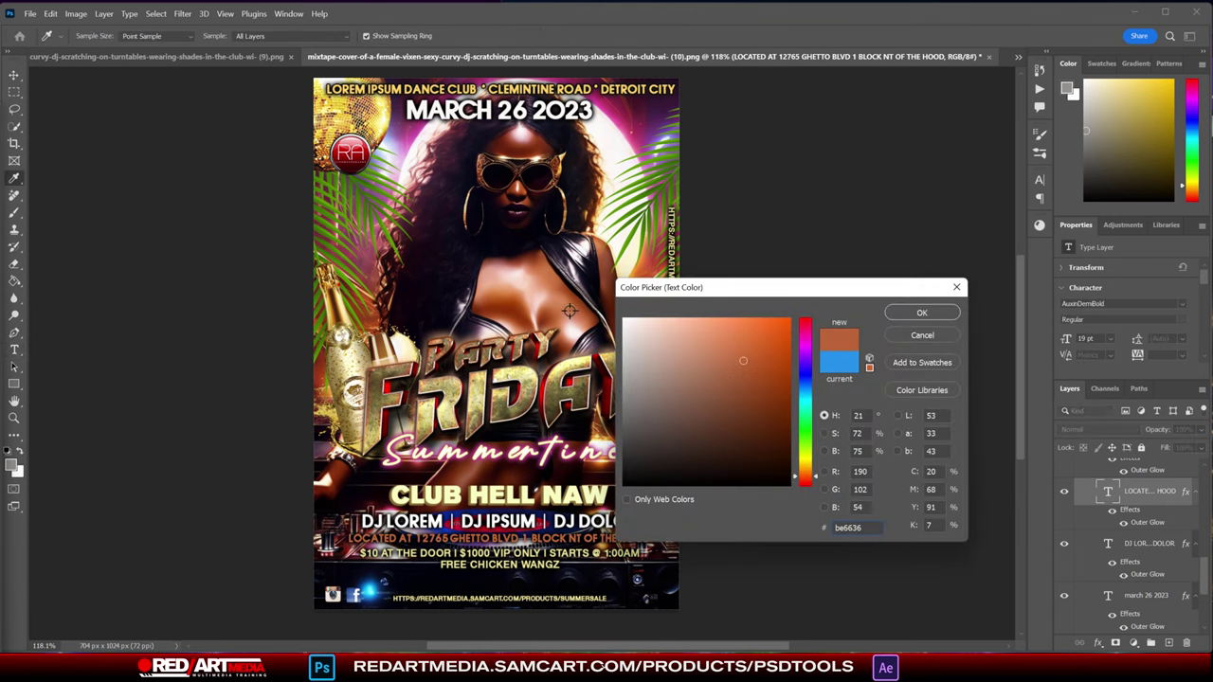
left_click(569, 312)
left_click(580, 320)
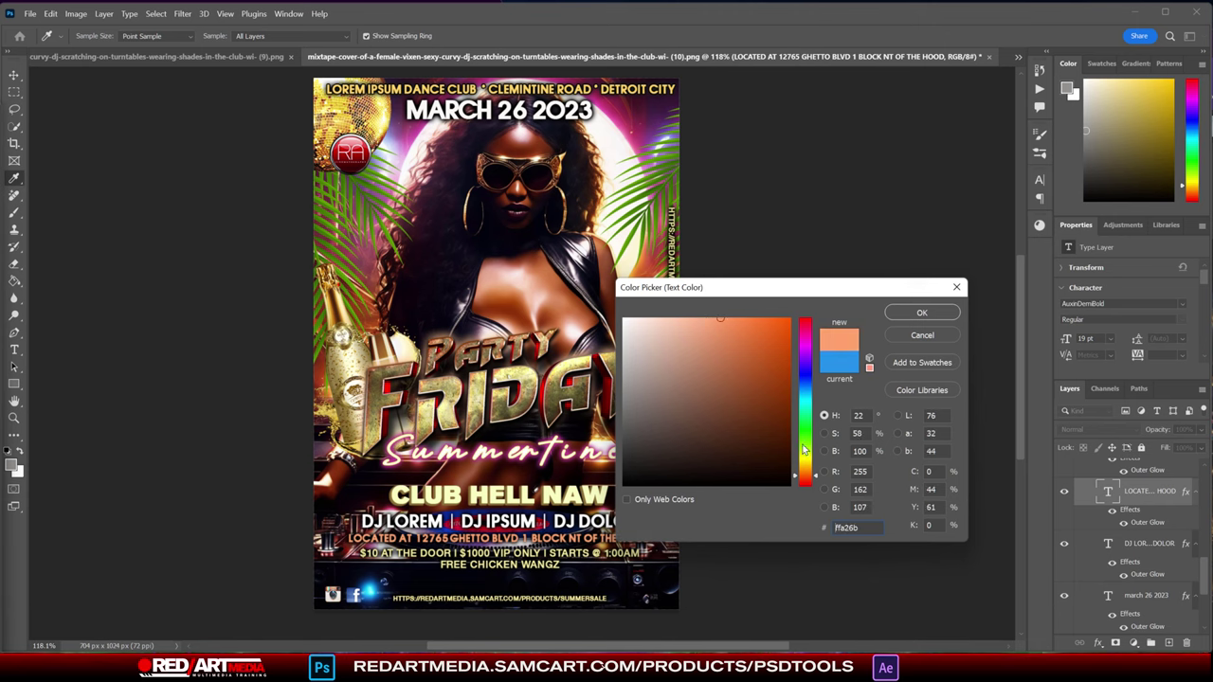
left_click_drag(814, 481, 812, 476)
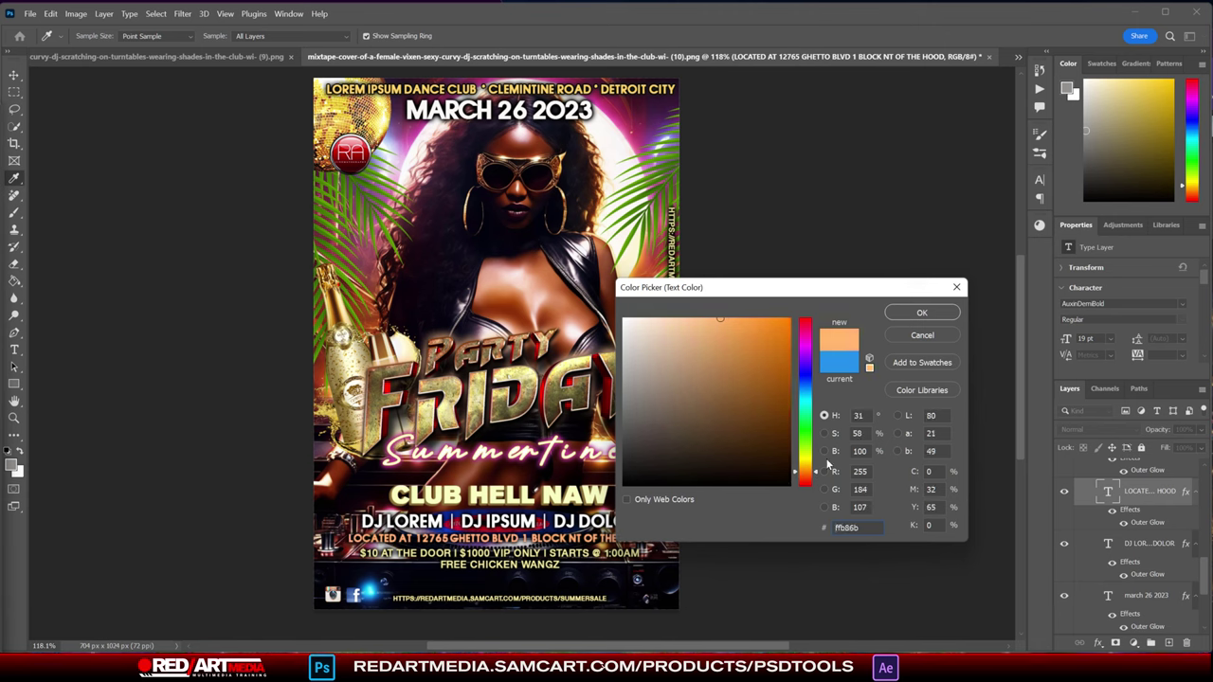
left_click(915, 314)
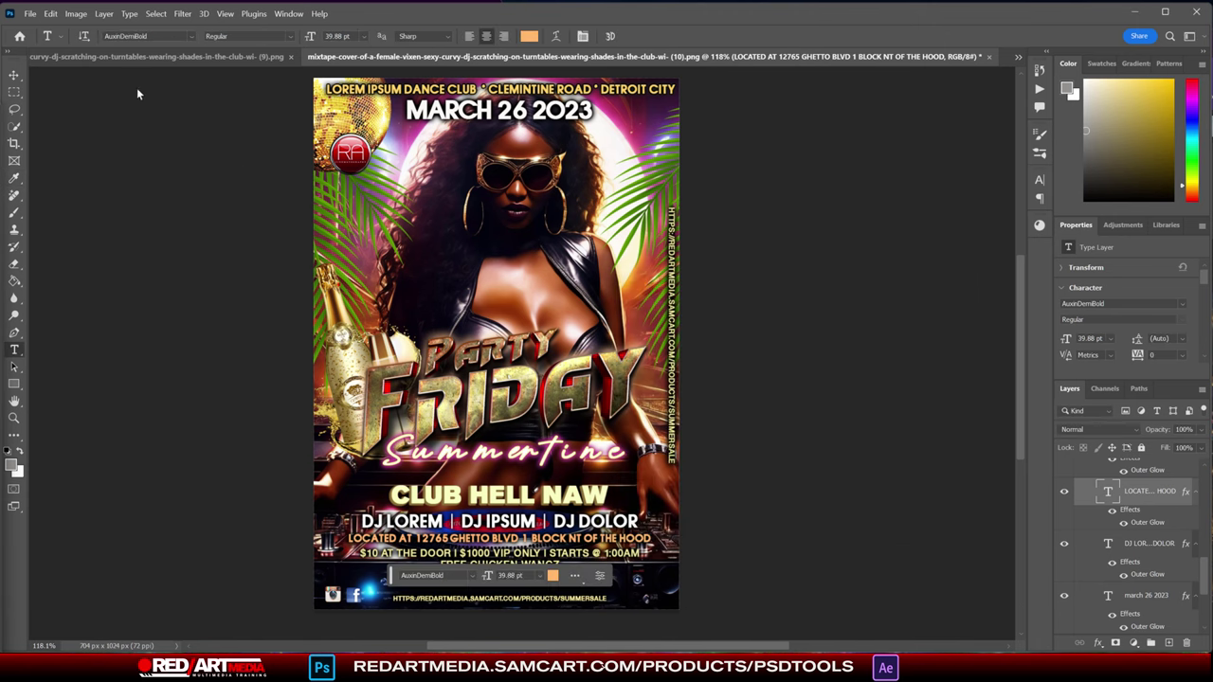
left_click(15, 74)
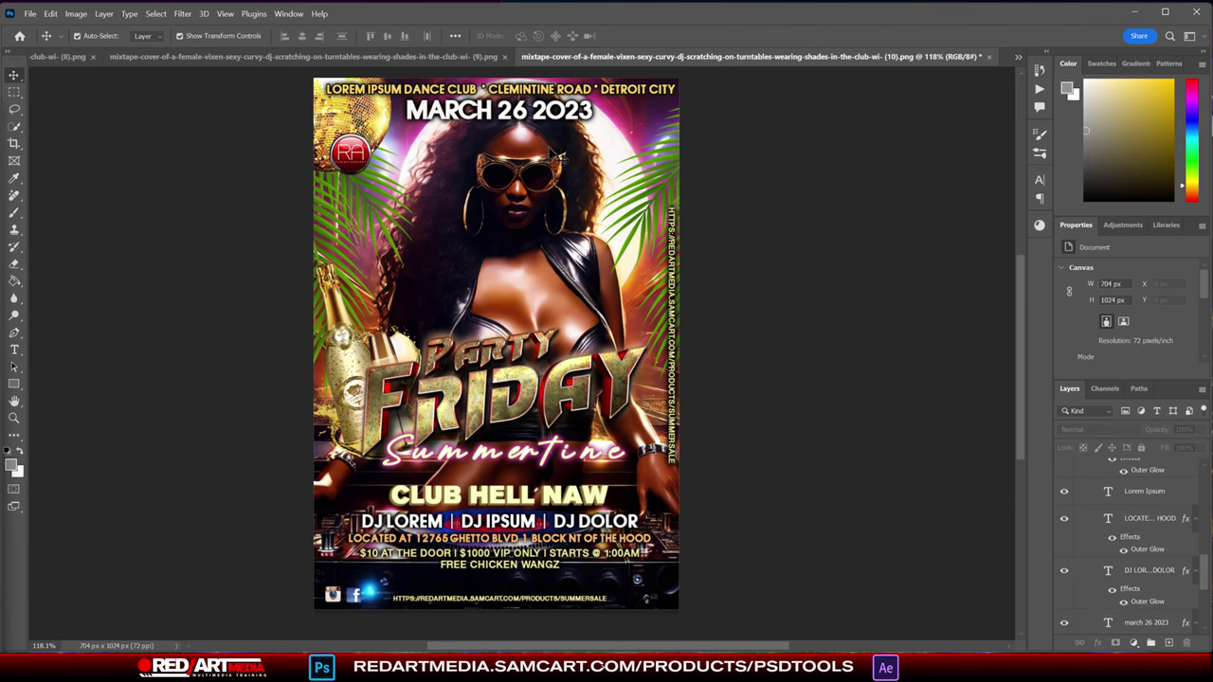
- Recolour the MARCH 26 2023 date text to light pink (#faaeff)
left_click(560, 113)
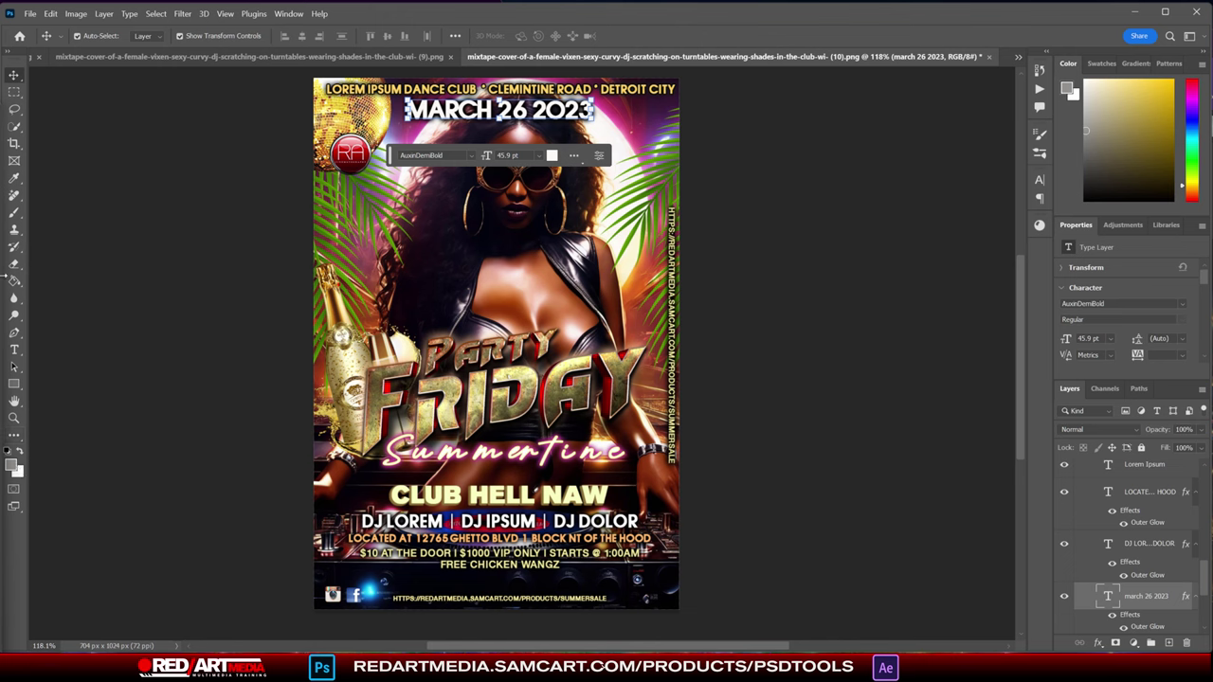
left_click(14, 349)
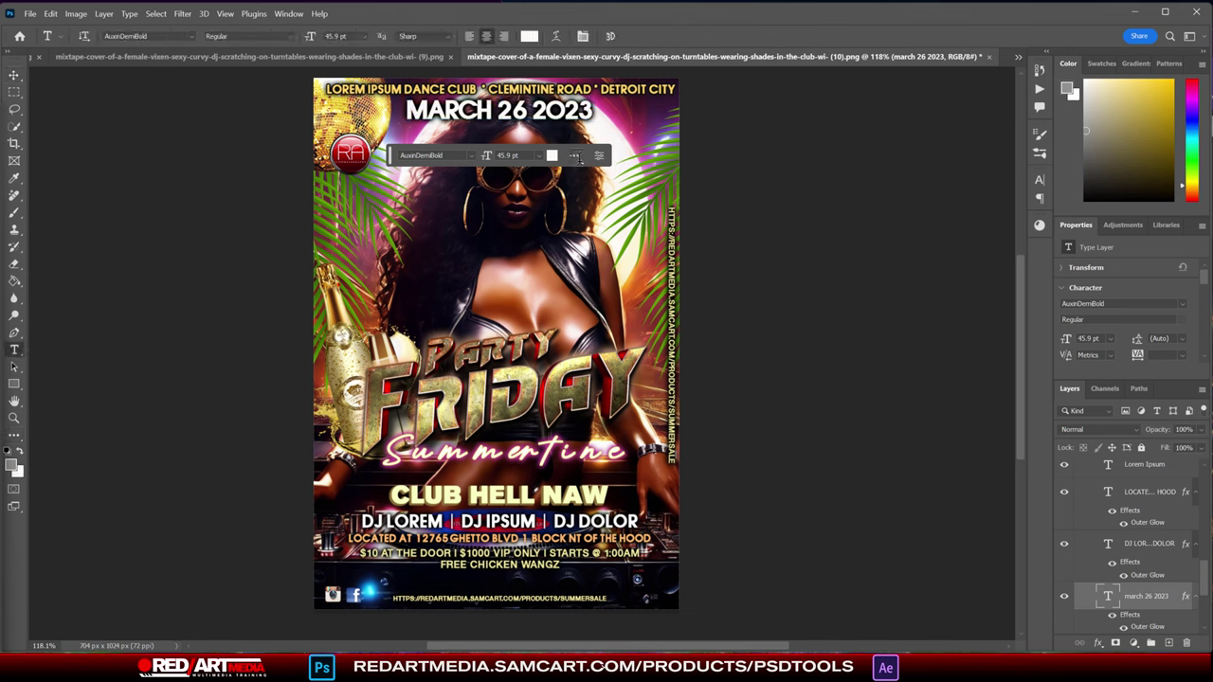
left_click(529, 35)
left_click(770, 320)
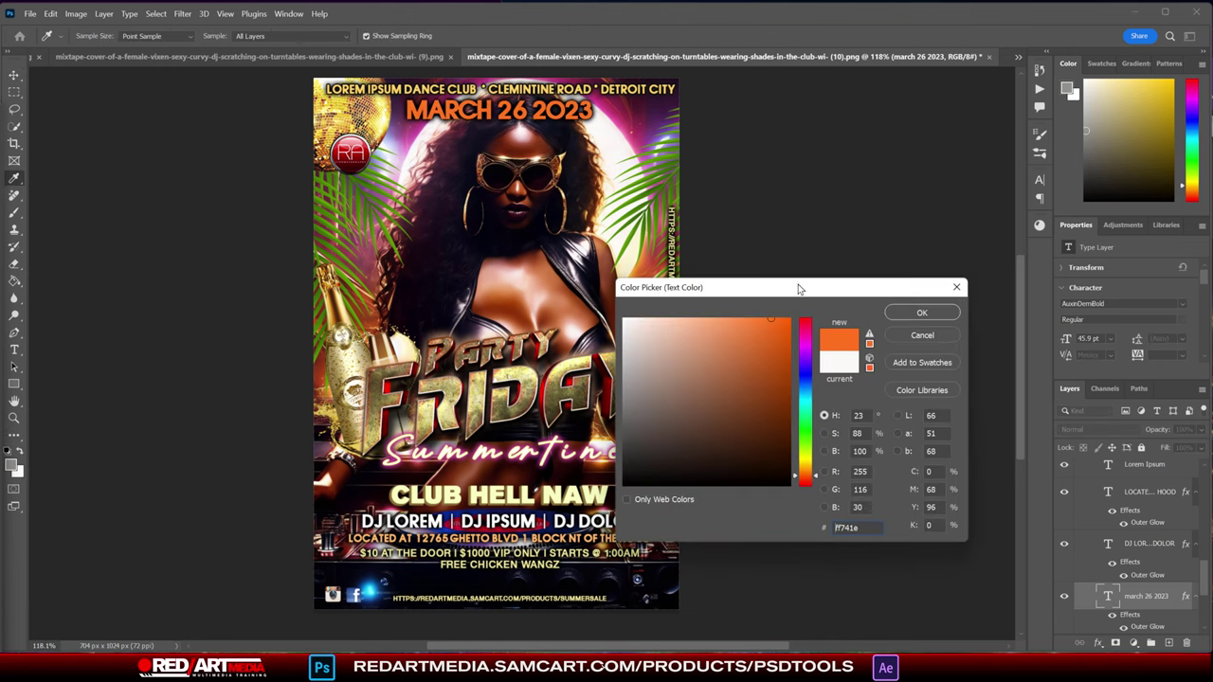
left_click(804, 346)
left_click(717, 319)
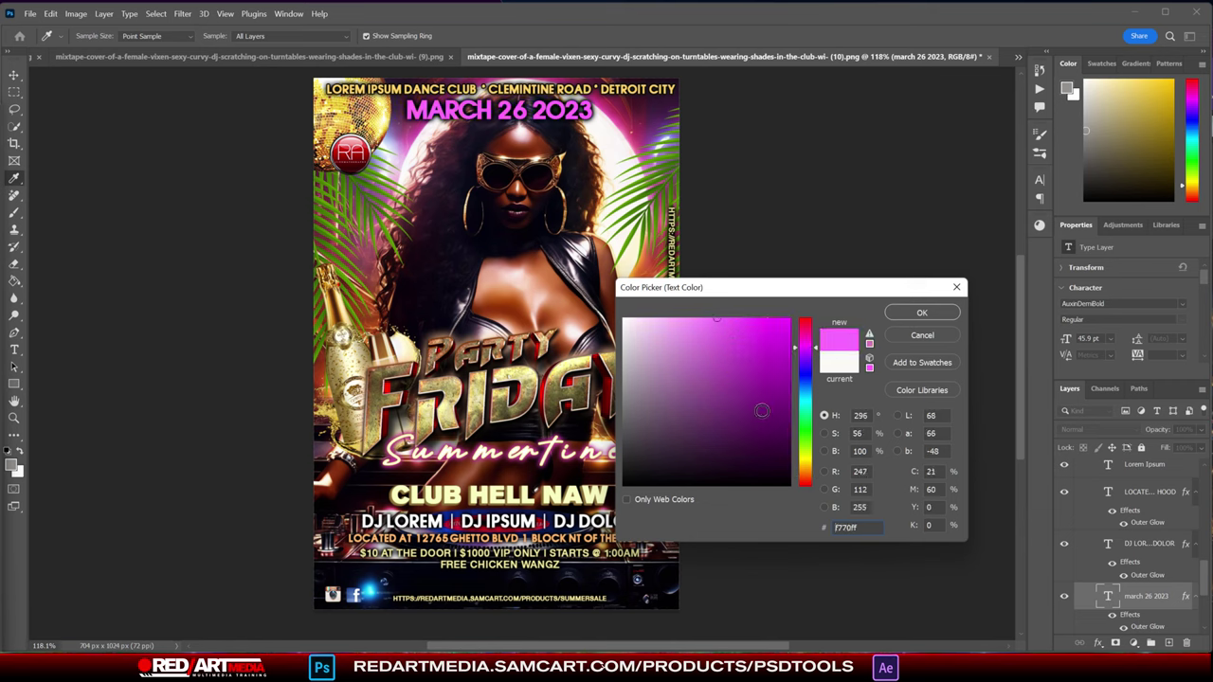
left_click(726, 355)
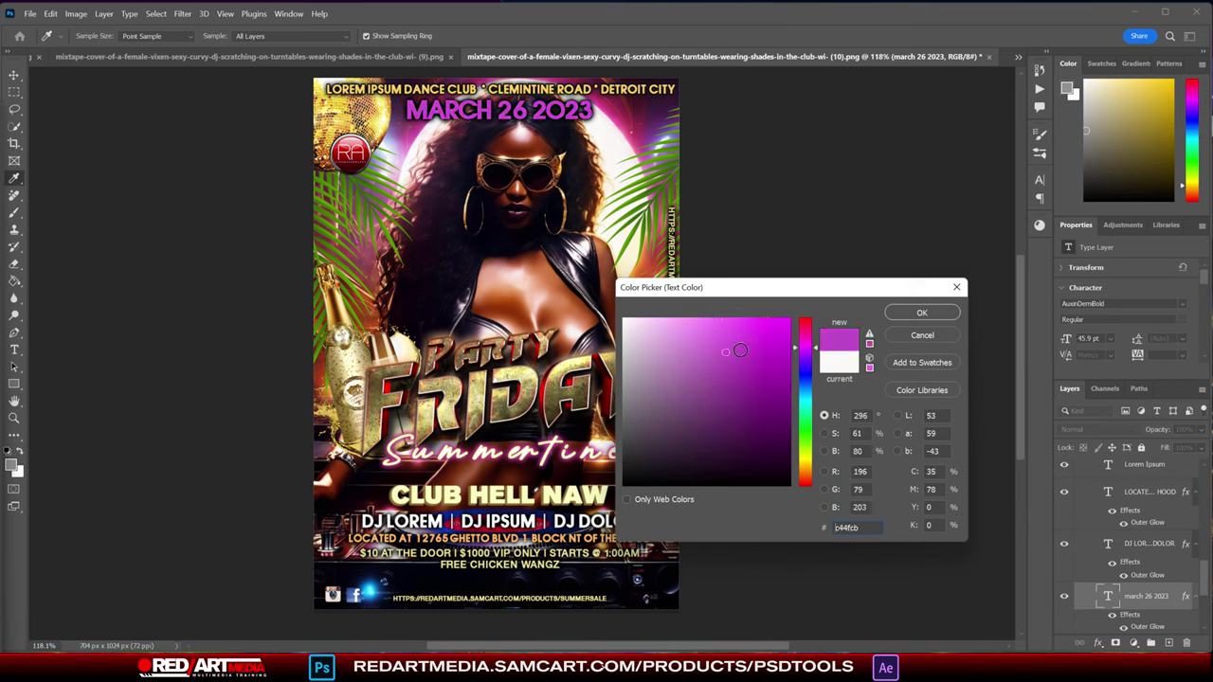
left_click(676, 319)
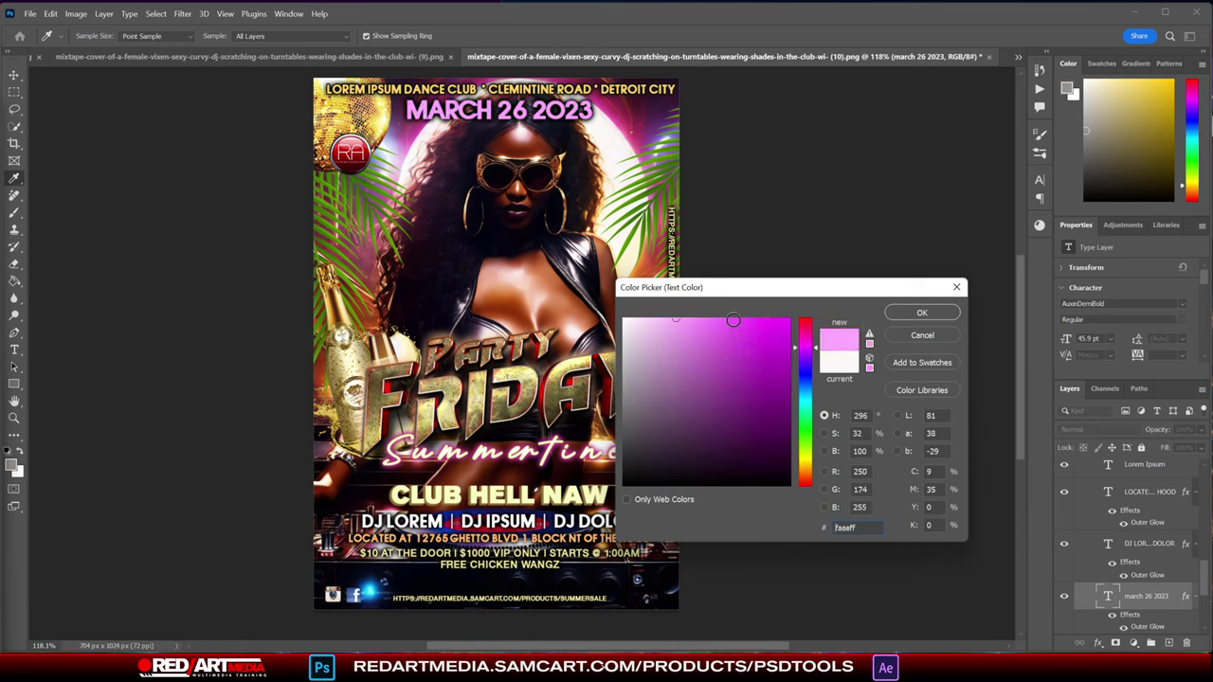
left_click(919, 313)
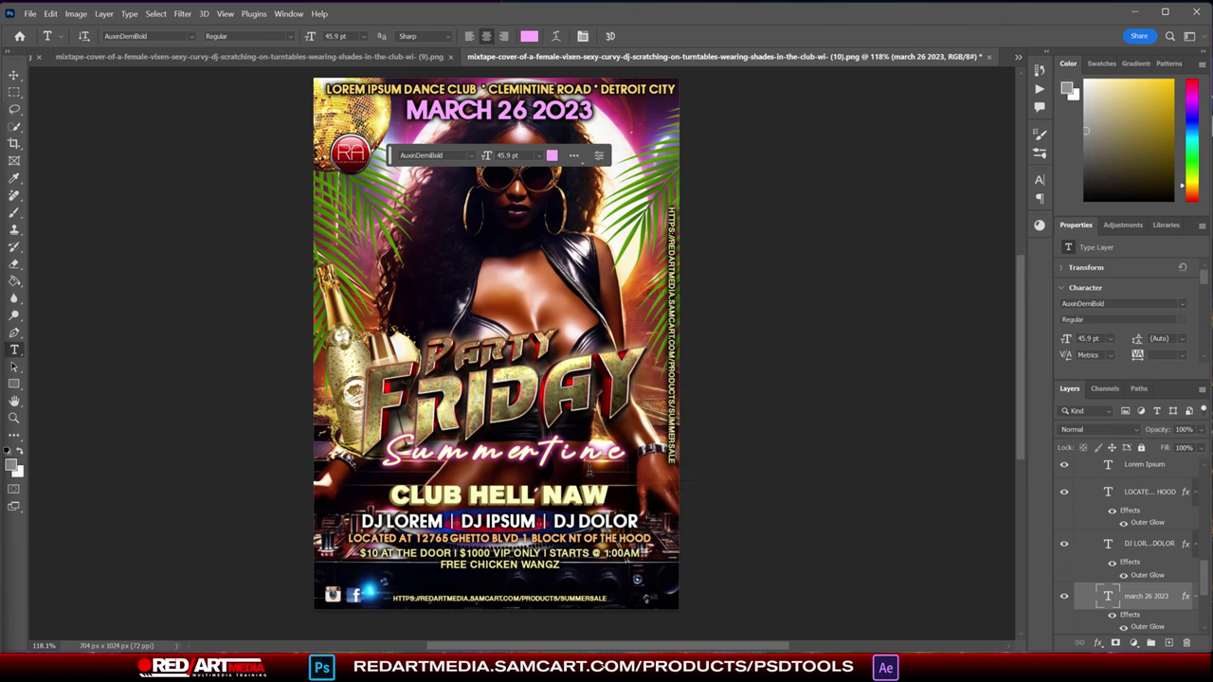
left_click(14, 76)
left_click(811, 340)
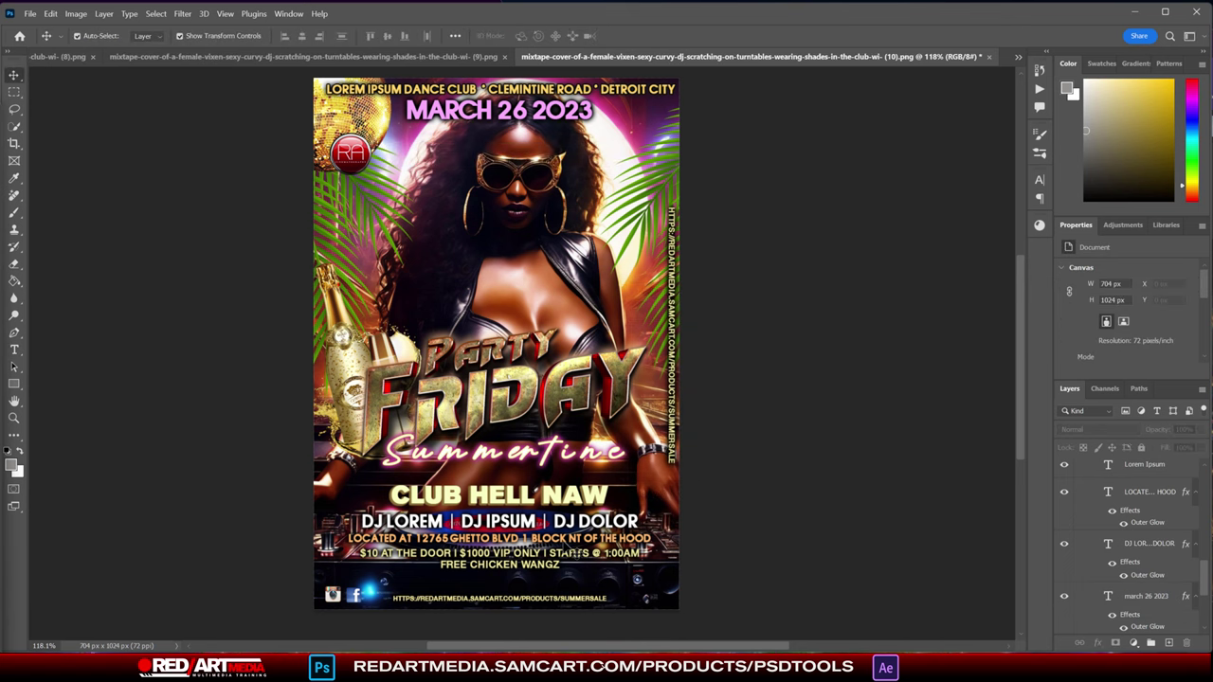
- Recolour the LOCATED AT address line to pink (#ff9afe)
left_click(500, 538)
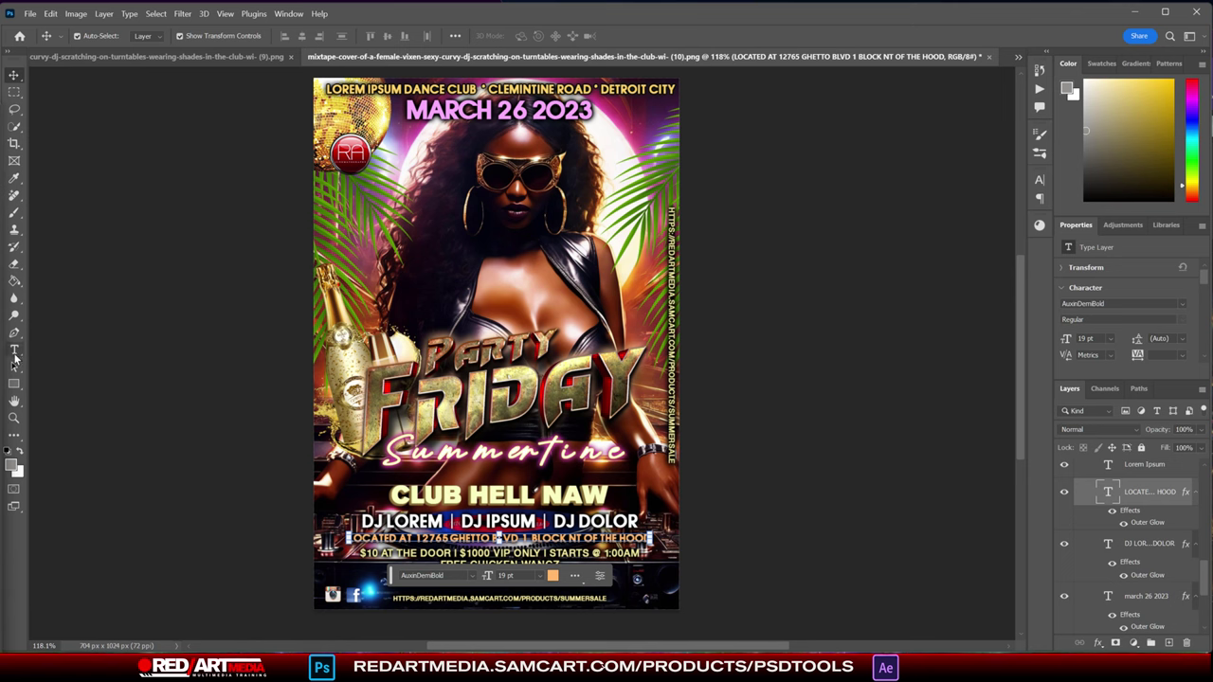
left_click(14, 352)
left_click(529, 36)
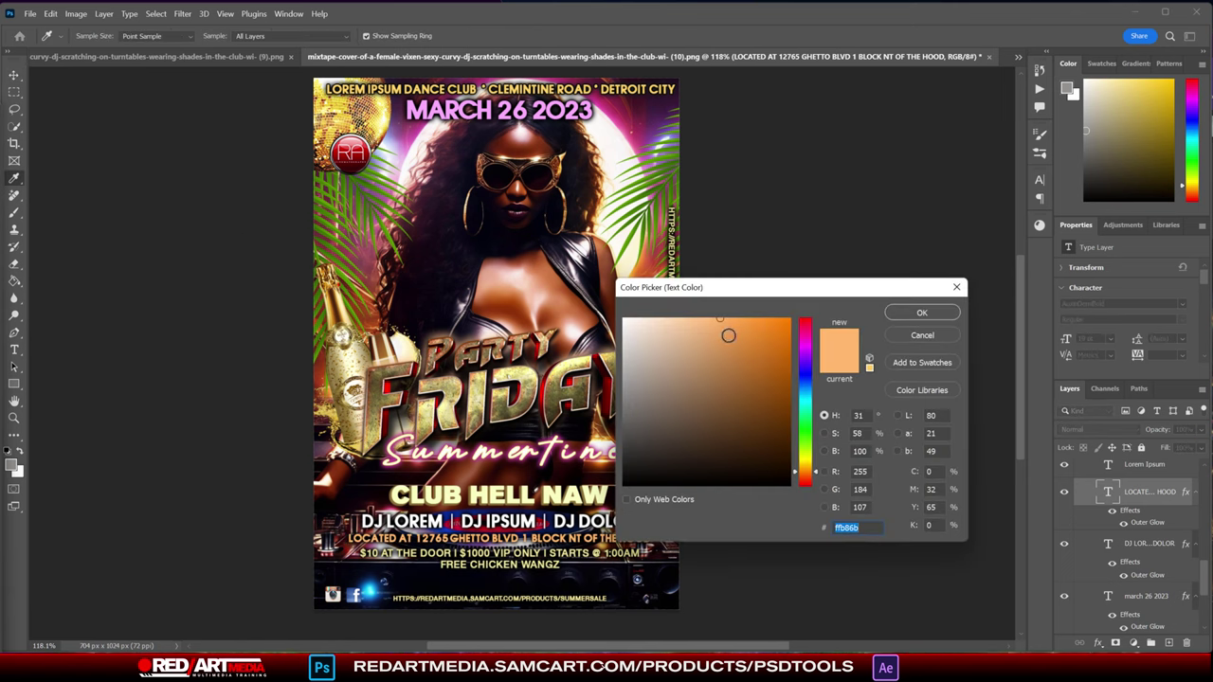
left_click(808, 346)
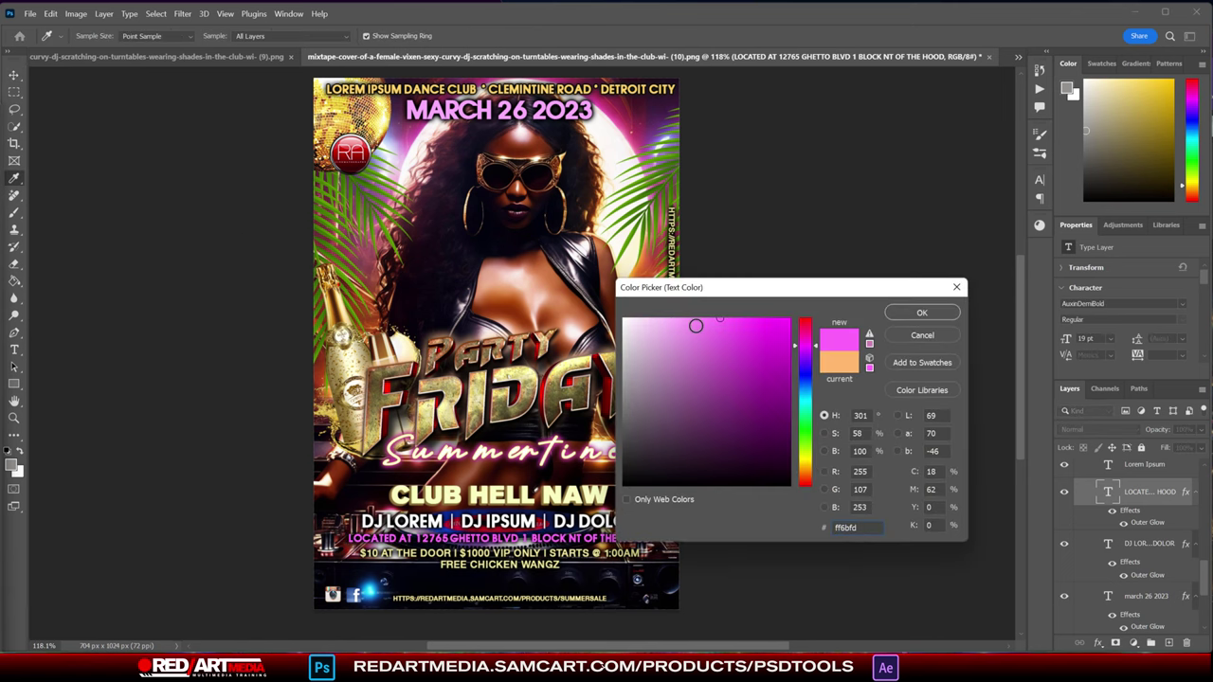
left_click_drag(695, 325, 691, 311)
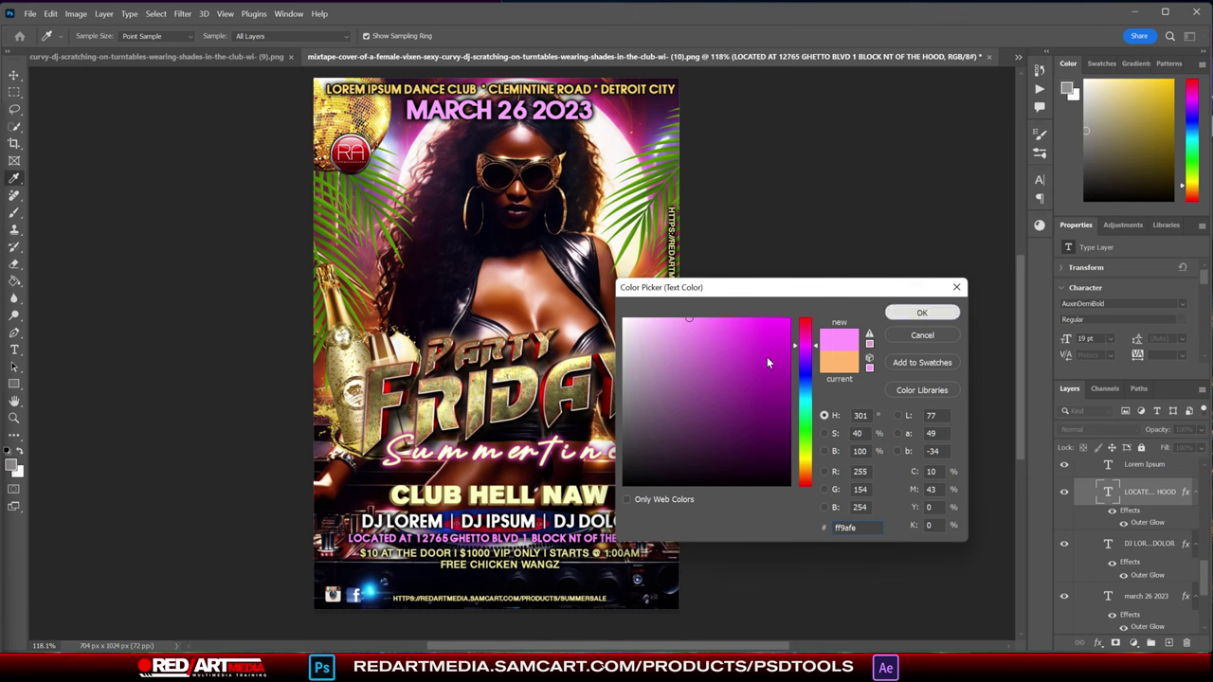
left_click(919, 314)
left_click(15, 78)
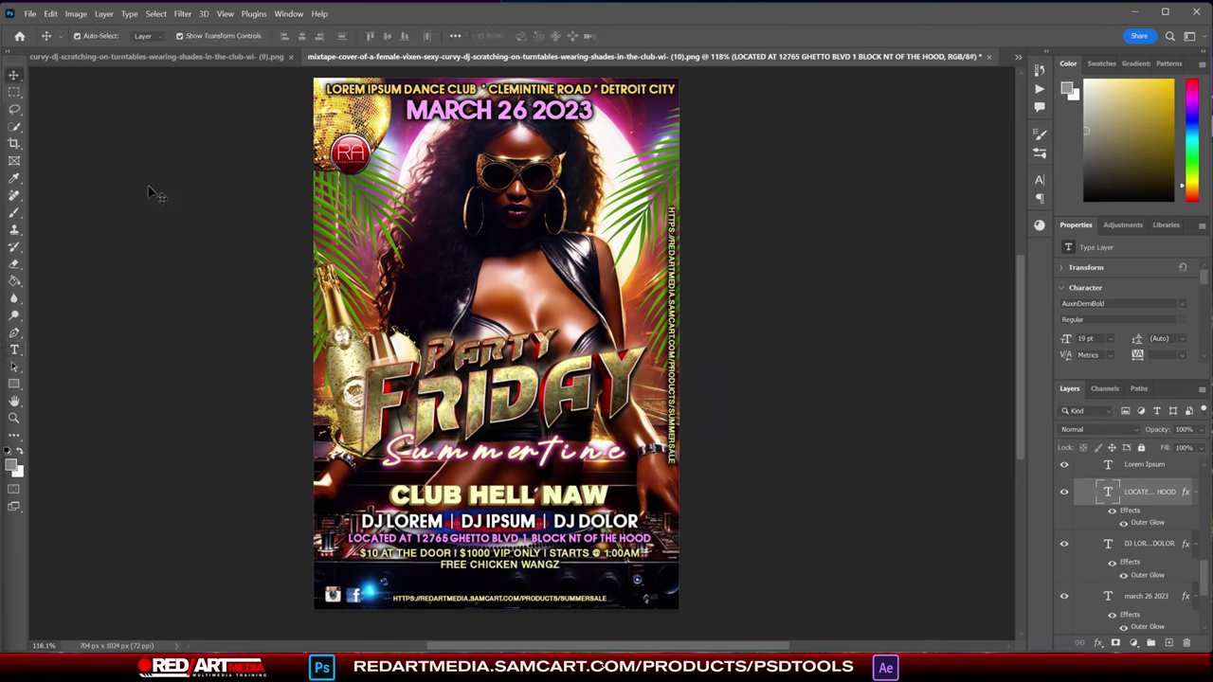
left_click(846, 333)
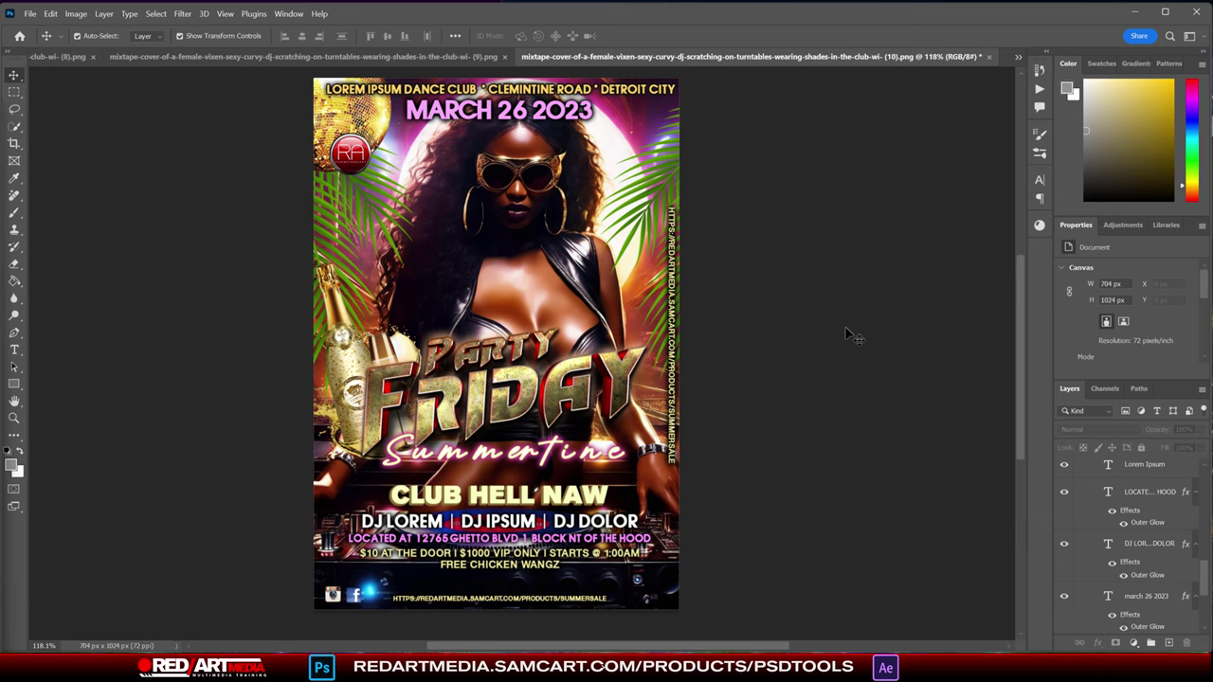
left_click_drag(1021, 303, 1019, 298)
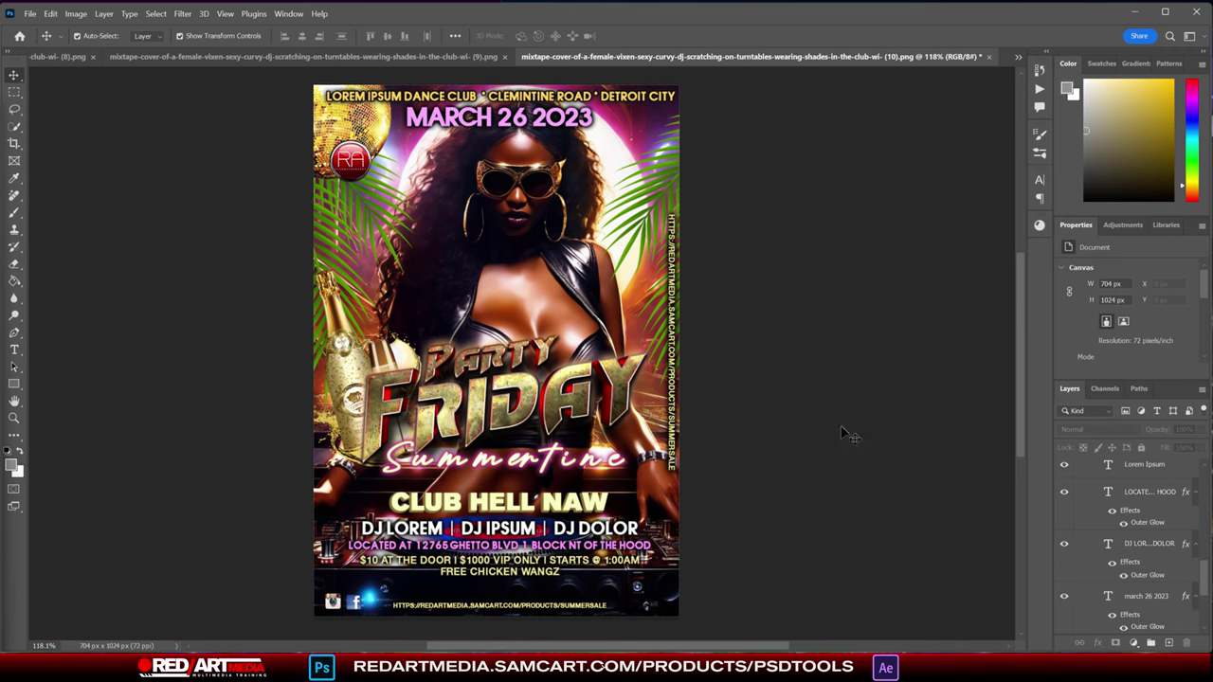
left_click(376, 605)
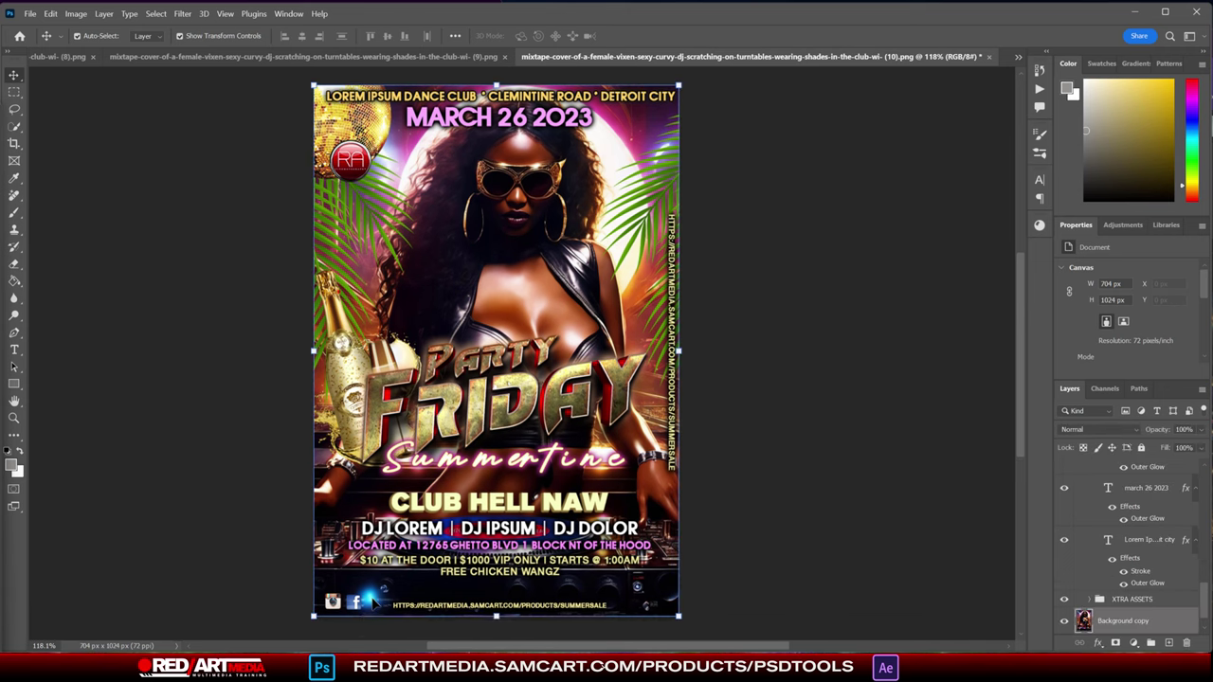
left_click(890, 372)
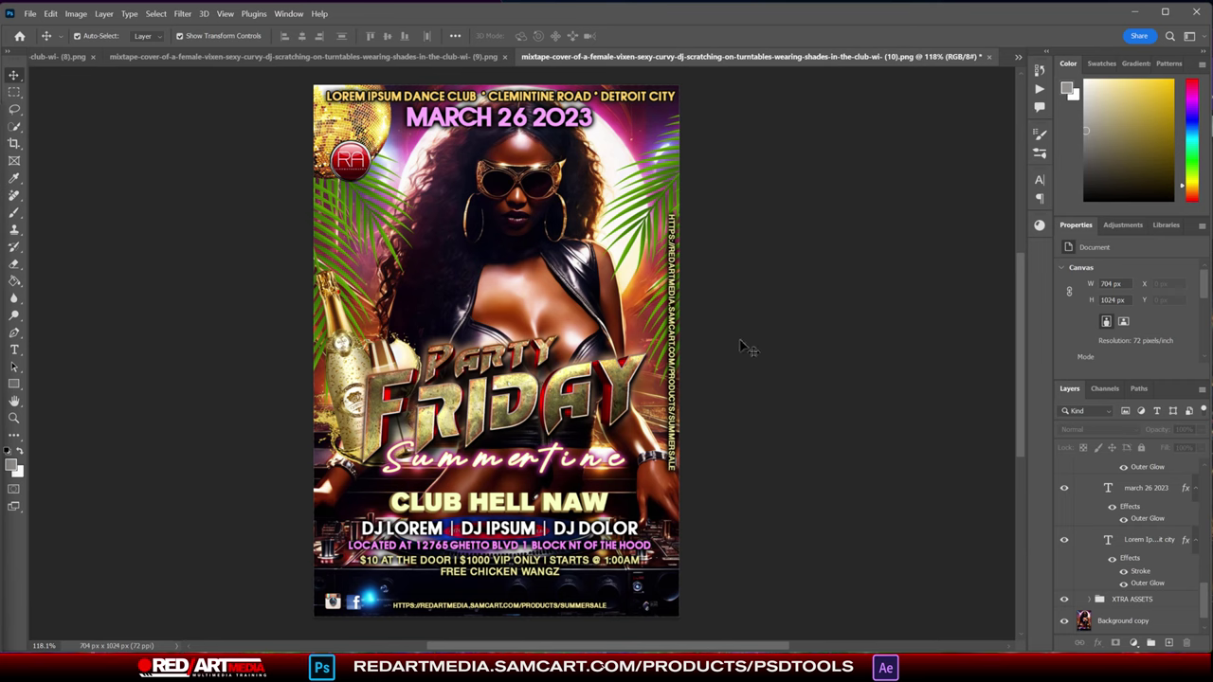
left_click(578, 506)
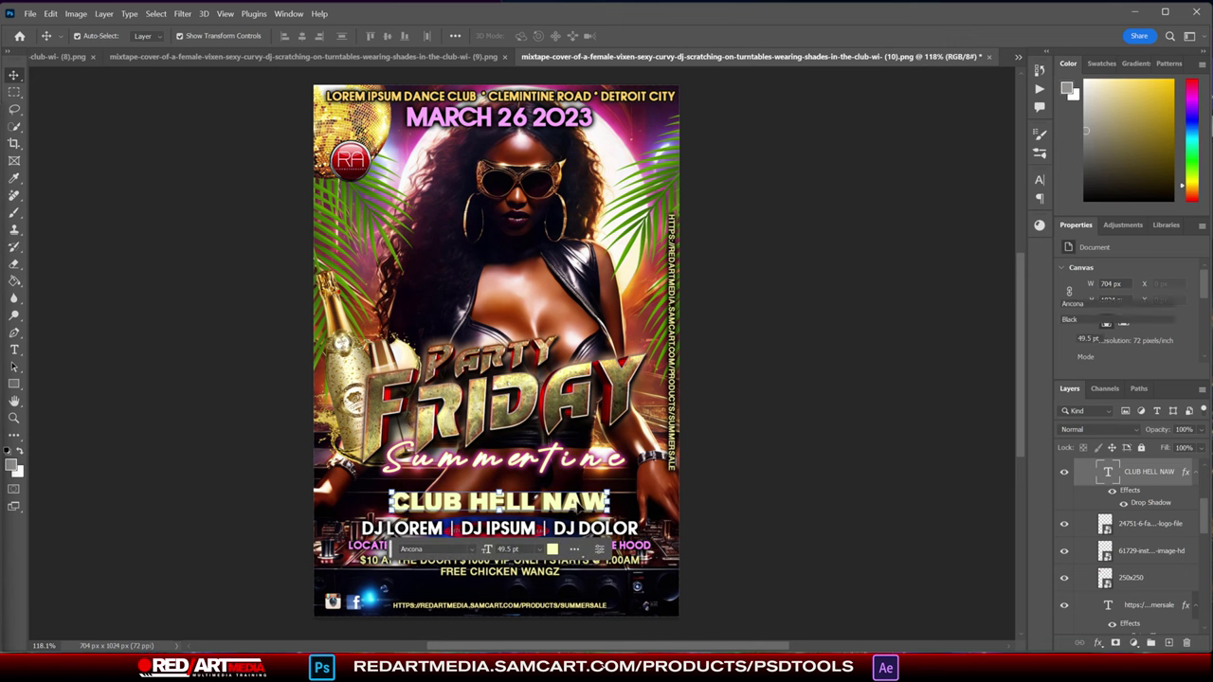
left_click(813, 488)
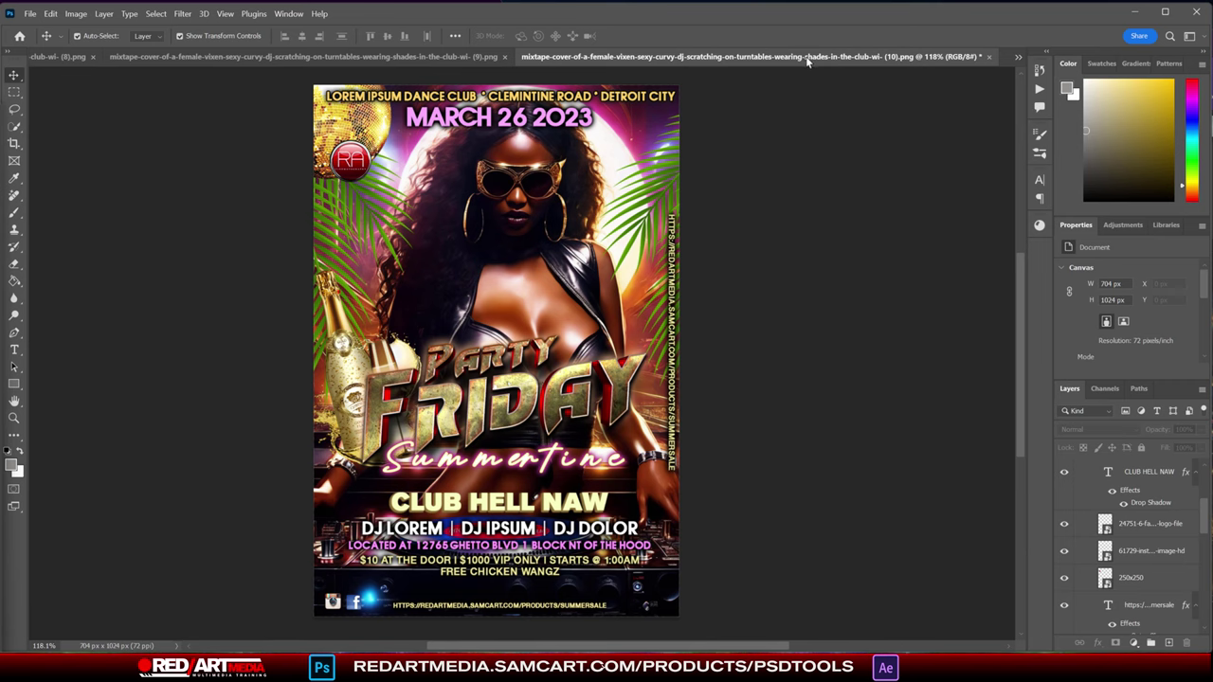
- Float the flyer in its own window and show the blue-headphones DJ image fitted to screen
left_click_drag(807, 59, 2, 121)
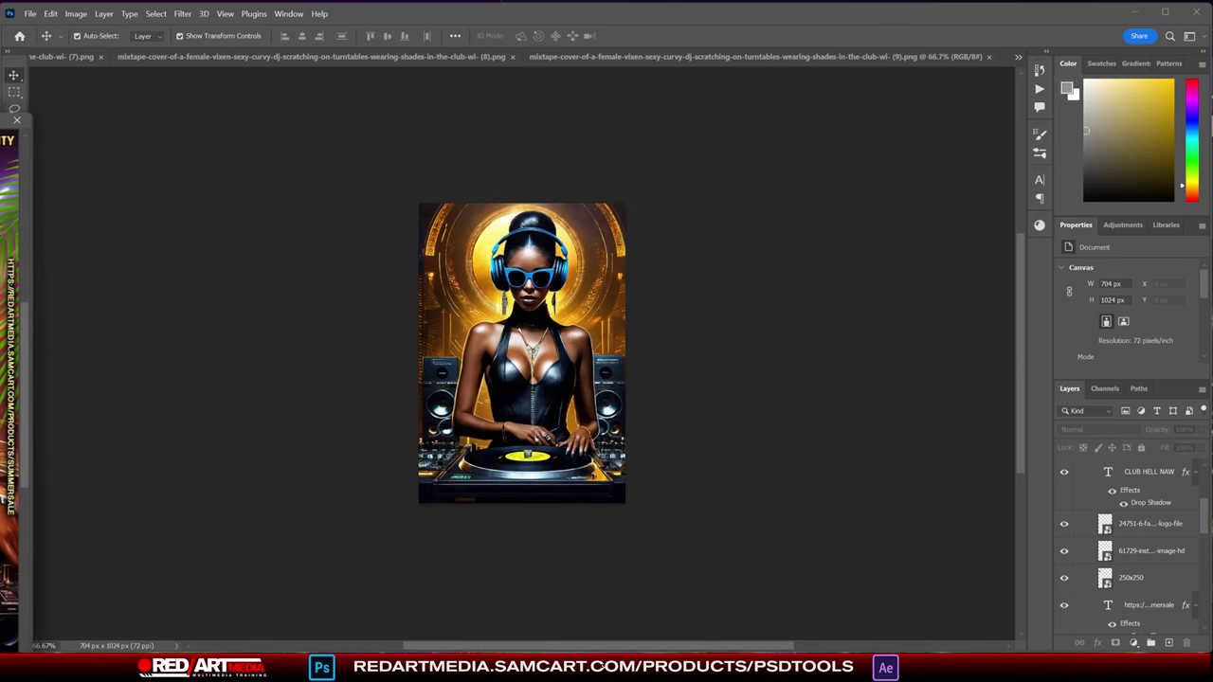
left_click(644, 338)
key("ctrl+0")
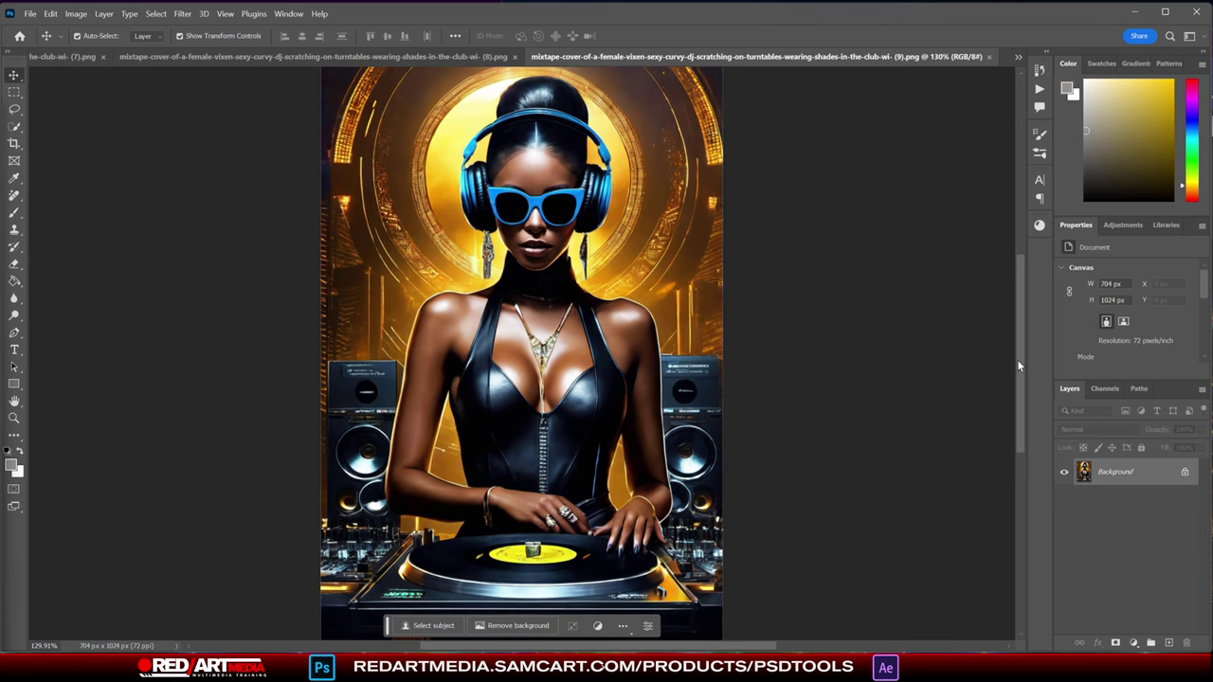
- Select and collapse the flyer's TEXT & LIGHTS group in Layers
scroll(1017, 359, "up", 1)
scroll(1020, 355, "down", 1)
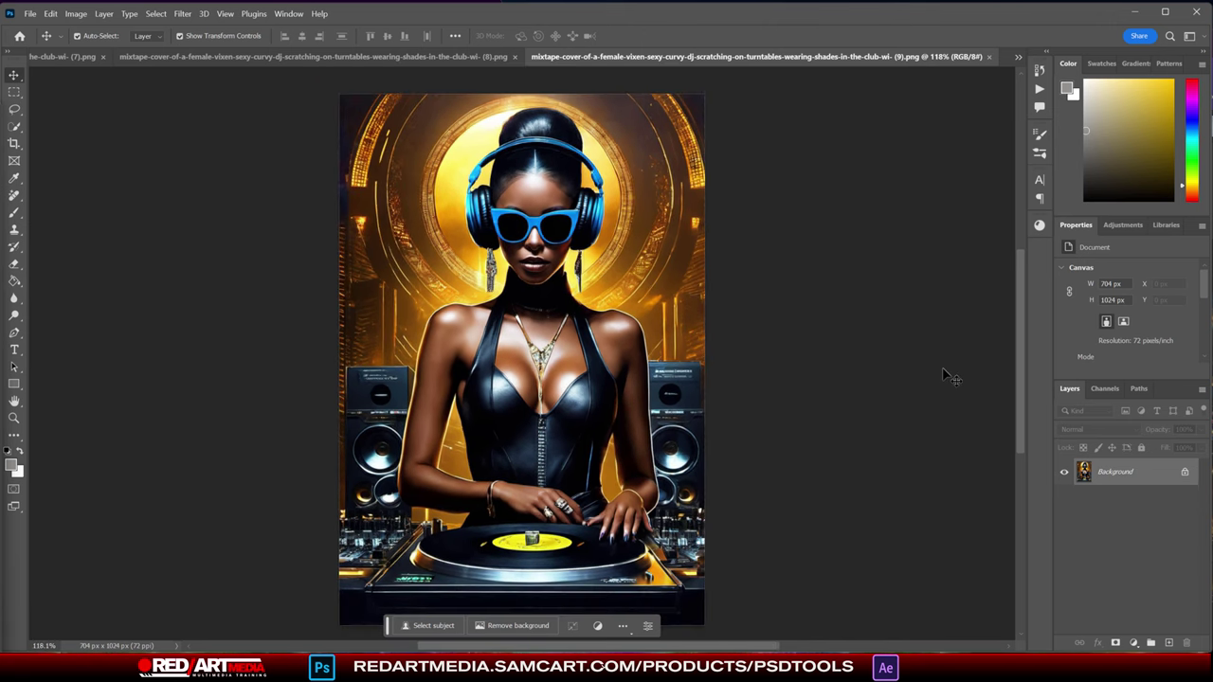
scroll(1020, 361, "down", 1)
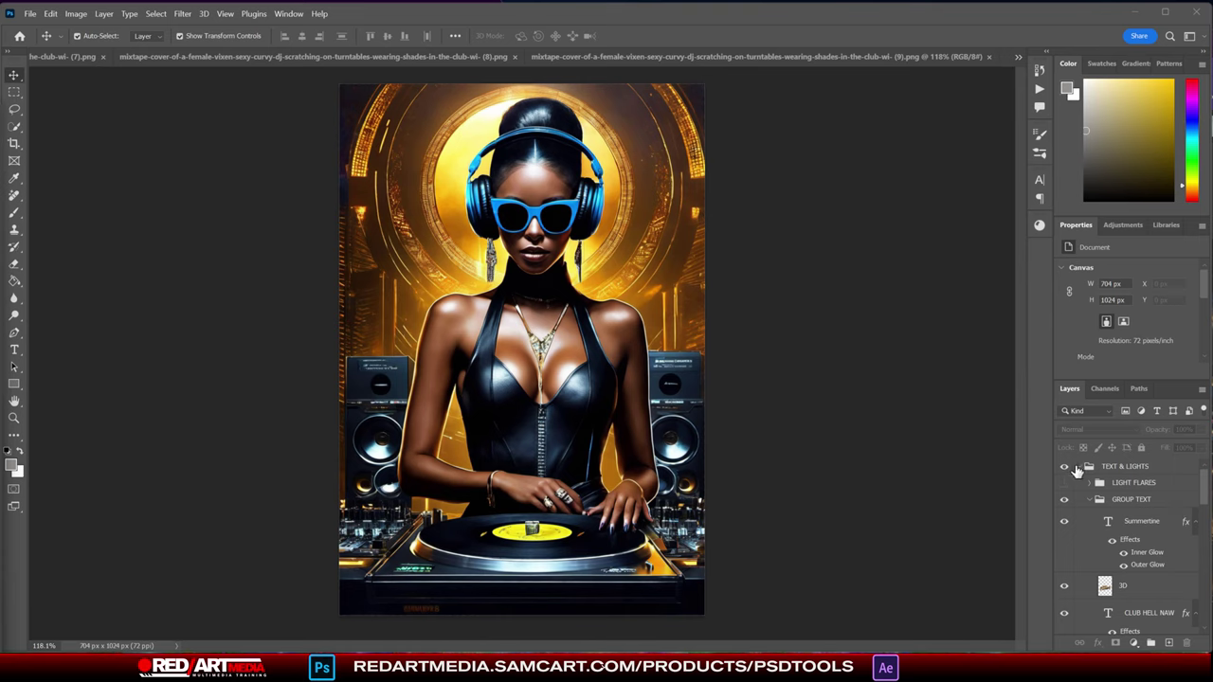
left_click(1080, 468)
left_click(1080, 467)
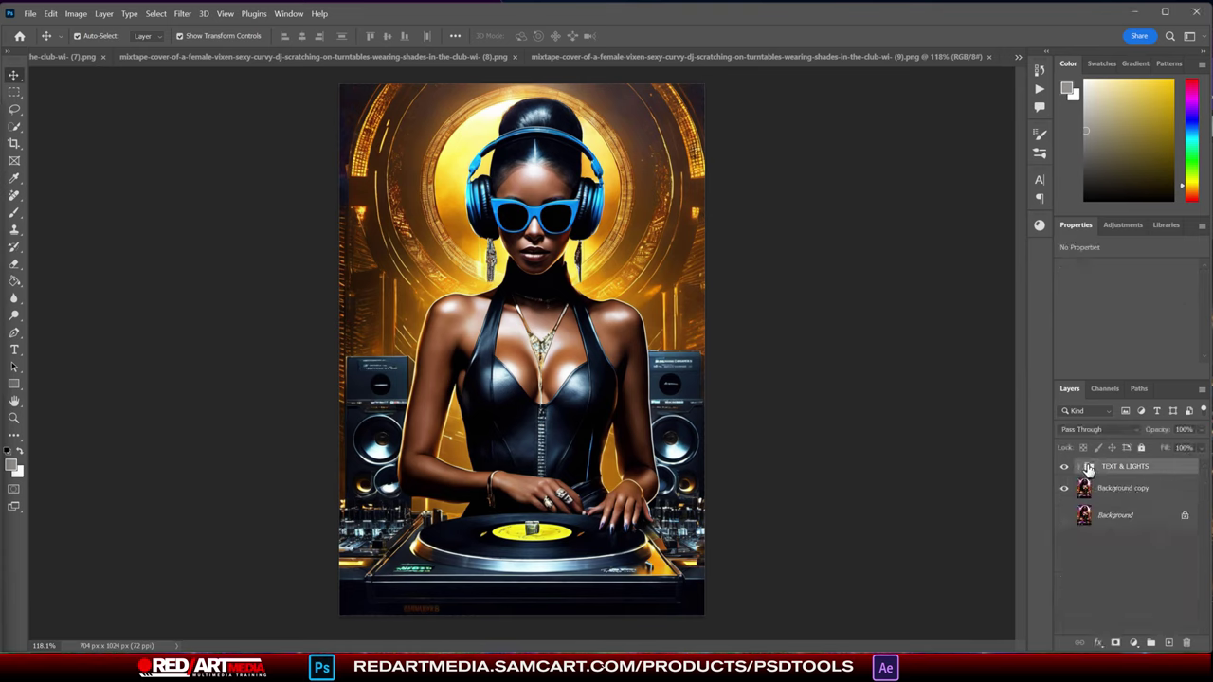
- Copy TEXT & LIGHTS onto the DJ image, nudge it into place, and duplicate the Background
left_click_drag(1089, 468, 554, 241)
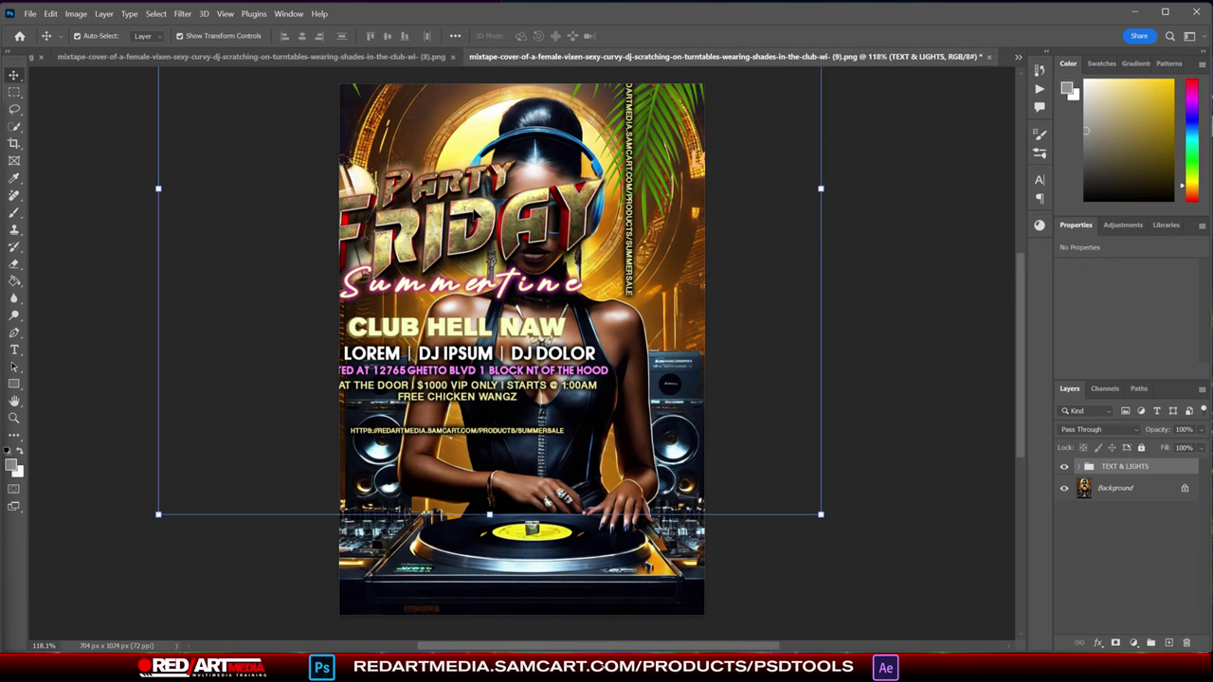
key("shift+Down")
key("shift+Down")
key("shift+Down")
key("shift+Down")
key("shift+Down")
key("shift+Down")
key("shift+Down")
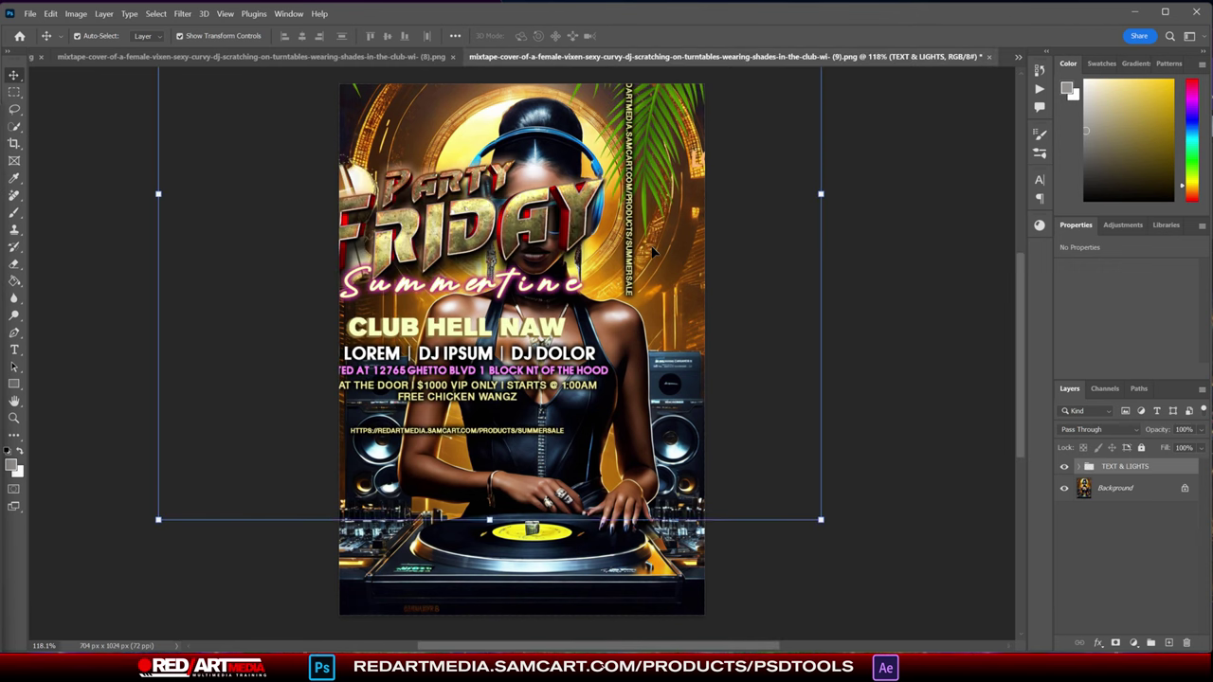
key("shift+Down")
key("shift+Down")
key("shift+Down")
key("shift+Down")
key("shift+Down")
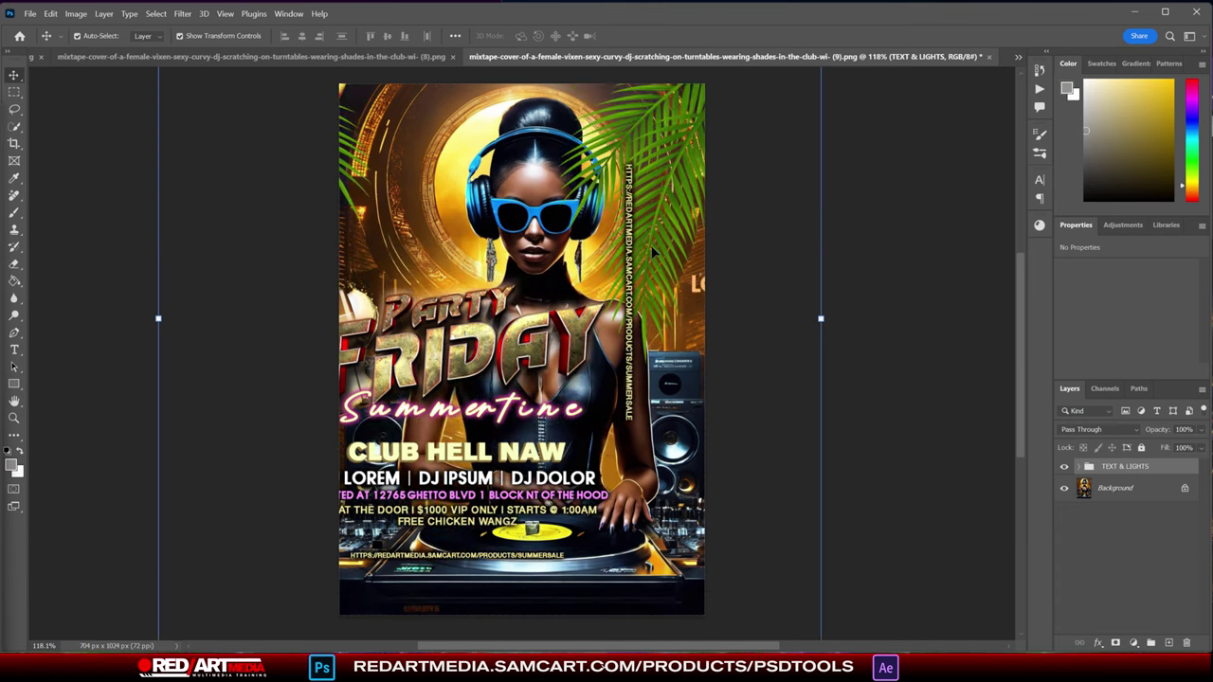
key("shift+Right")
key("shift+Right")
key("shift+Right")
key("shift+Right")
key("shift+Right")
key("shift+Right")
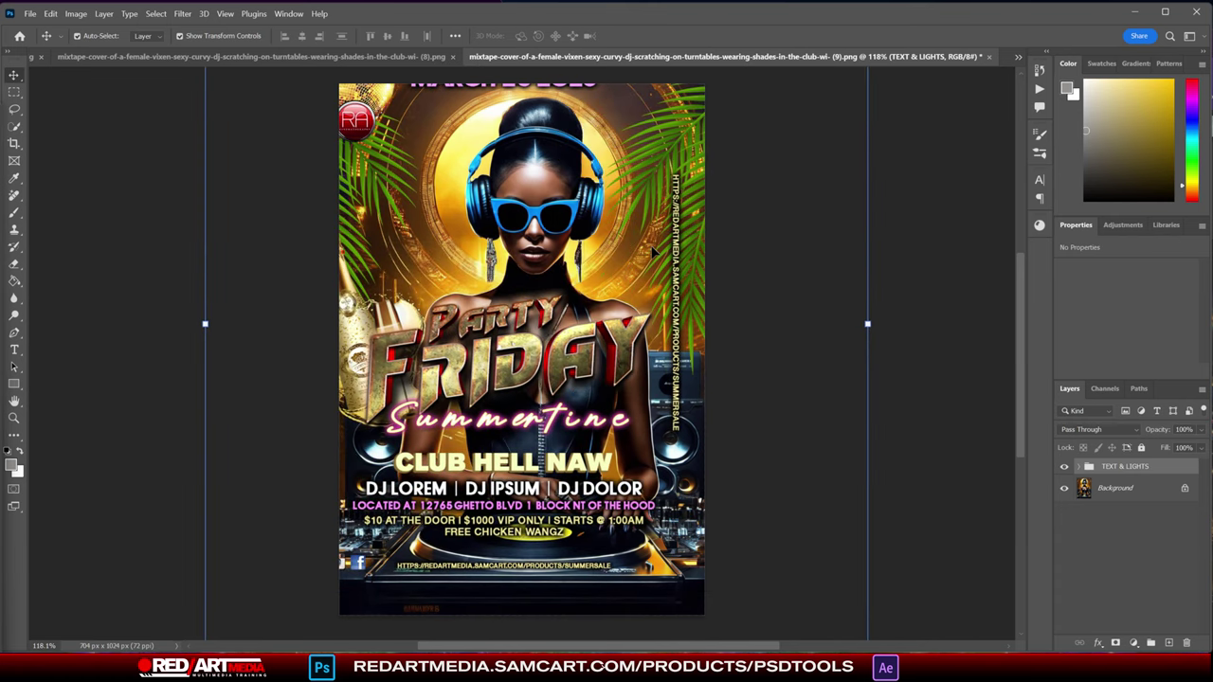
key("shift+Down")
key("shift+Down")
key("shift+Down")
key("shift+Down")
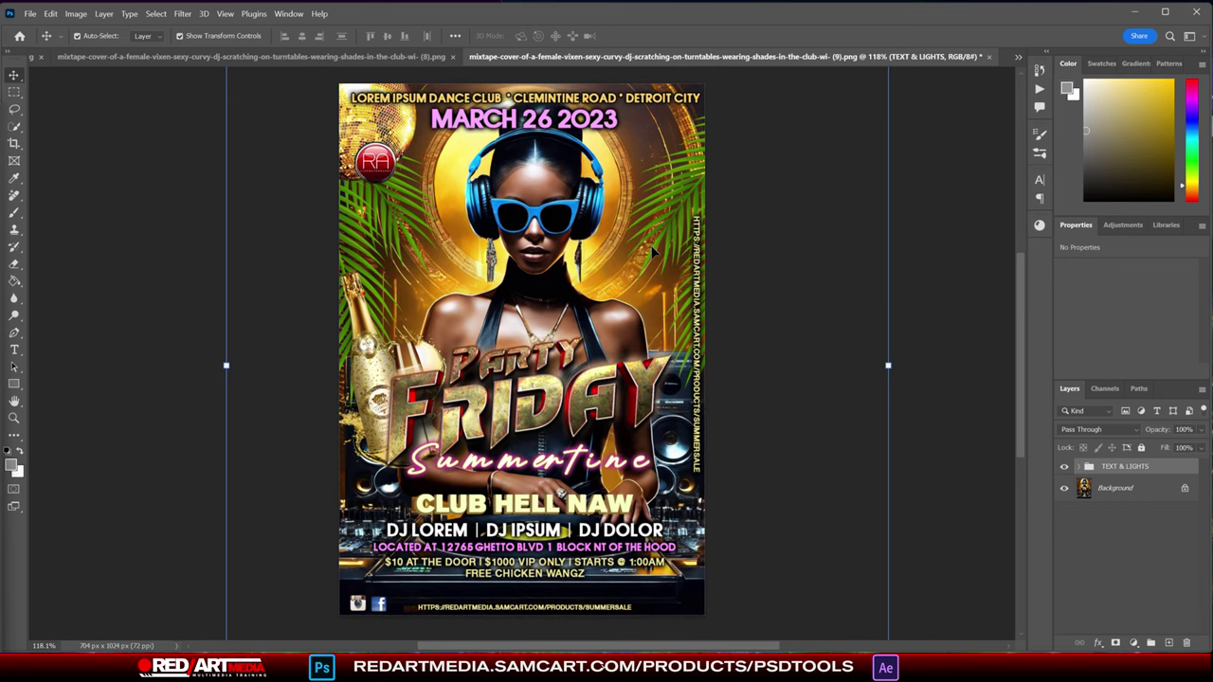
key("Up")
key("Up")
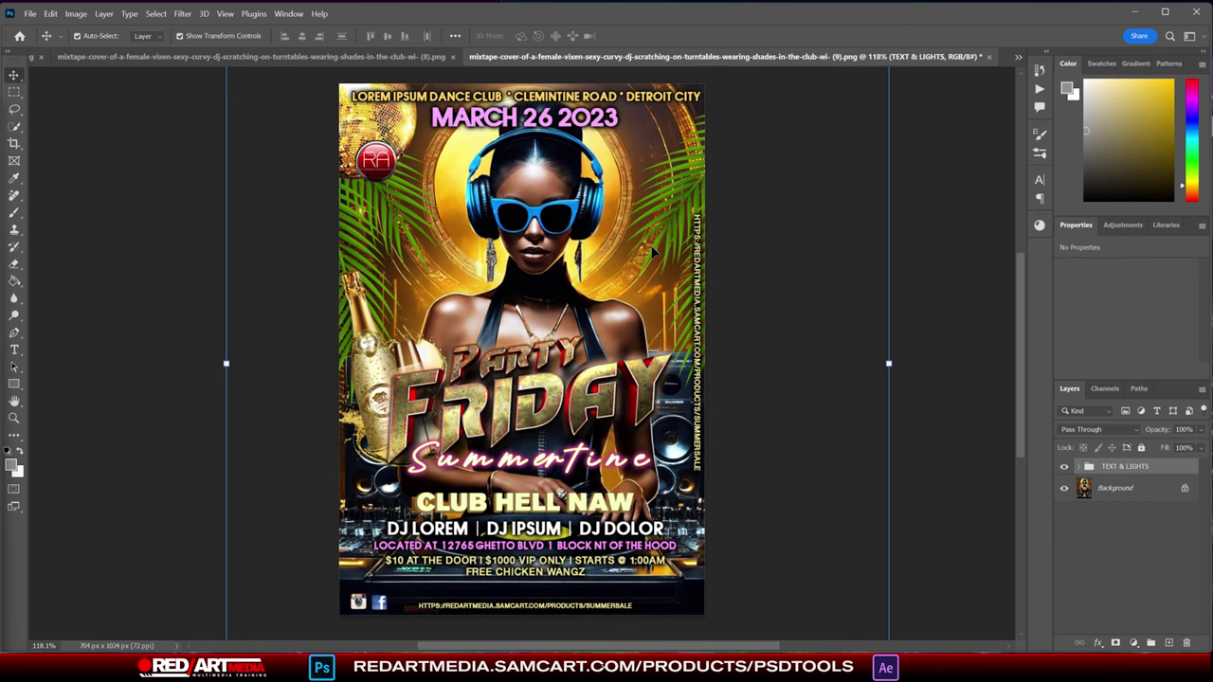
left_click(806, 280)
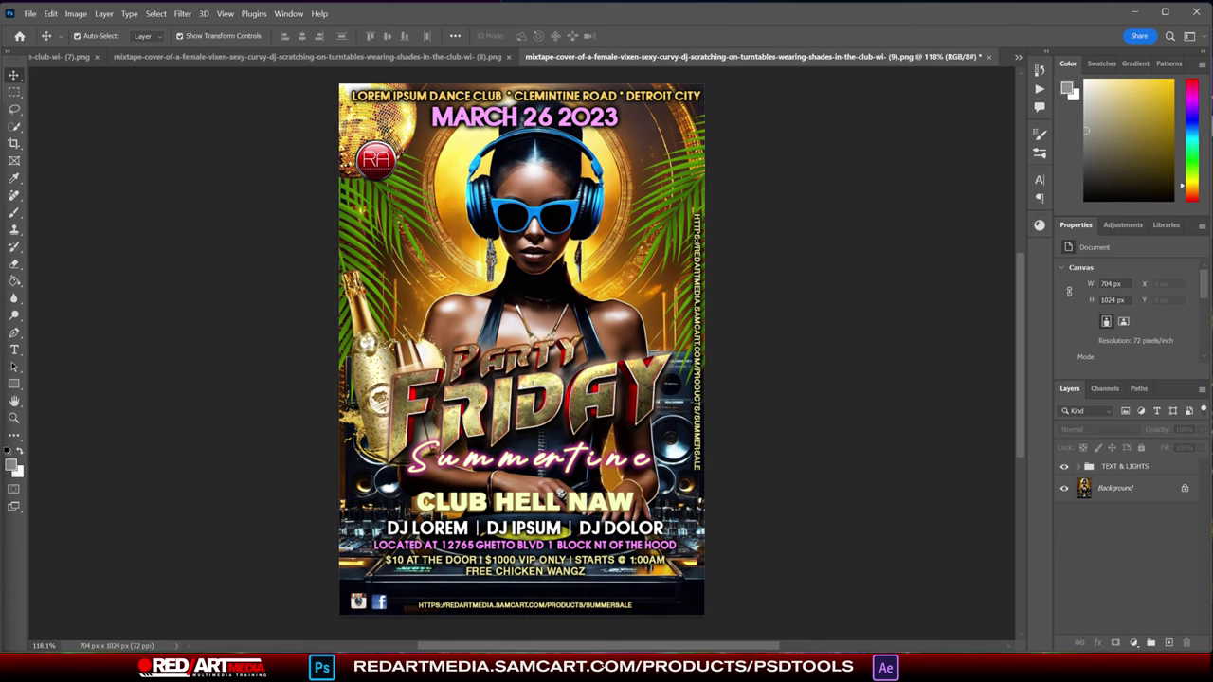
key("ctrl+j")
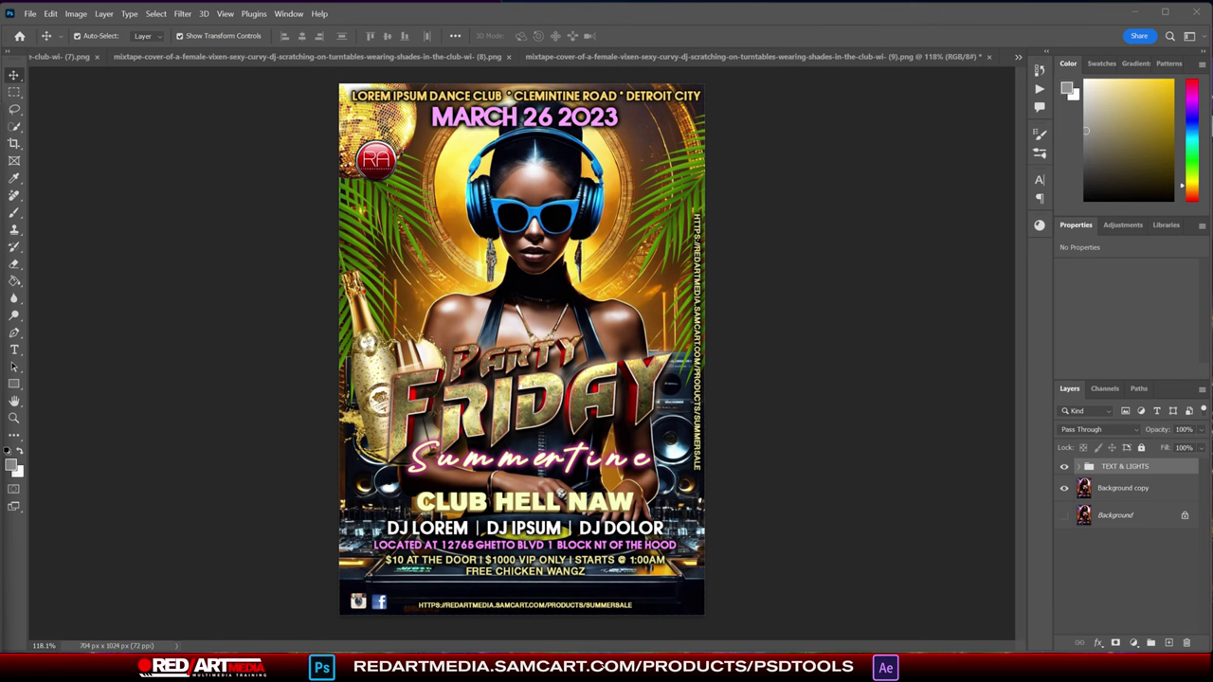
left_click_drag(100, 119, 875, 107)
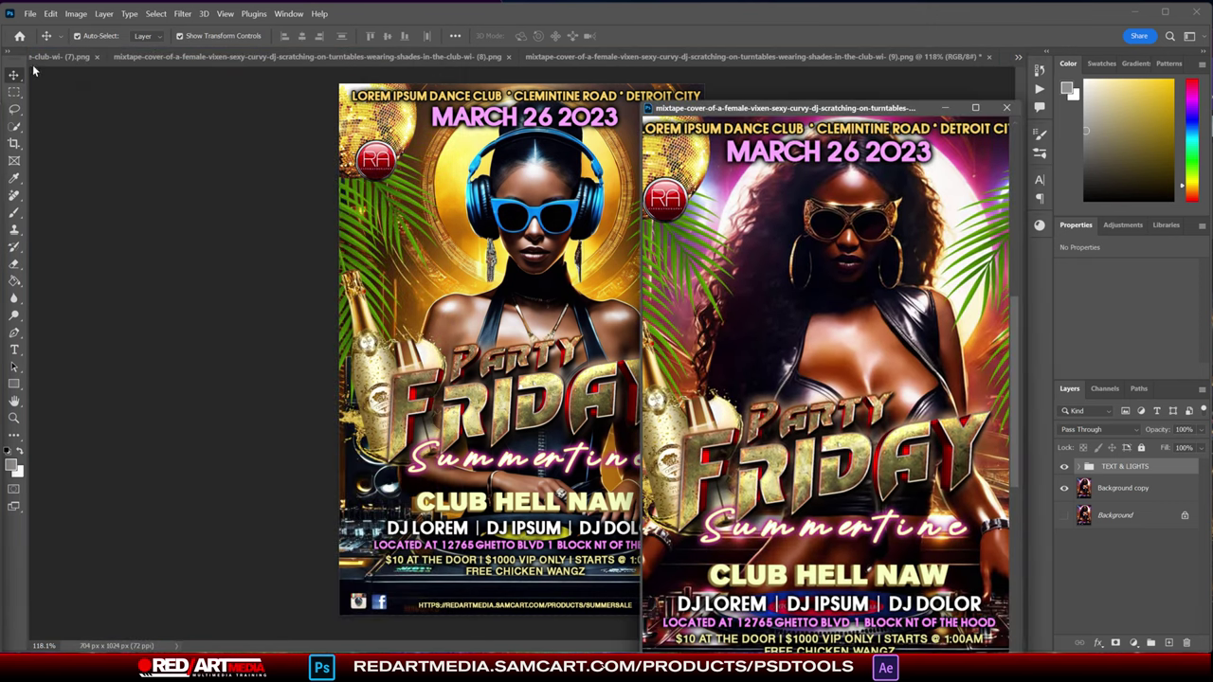
left_click_drag(56, 56, 273, 128)
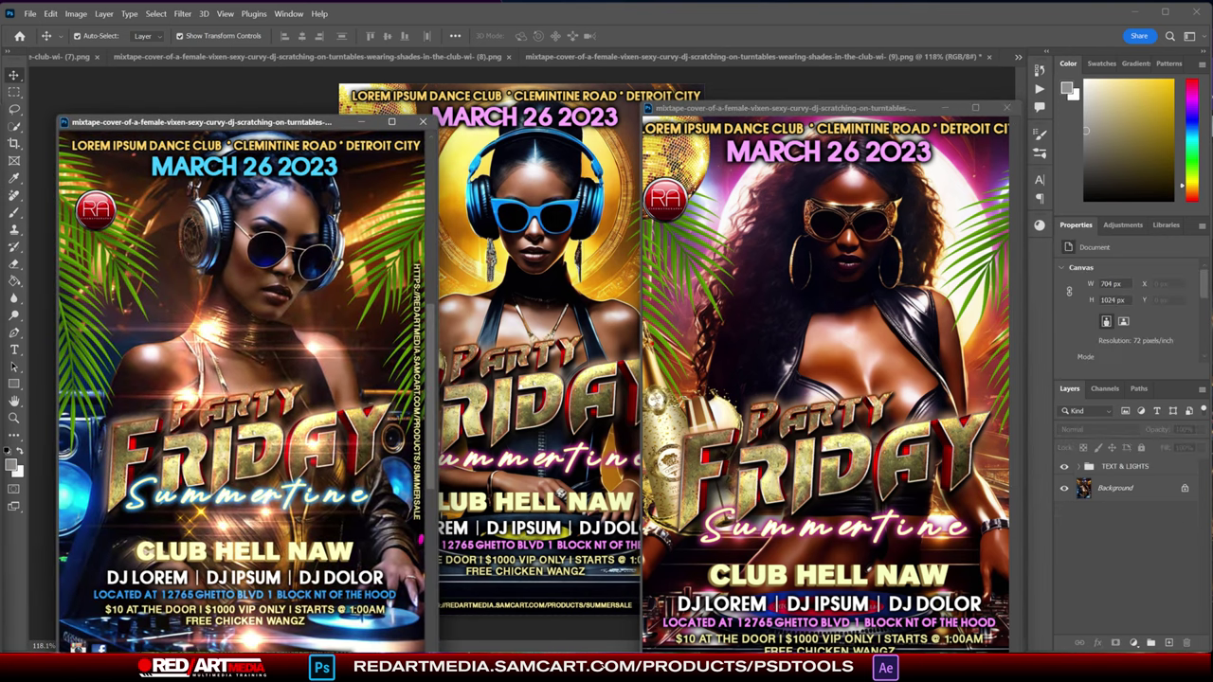
left_click_drag(57, 56, 608, 183)
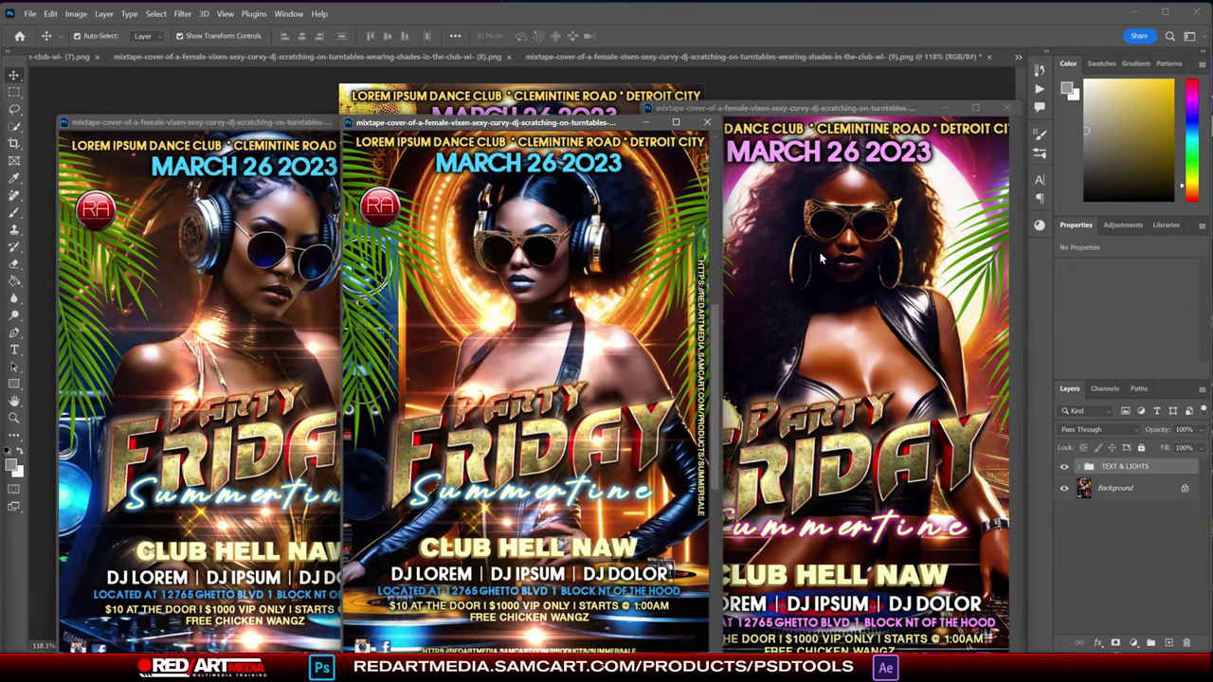
left_click_drag(582, 124, 537, 112)
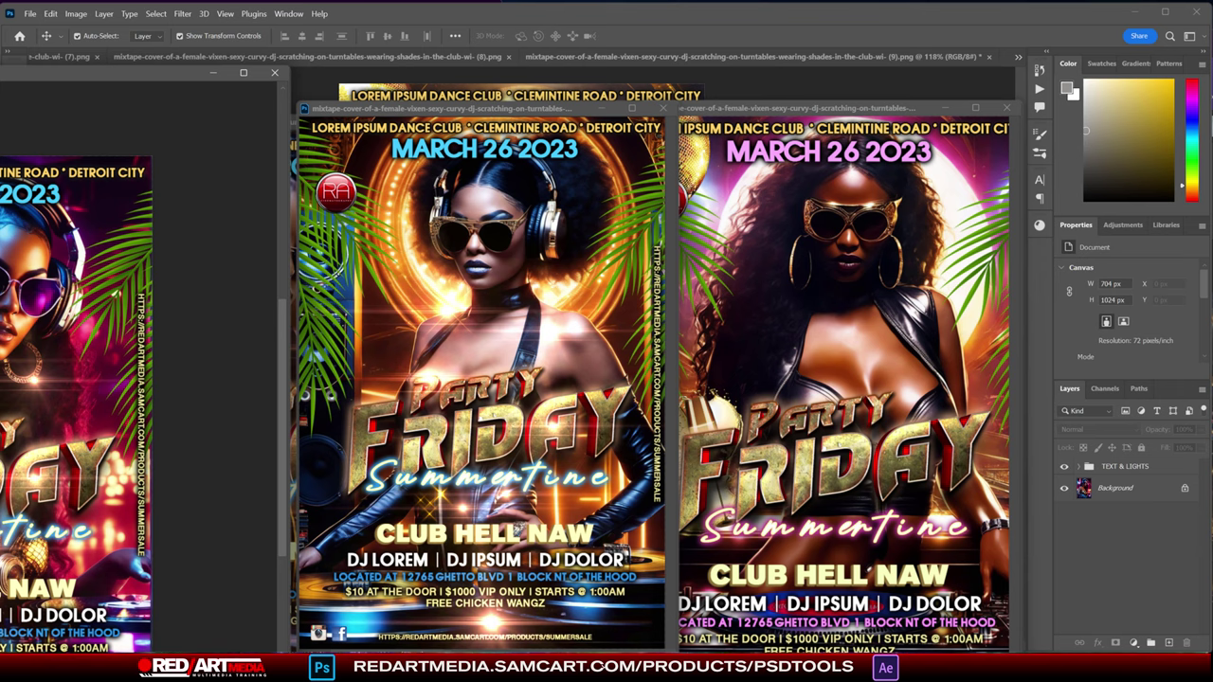
left_click_drag(142, 76, 243, 138)
left_click_drag(536, 147, 336, 79)
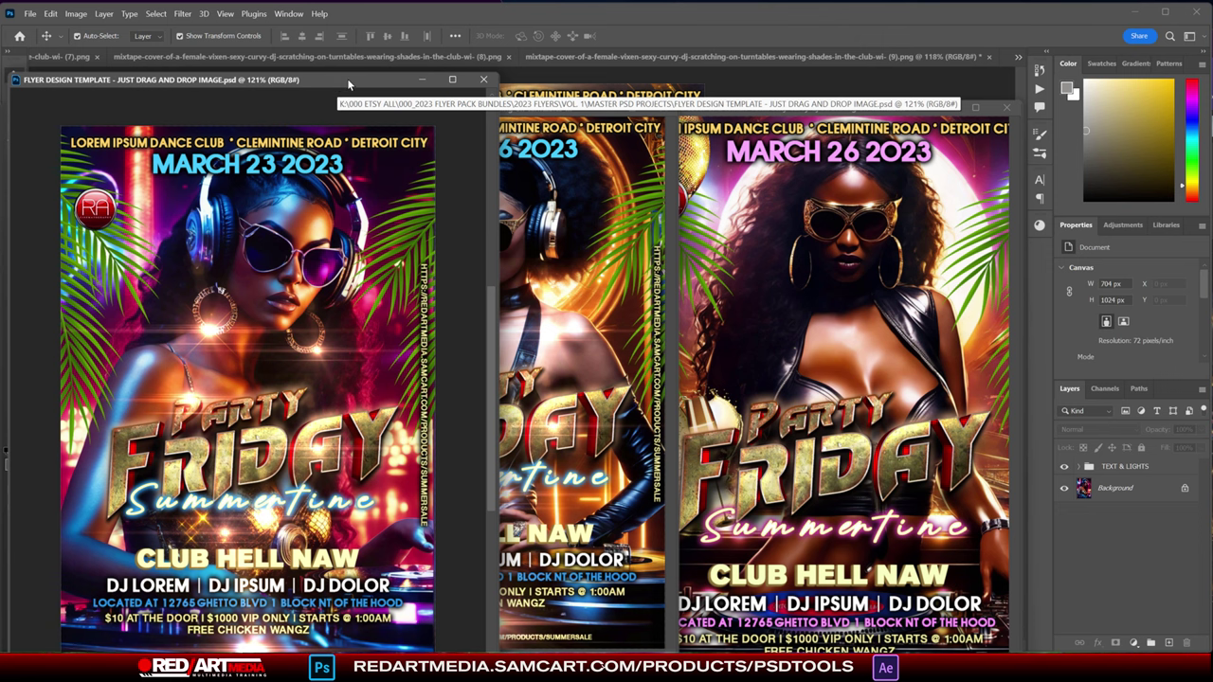
left_click_drag(346, 78, 423, 94)
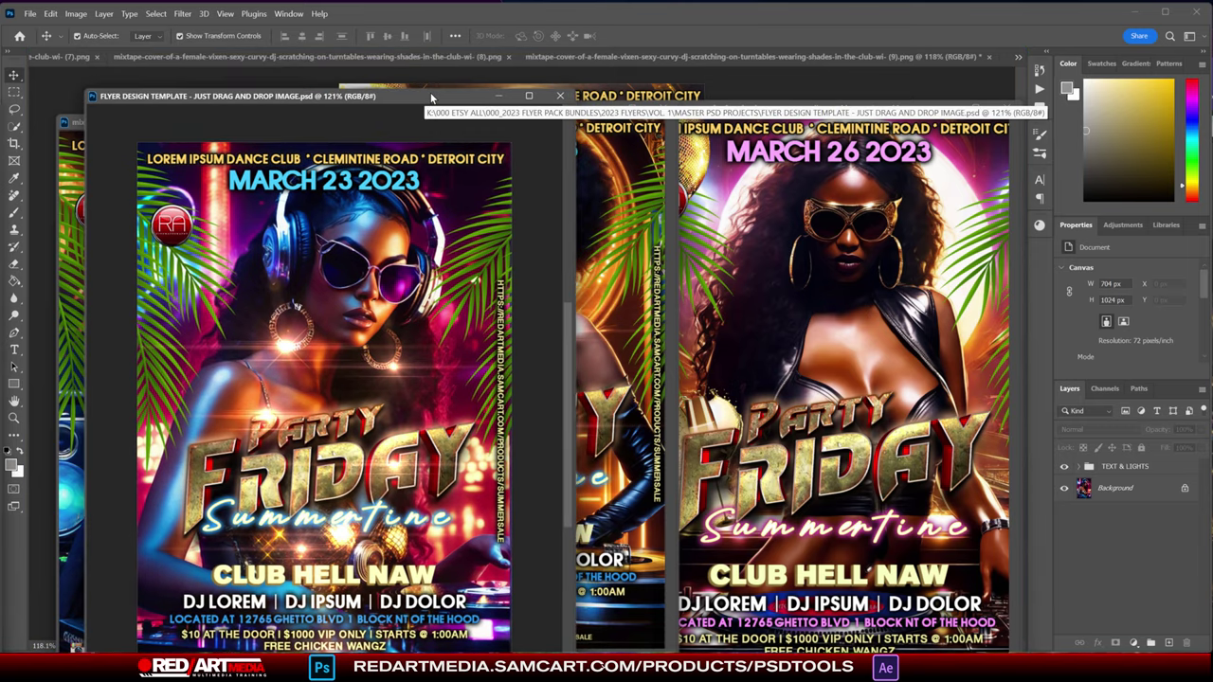
left_click_drag(432, 98, 0, 95)
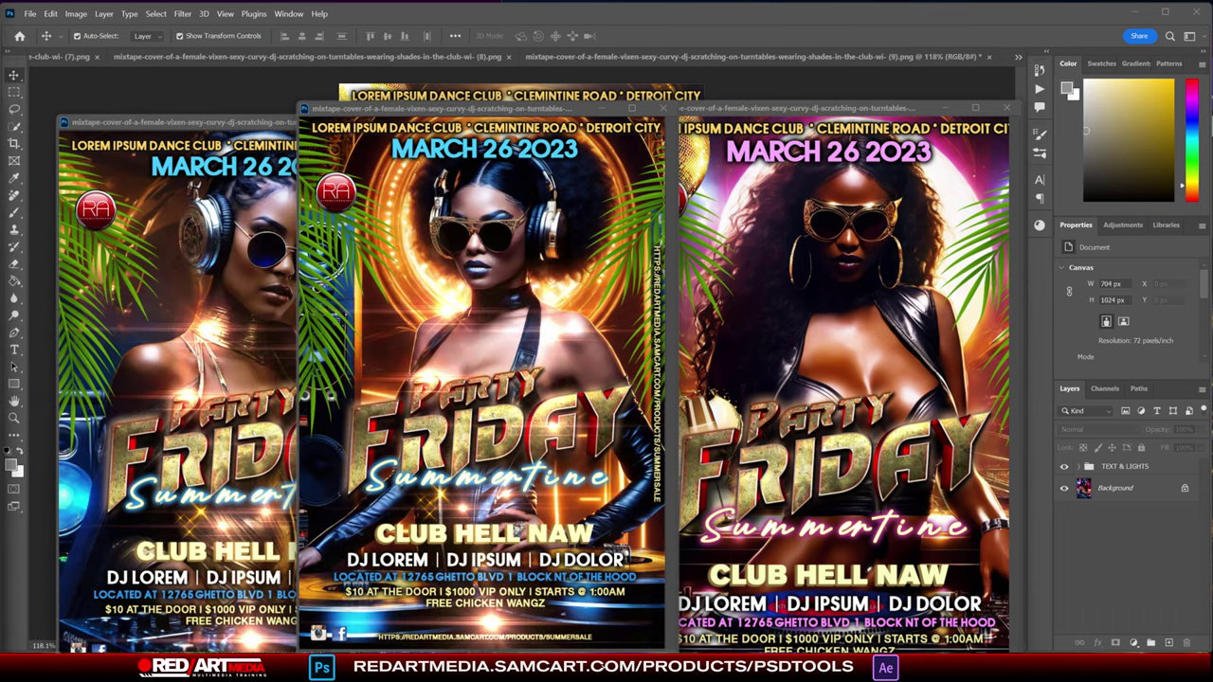
left_click(562, 115)
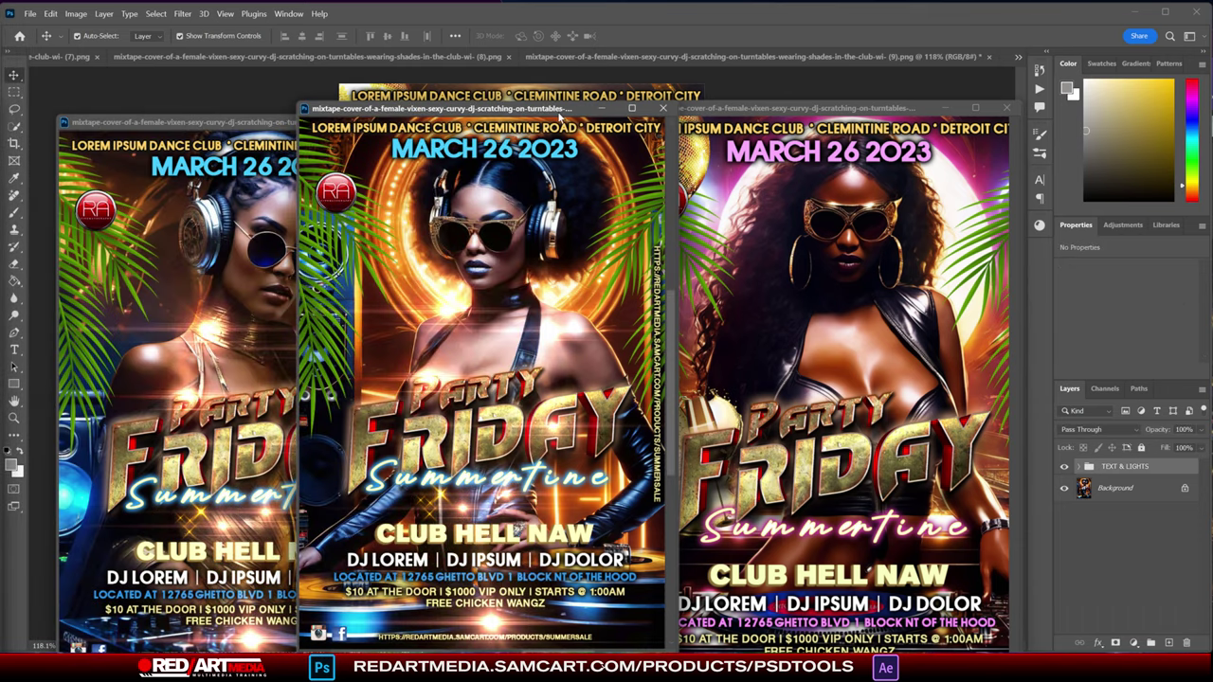
left_click_drag(562, 115, 0, 104)
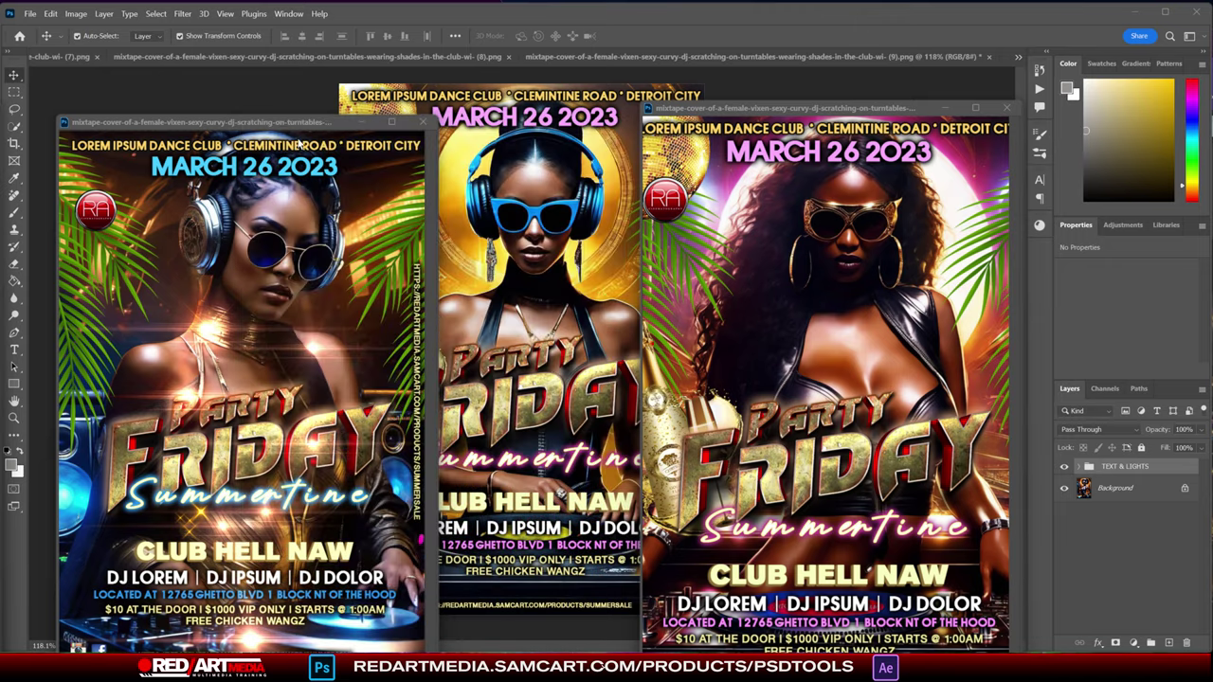
left_click_drag(308, 123, 0, 123)
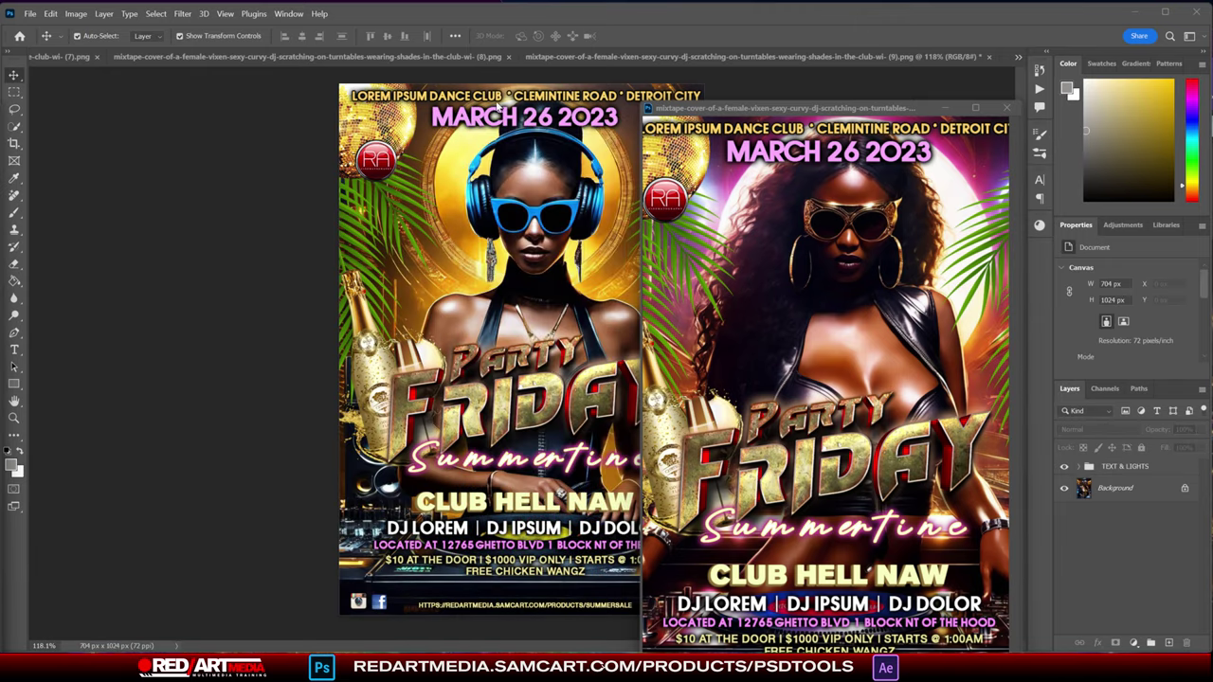
left_click(822, 111)
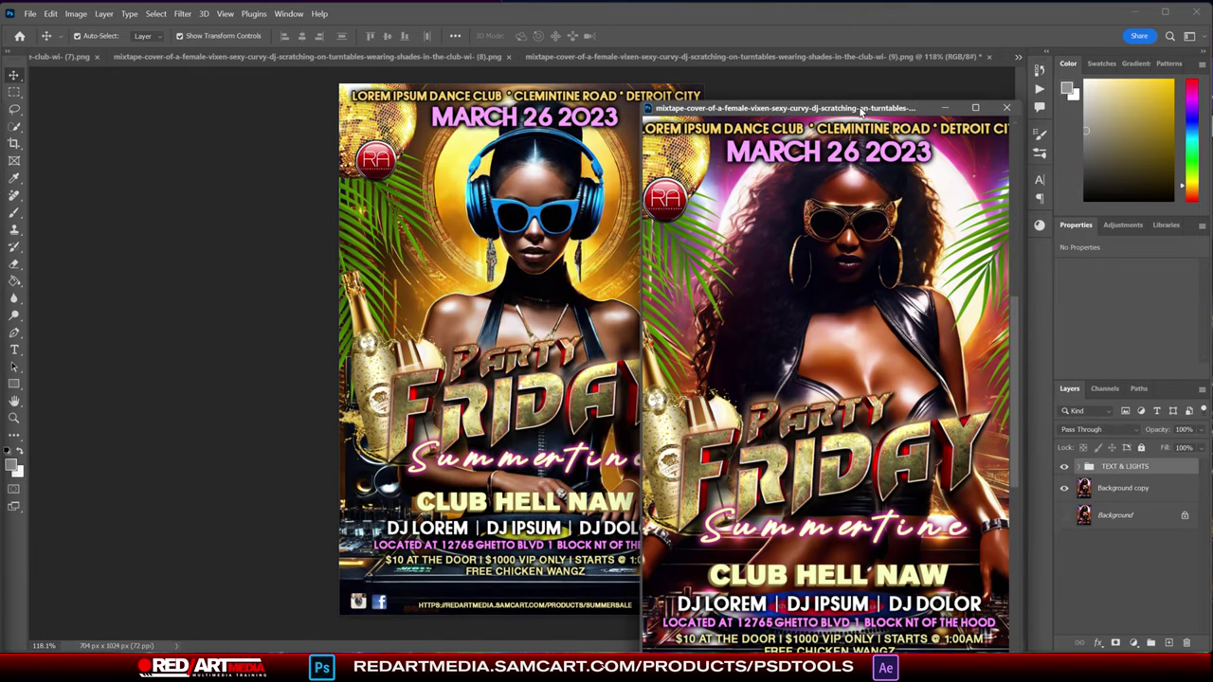
left_click_drag(861, 111, 0, 105)
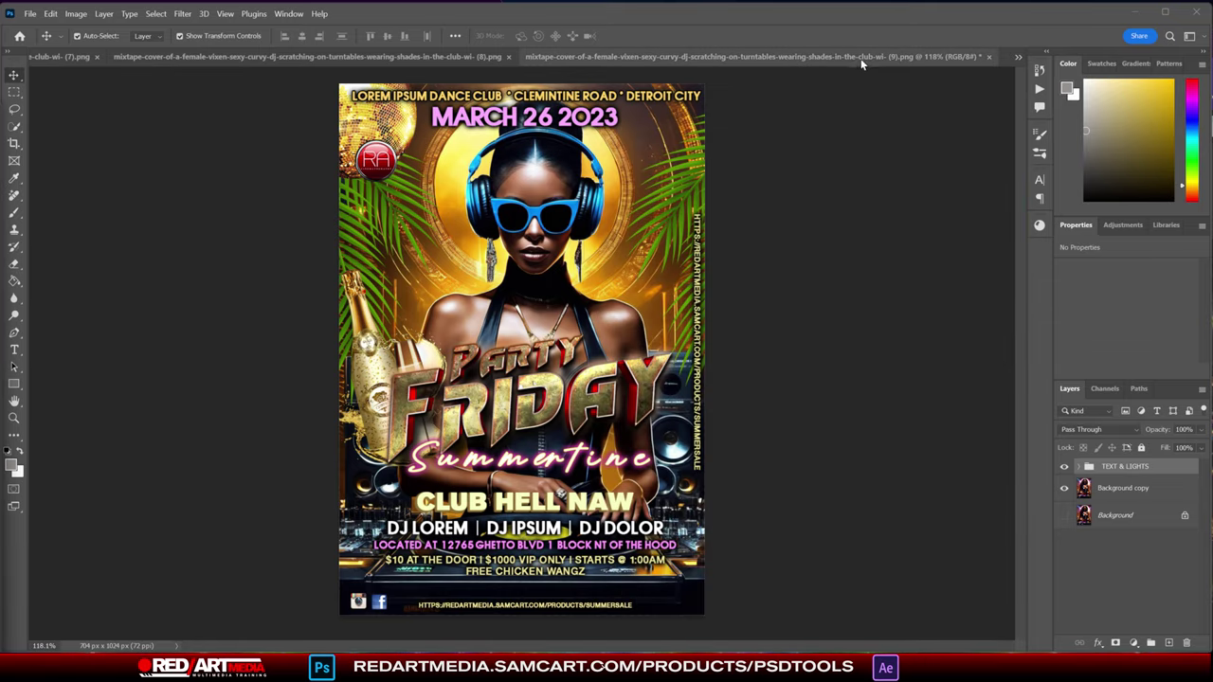
- Turn on the LIGHT FLARES layer in the gold DJ flyer, then float its window aside
left_click(826, 117)
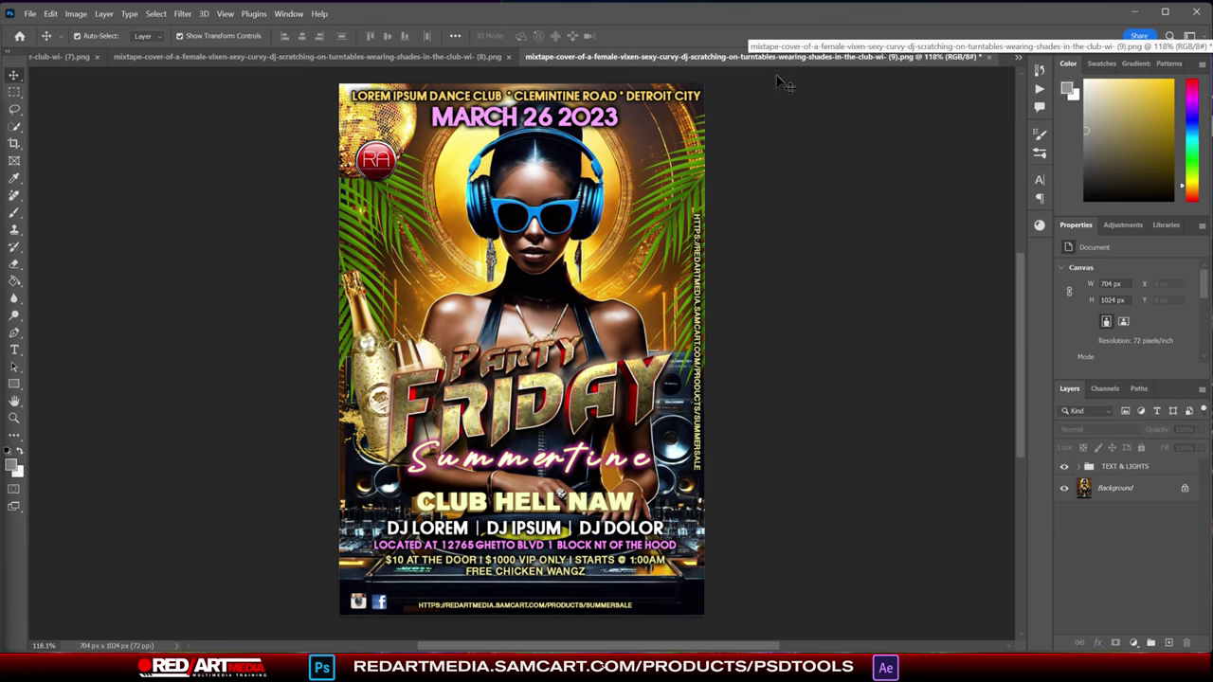
left_click(1075, 471)
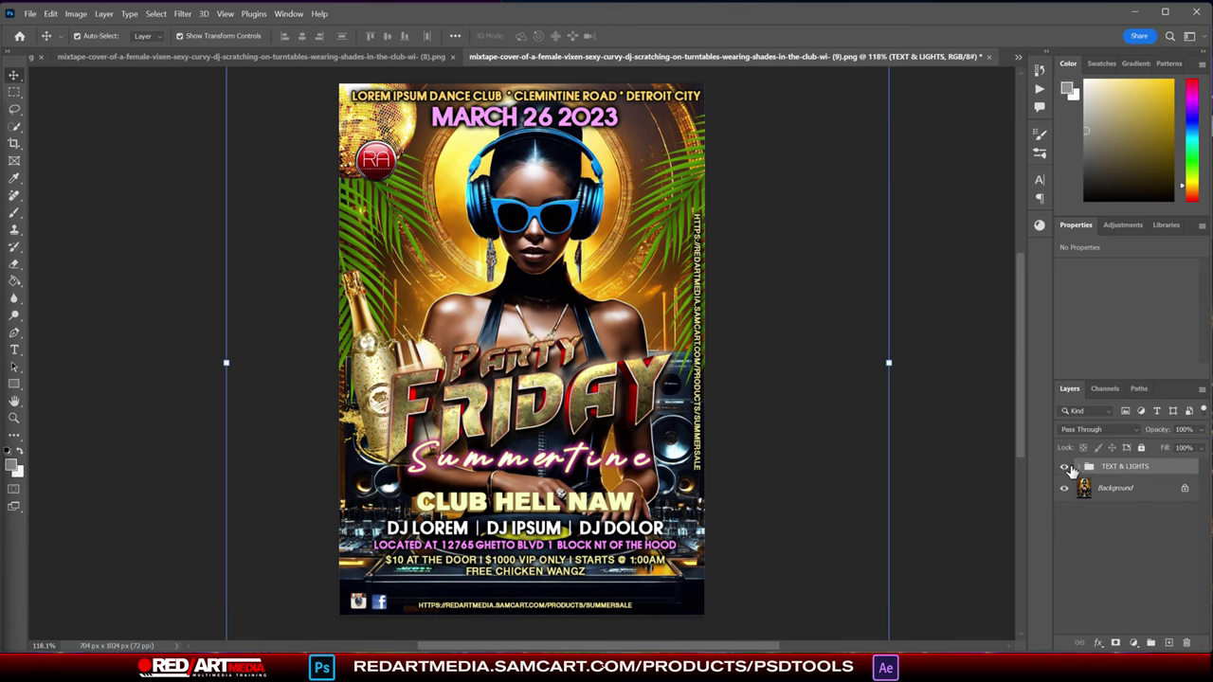
left_click(1077, 467)
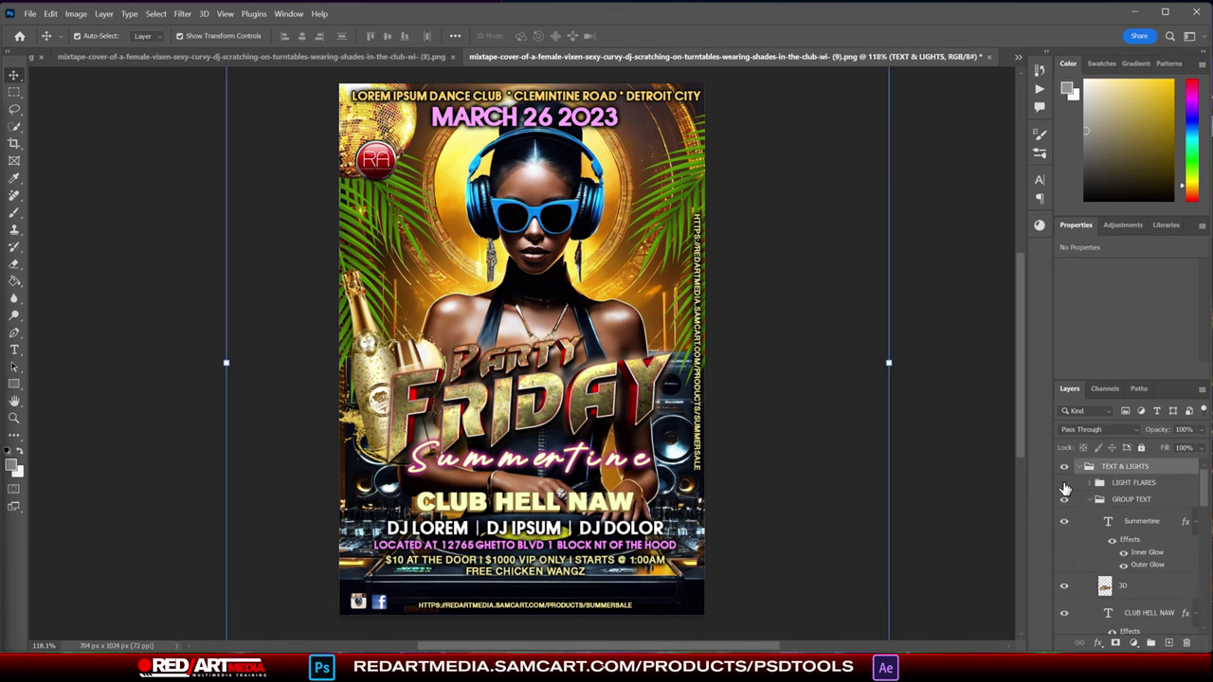
left_click(1064, 483)
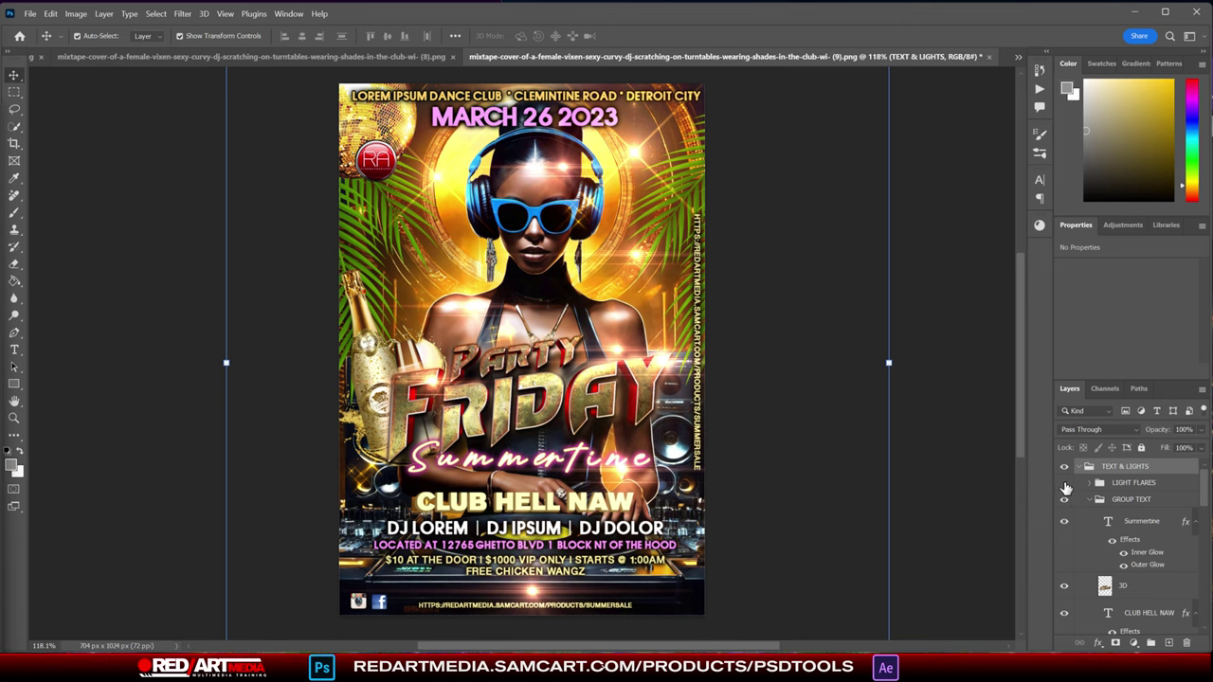
left_click(1063, 484)
left_click(1063, 483)
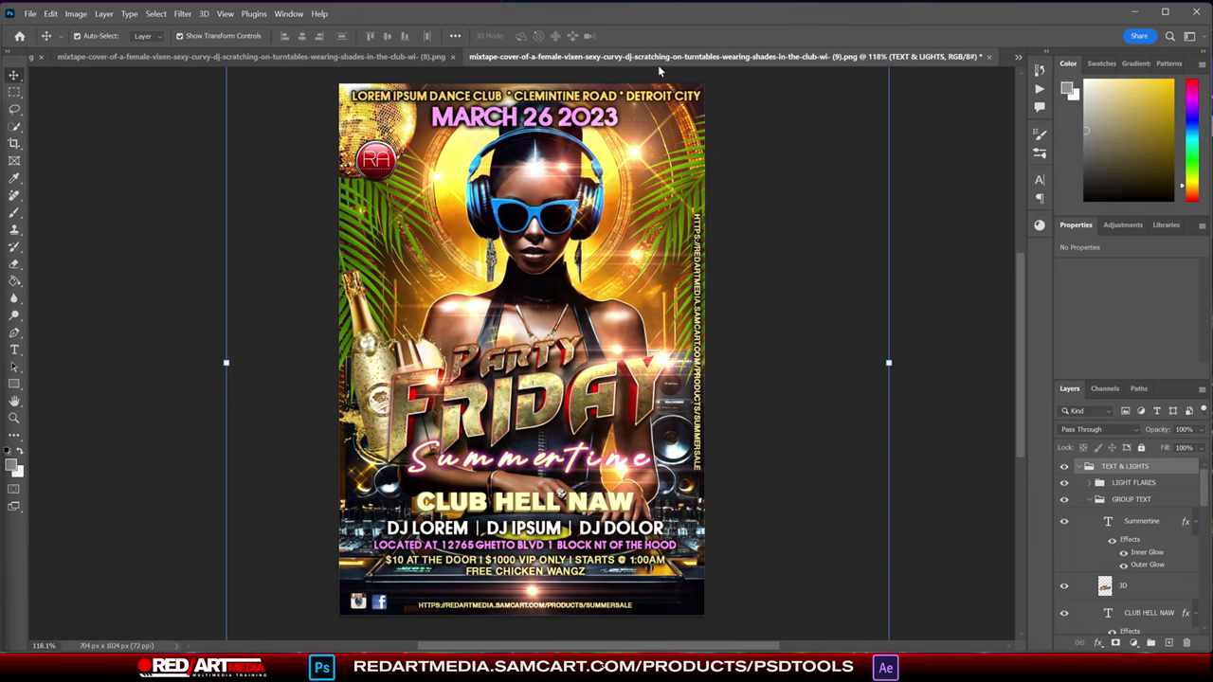
left_click_drag(669, 61, 0, 90)
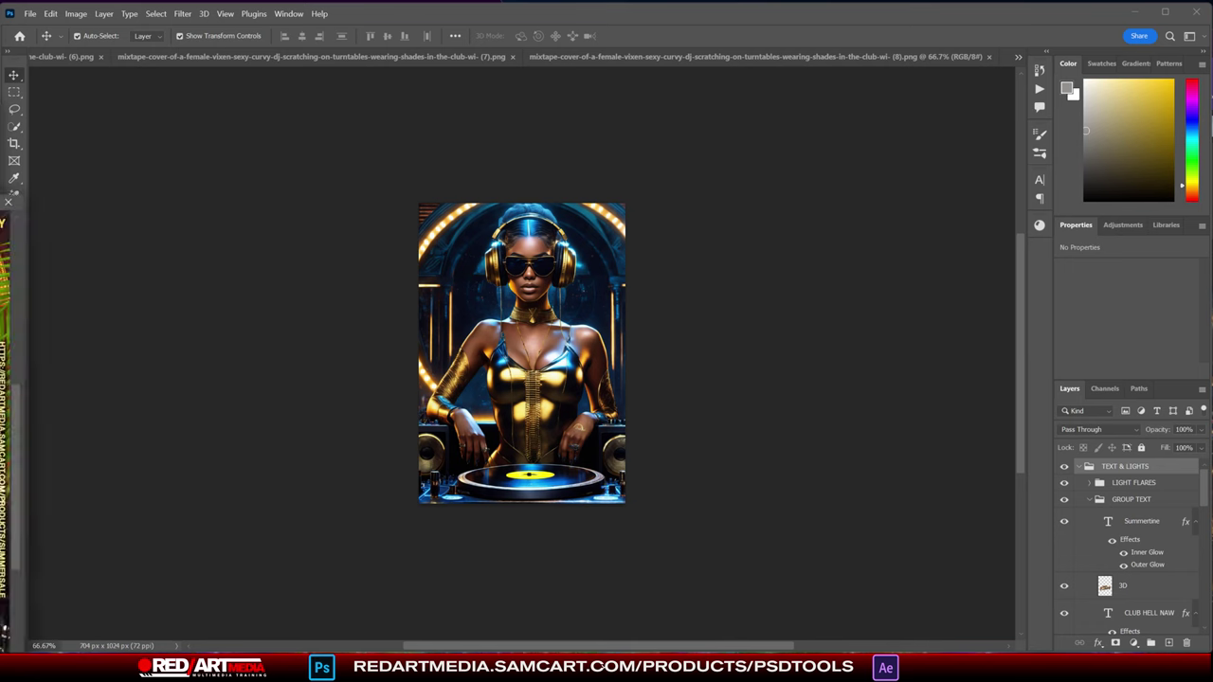
- Copy the flyer's TEXT & LIGHTS group onto the gold-headphones DJ image (8), fitted on screen
left_click(745, 319)
key("ctrl+0")
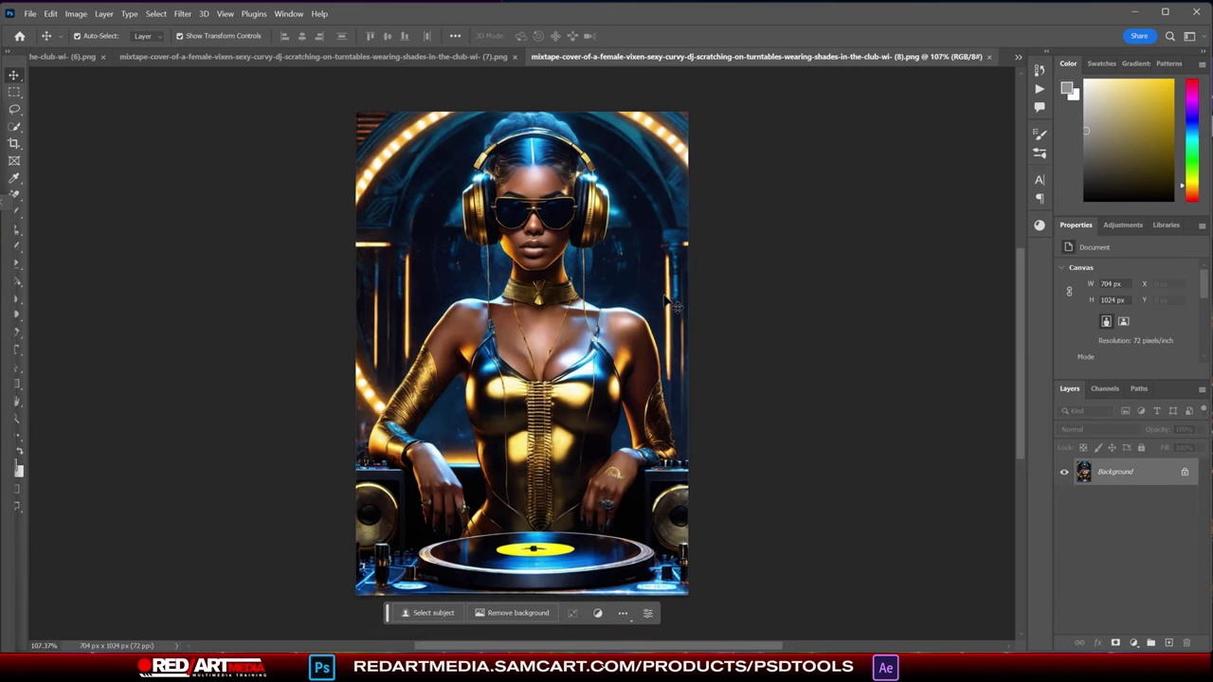
left_click(2, 180)
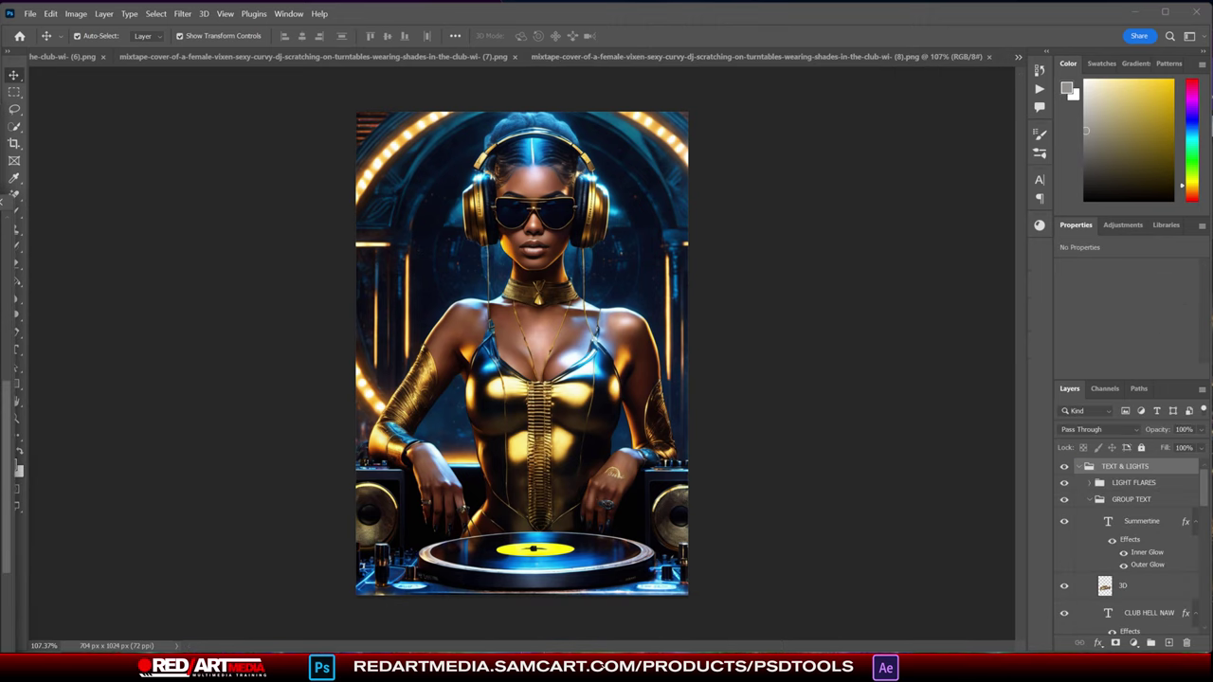
left_click(1079, 466)
left_click_drag(1094, 466, 547, 232)
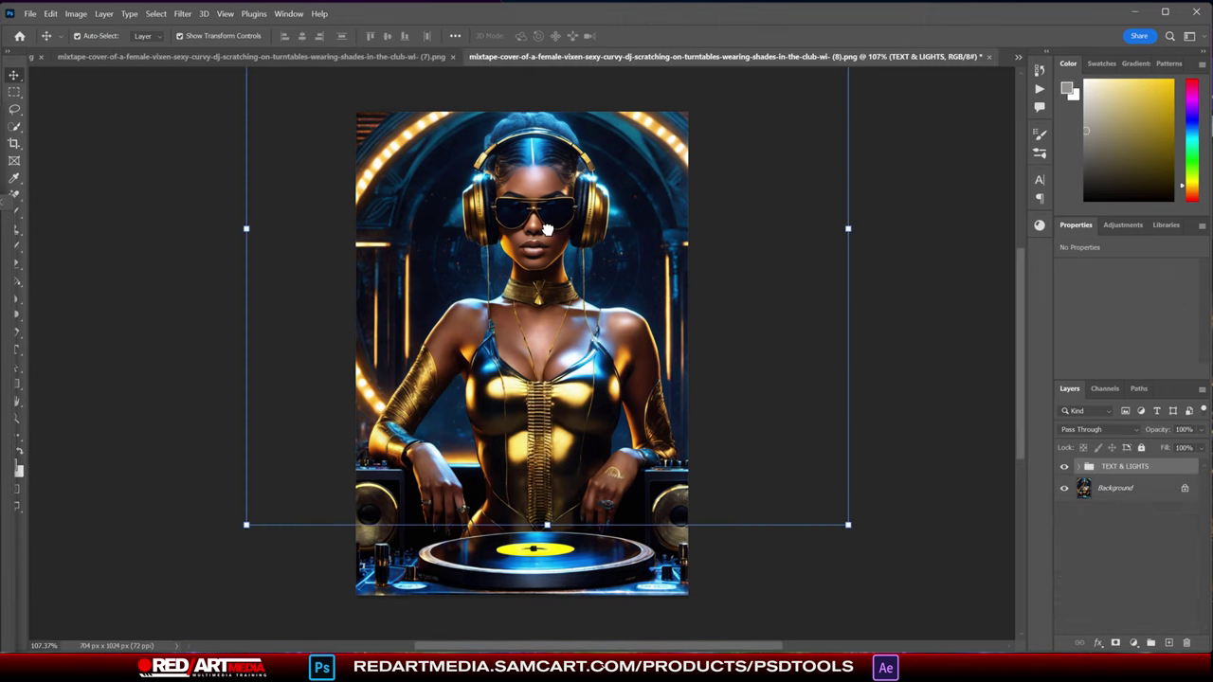
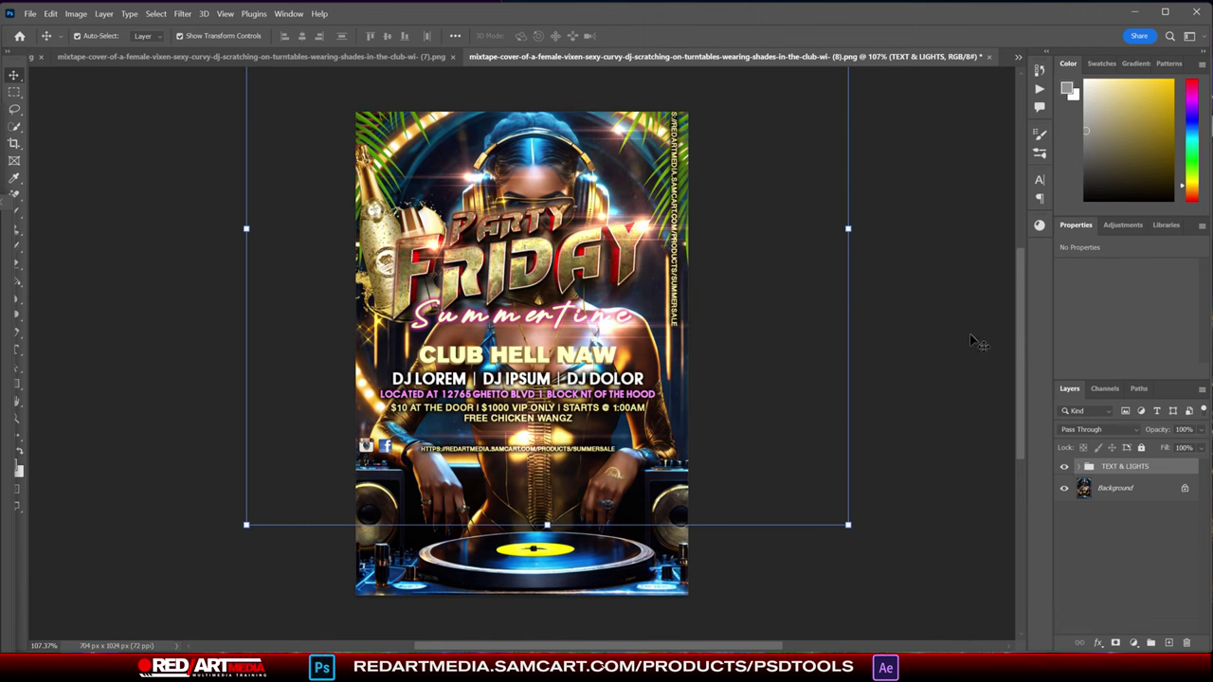
- Shift the TEXT & LIGHTS group down and slightly right to reveal the address and date
key("shift+Down")
key("shift+Down")
key("shift+Down")
key("shift+Down")
key("shift+Down")
key("shift+Down")
key("shift+Down")
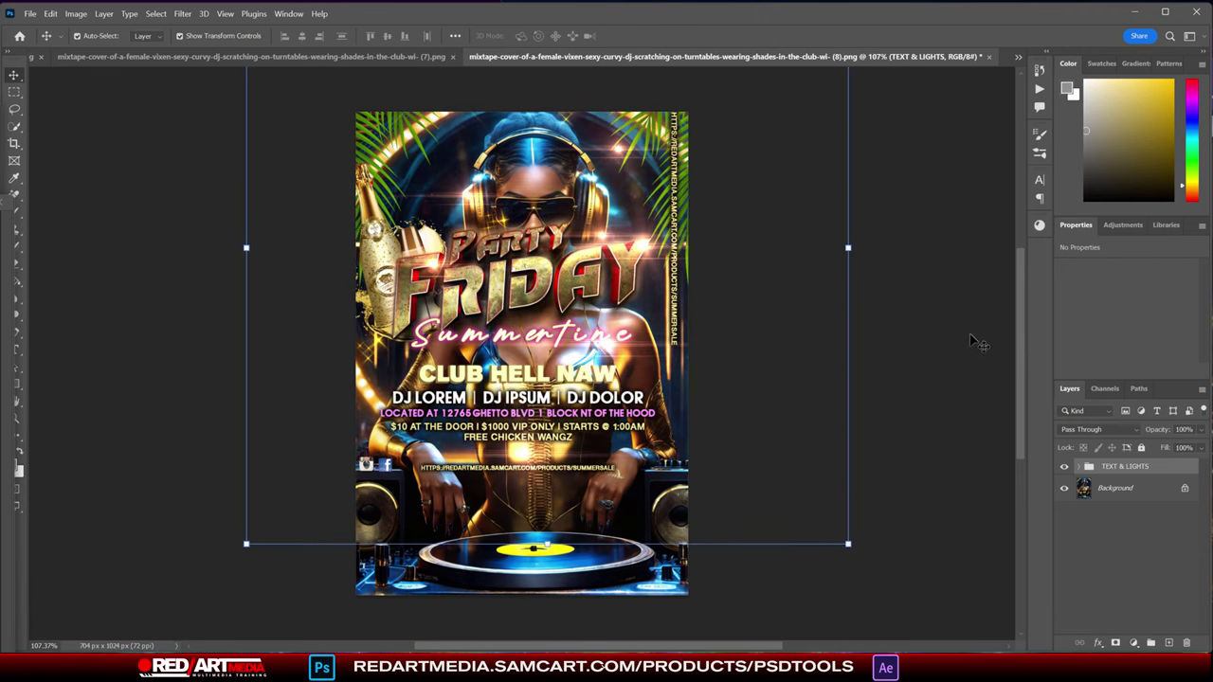
key("shift+Down")
key("shift+Down")
key("shift+Down")
key("shift+Down")
key("shift+Down")
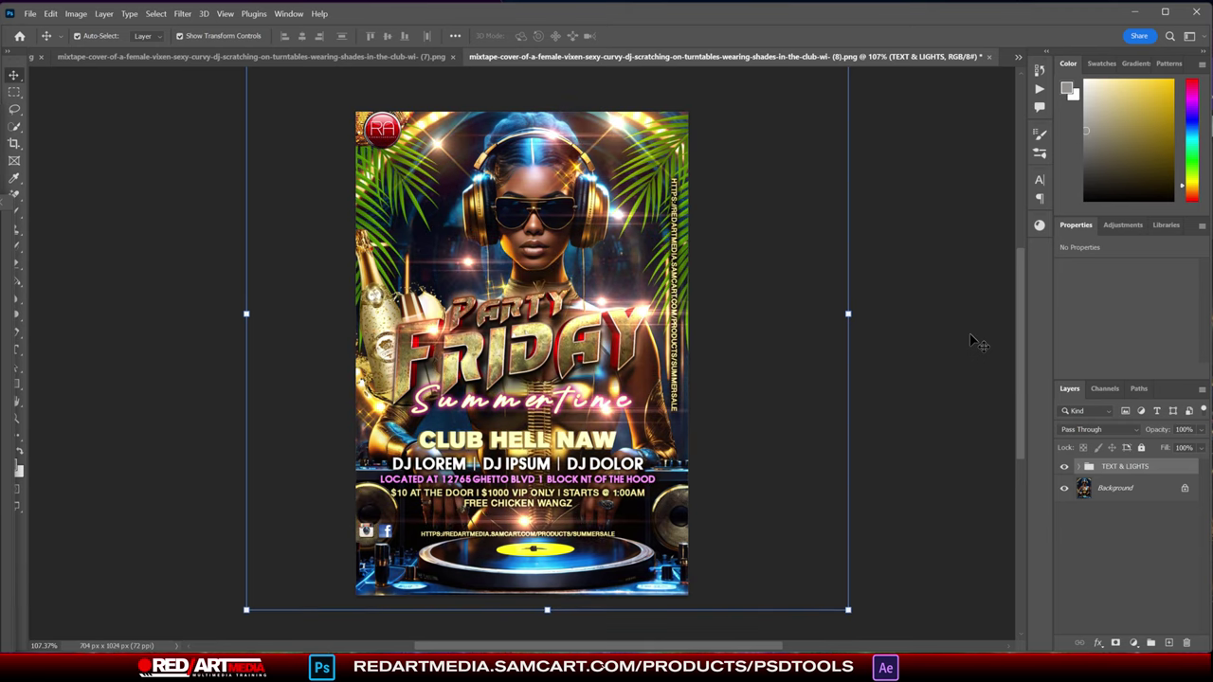
key("shift+Down")
key("shift+Down")
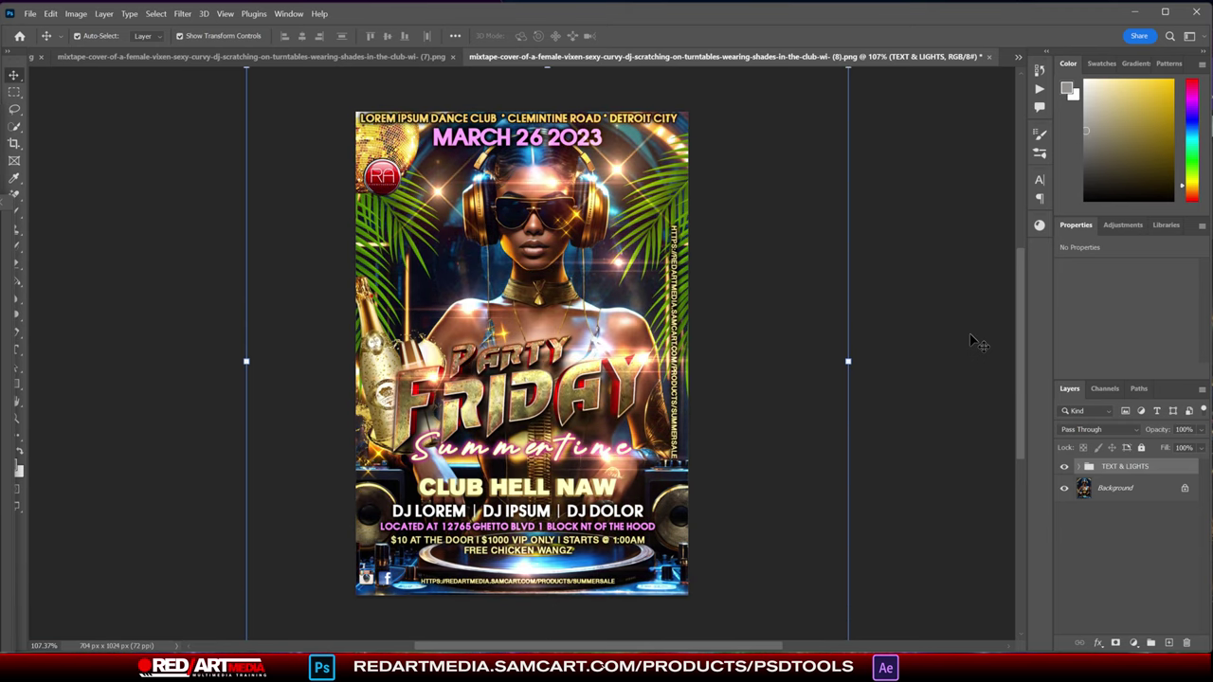
key("shift+Right")
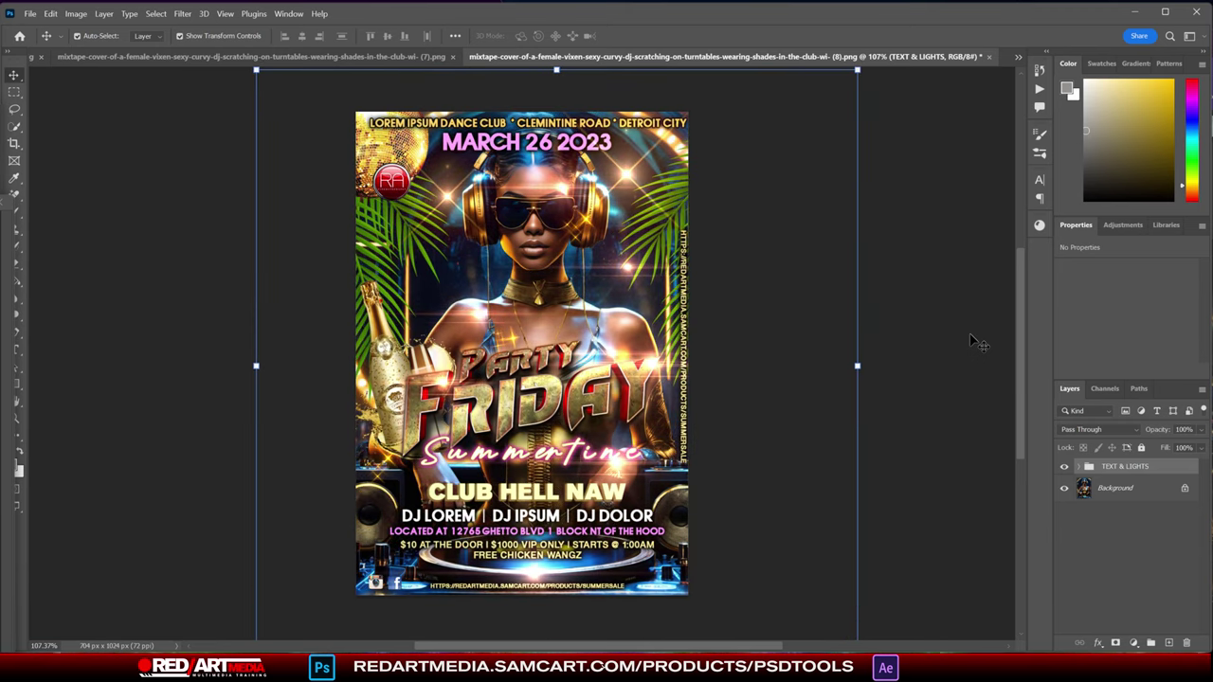
left_click(949, 297)
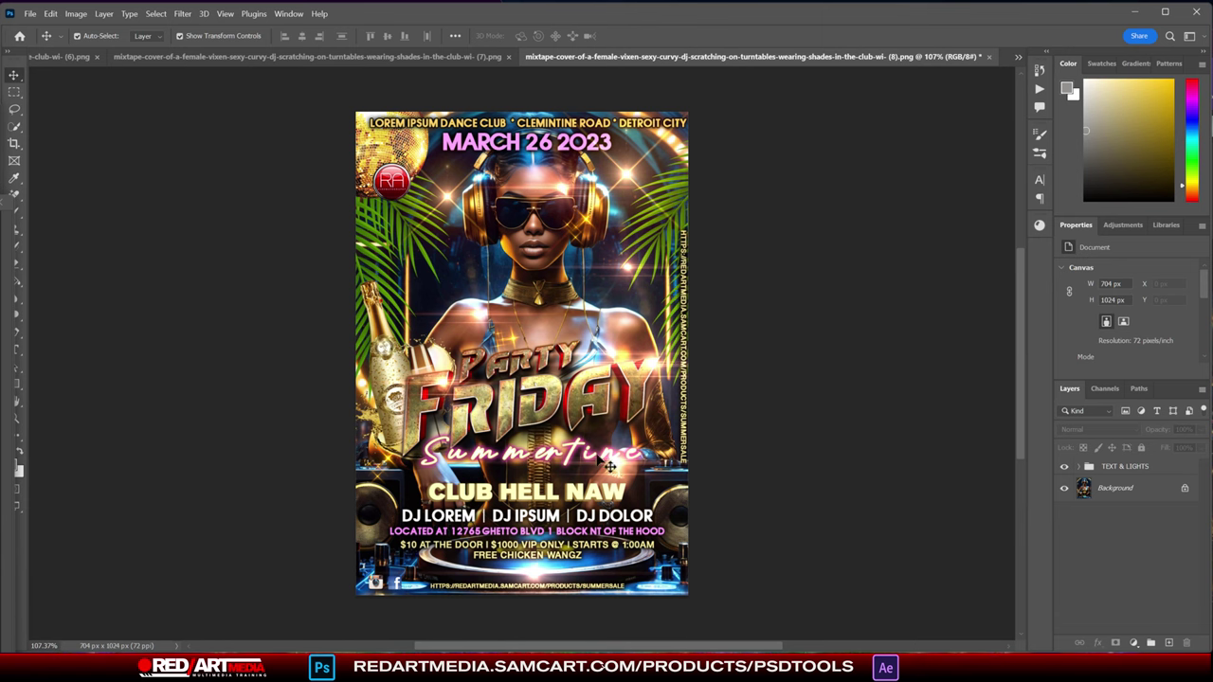
- Duplicate the flare Layer 2 copy 7 and place the copy up and to the left
left_click(589, 462)
left_click(901, 322)
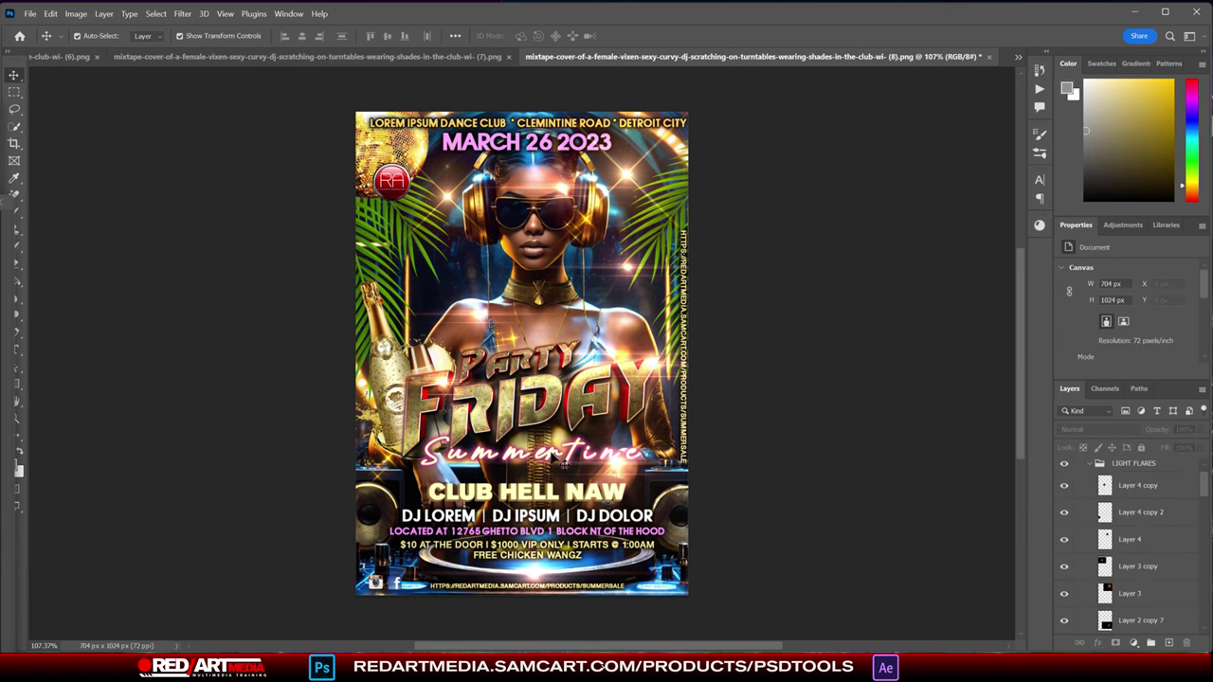
left_click(553, 464)
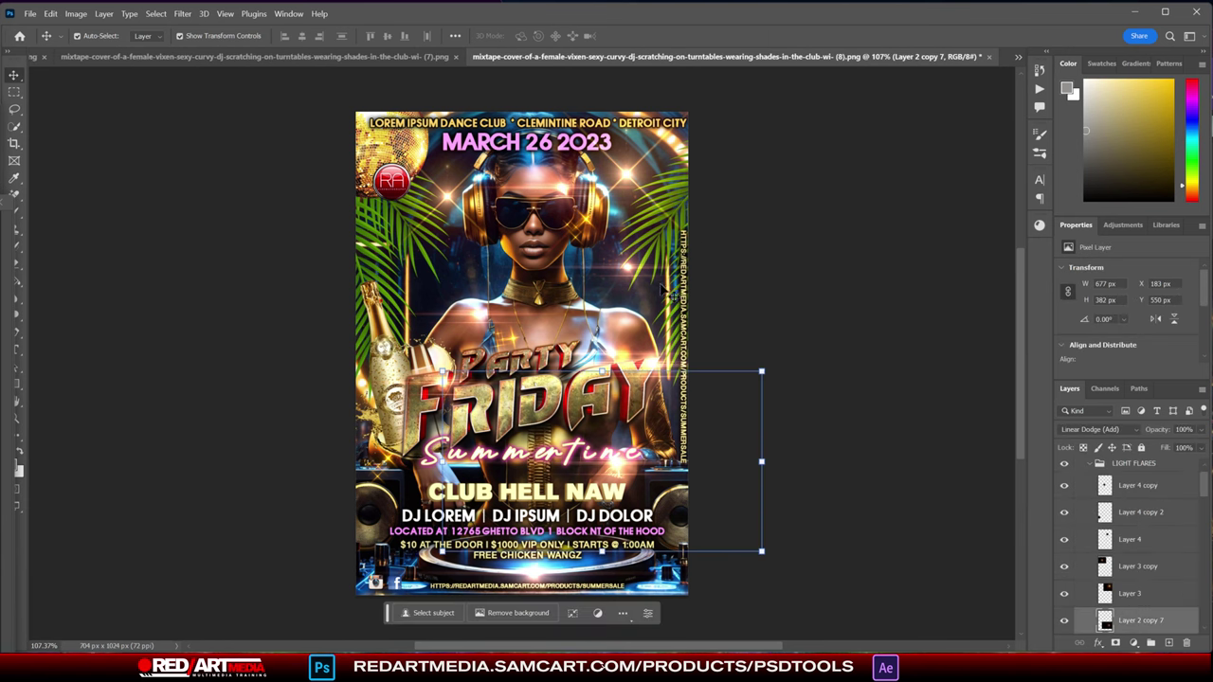
key("ctrl+j")
left_click_drag(613, 546, 440, 466)
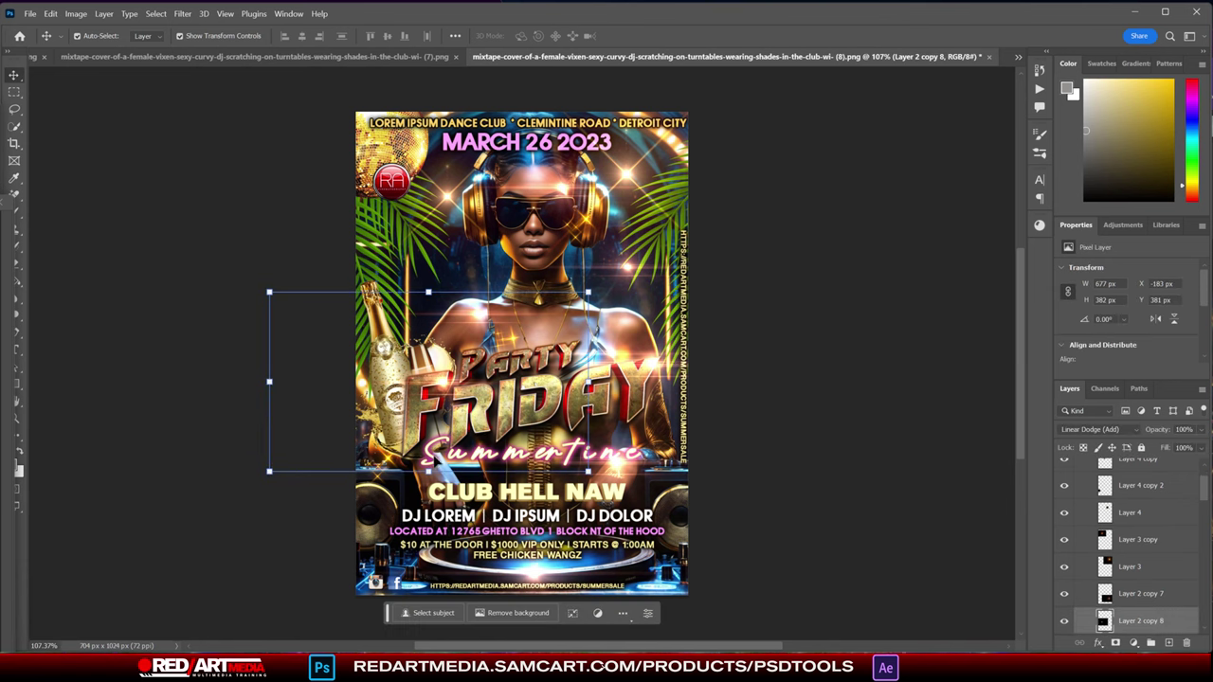
left_click(881, 322)
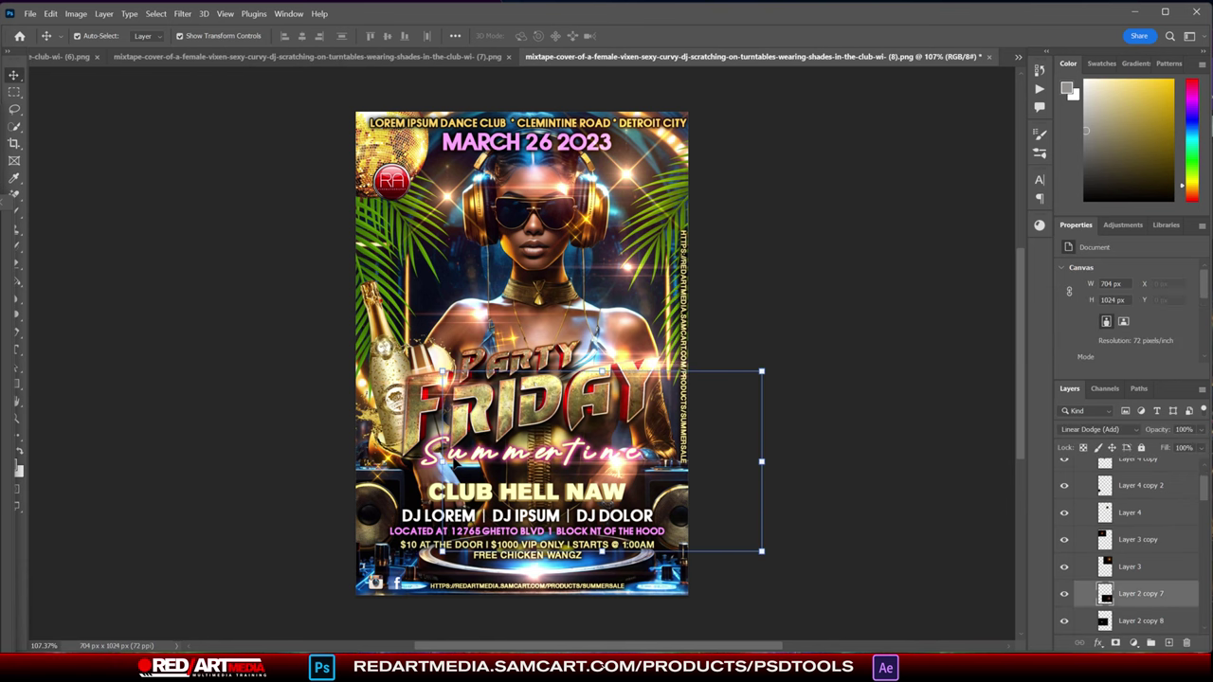
left_click(442, 467)
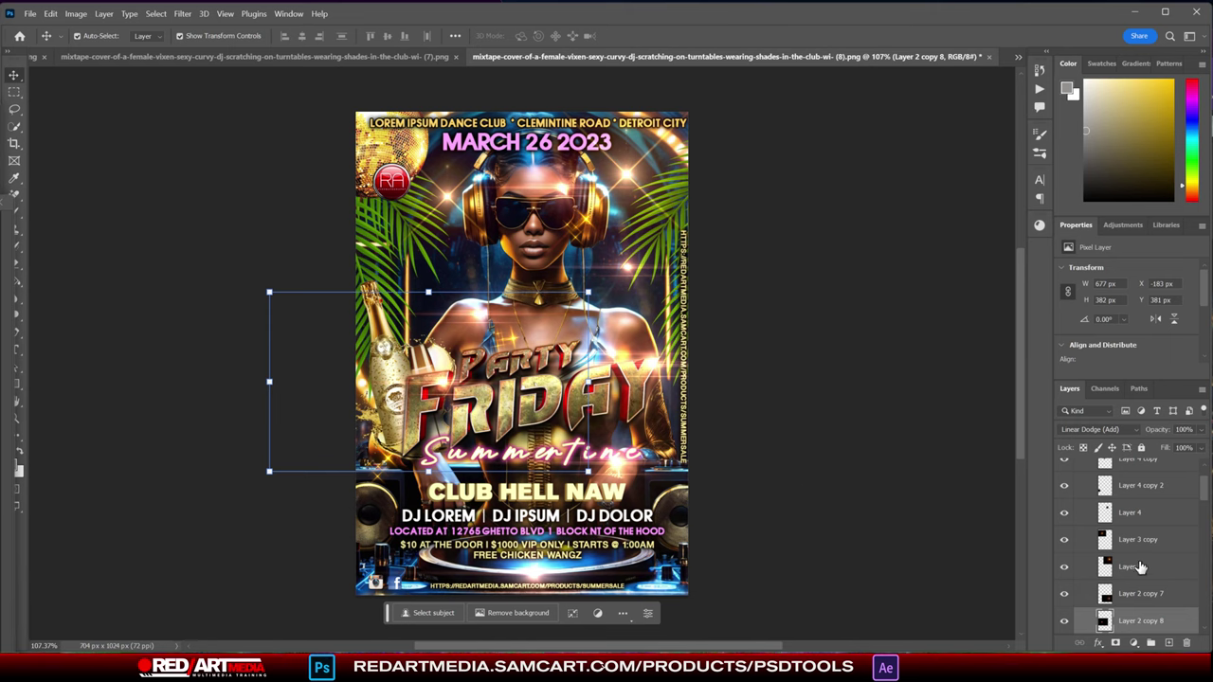
- Hide the LIGHT FLARES group
scroll(1140, 566, "up", 2)
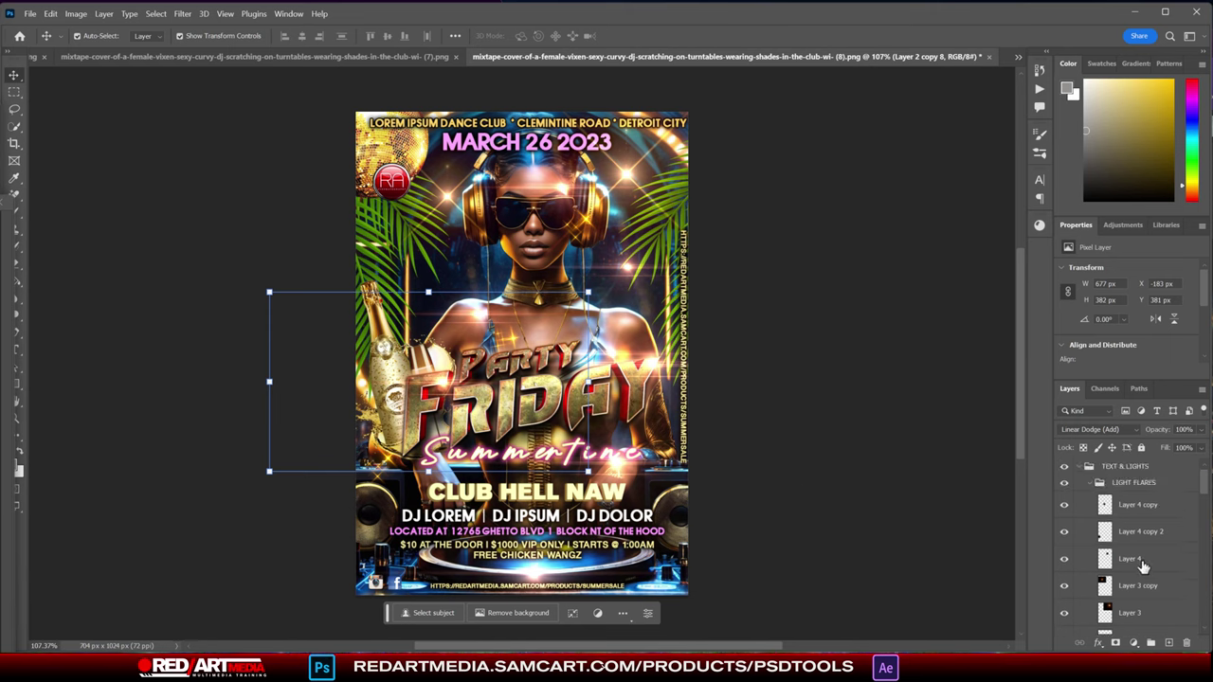
left_click(1089, 484)
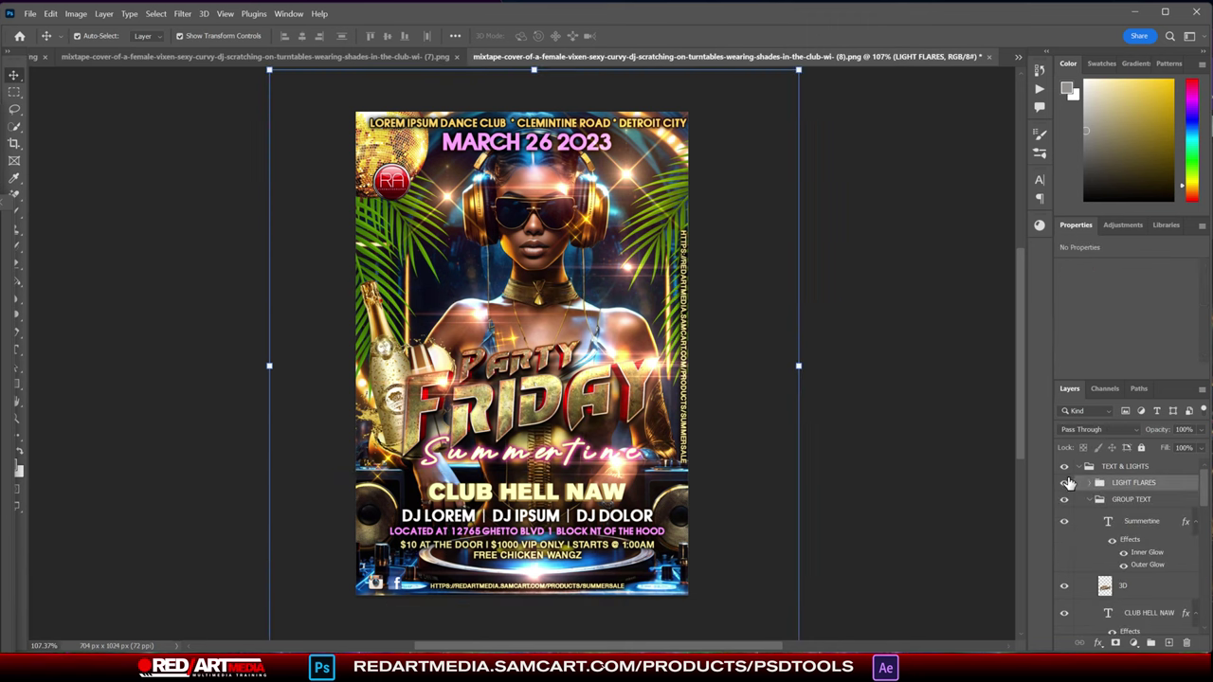
left_click(1063, 483)
left_click(853, 286)
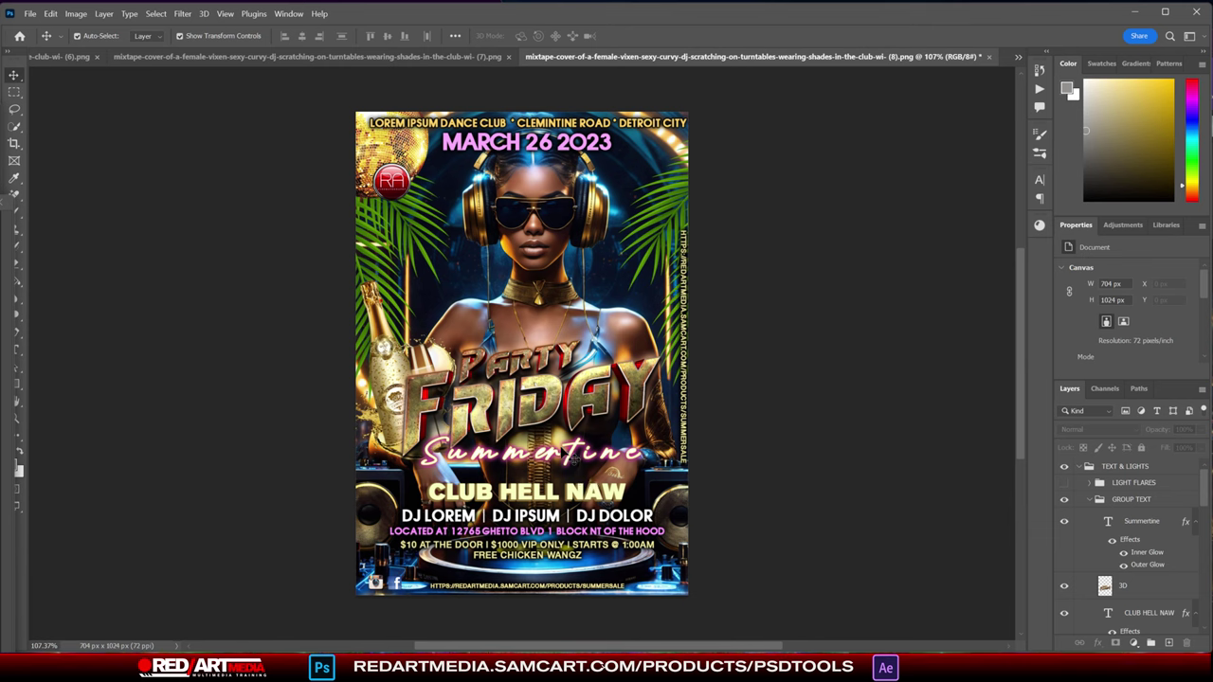
- Nudge the $10 AT THE DOOR price line and the LOCATED AT address line down
left_click(557, 561)
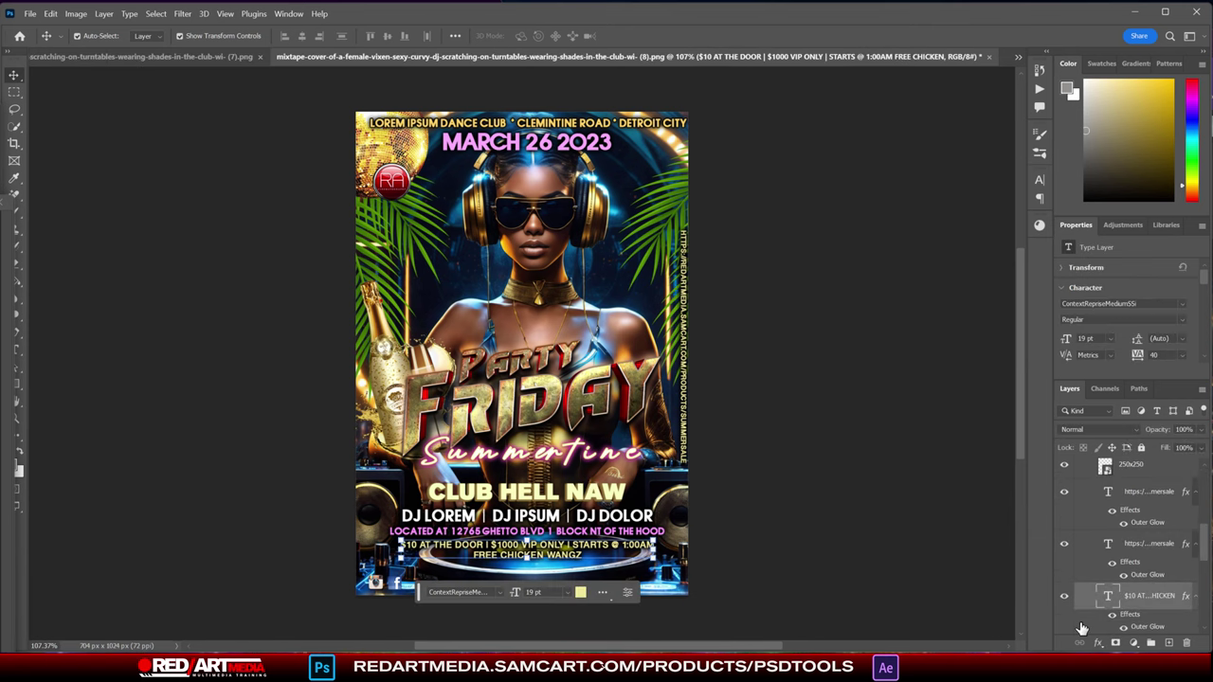
key("shift+Down")
key("Down")
key("Down")
key("Down")
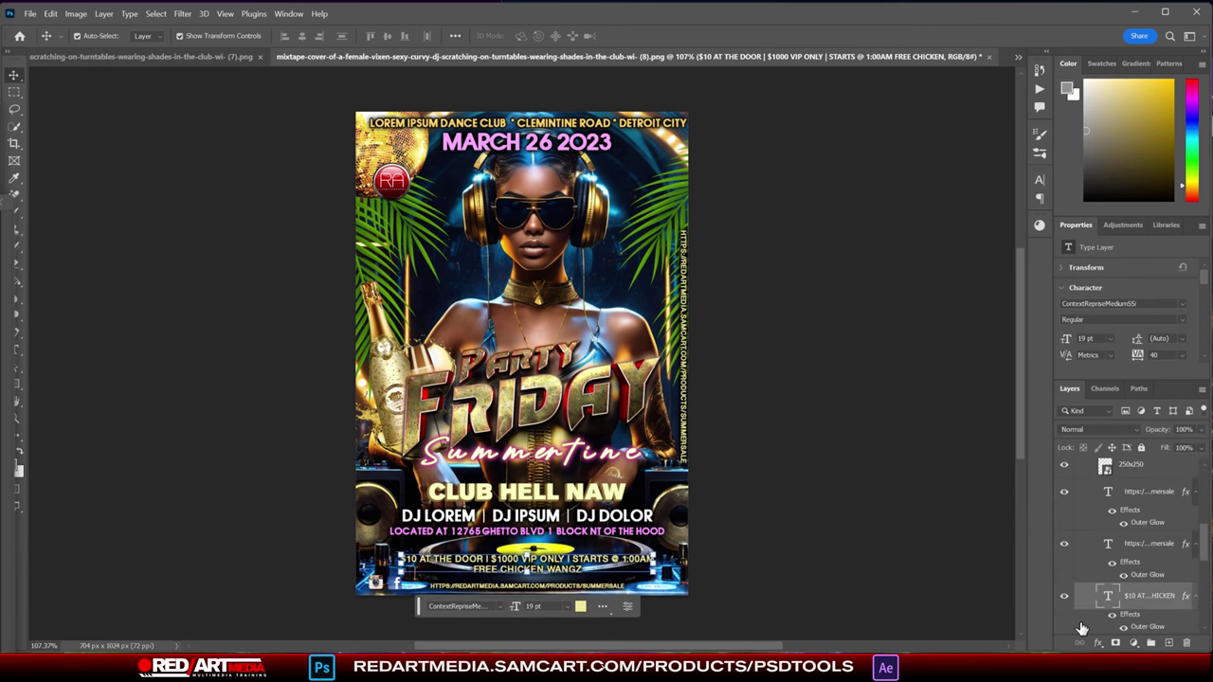
left_click(612, 532)
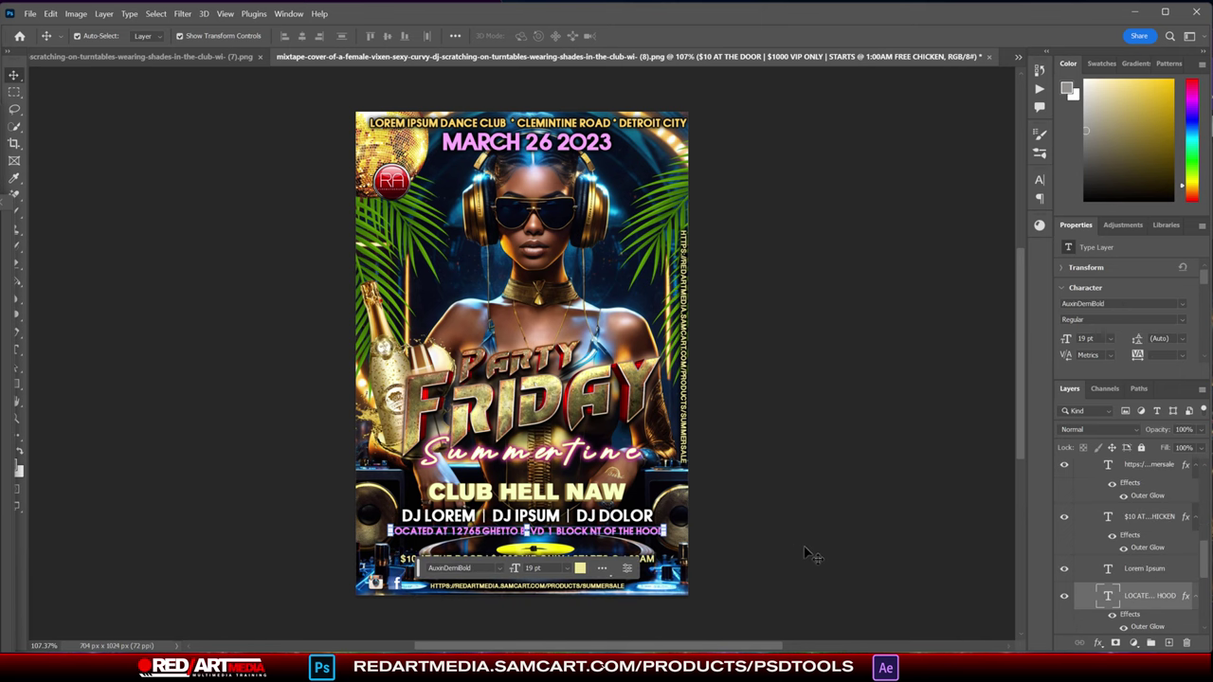
key("shift+Down")
key("Down")
key("Down")
key("Down")
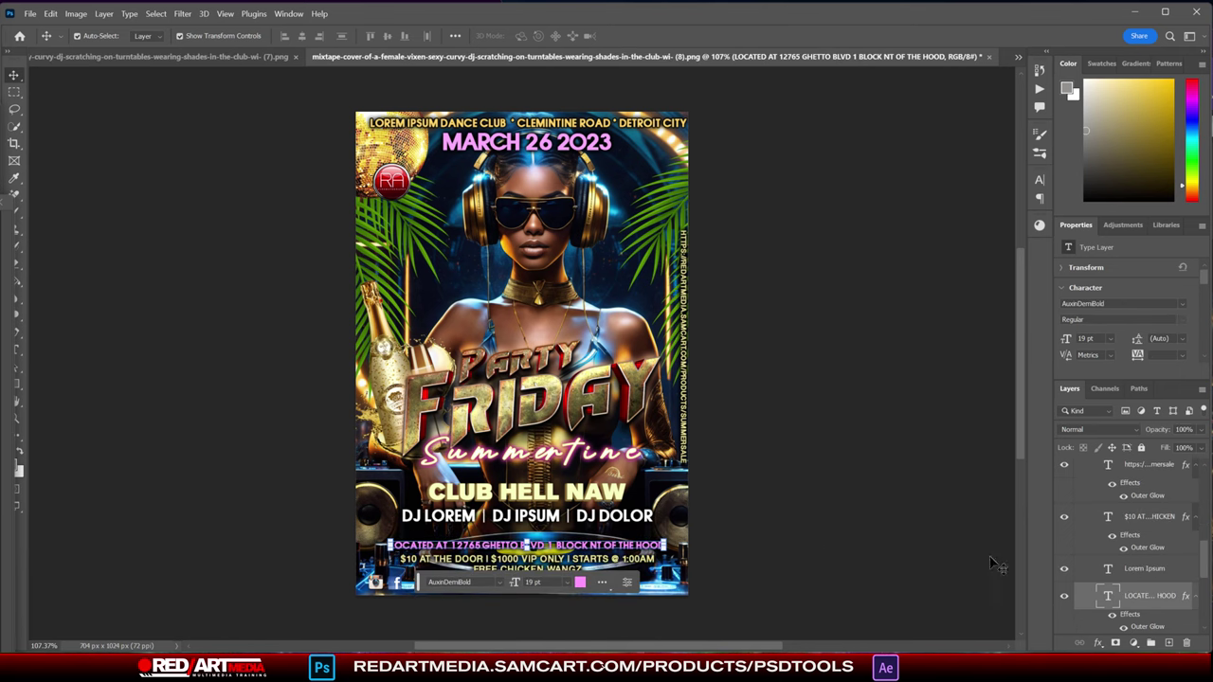
- Recolor the address text to a light cyan-blue, starting from 2088d5
left_click(581, 582)
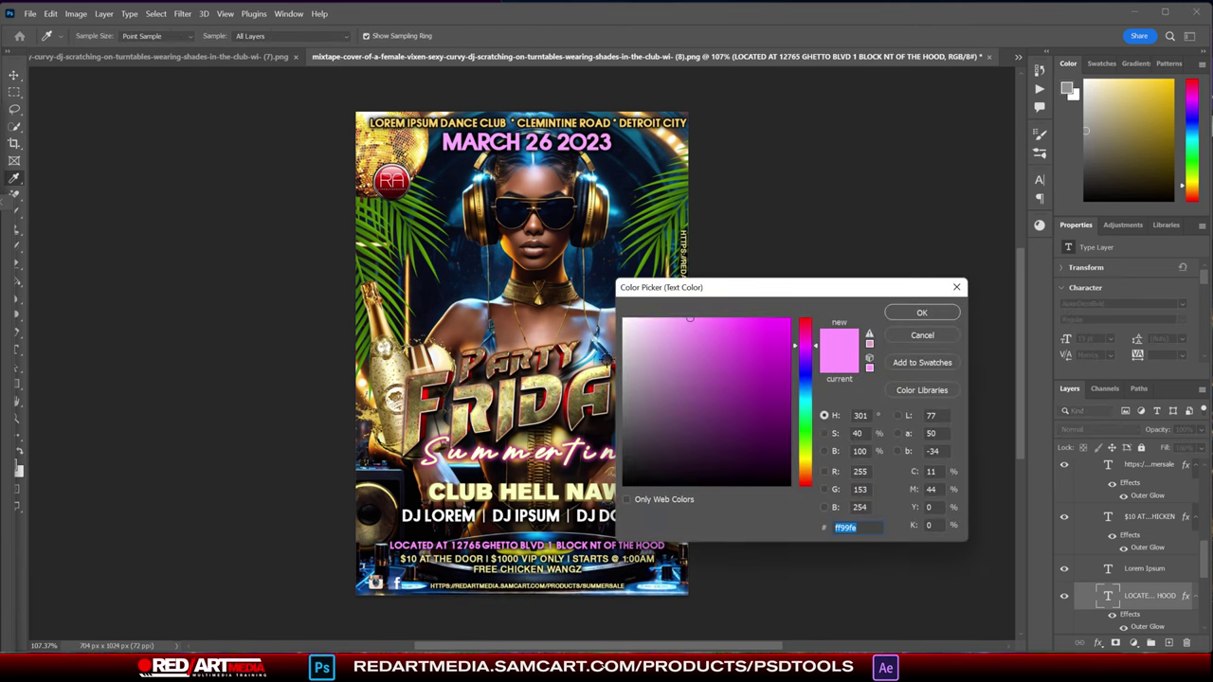
type("2088d5")
left_click(645, 319)
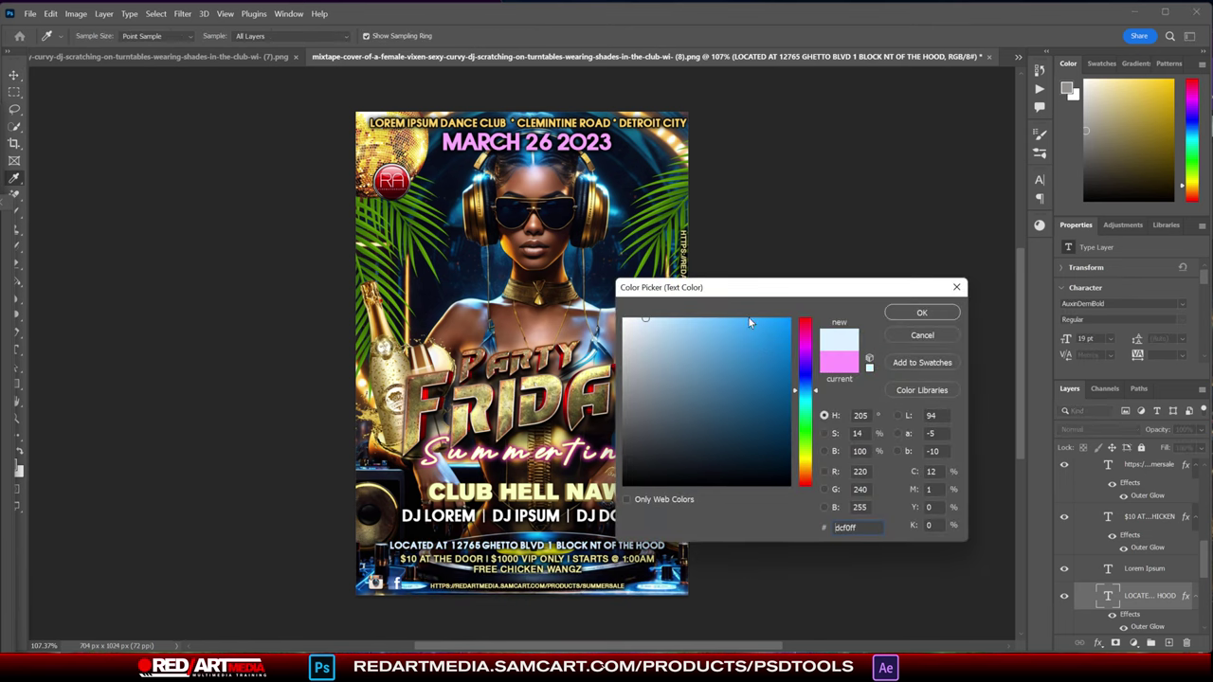
left_click(789, 319)
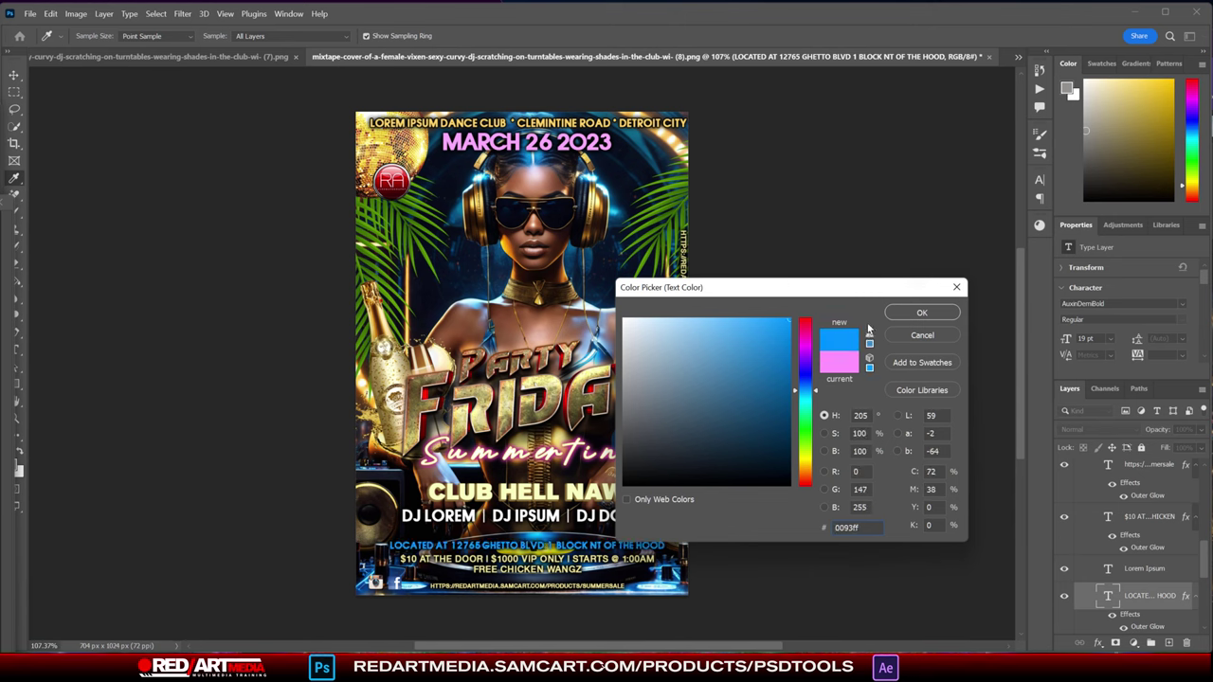
left_click_drag(814, 391, 815, 396)
left_click(735, 319)
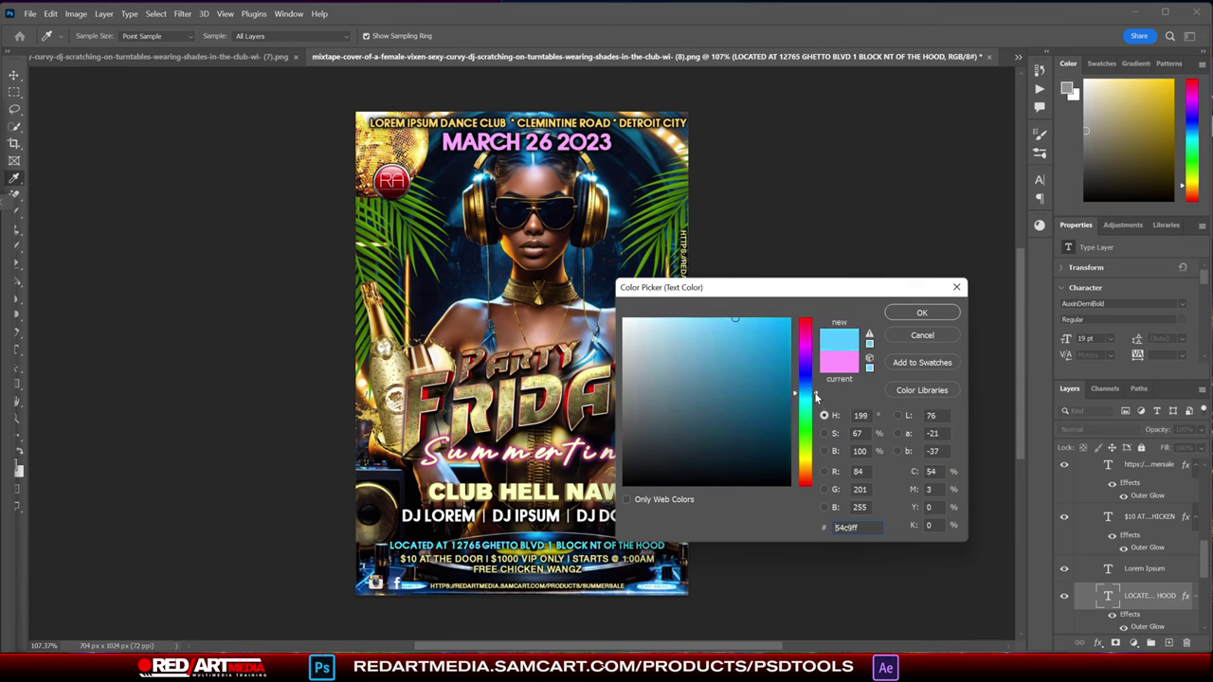
left_click(897, 313)
left_click(14, 75)
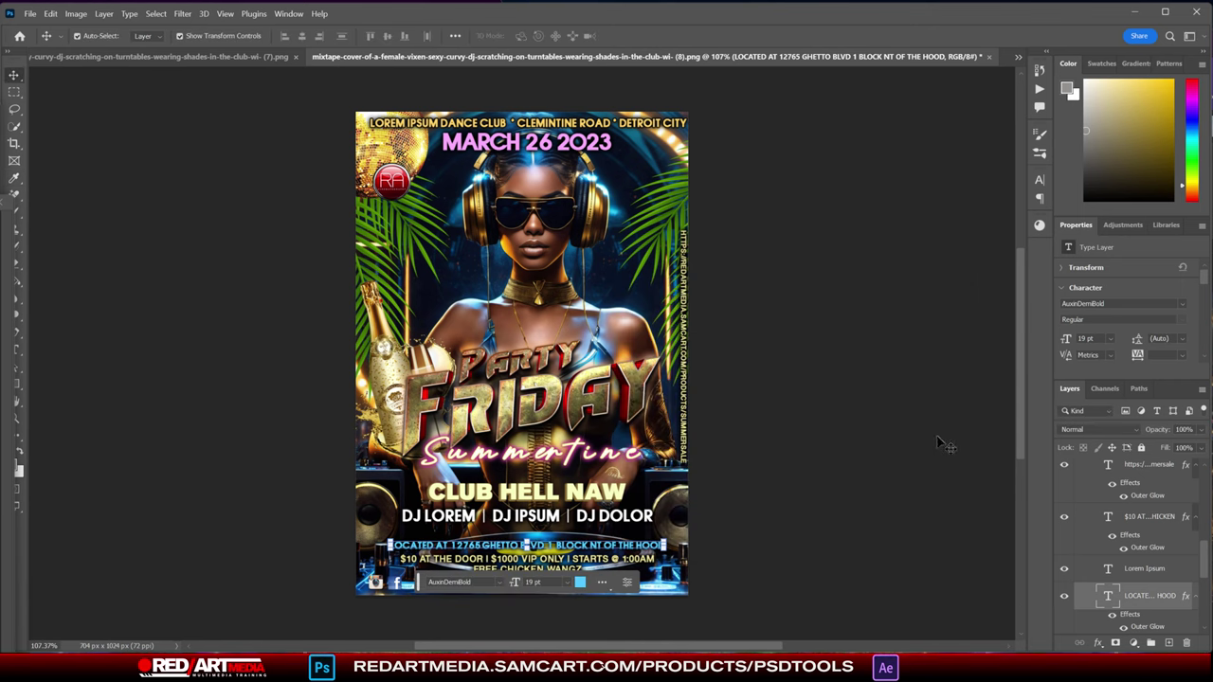
- Nudge the address line up slightly
key("Up")
key("Up")
key("Up")
key("Up")
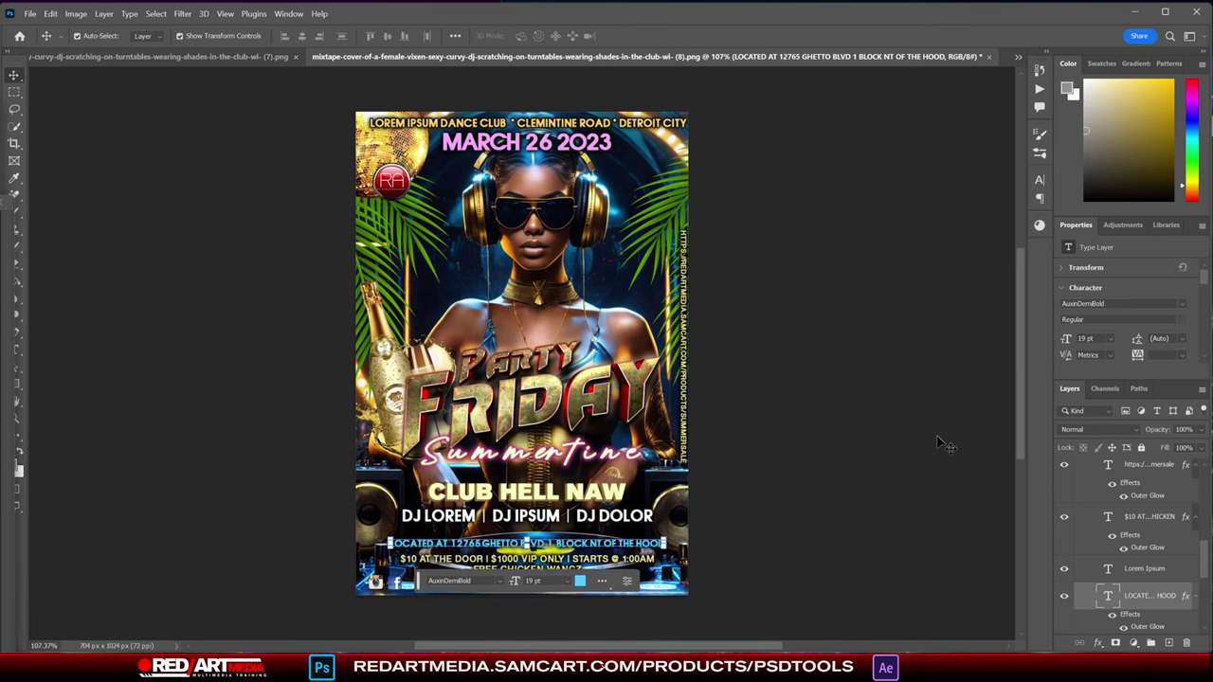
key("Up")
key("Up")
key("Up")
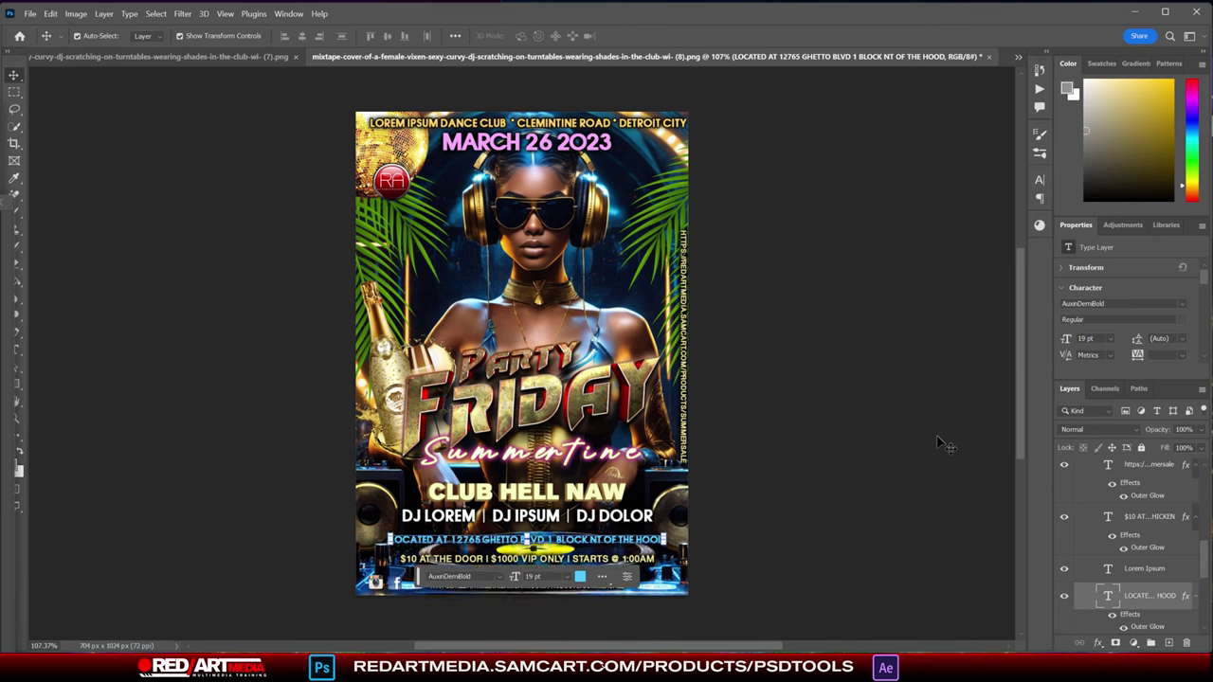
left_click(785, 487)
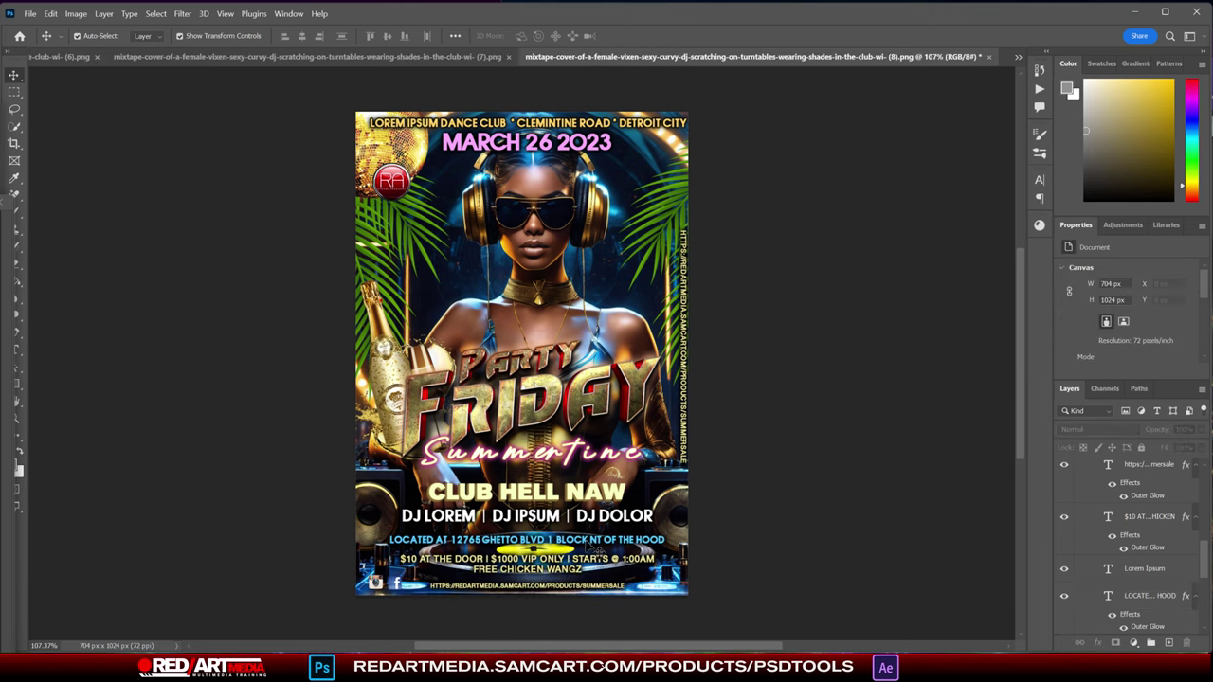
left_click(1083, 628)
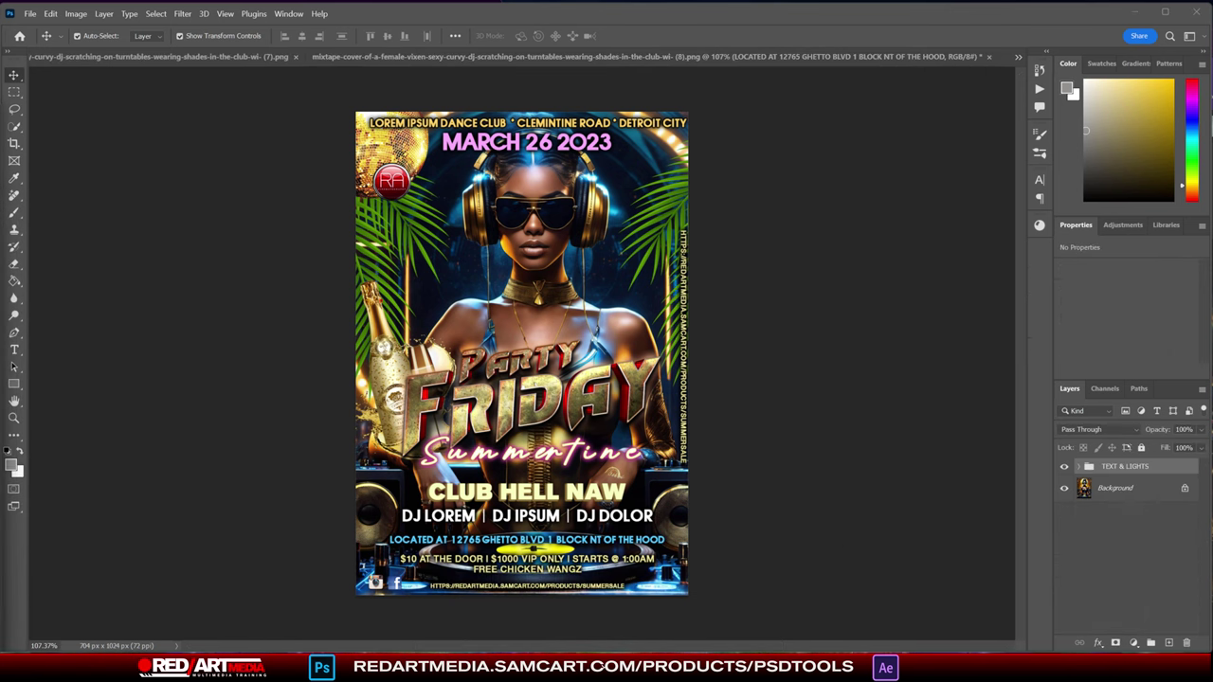
- Change the address text colour to white ffffff and commit the edit
left_click(663, 539)
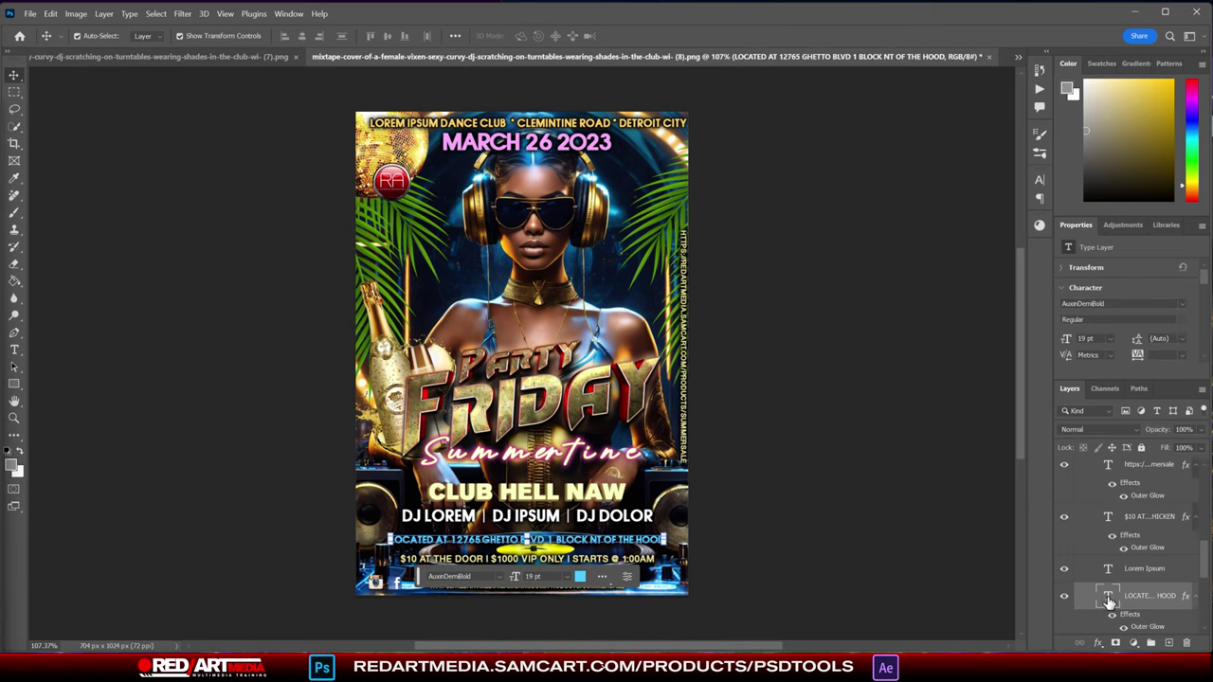
left_click(15, 350)
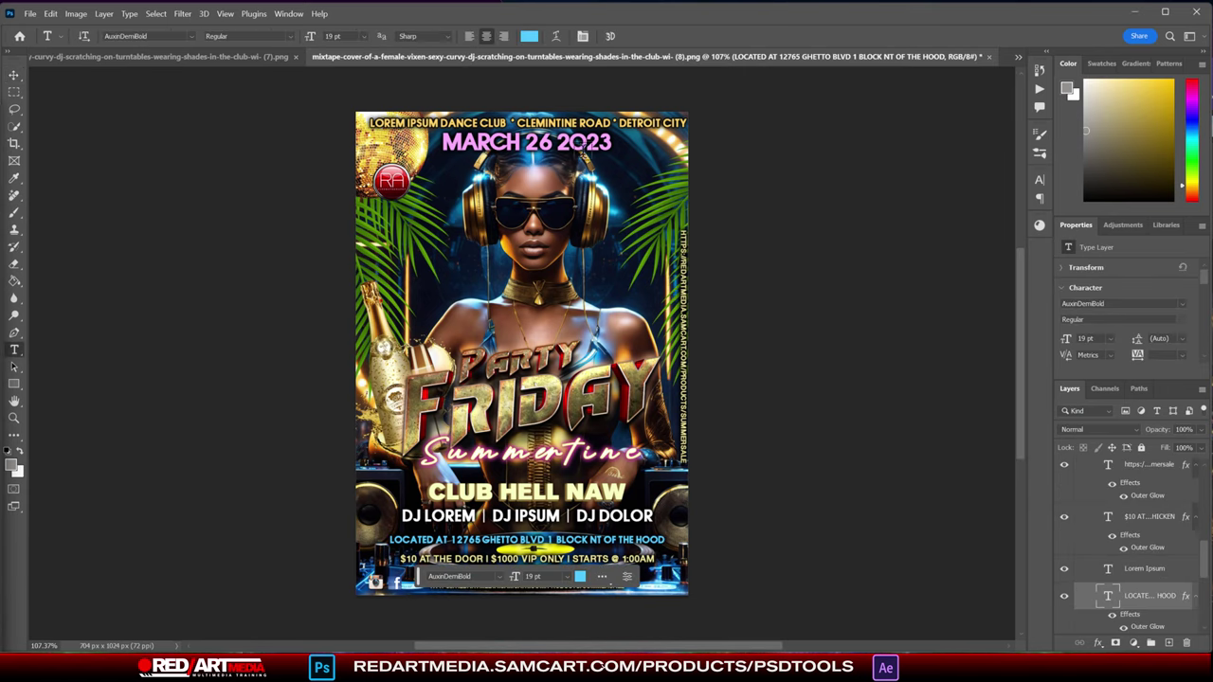
left_click(529, 36)
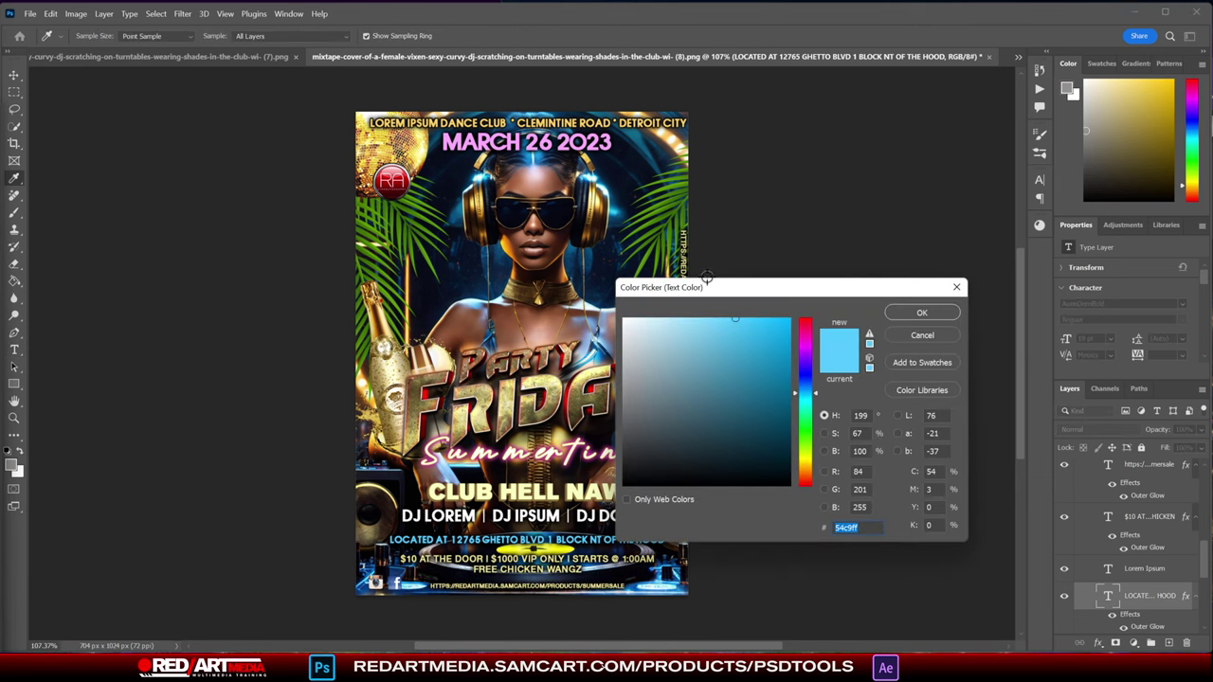
left_click_drag(720, 292, 807, 133)
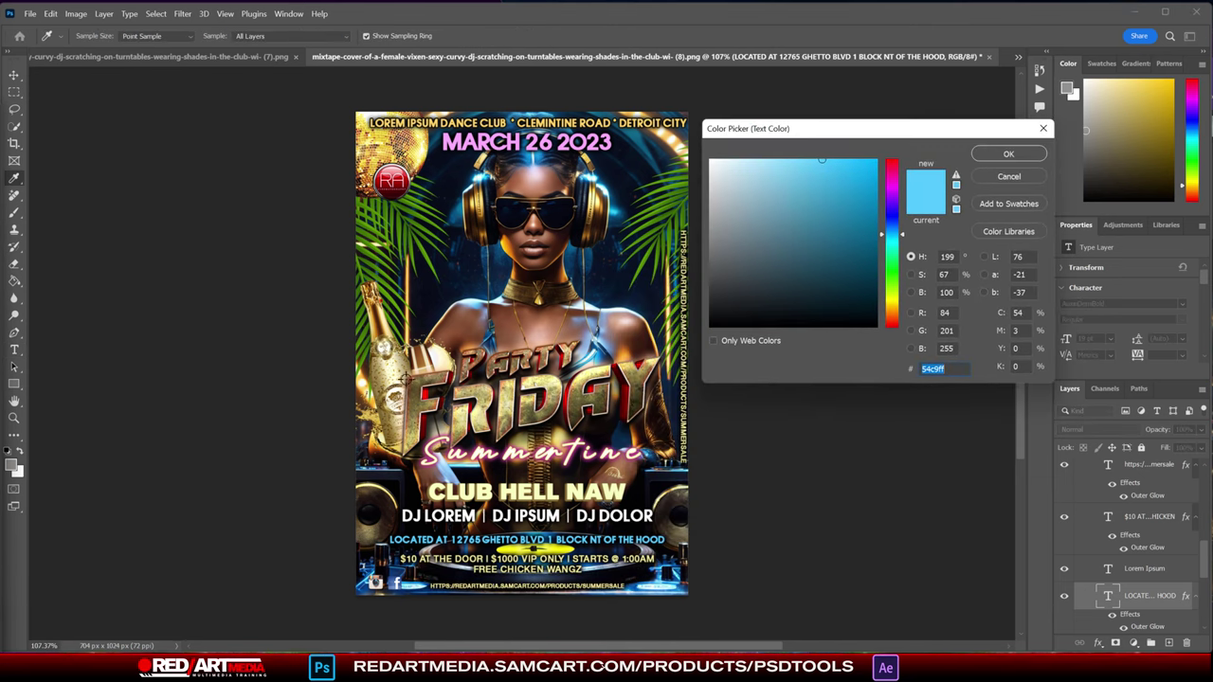
type("ffffff")
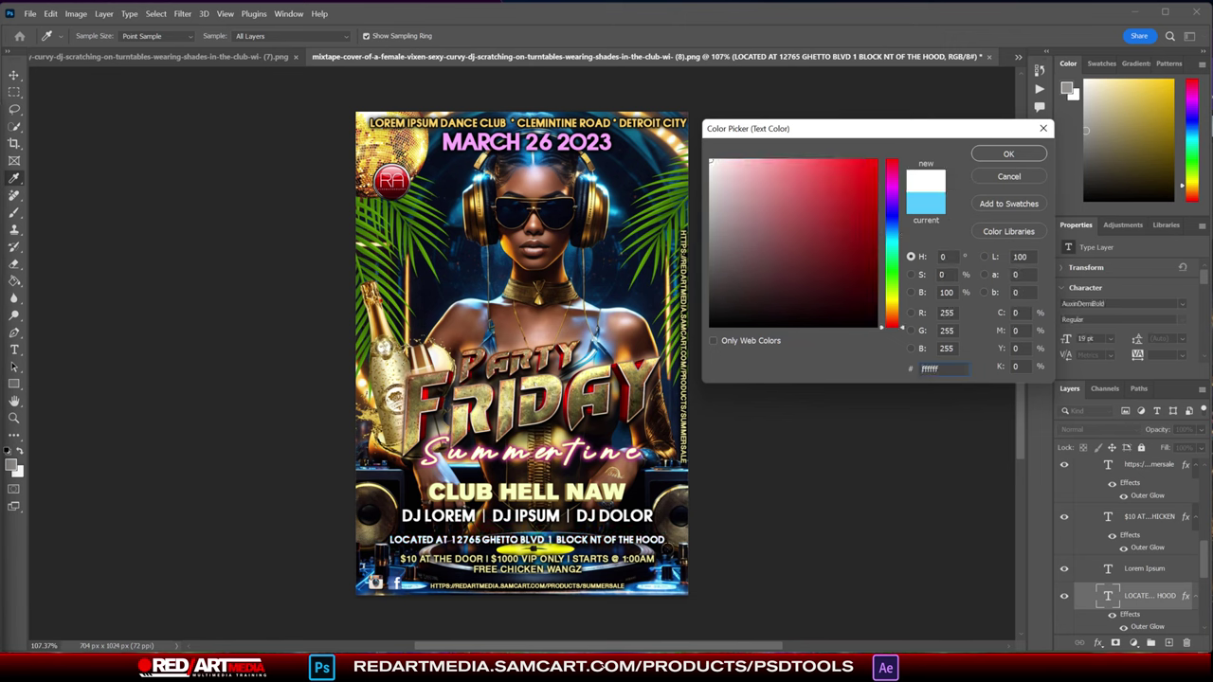
left_click(1008, 153)
left_click(14, 75)
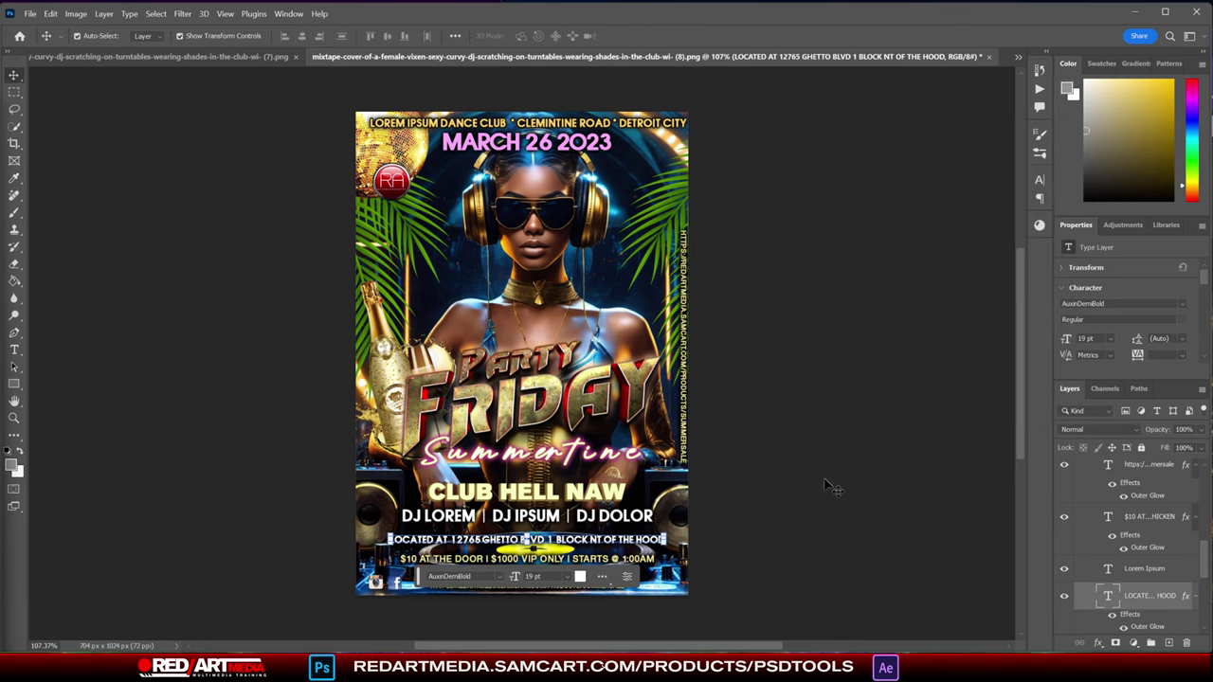
- Zoom in on the flyer and nudge the LOCATED AT address line down
left_click(794, 549)
key("ctrl+plus")
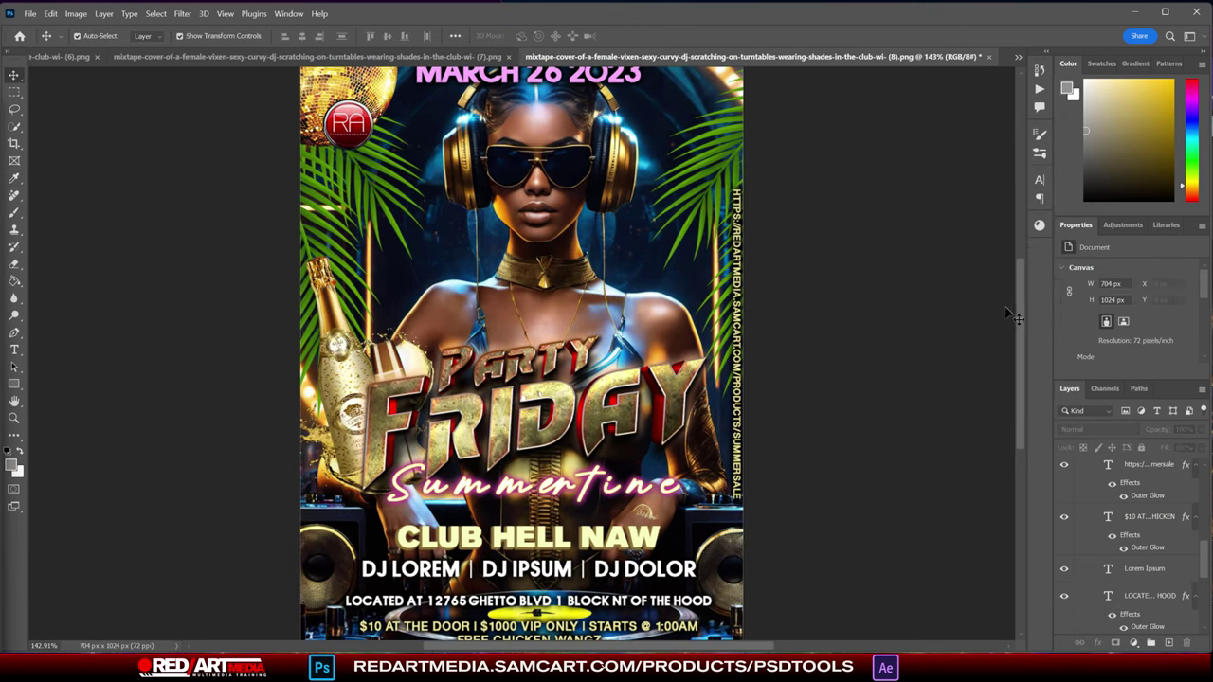
left_click_drag(1016, 302, 1012, 336)
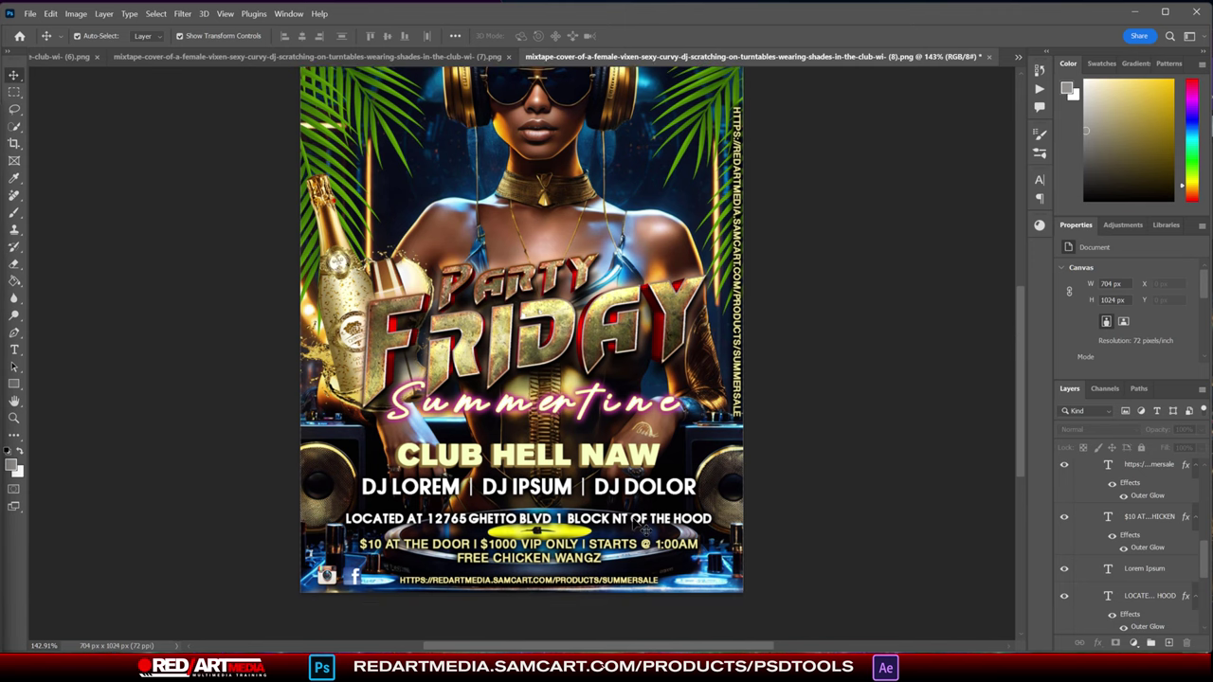
left_click(642, 521)
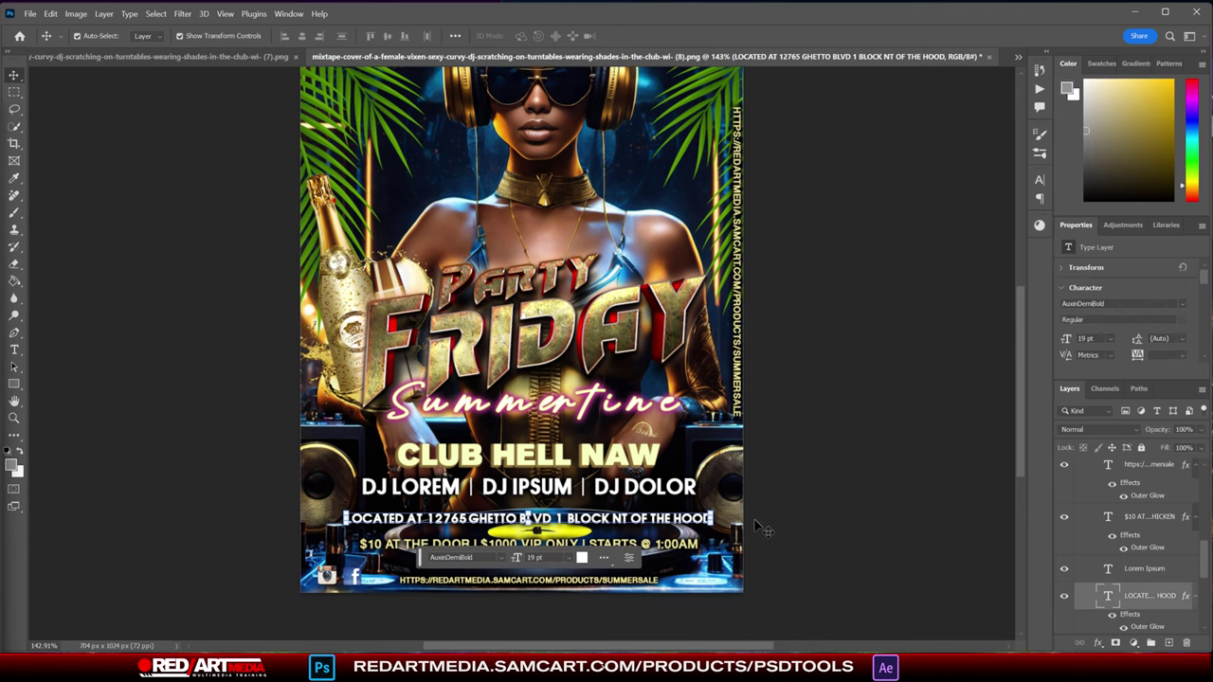
key("Down")
key("Down")
key("Down")
key("Down")
key("Down")
key("Down")
key("Down")
key("Down")
key("Down")
key("Down")
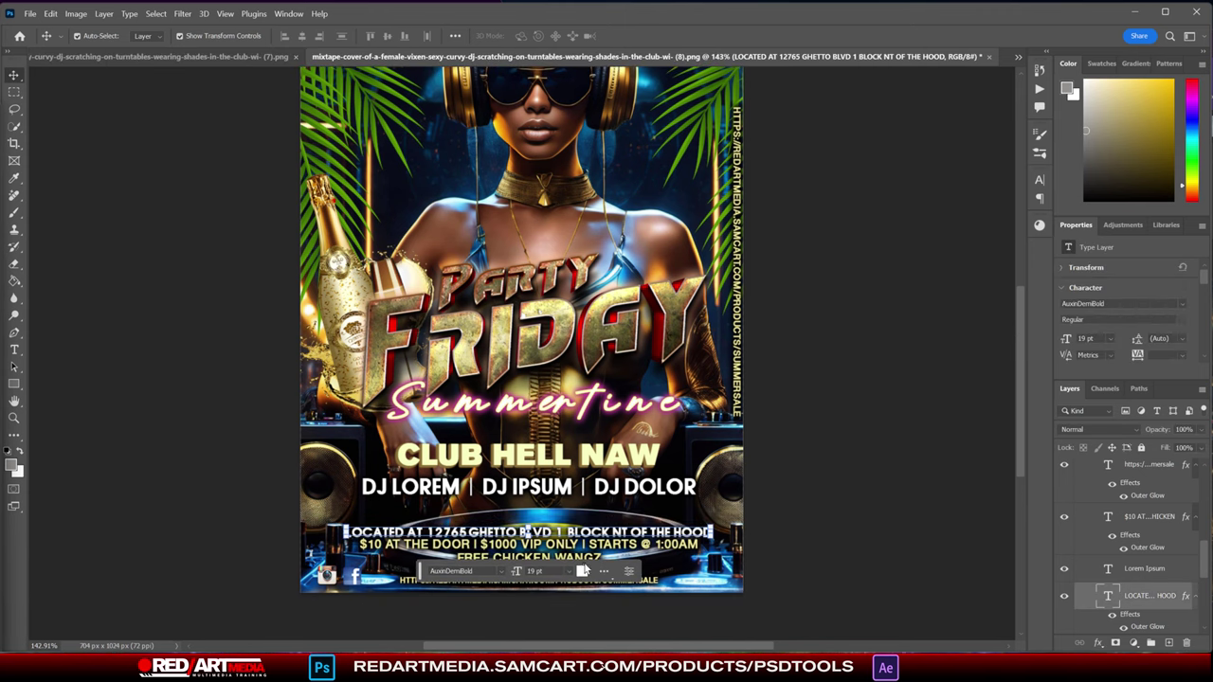
- Free-transform the address line, ending at about 86% scale
key("ctrl+t")
left_click_drag(527, 521, 535, 519)
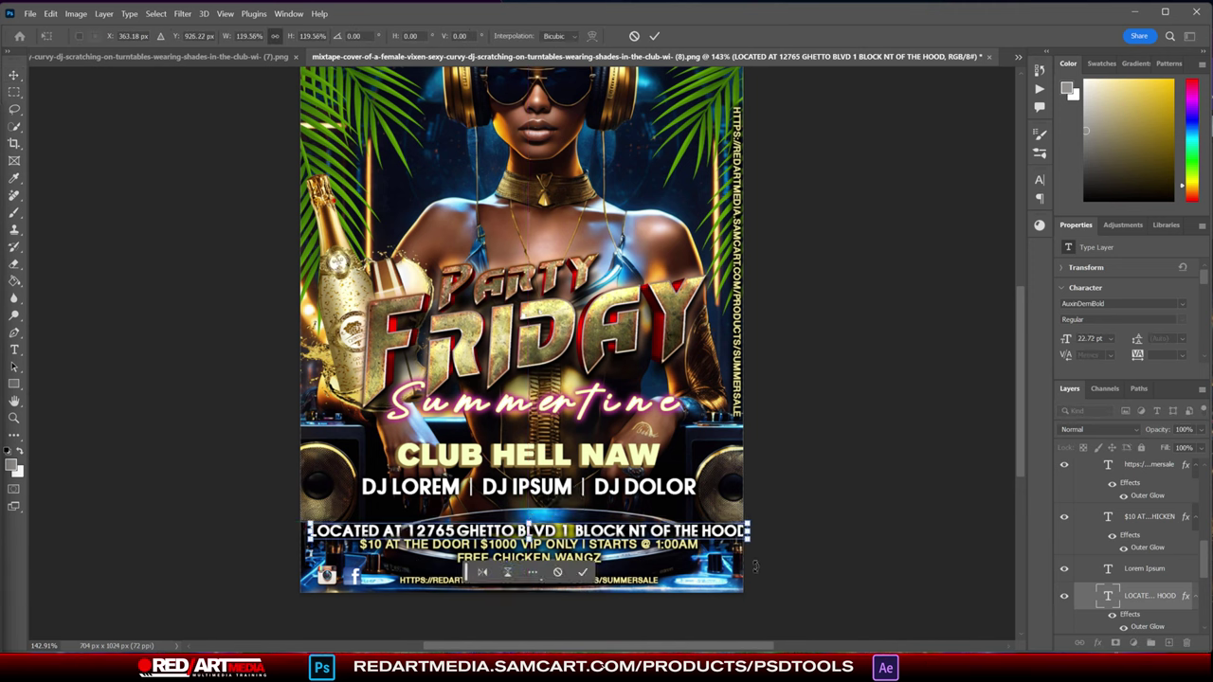
key("Left")
key("Left")
key("Left")
key("Left")
key("Left")
key("Left")
key("Left")
key("Left")
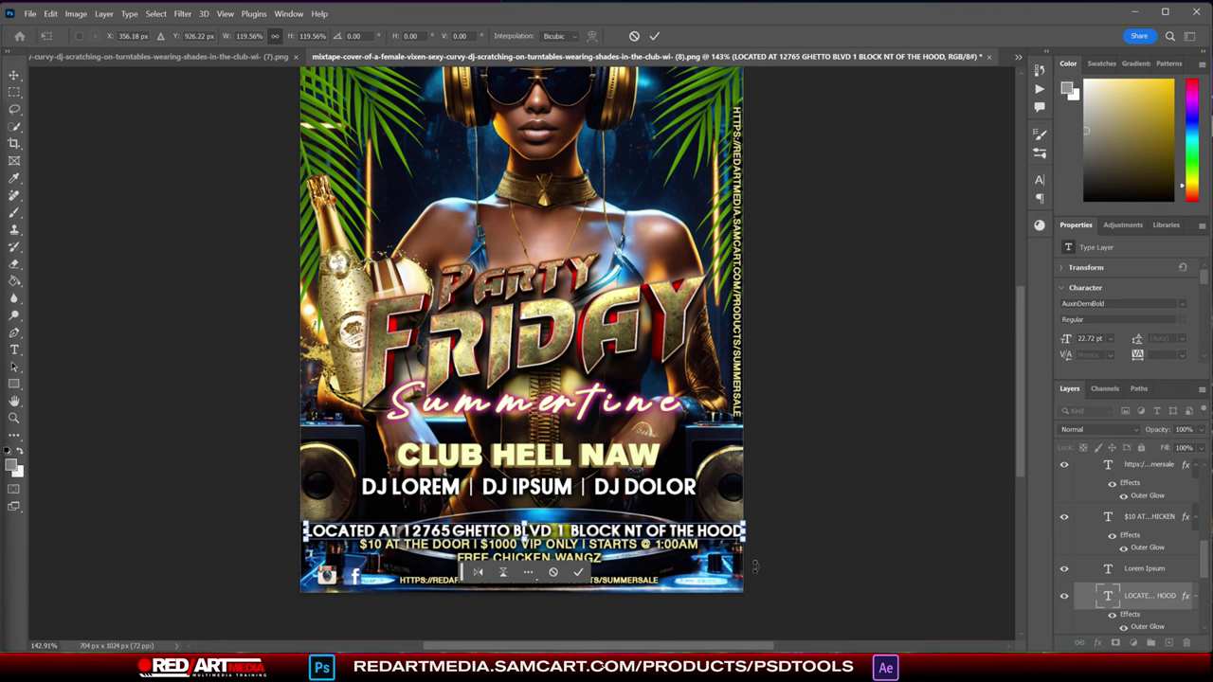
key("shift+Up")
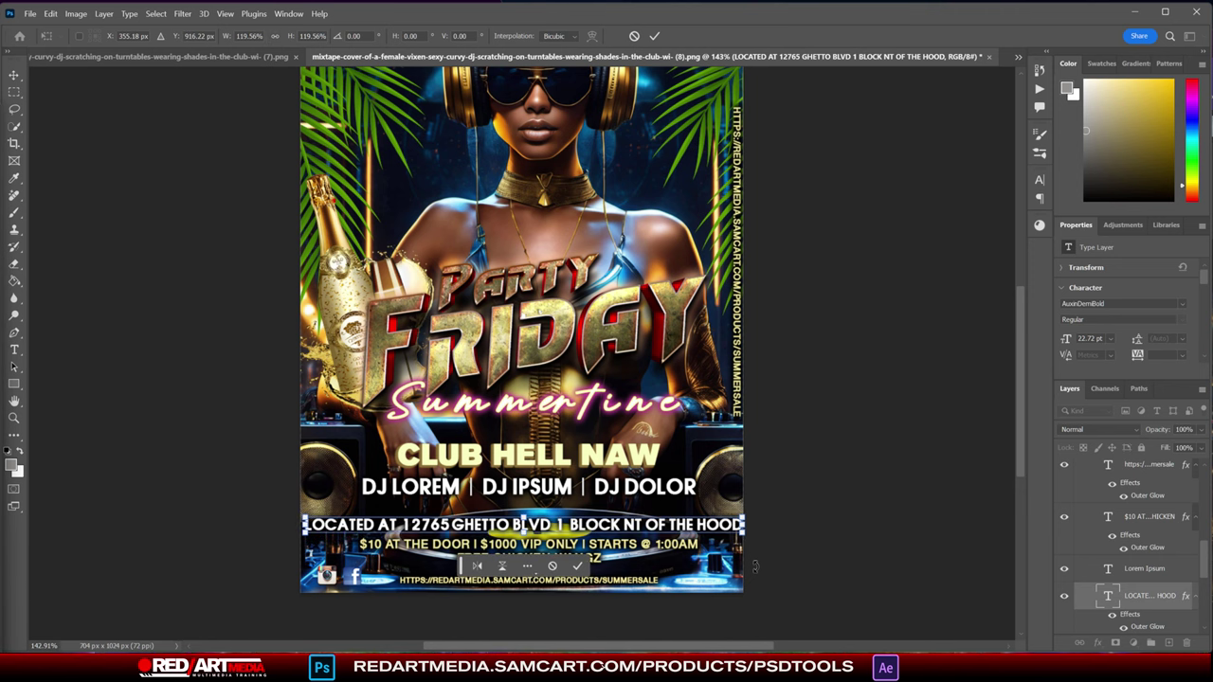
key("Return")
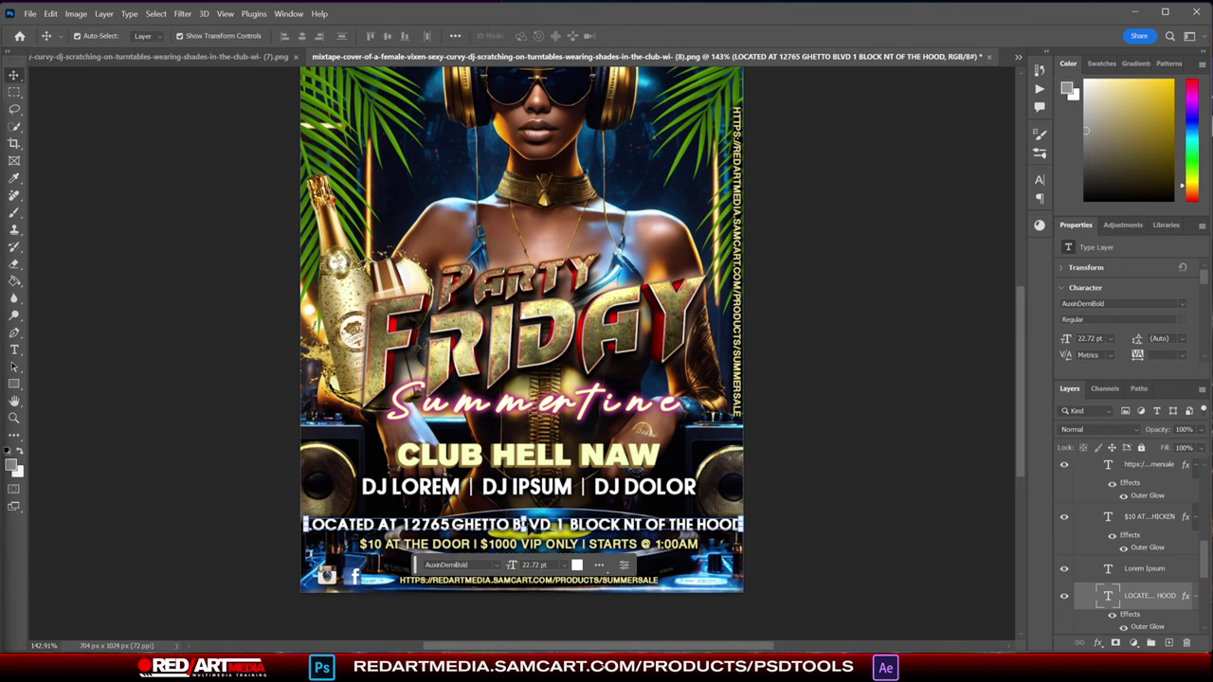
key("ctrl+t")
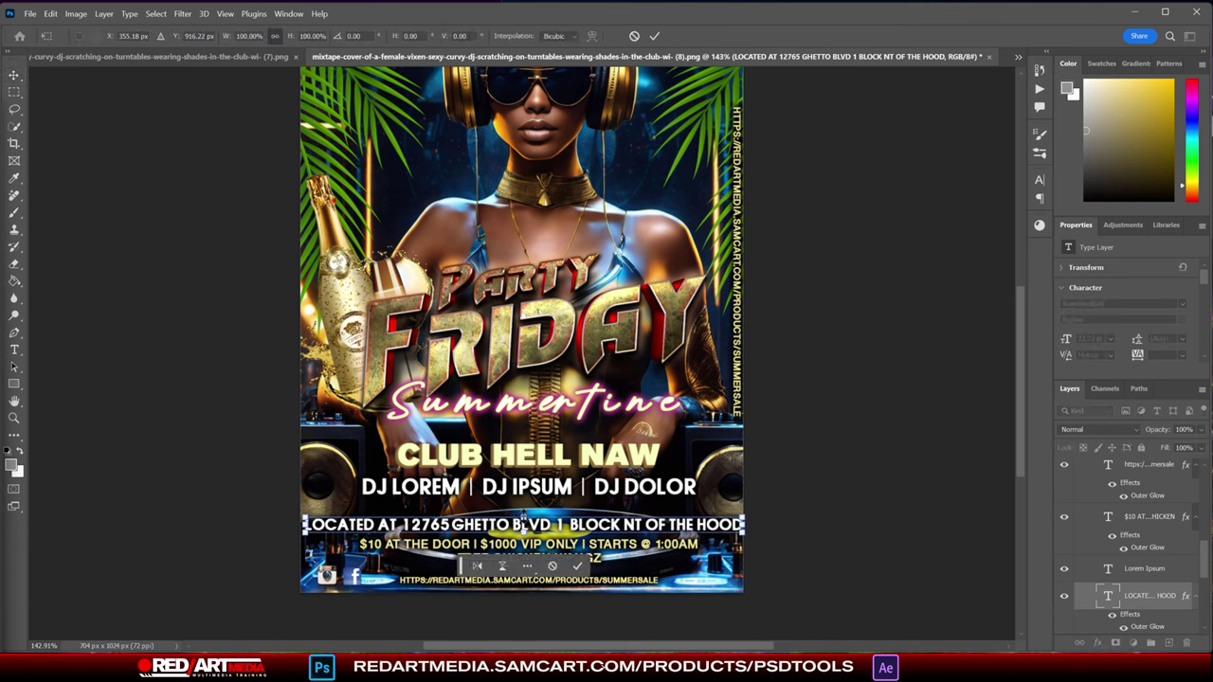
left_click_drag(522, 516, 522, 518)
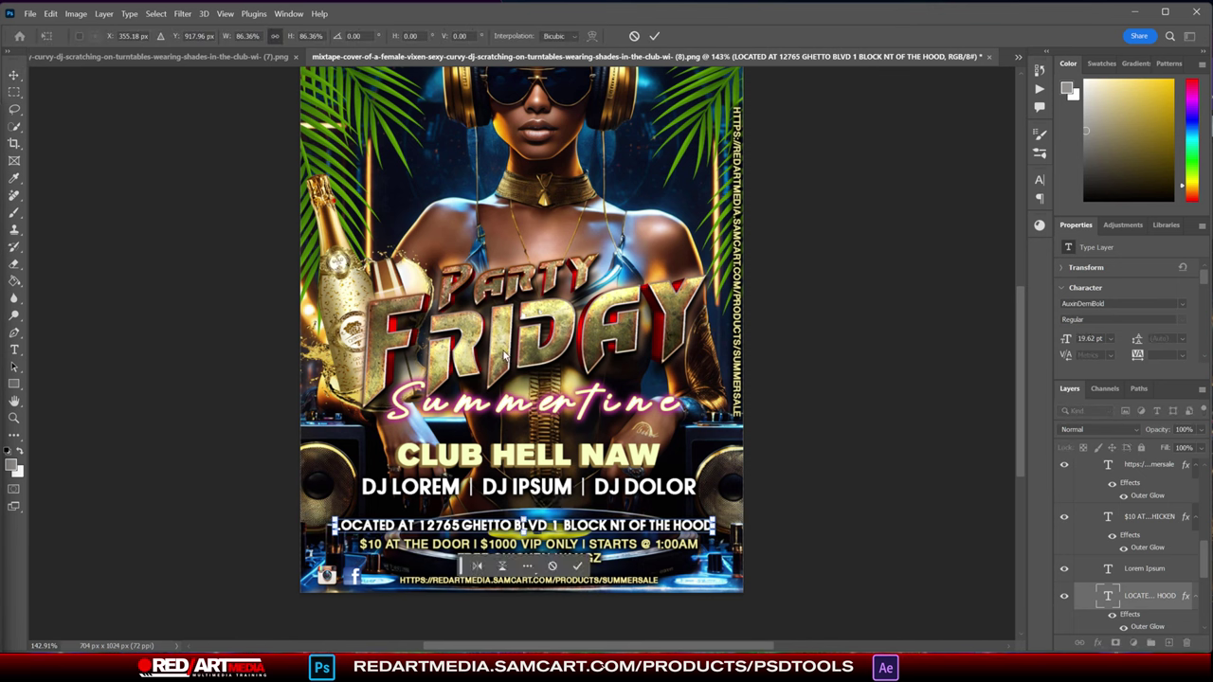
left_click(13, 76)
left_click(667, 502)
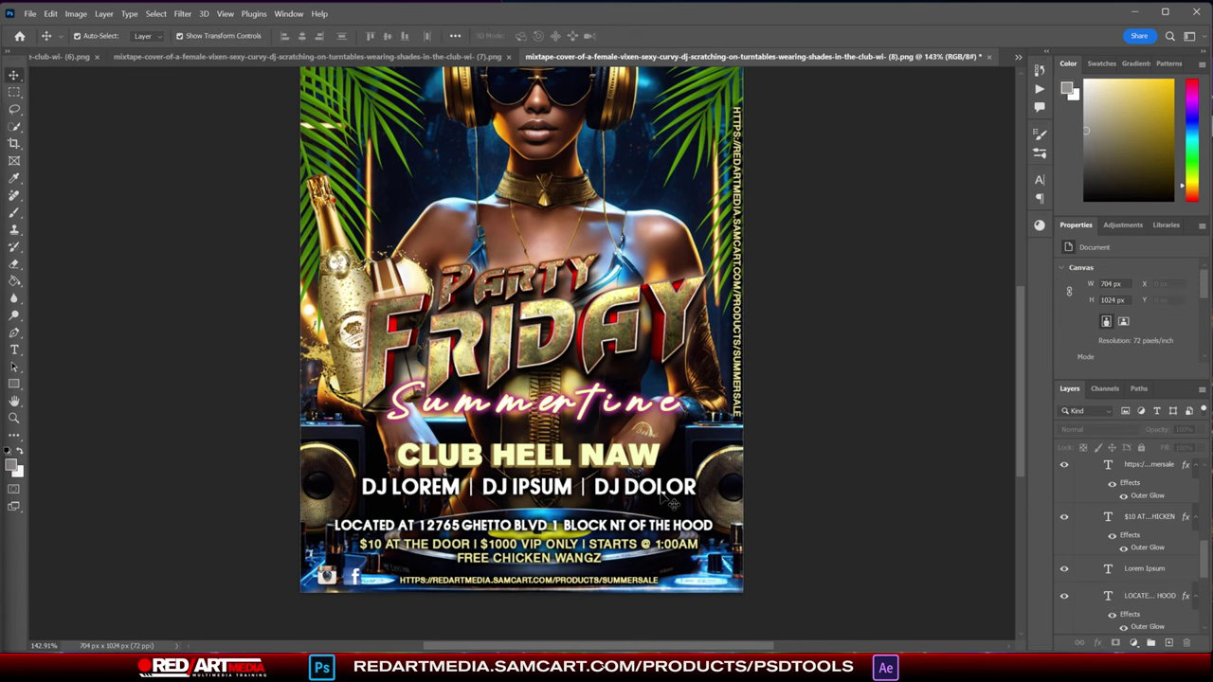
- Move the DJ lineup down and the CLUB HELL NAW title down about 20 px
left_click(672, 500)
key("shift+Down")
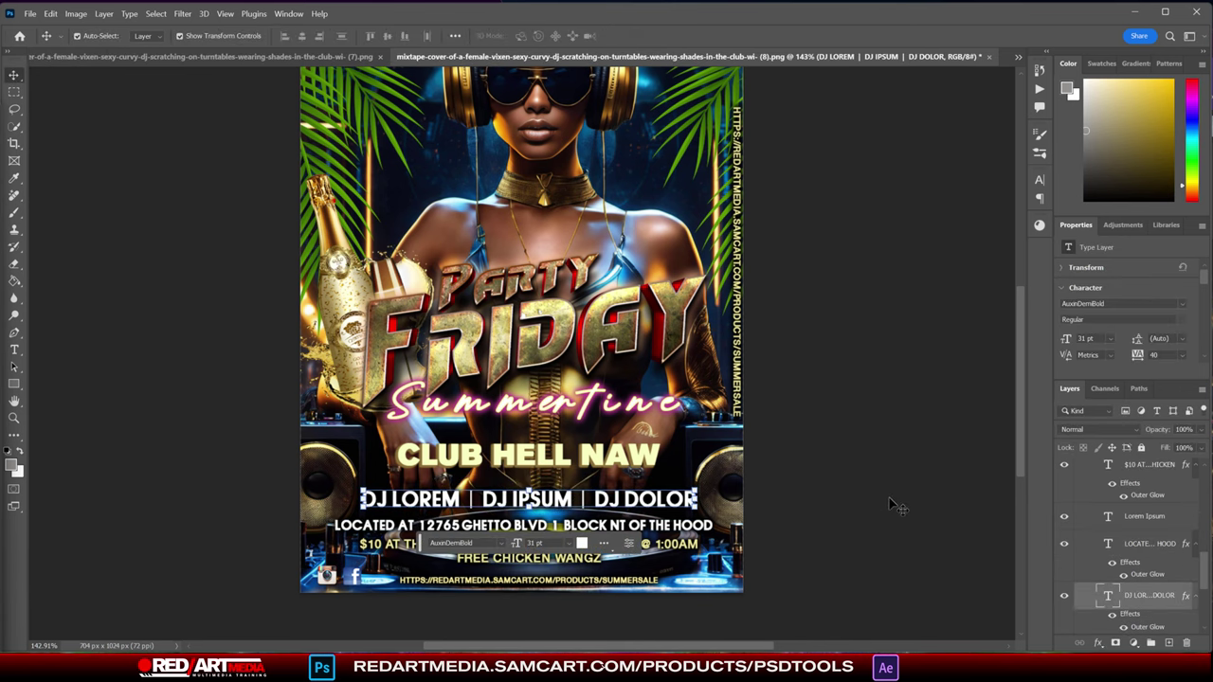
key("Down")
key("Down")
key("Down")
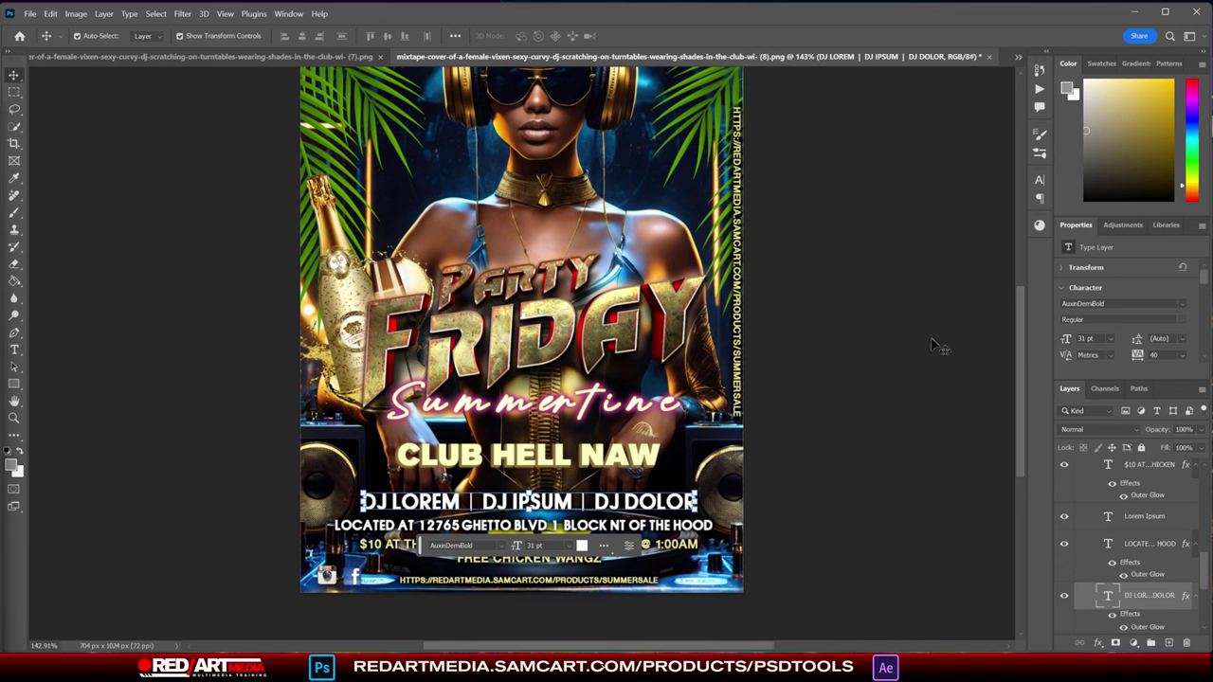
left_click(625, 588)
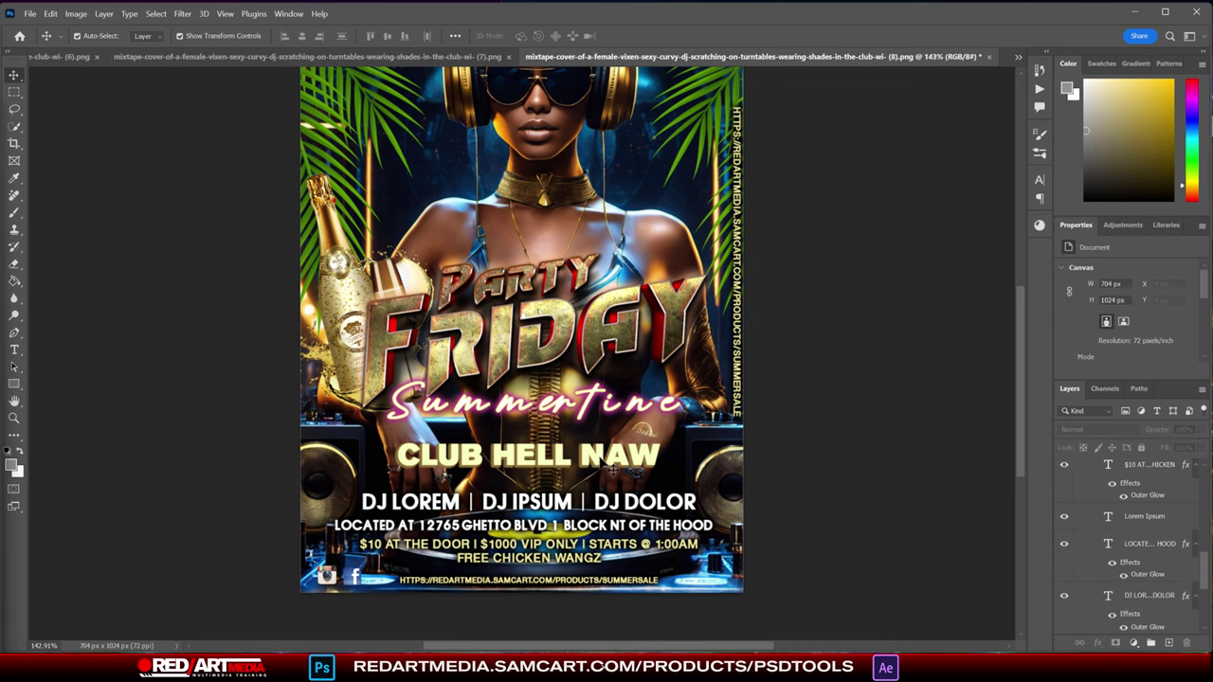
left_click_drag(613, 470, 611, 485)
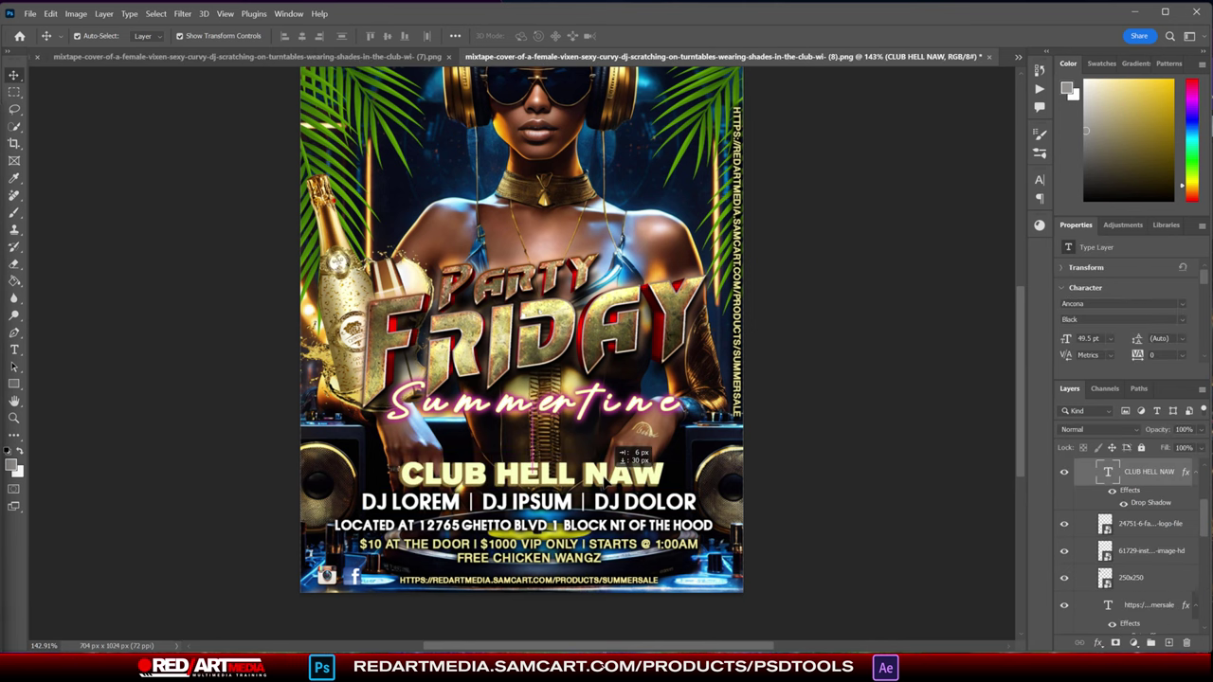
left_click(826, 406)
scroll(842, 401, "down", 3)
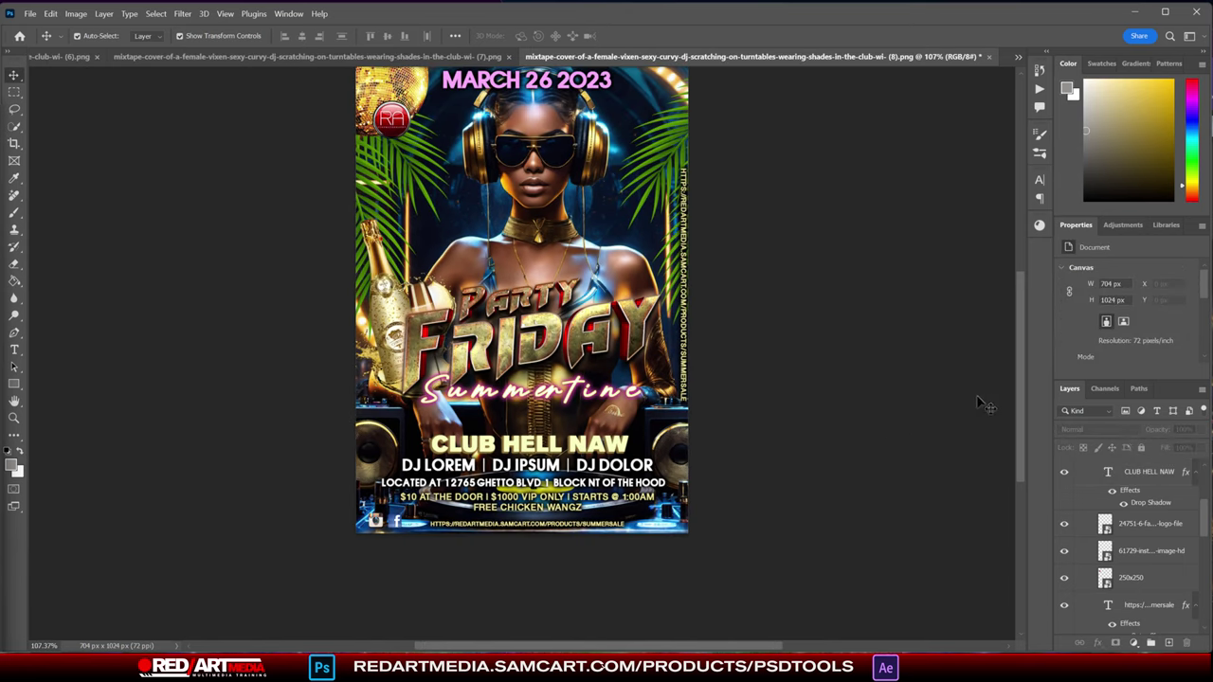
- Drag the Summertine script lower and the Party Friday title down and left
left_click_drag(1018, 379, 1019, 361)
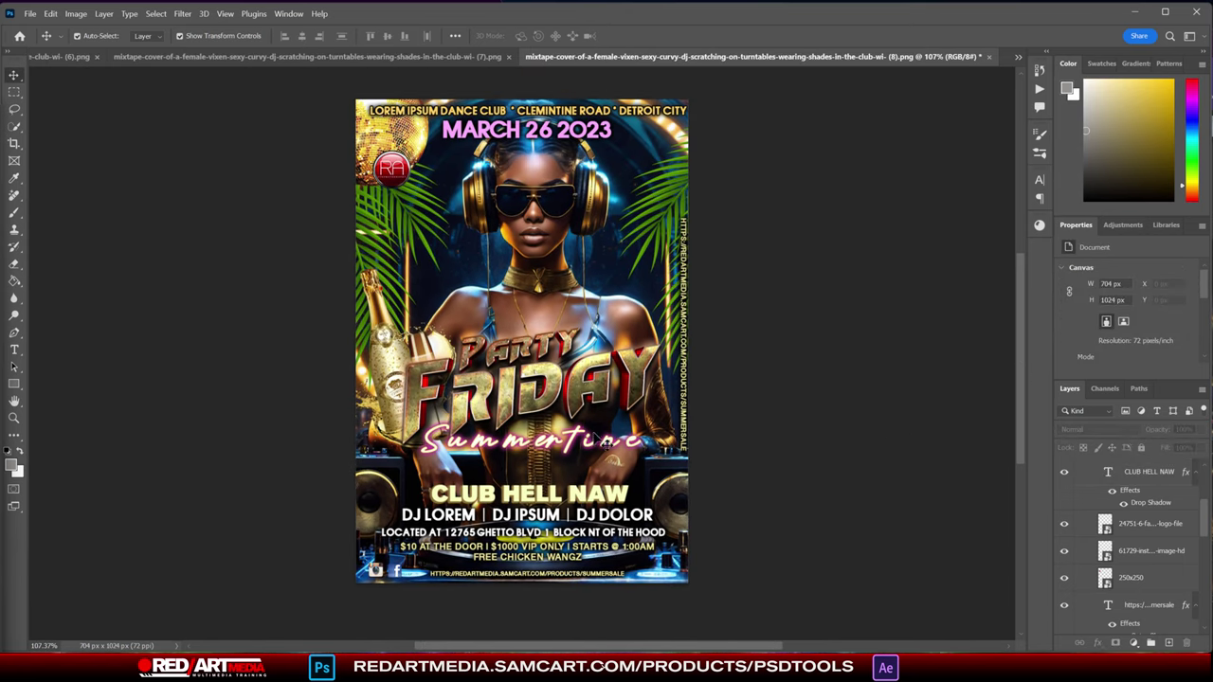
left_click(594, 446)
left_click_drag(585, 445, 581, 468)
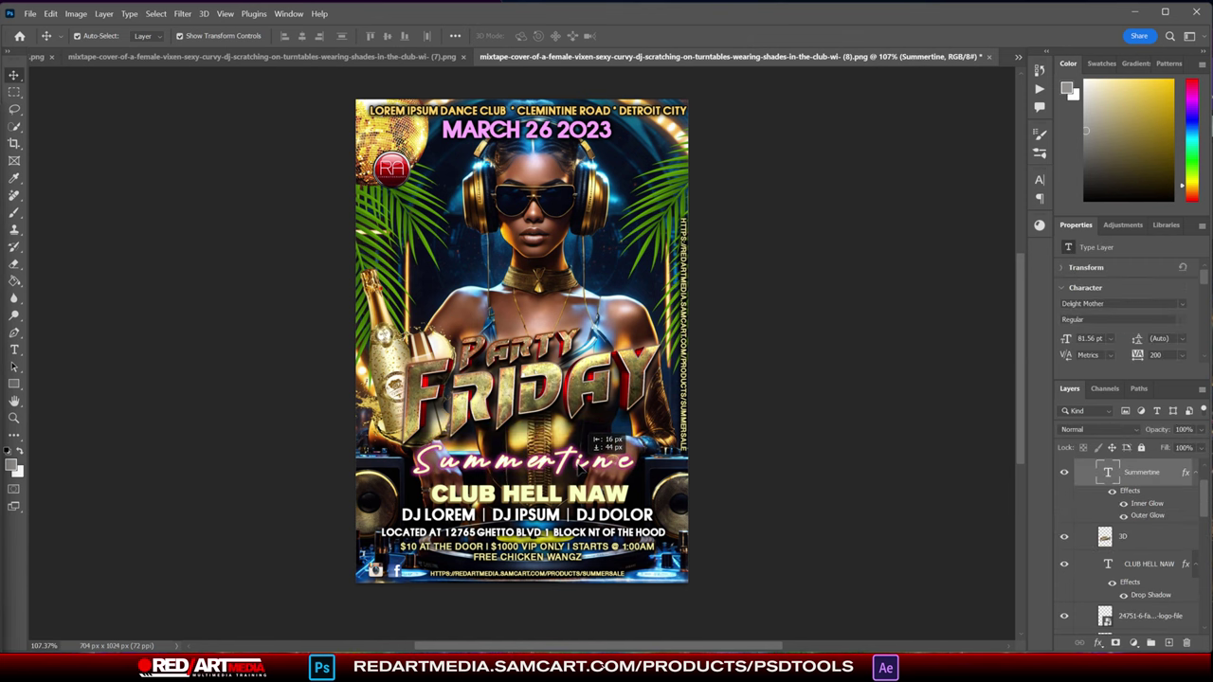
left_click(587, 388)
left_click_drag(591, 388, 578, 433)
left_click(758, 352)
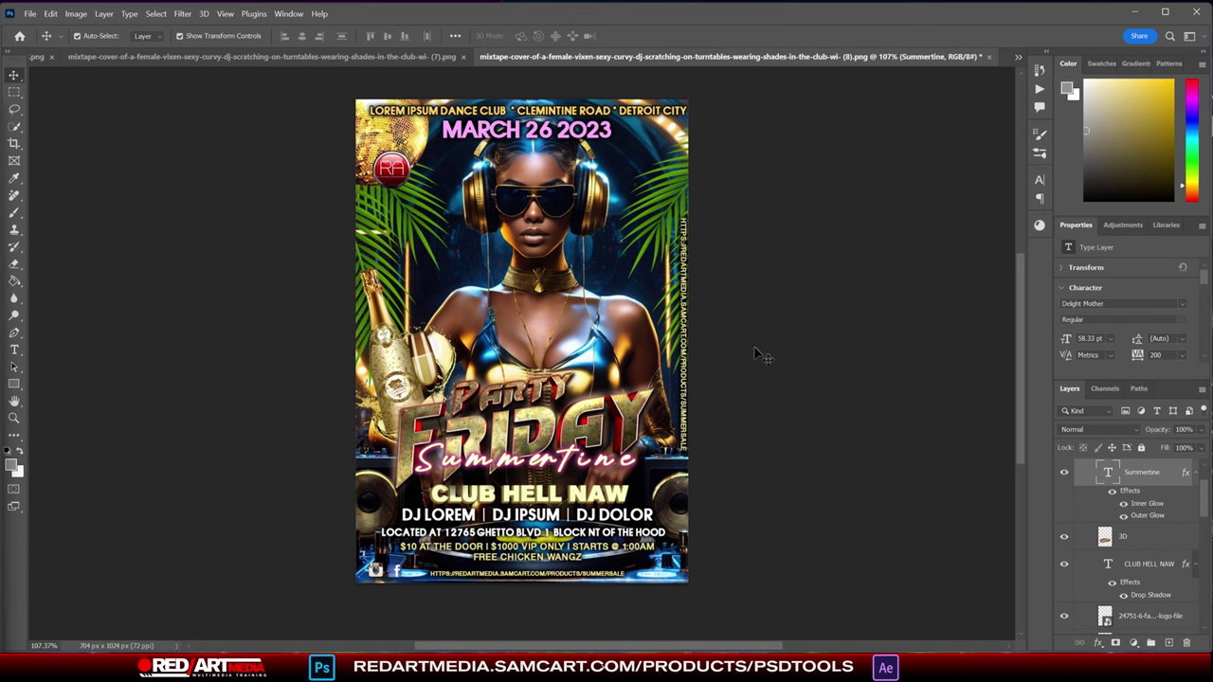
left_click(421, 361)
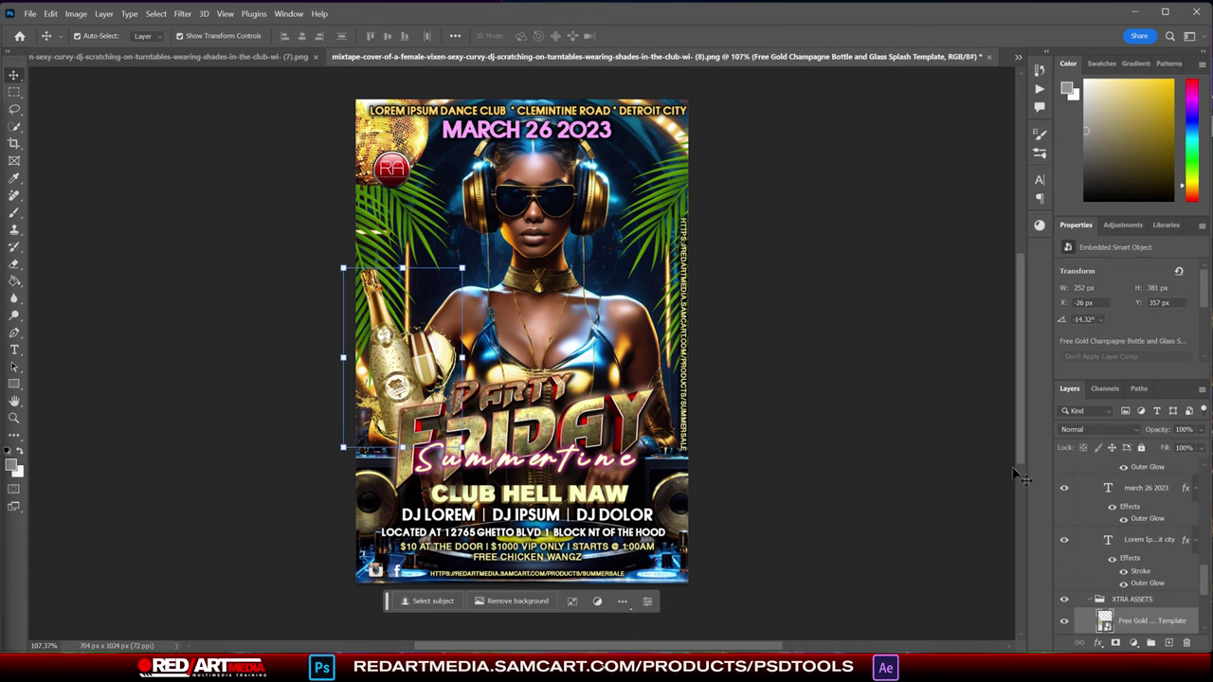
- Hide the champagne bottle layer and move the RA logo slightly higher near the top-left
left_click(1063, 622)
left_click(779, 324)
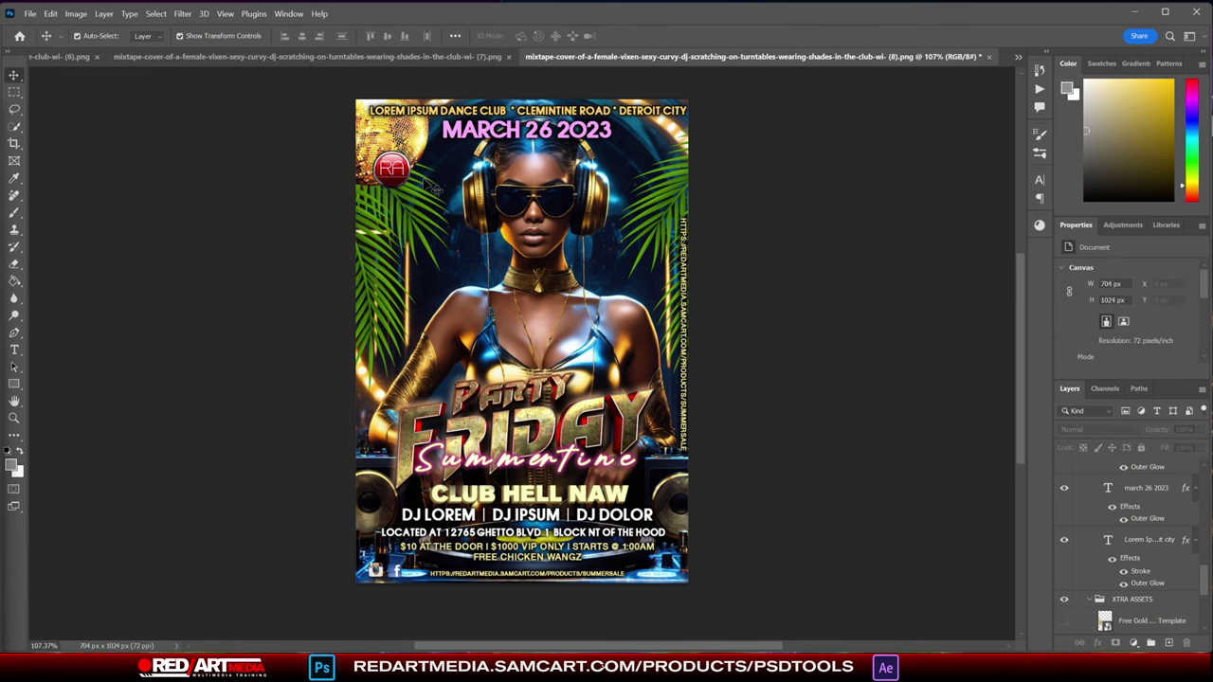
left_click_drag(396, 182, 404, 139)
left_click(804, 289)
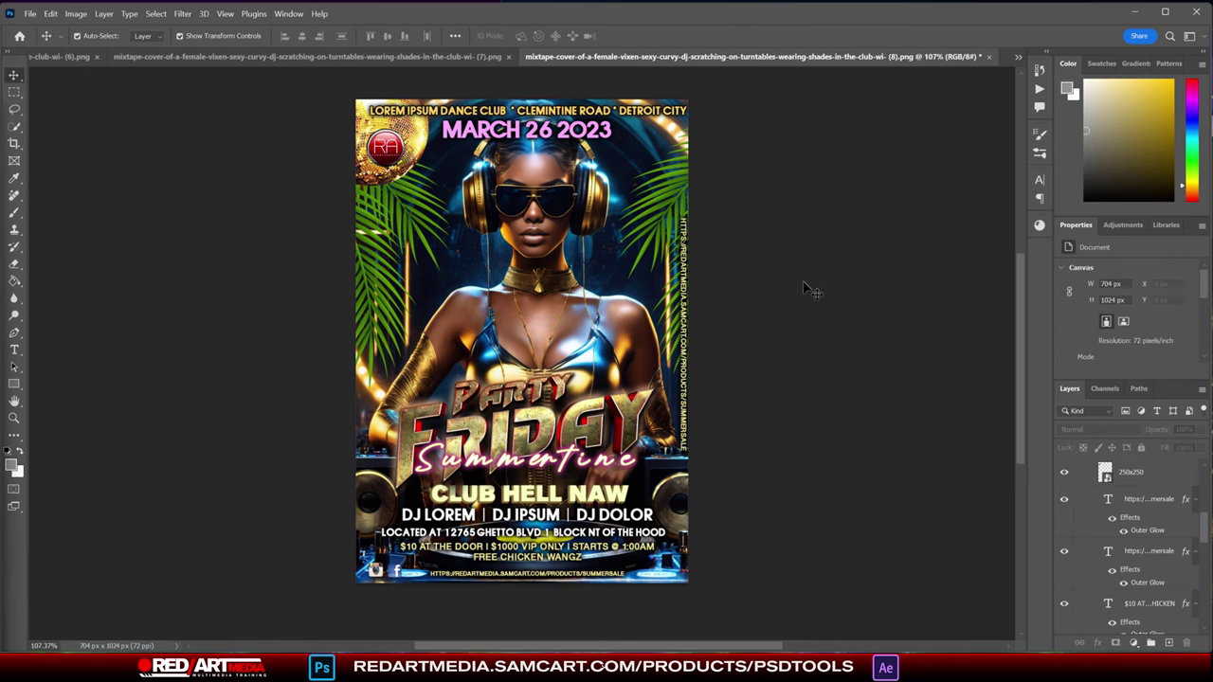
left_click(31, 13)
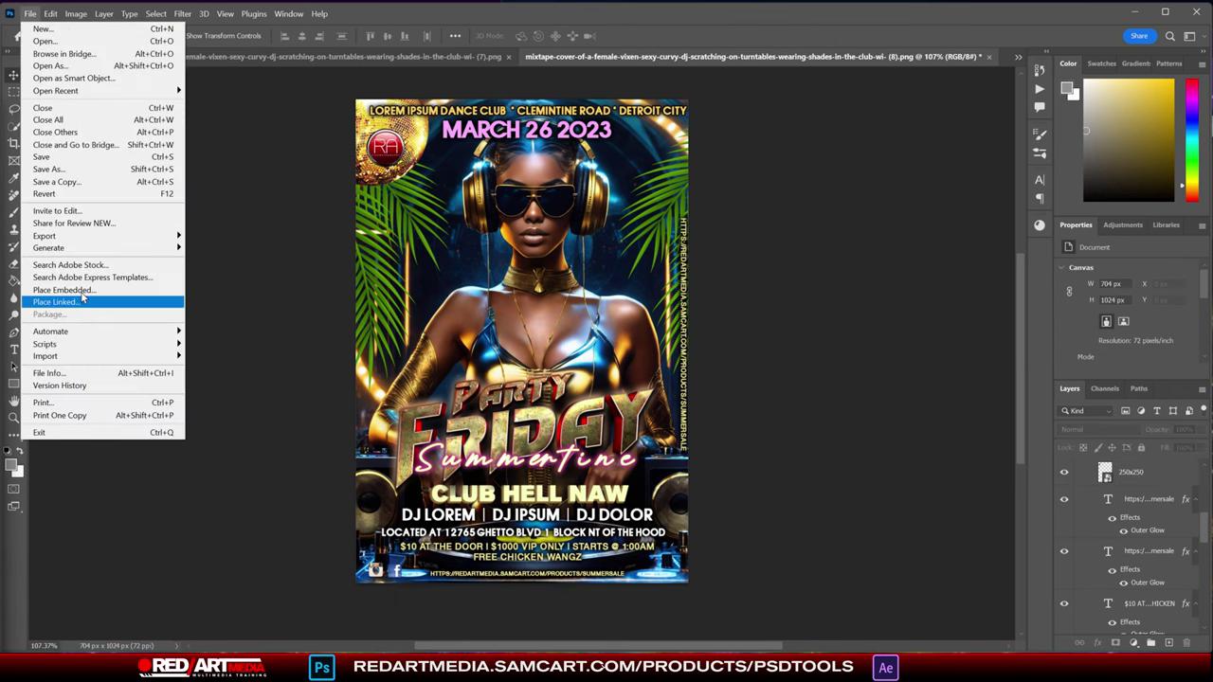
- In the Open dialog, browse FONTS > 3D TEXT EFFECT PACKAGE > TEXT EFFECT 200+MODERN
left_click(45, 40)
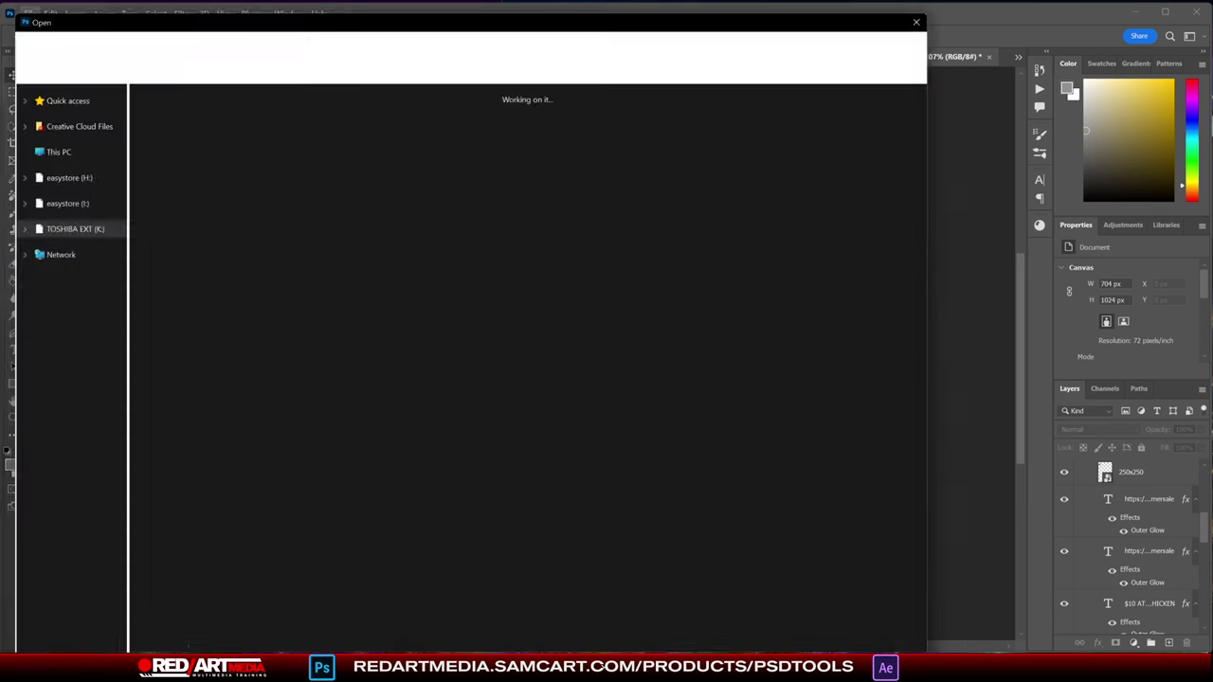
left_click(263, 39)
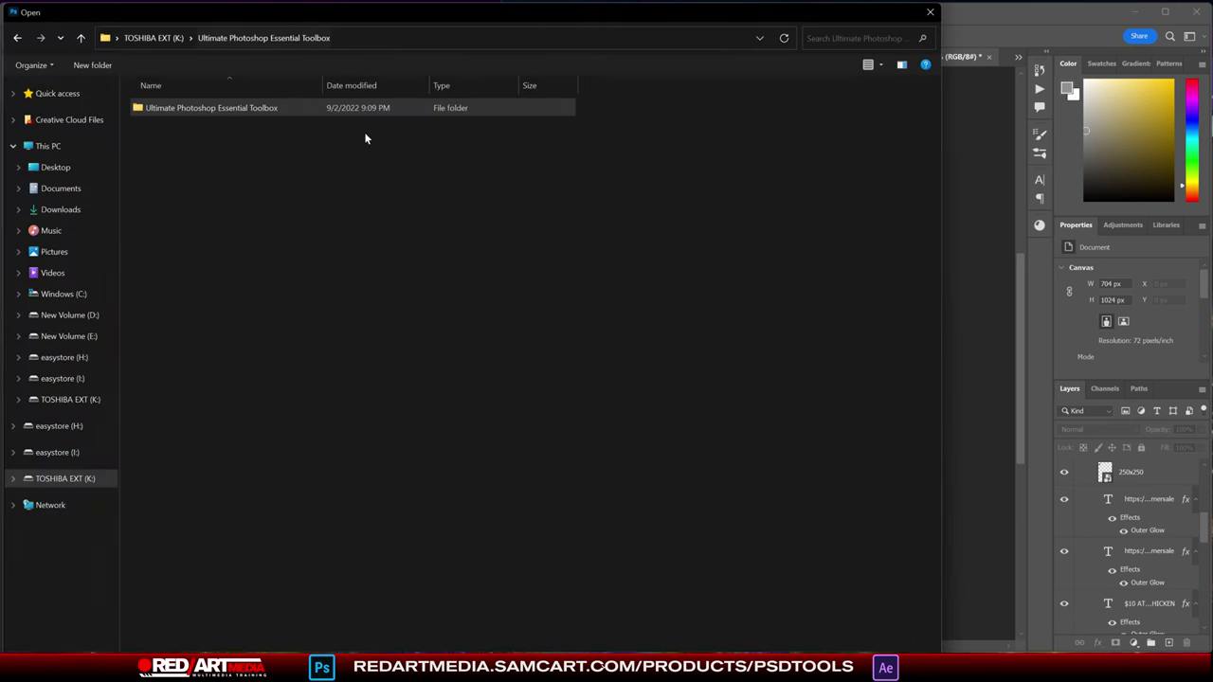
double_click(210, 110)
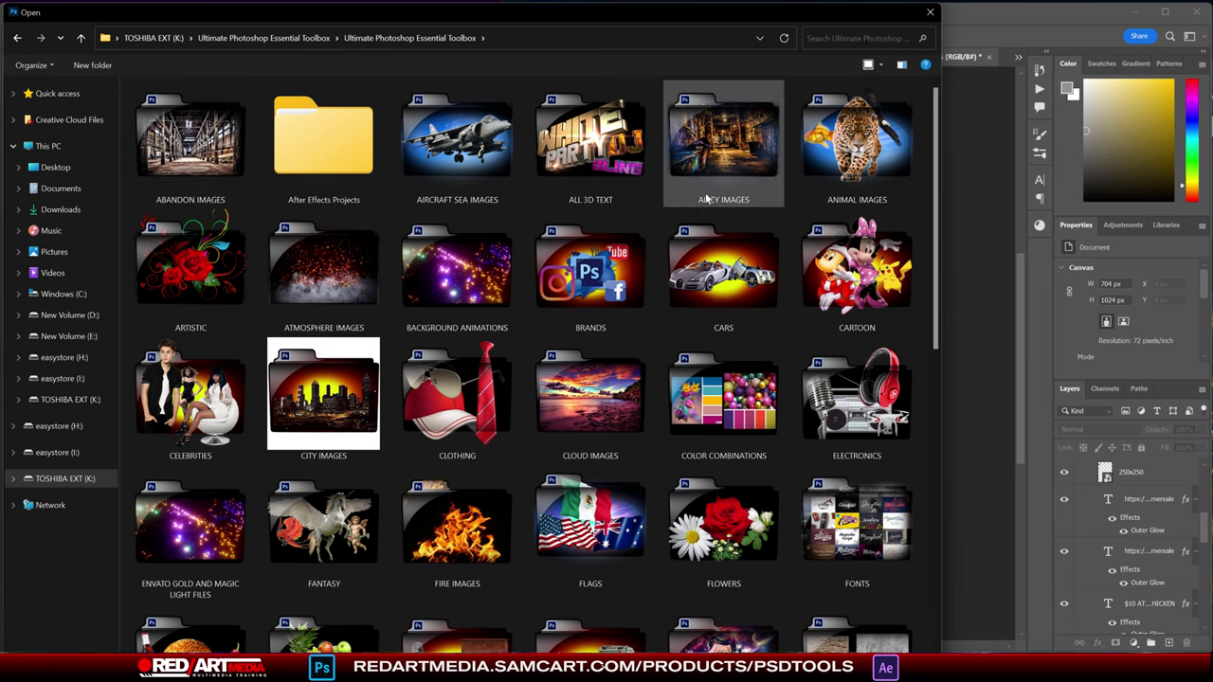
double_click(857, 525)
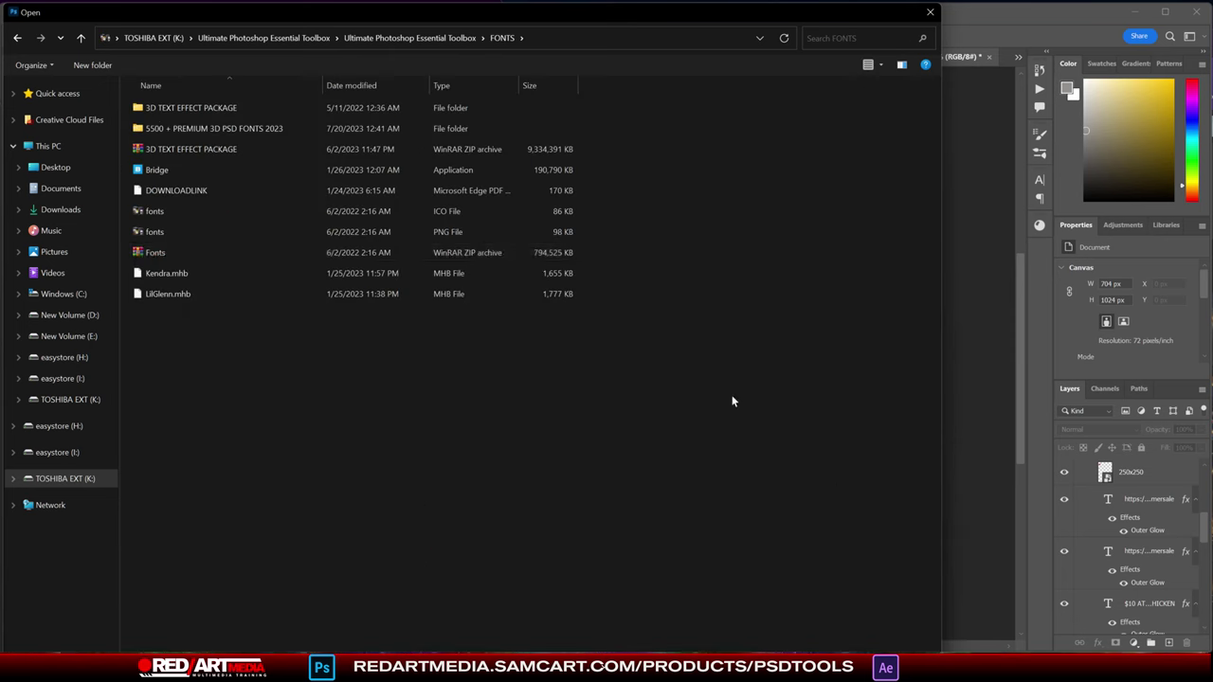
double_click(165, 110)
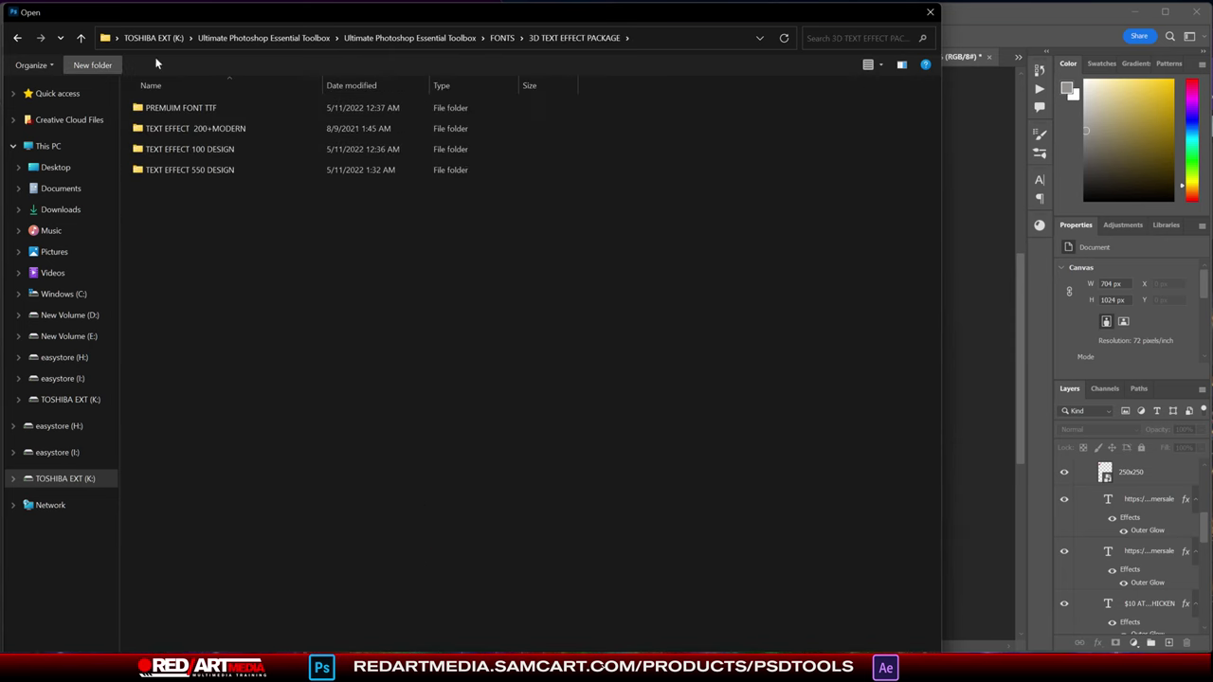
left_click(509, 37)
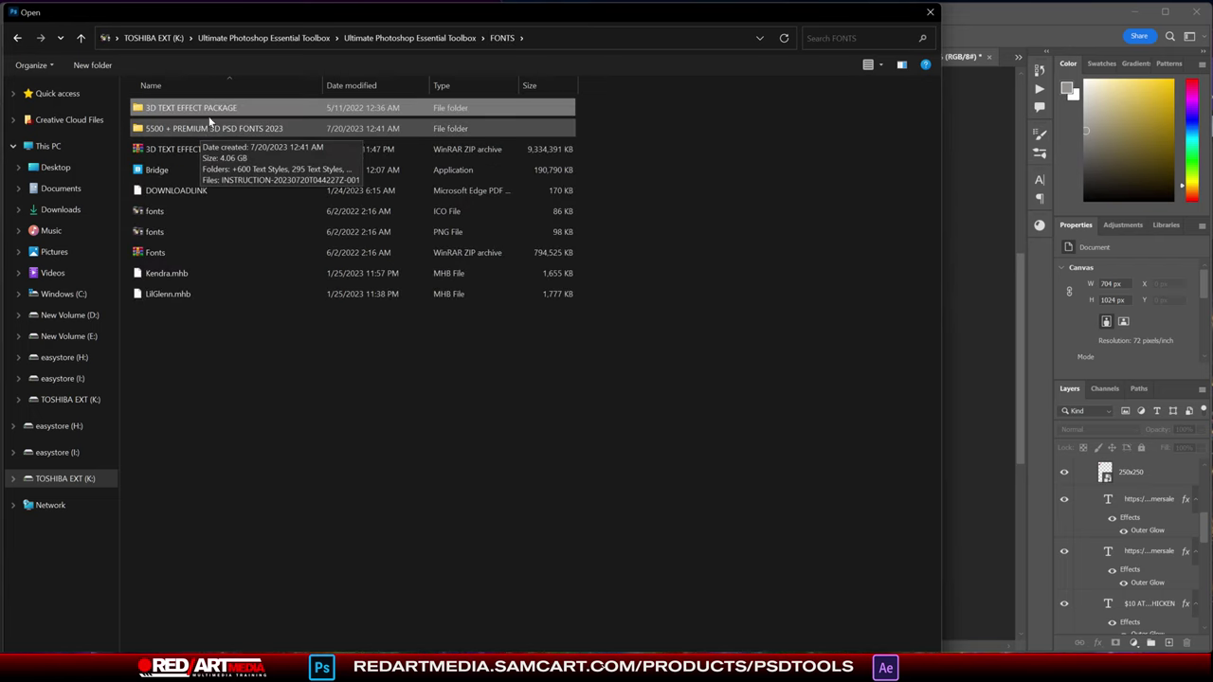
double_click(223, 130)
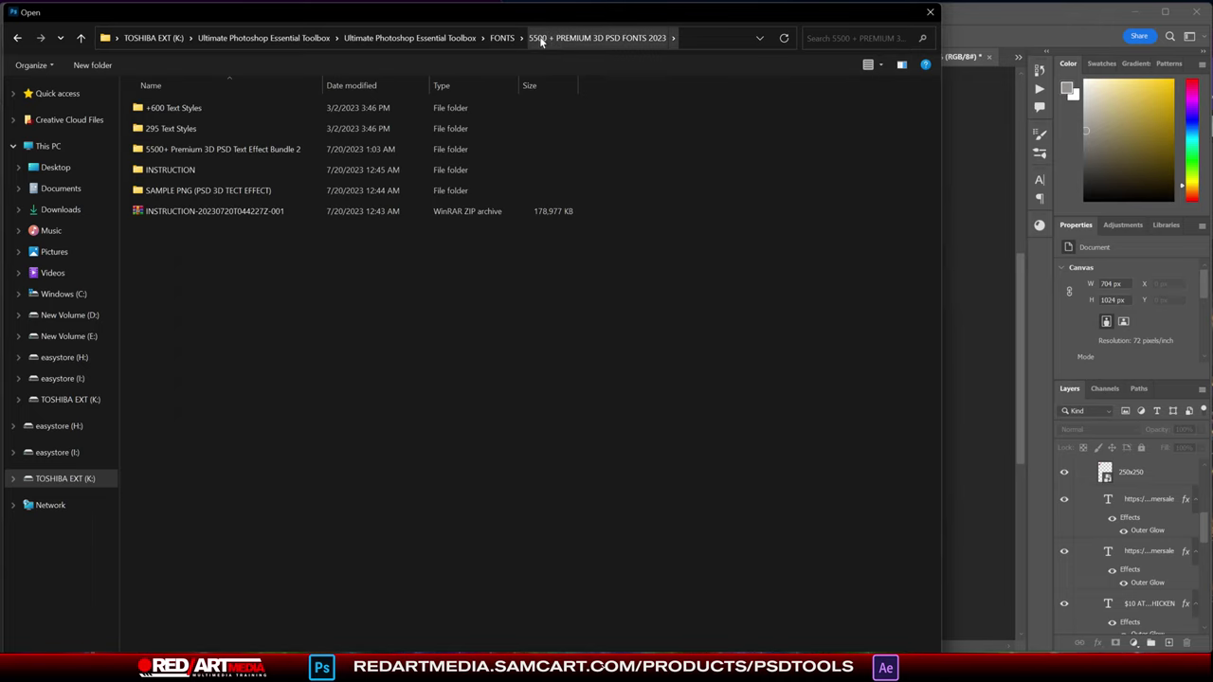
left_click(502, 39)
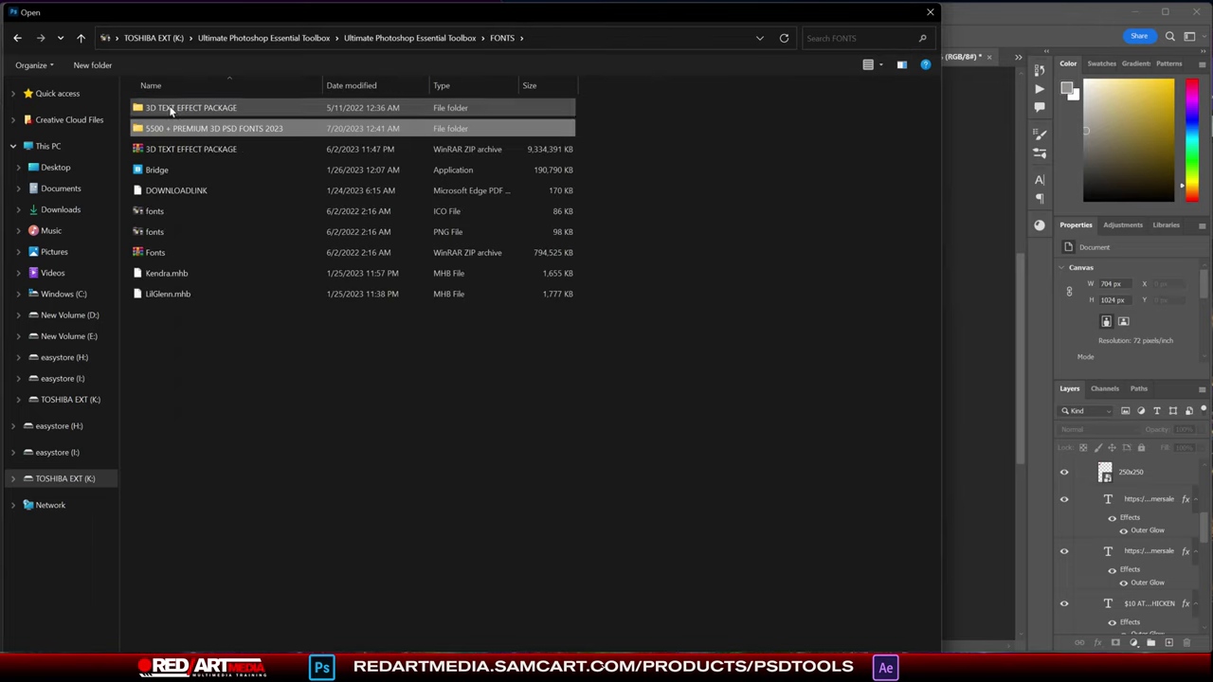
double_click(172, 108)
double_click(204, 130)
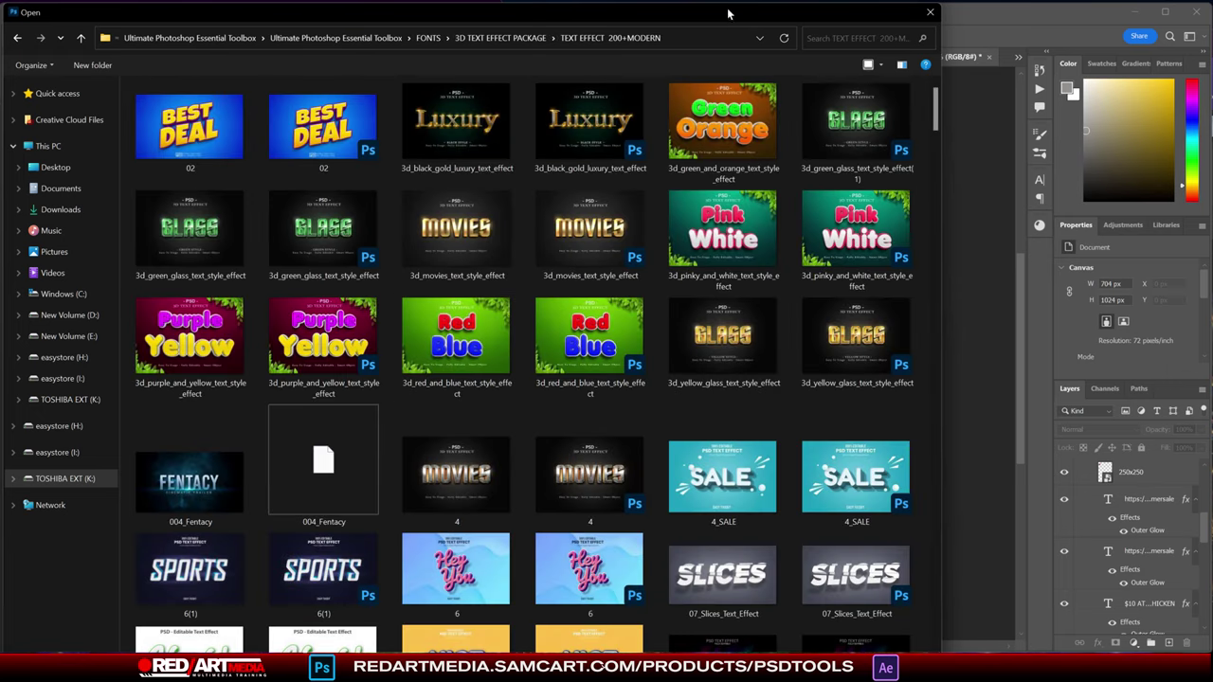
- Reposition and enlarge the file browser beside the flyer, then cancel without opening anything
left_click_drag(728, 5, 288, 102)
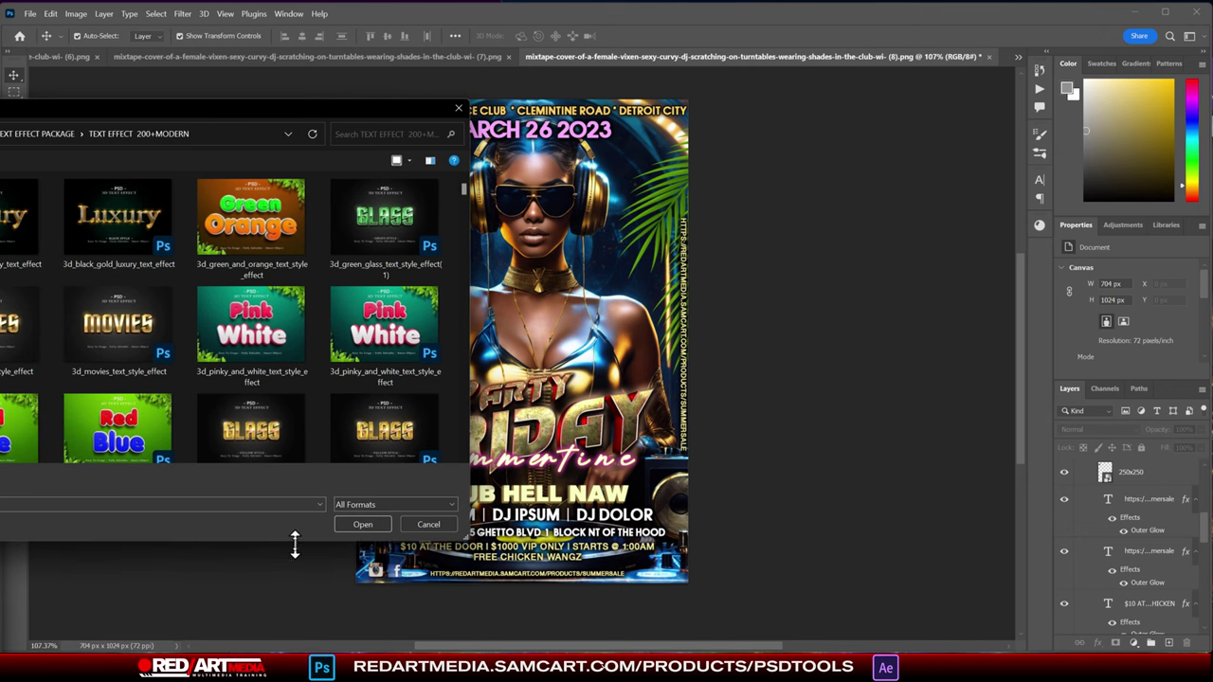
left_click_drag(295, 543, 297, 674)
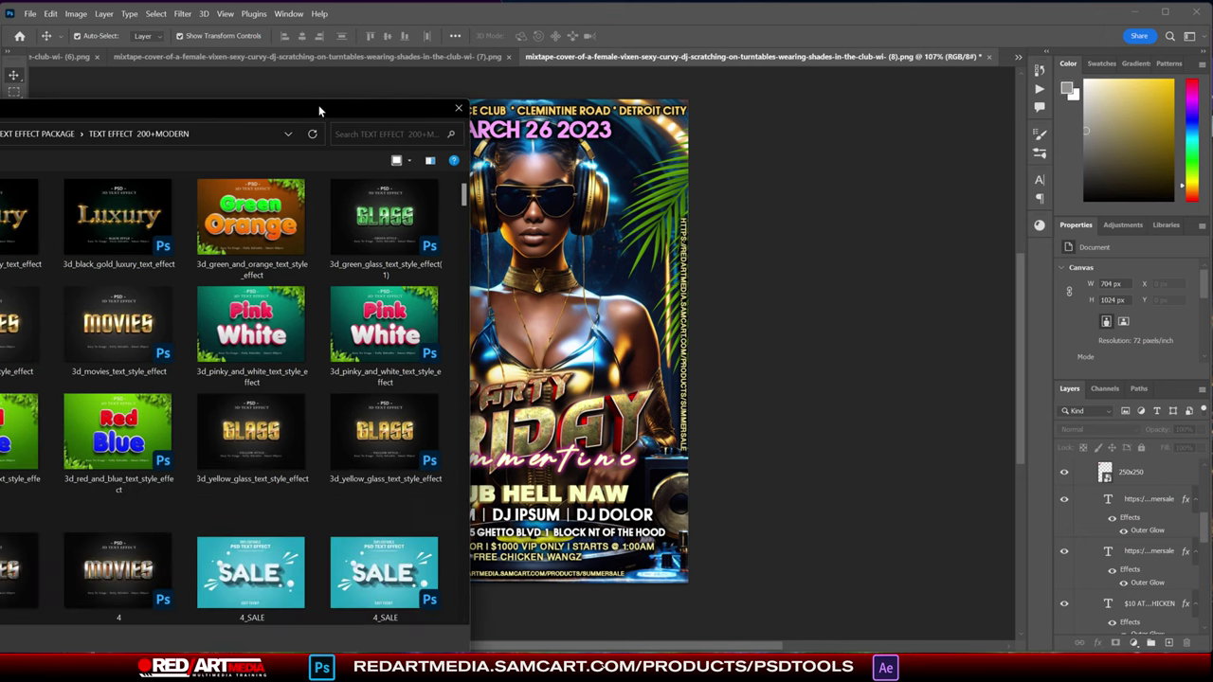
left_click_drag(322, 119, 141, 71)
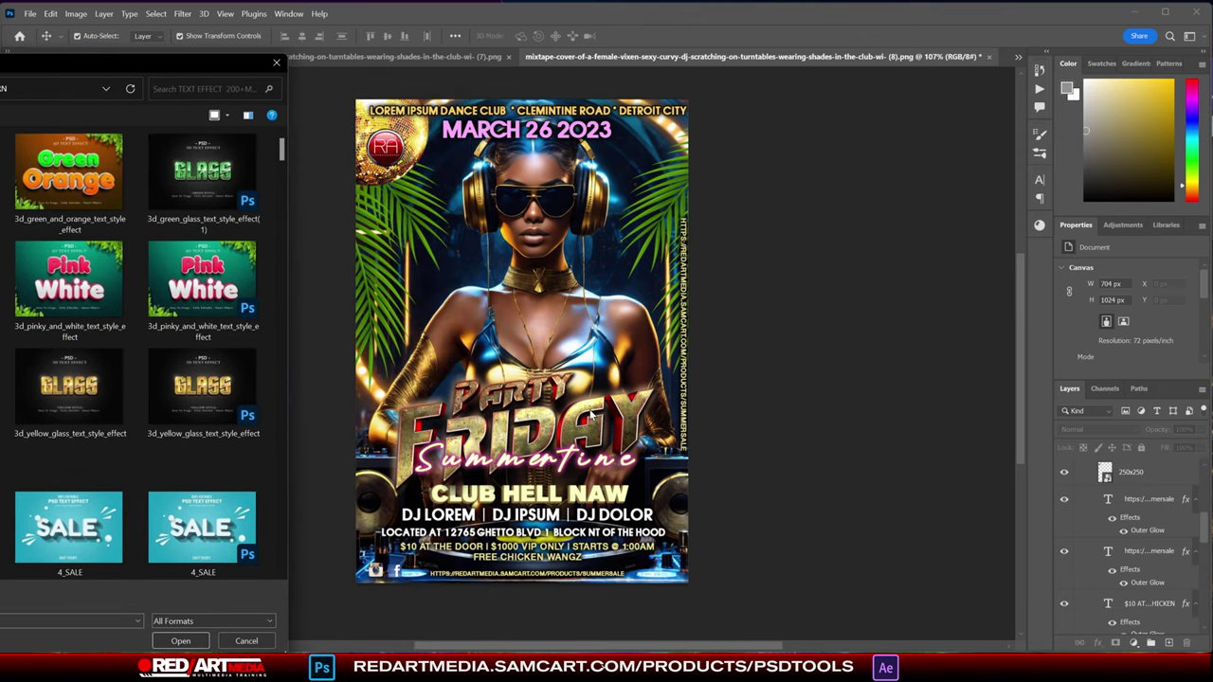
left_click(247, 640)
left_click(569, 381)
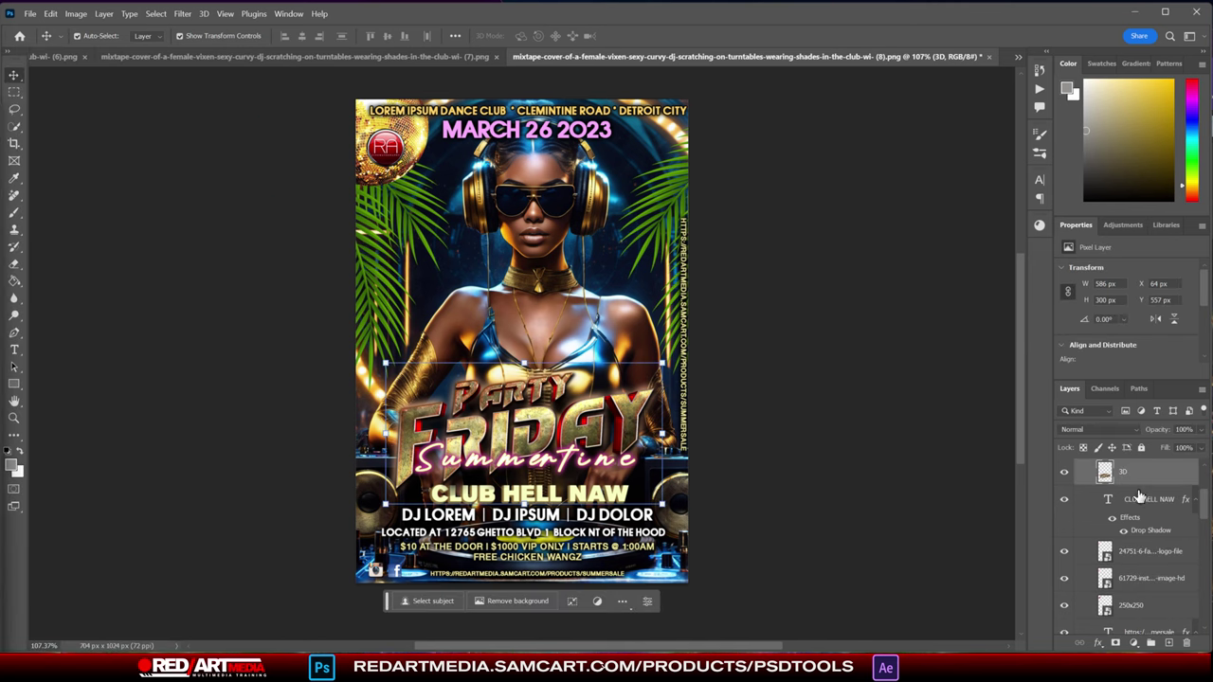
- Hide the Party Friday 3D title and nudge the Summertine text slightly lower
left_click(1065, 474)
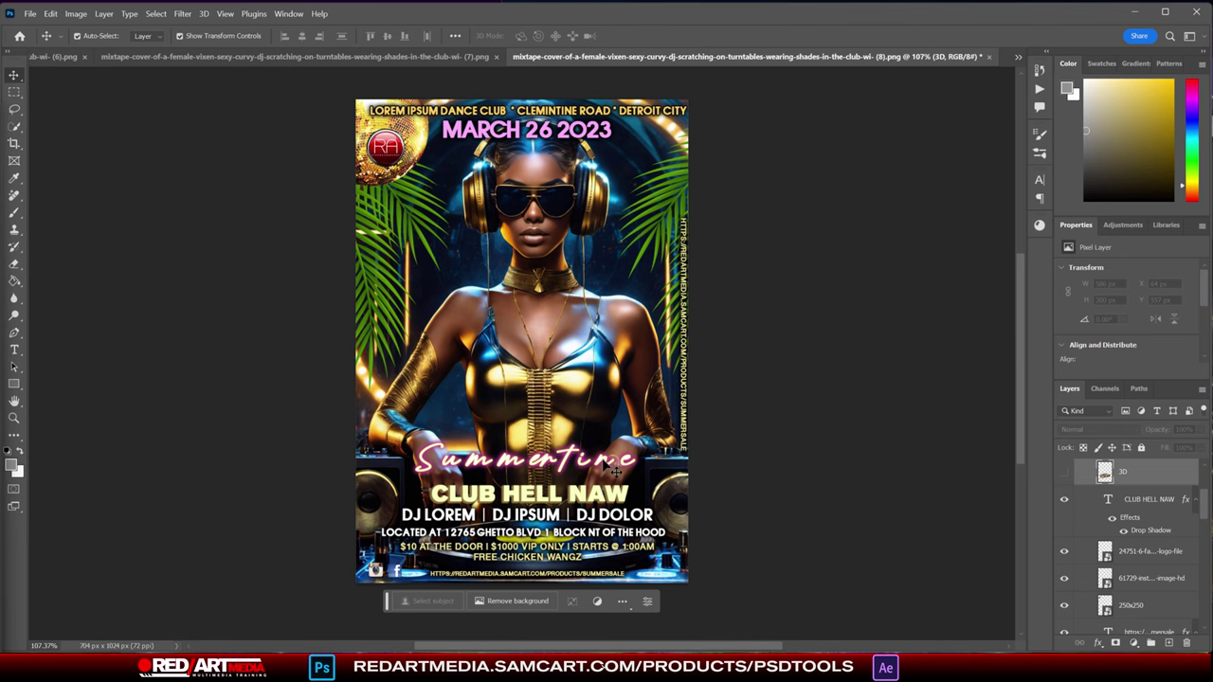
left_click(609, 464)
mouse_move(630, 458)
left_mouse_down()
mouse_move(630, 424)
mouse_move(634, 465)
left_mouse_up()
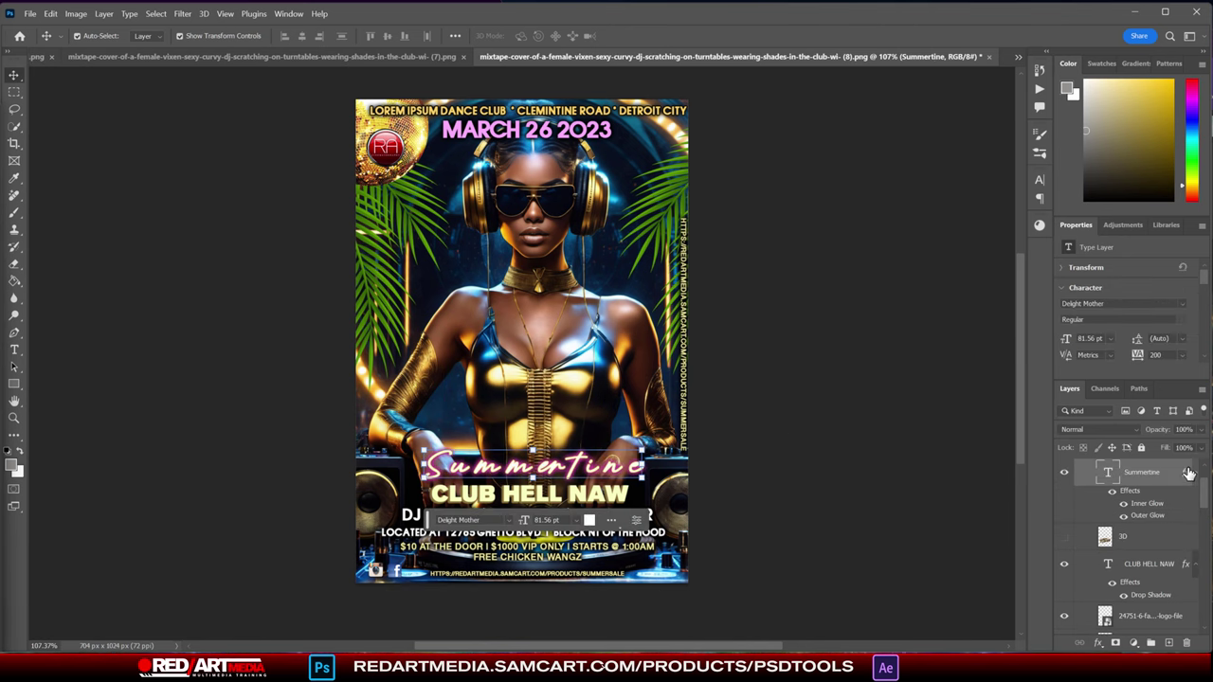
double_click(1190, 473)
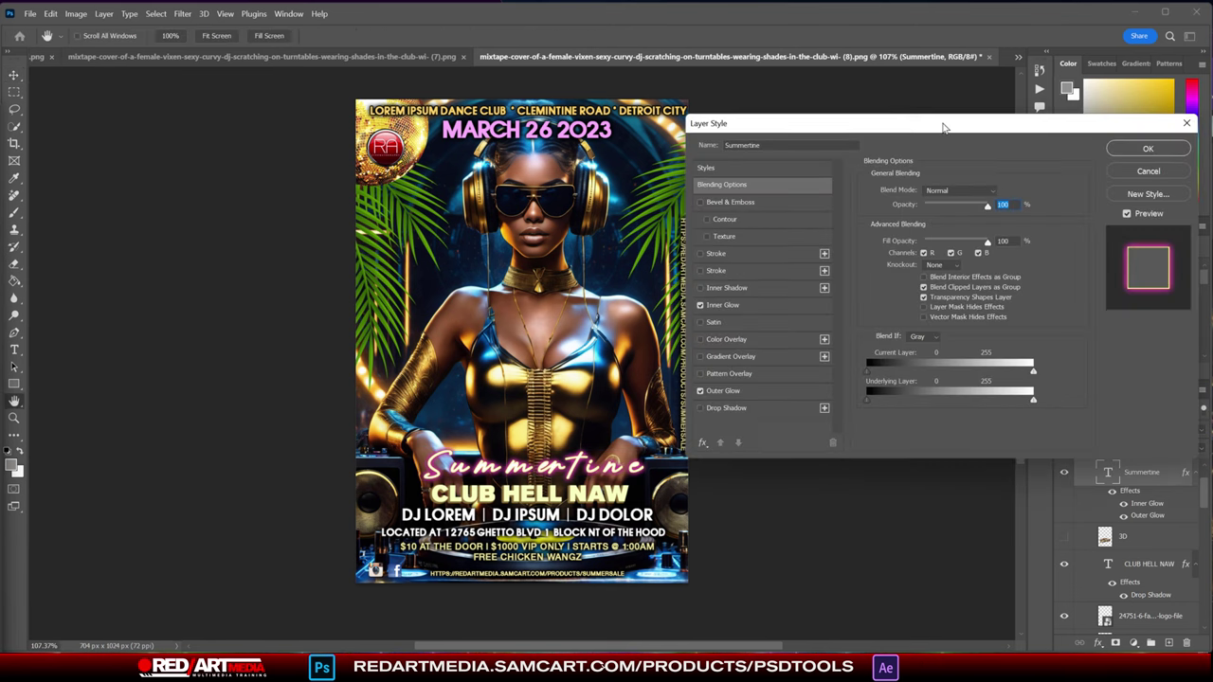
left_click_drag(956, 123, 744, 118)
- Set Summertine's Outer Glow colour to blue #3f8ab9
left_click(513, 279)
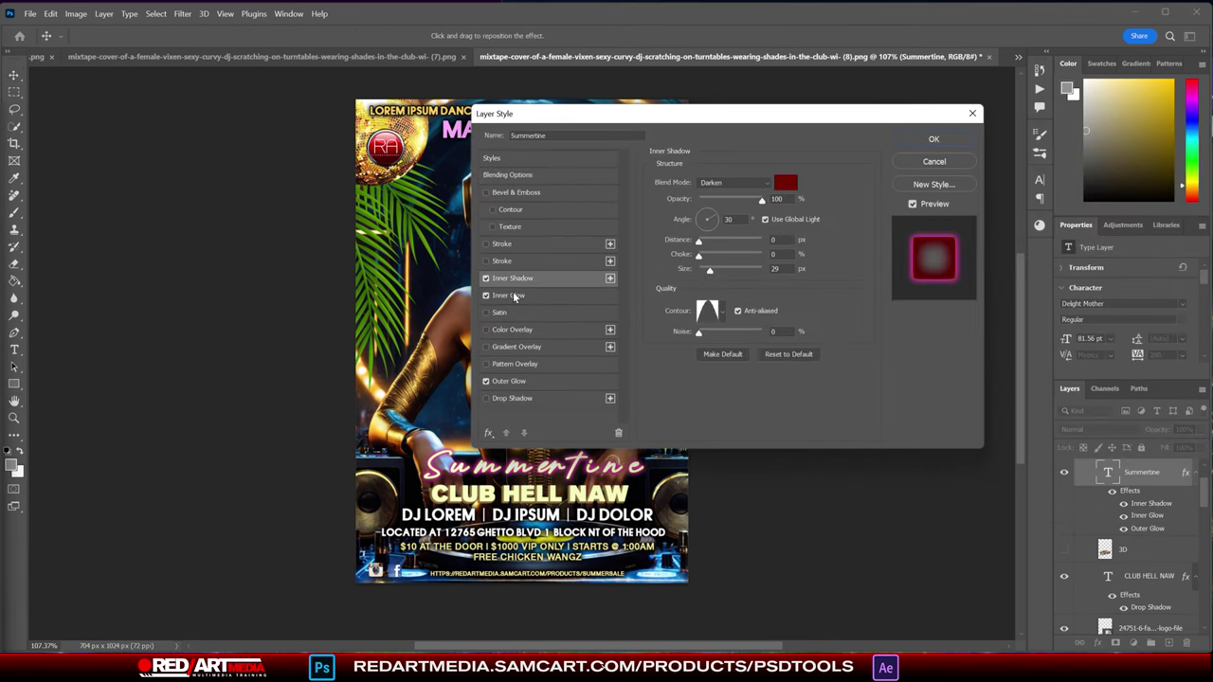
left_click(519, 297)
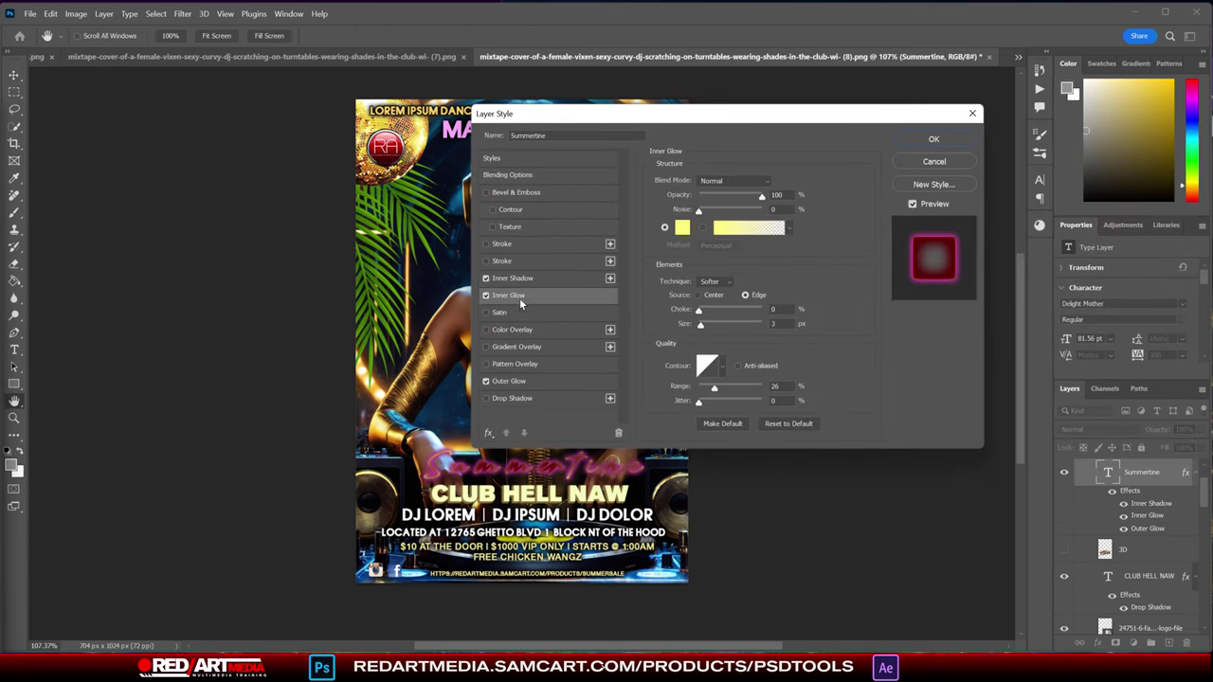
left_click(509, 380)
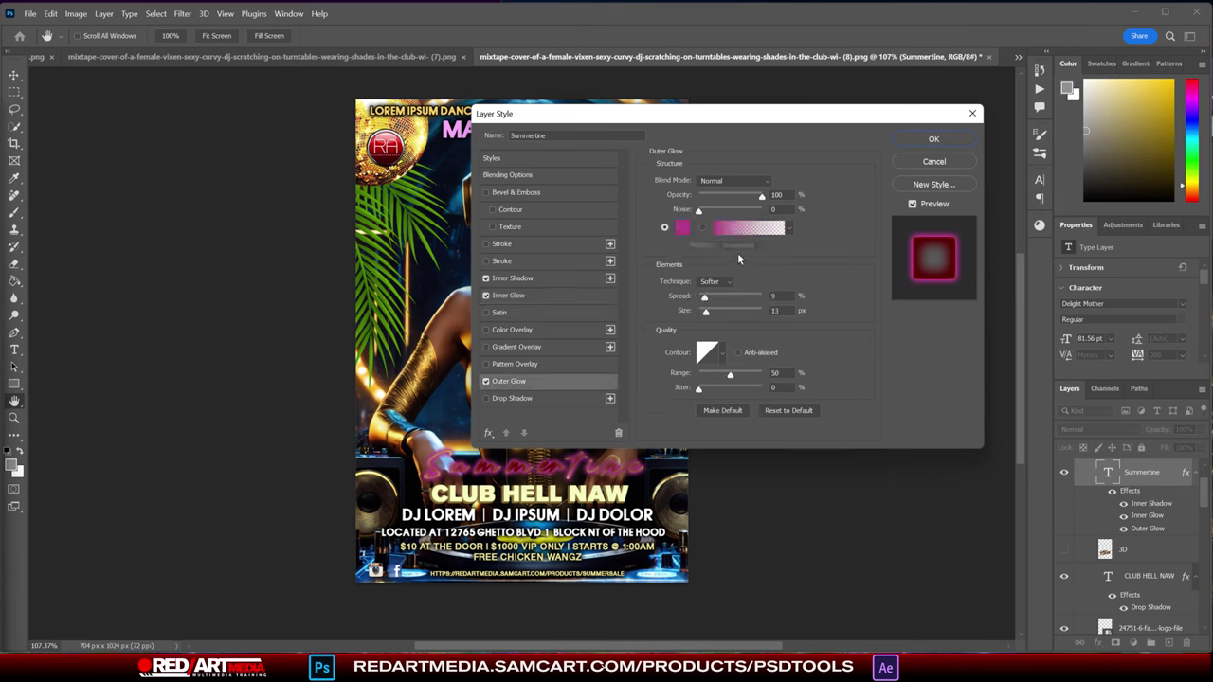
left_click(686, 229)
left_click(893, 234)
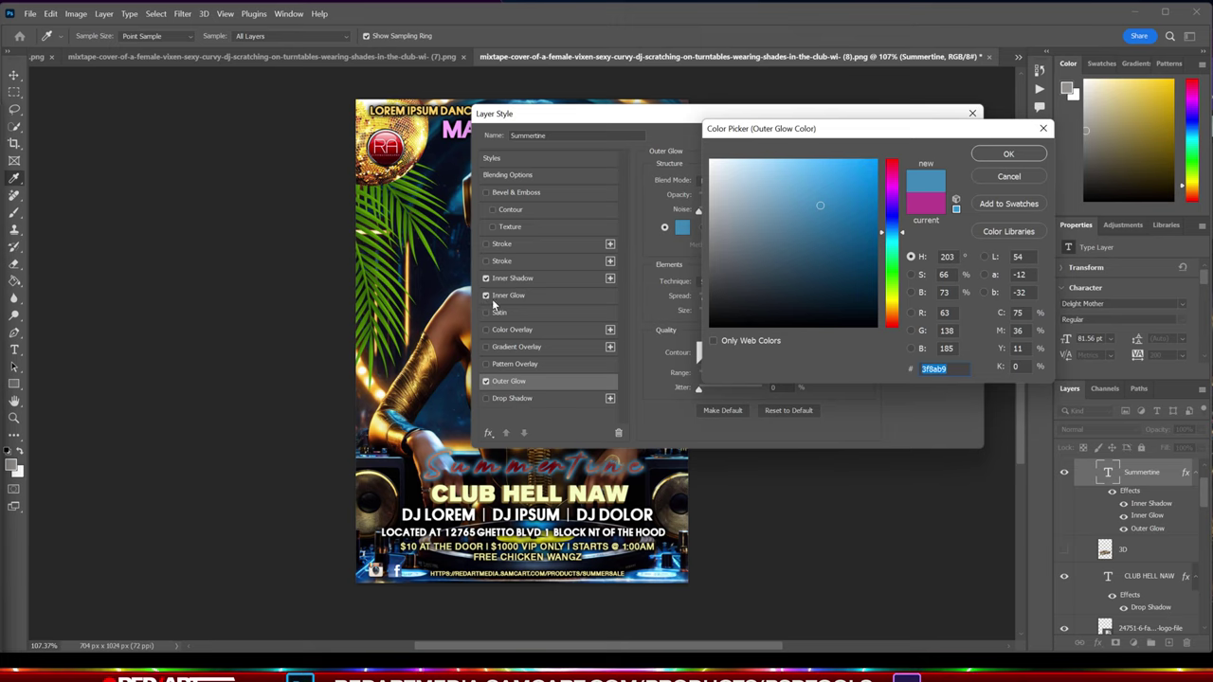
left_click(1010, 154)
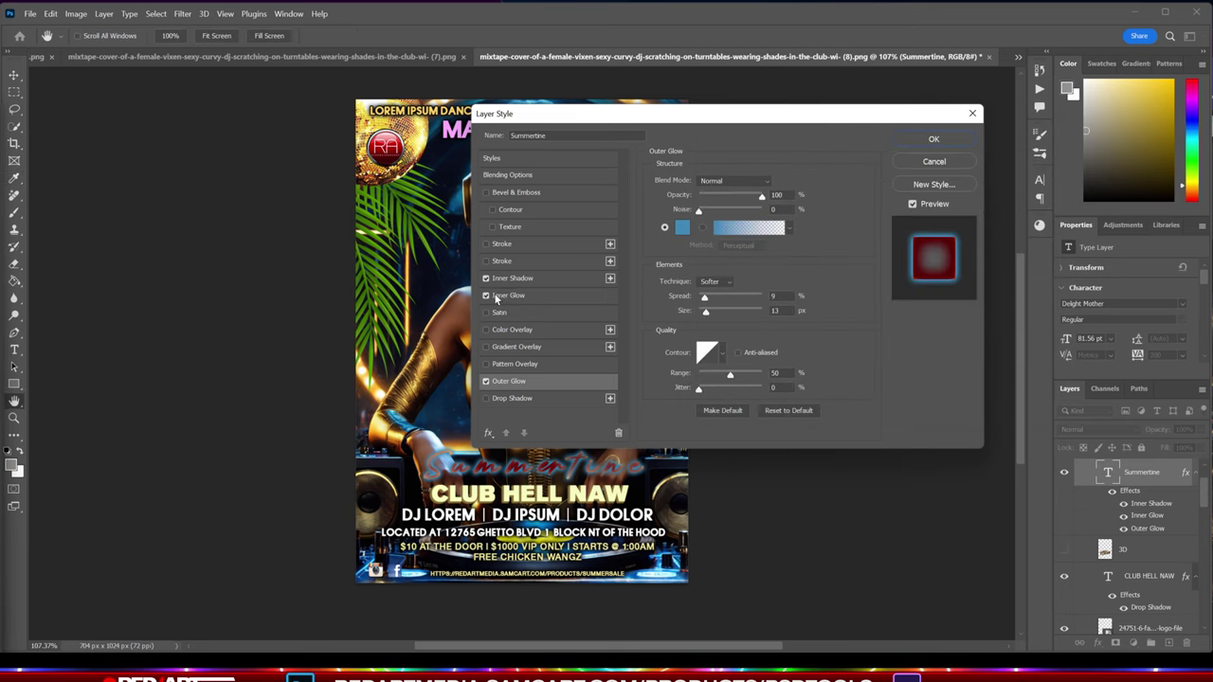
- Turn off Inner Shadow and set the Inner Glow colour to light blue #7cd2ff
left_click(502, 295)
left_click(497, 278)
left_click(486, 278)
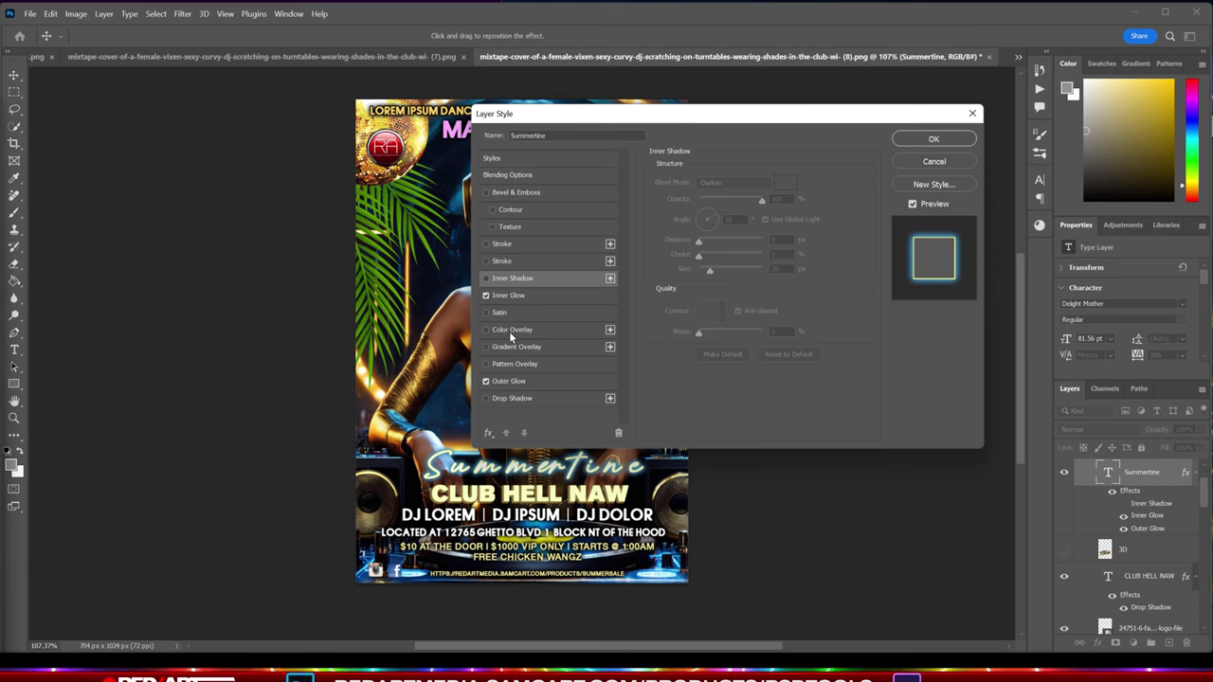
left_click(511, 294)
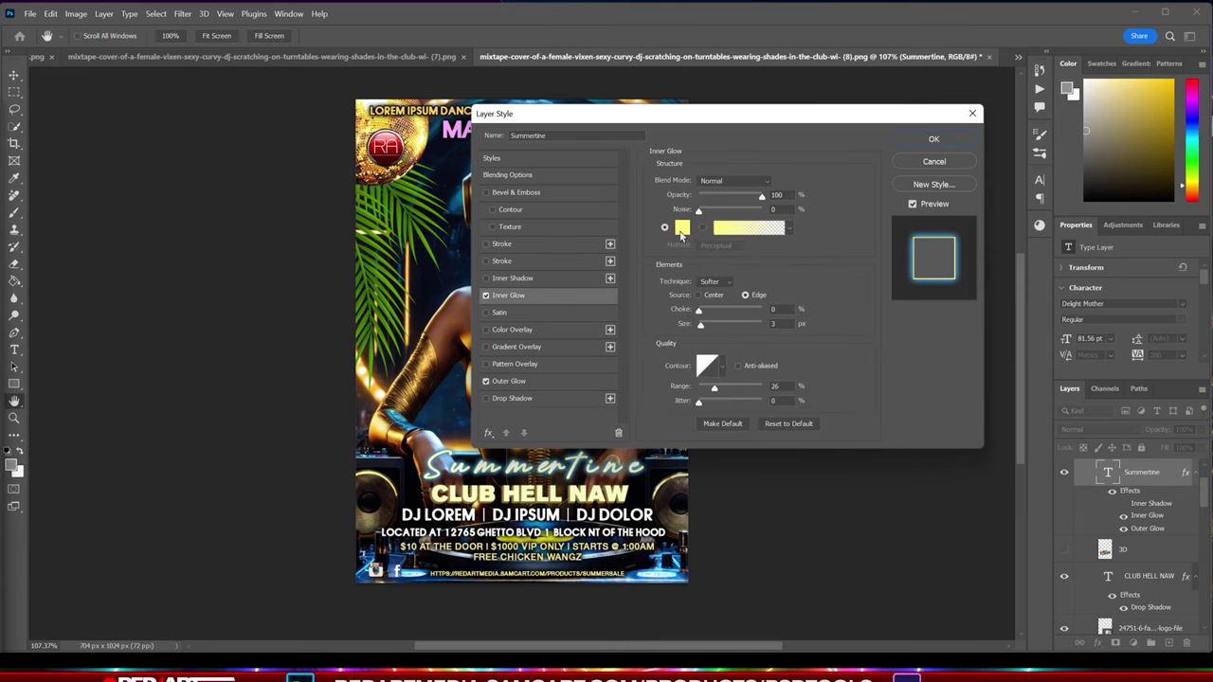
left_click(682, 228)
left_click(894, 239)
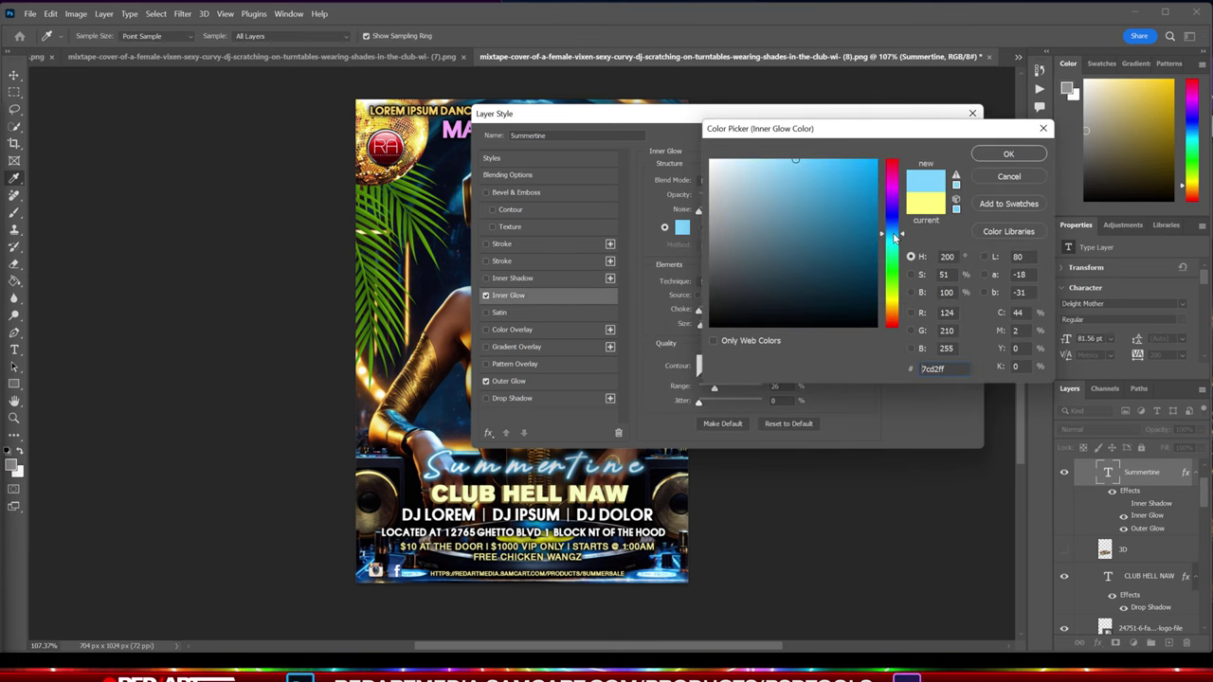
left_click(991, 157)
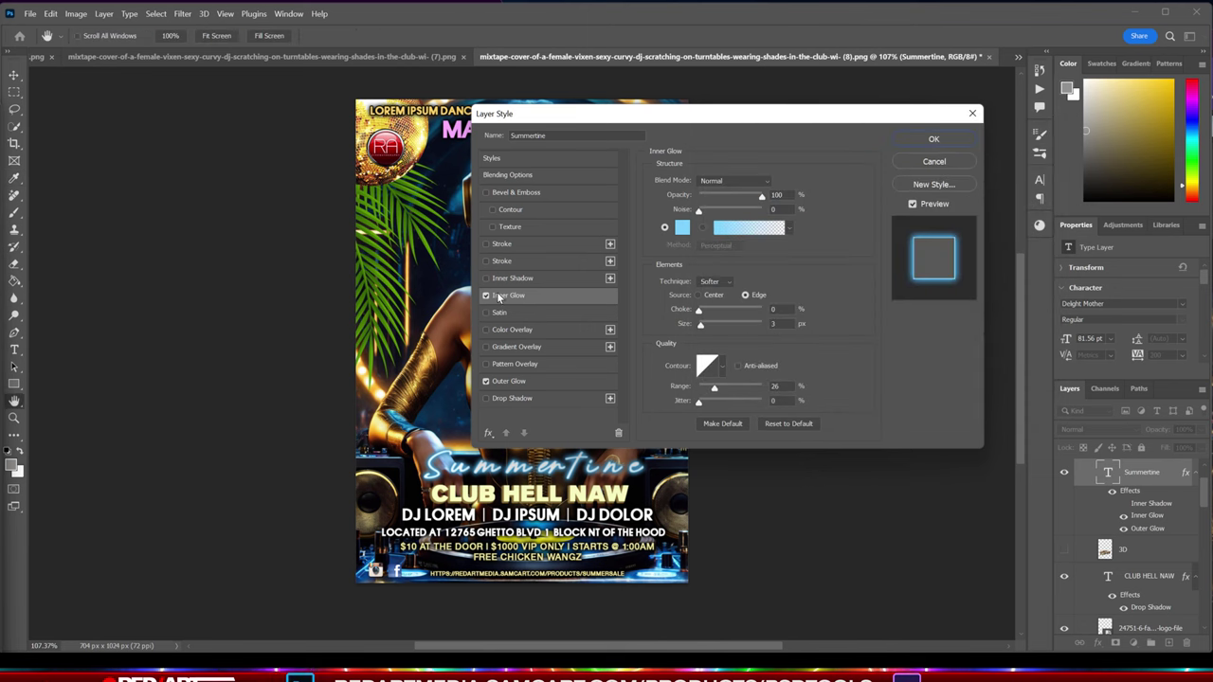
left_click(497, 381)
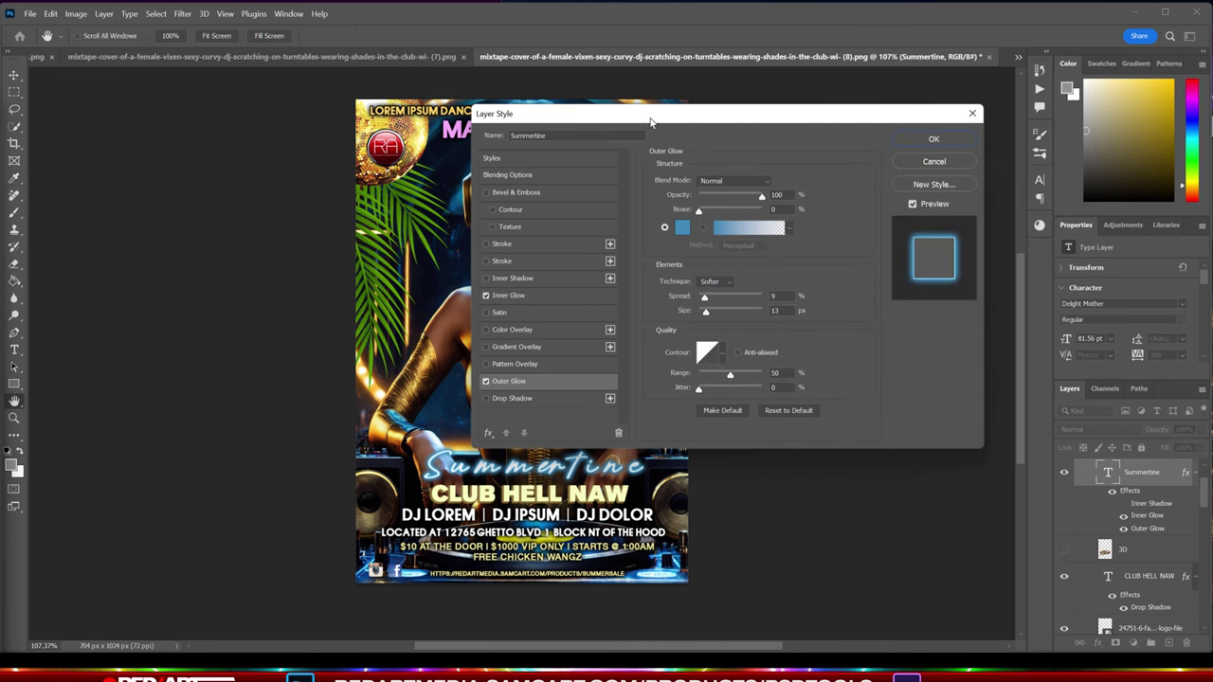
left_click_drag(651, 122, 575, 99)
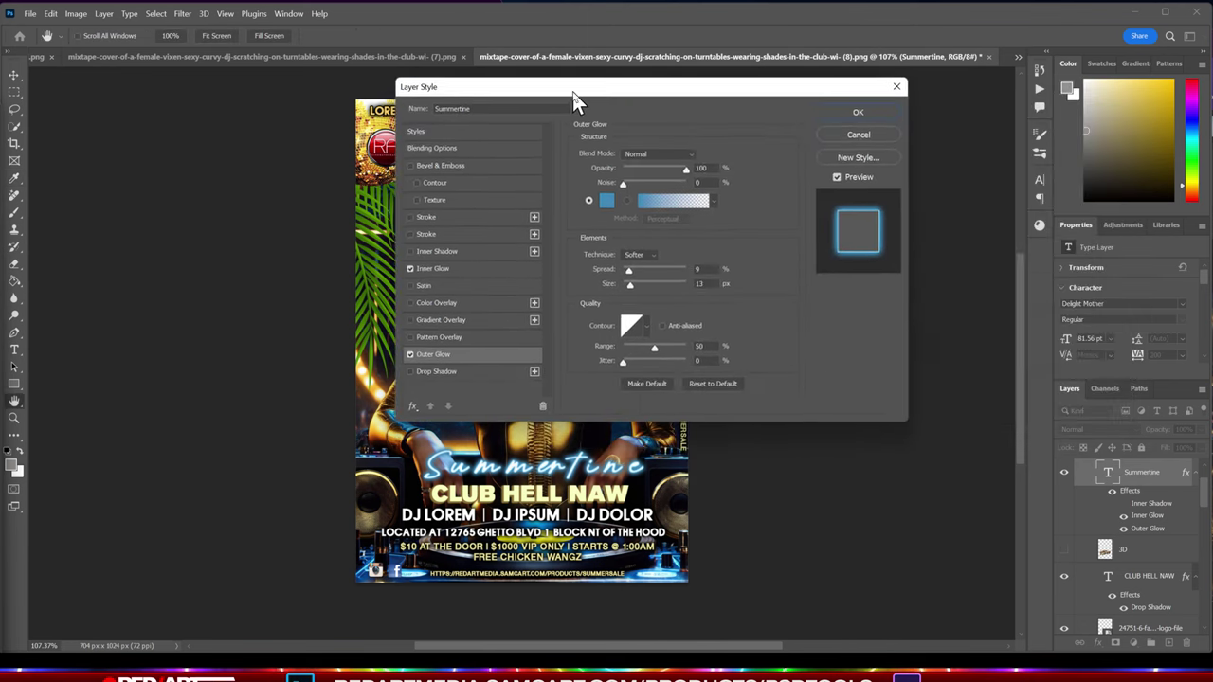
- Apply Summertine's glow effects, then browse File > Open to the TEXT EFFECT 200+MODERN folder
left_click(858, 113)
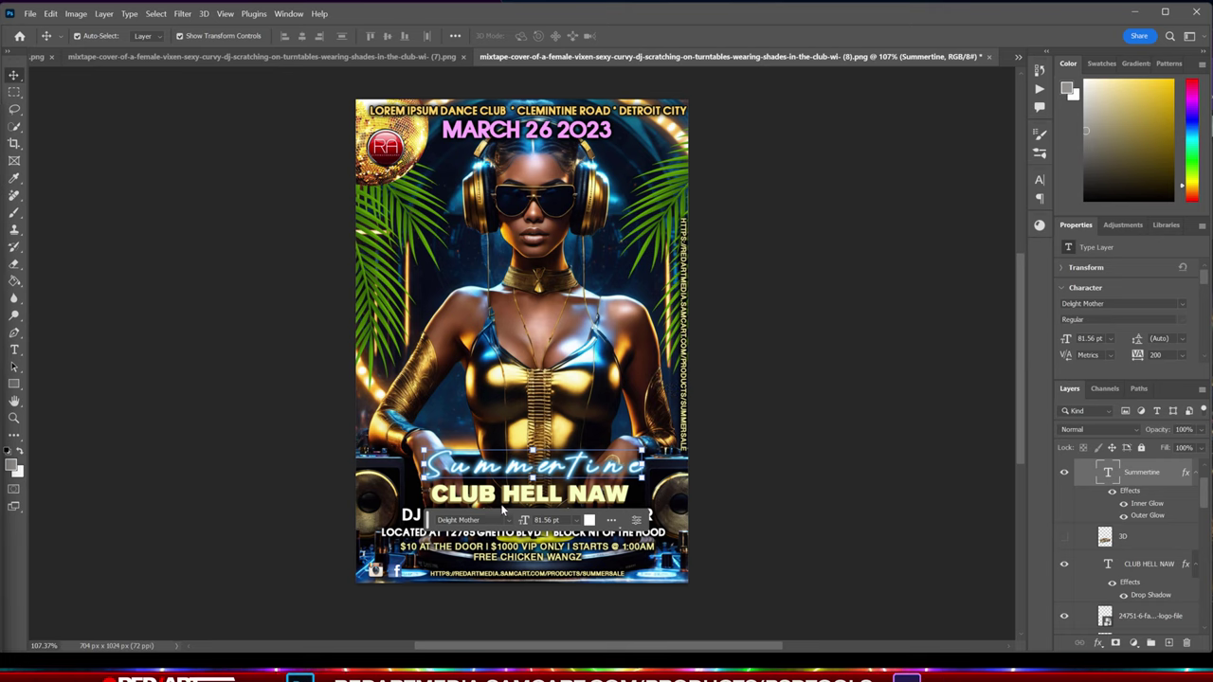
left_click_drag(428, 519, 435, 606)
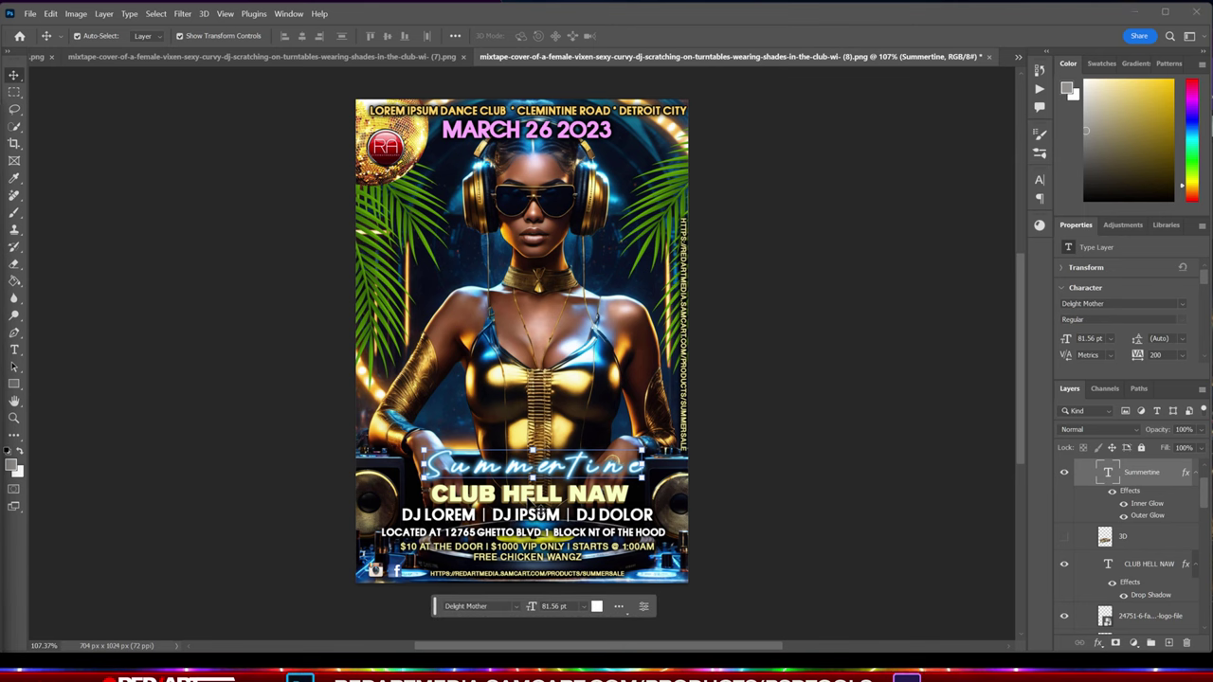
left_click(30, 13)
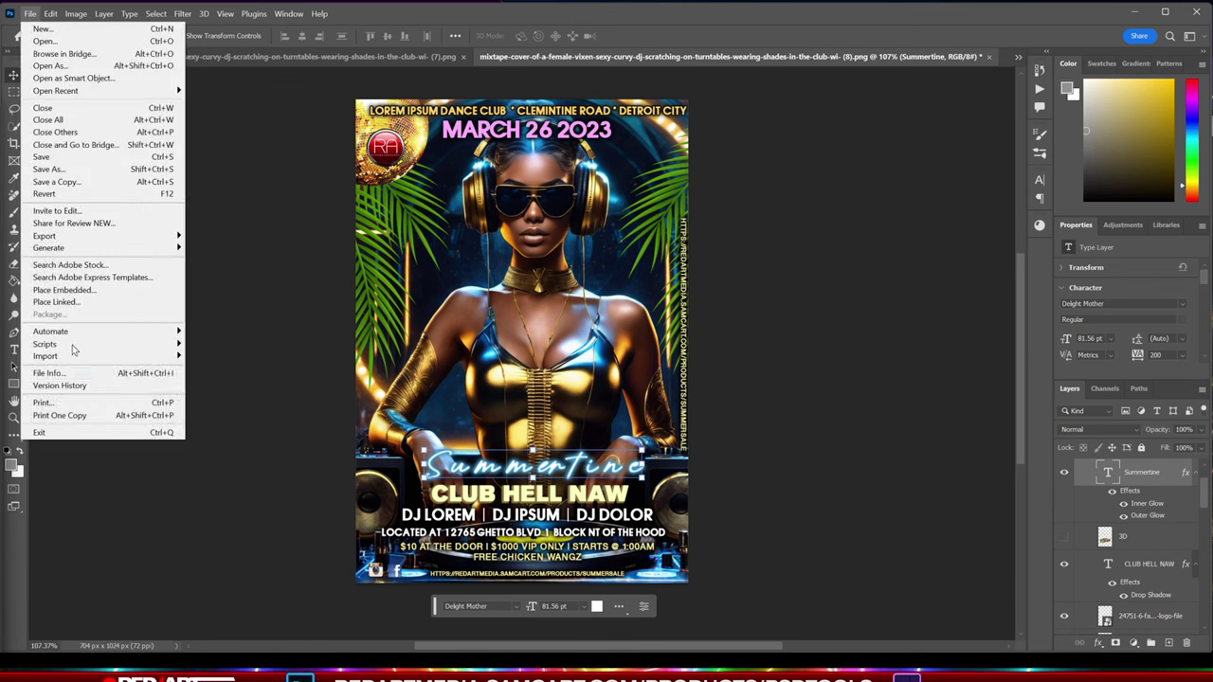
left_click(45, 41)
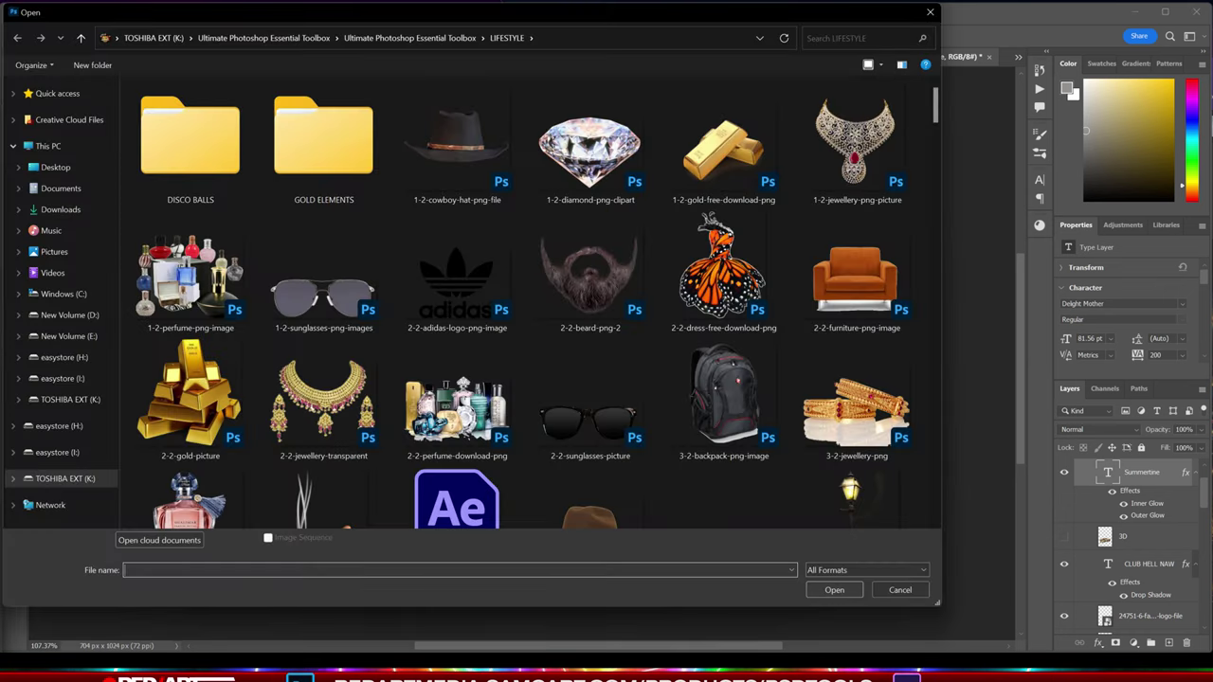
left_click(407, 38)
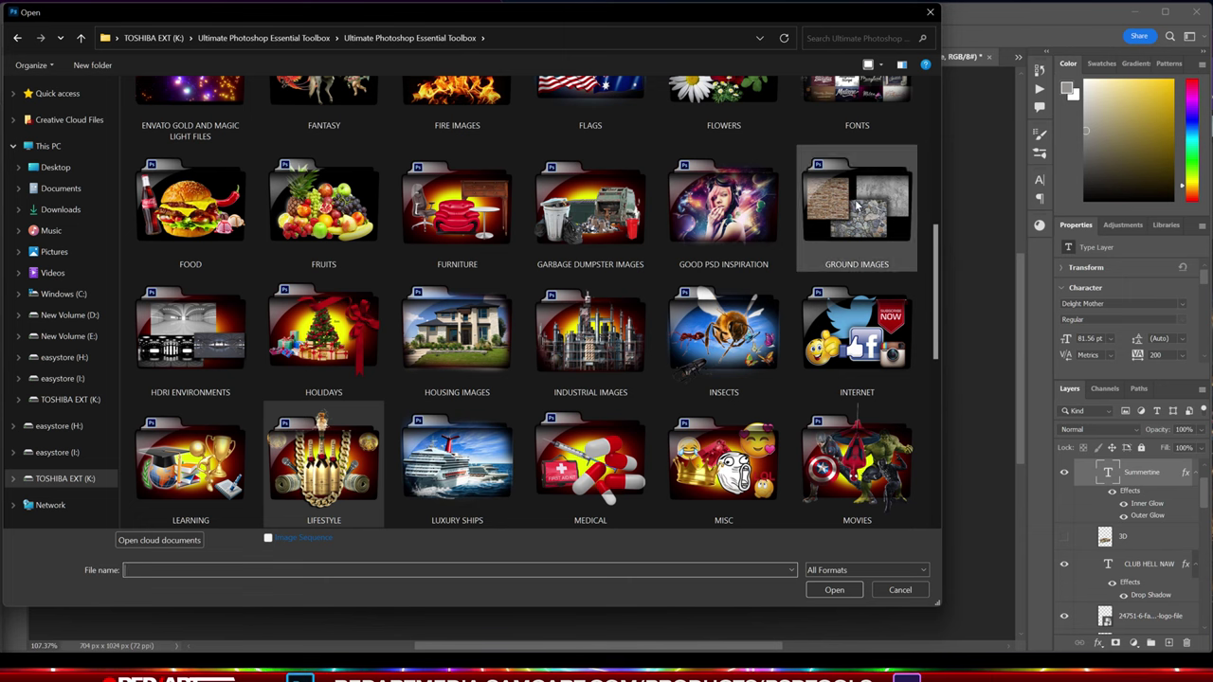
scroll(864, 308, "up", 3)
double_click(865, 214)
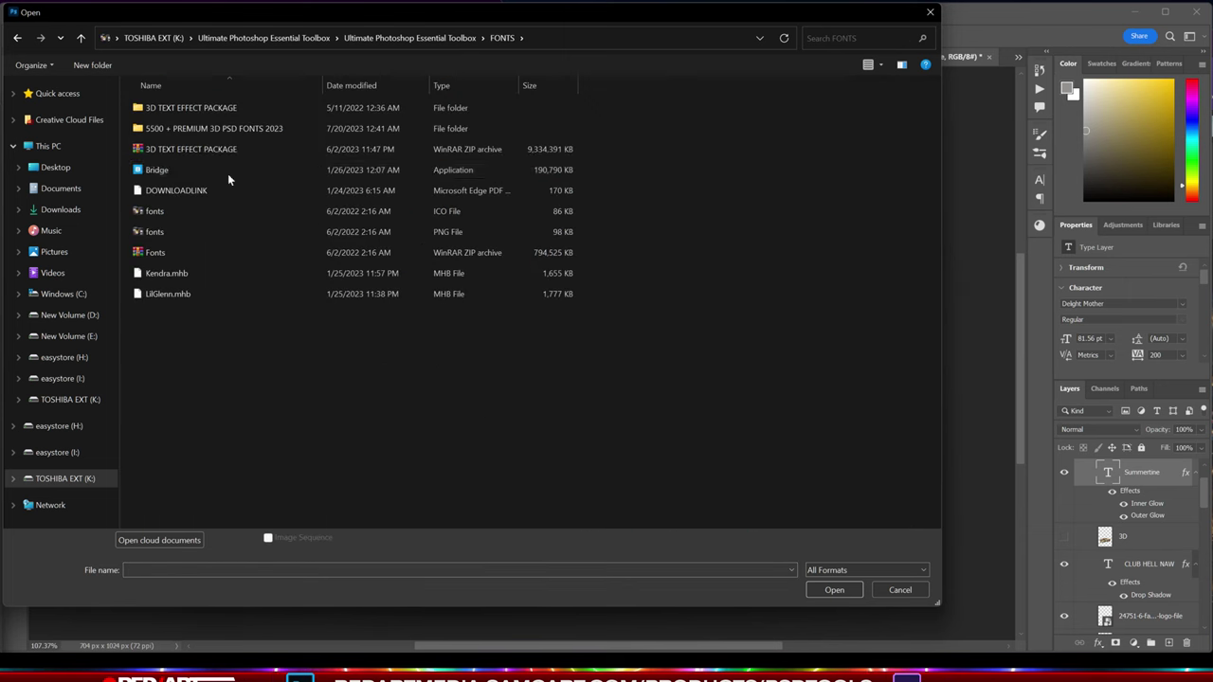
double_click(204, 110)
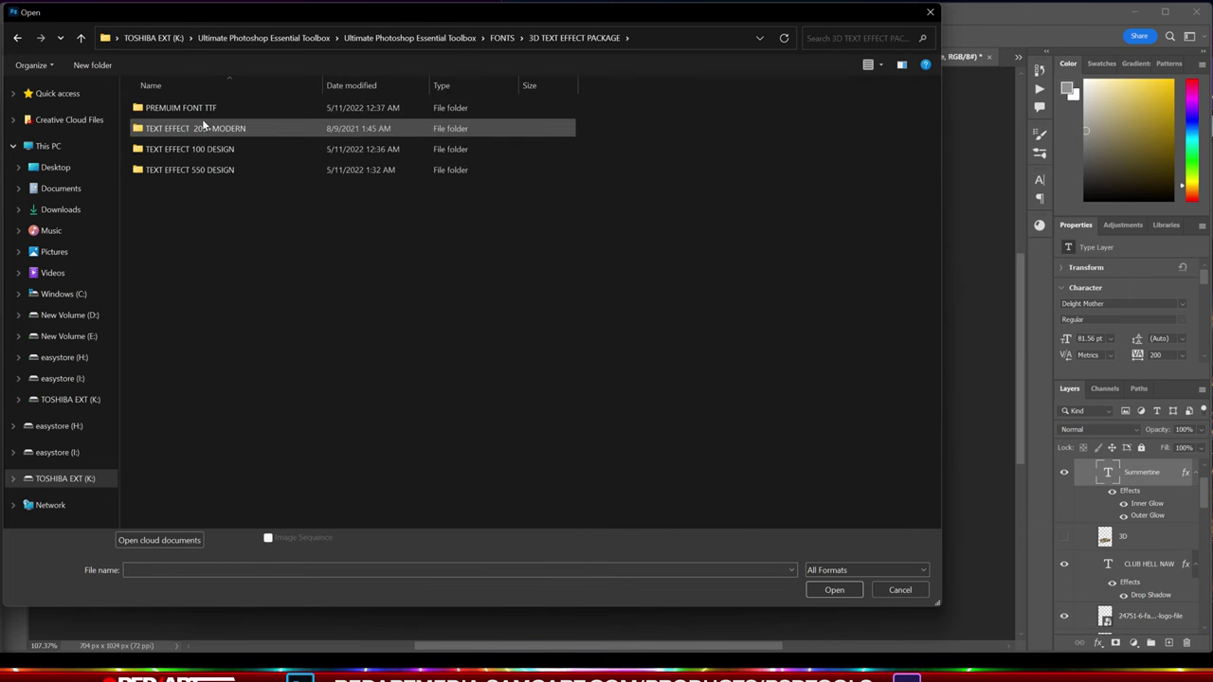
double_click(207, 131)
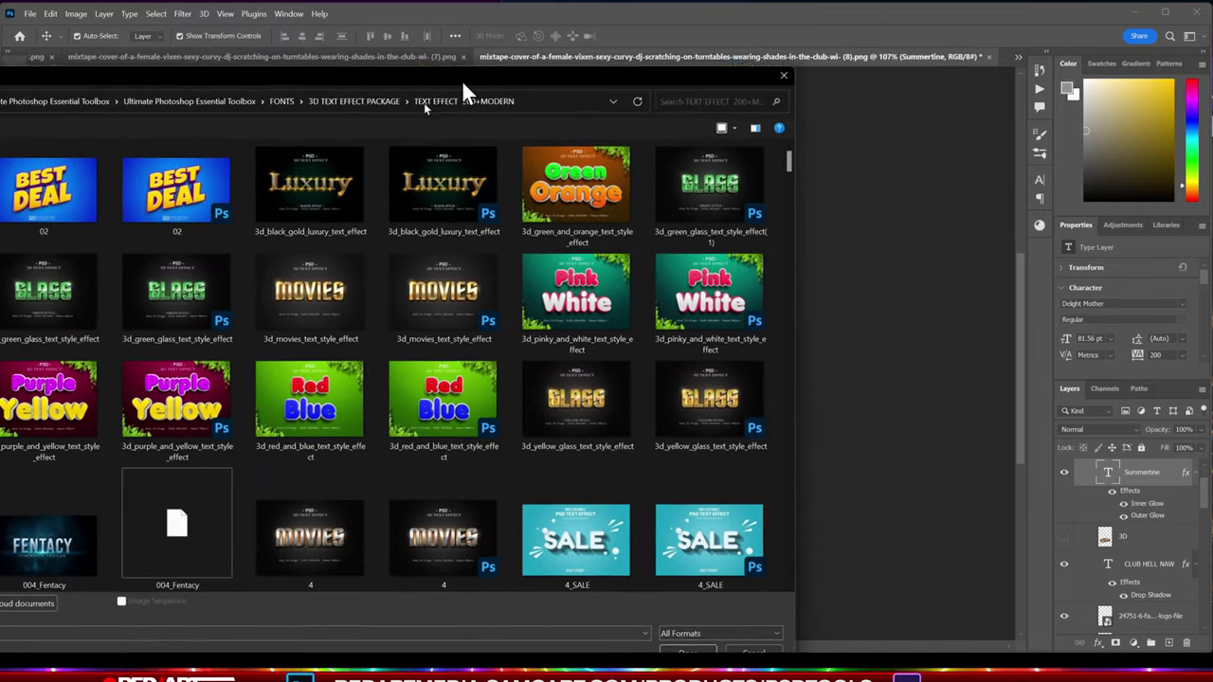
- Move the file browser aside and preview thumbnails such as FLASH 34(1) and 34(1)
left_click_drag(461, 80, 74, 90)
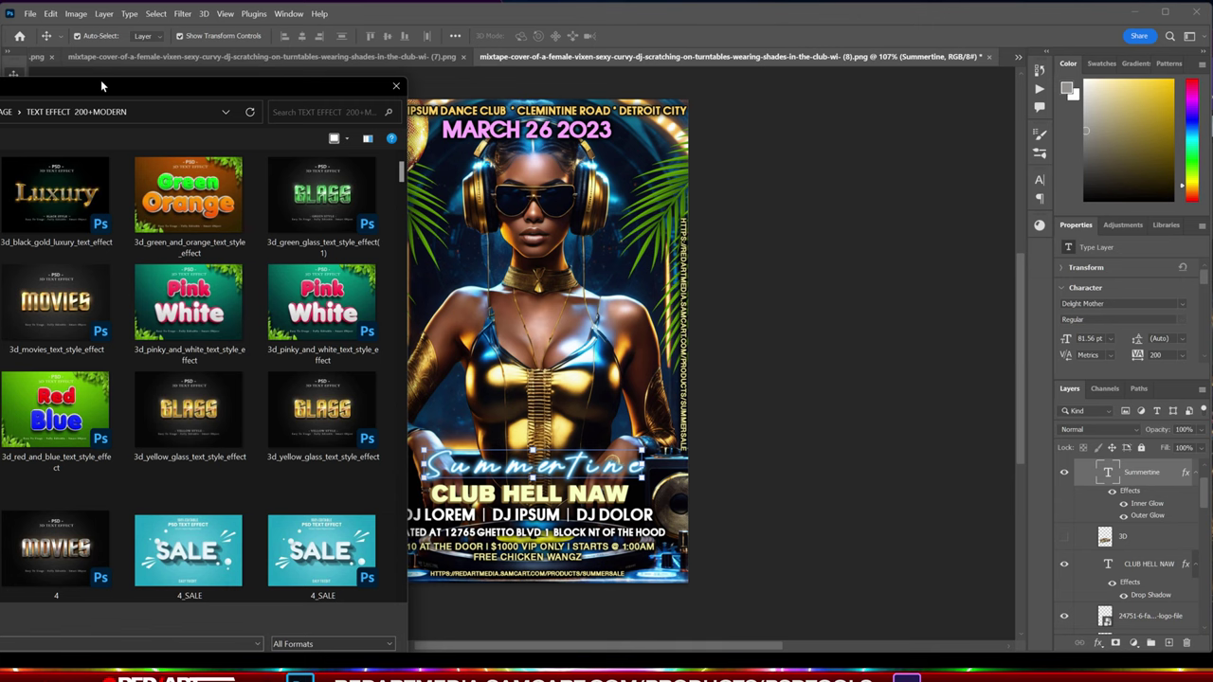
left_click_drag(99, 84, 54, 52)
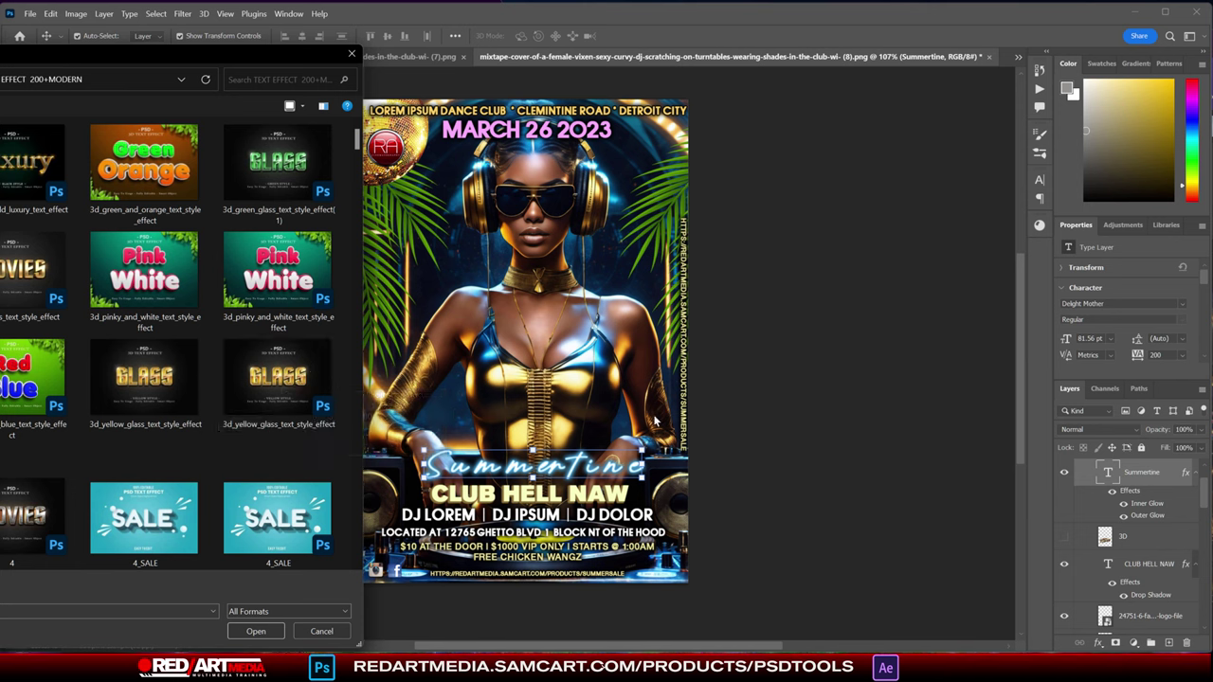
scroll(357, 144, "down", 2)
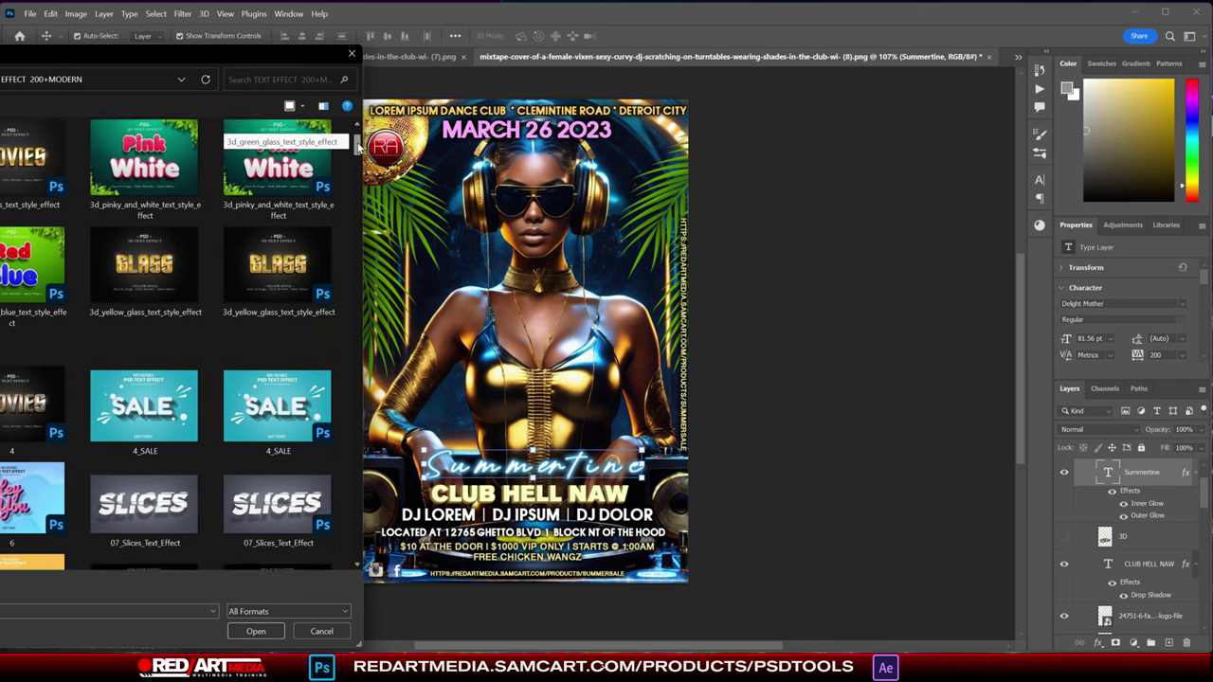
left_click_drag(357, 144, 357, 167)
left_click_drag(5, 52, 562, 104)
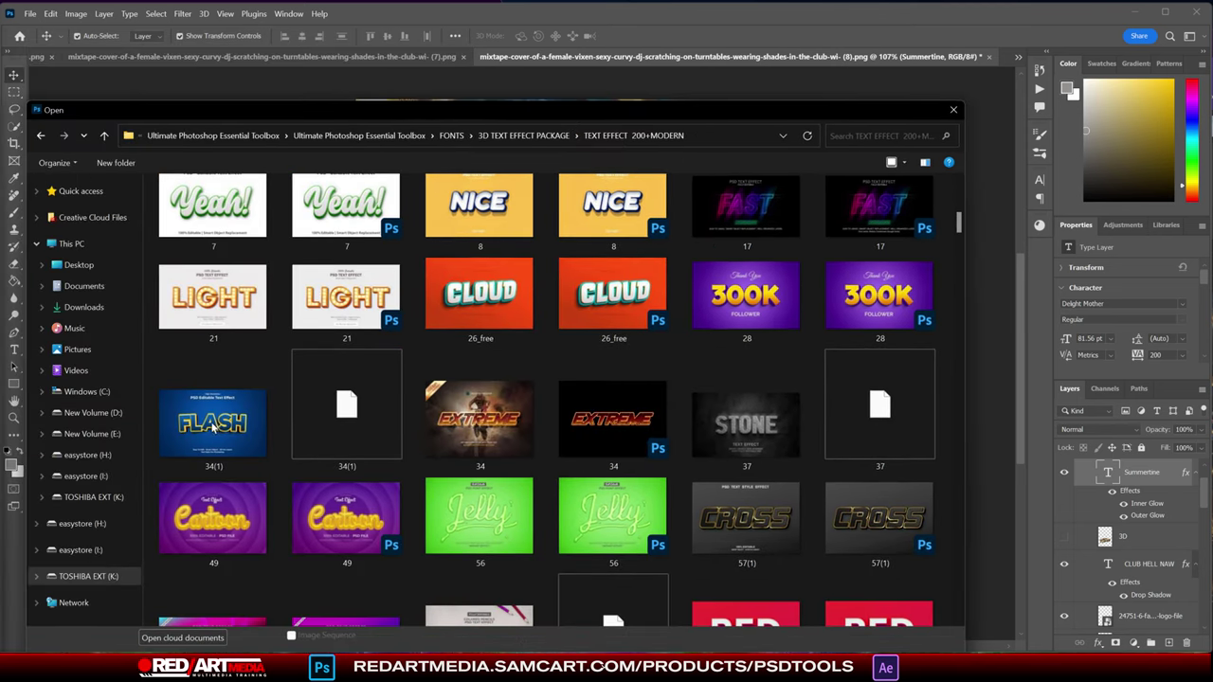
left_click(345, 409)
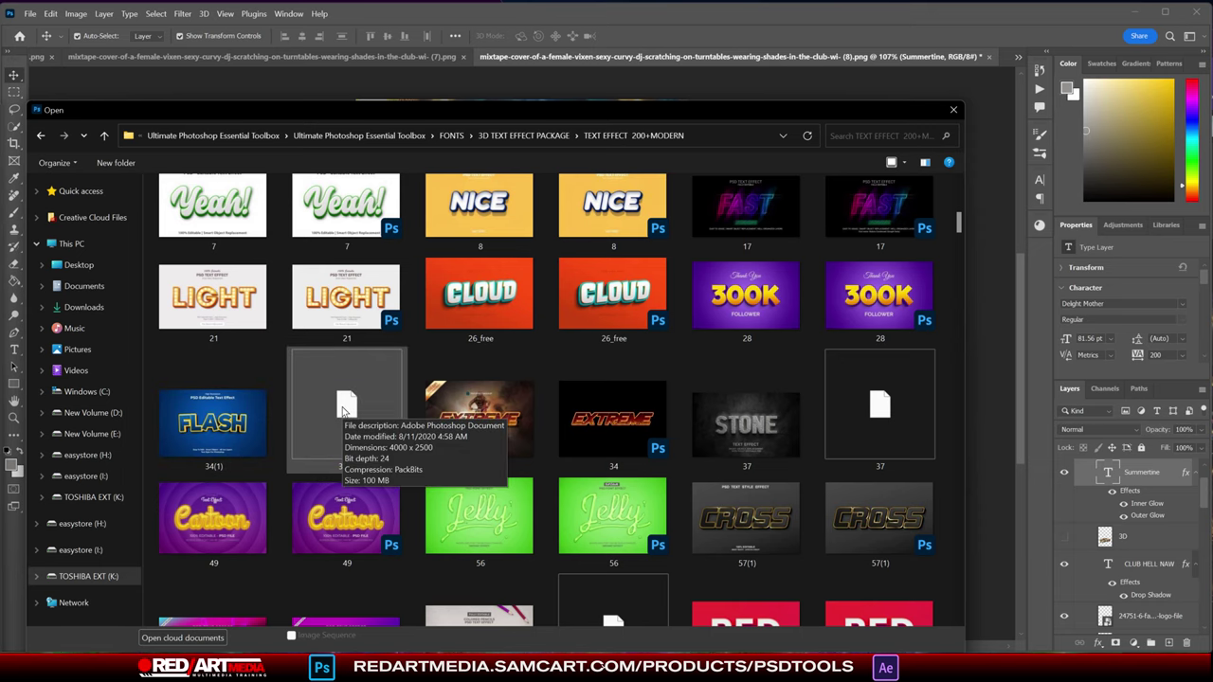
left_click(227, 425)
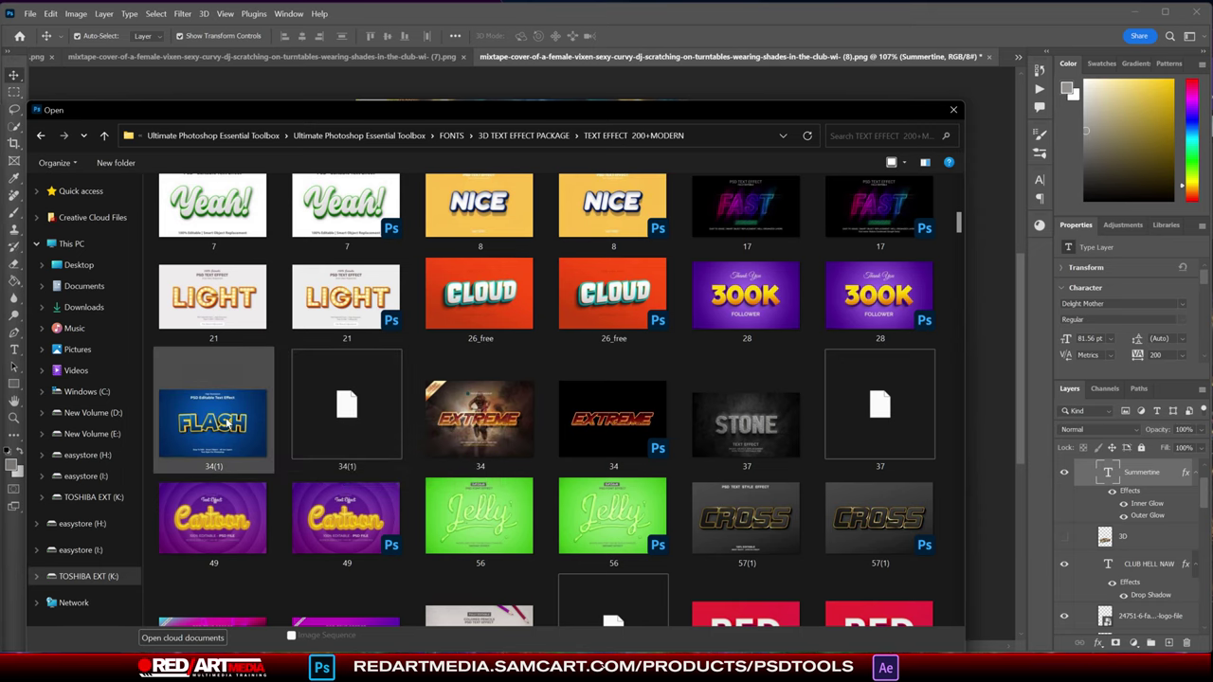
left_click(348, 407)
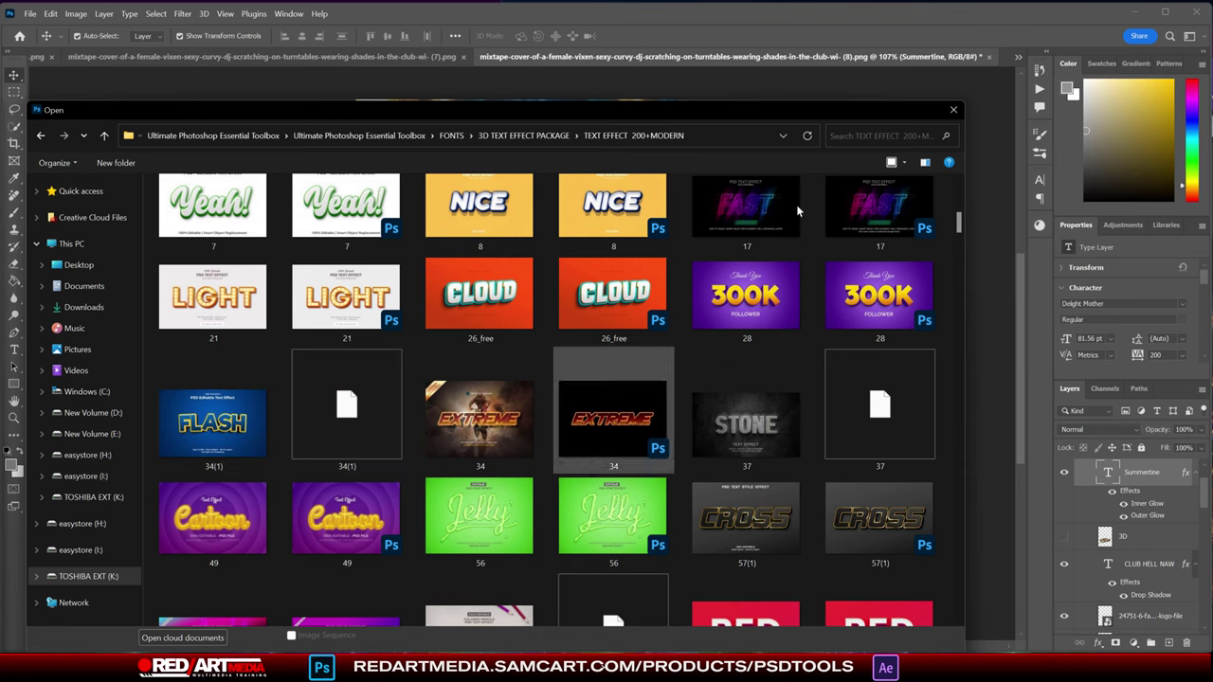
left_click_drag(799, 109, 102, 152)
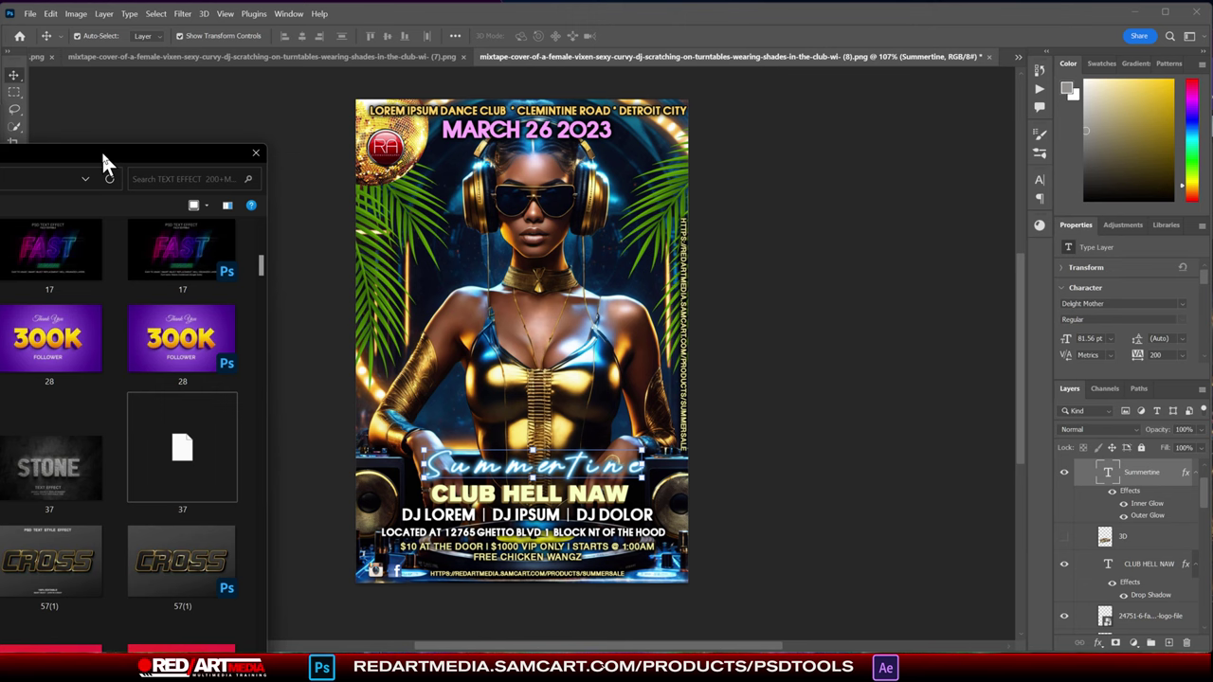
left_click_drag(102, 151, 687, 81)
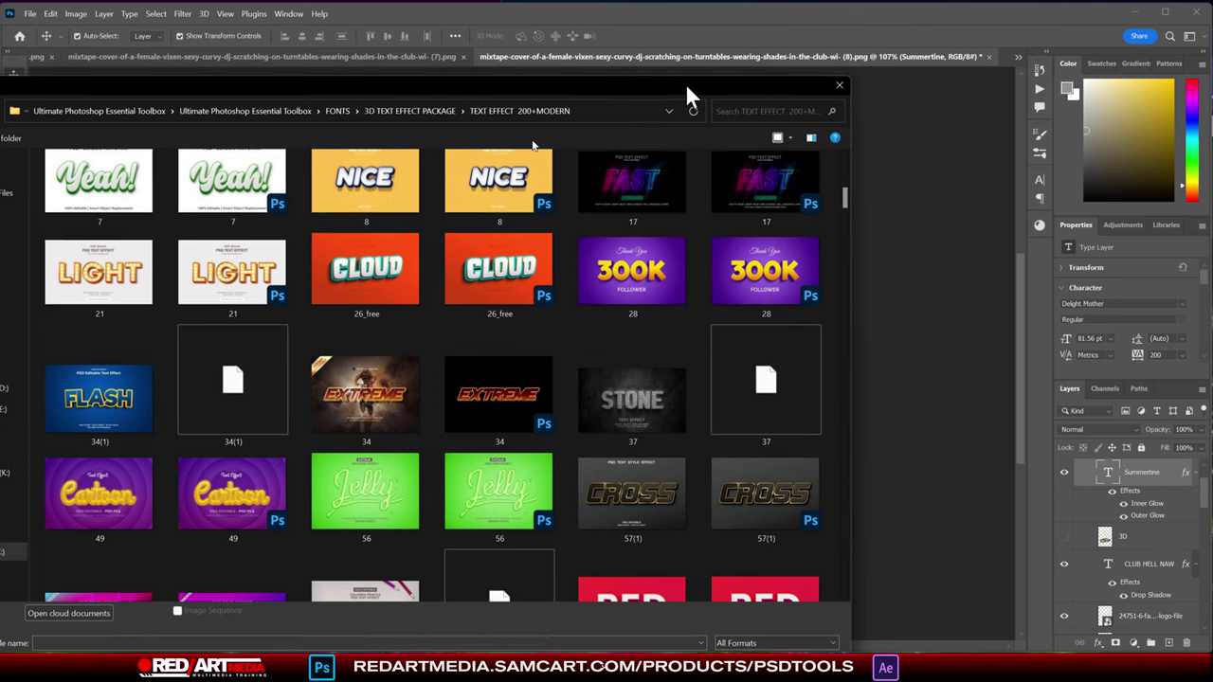
left_click_drag(688, 83, 636, 58)
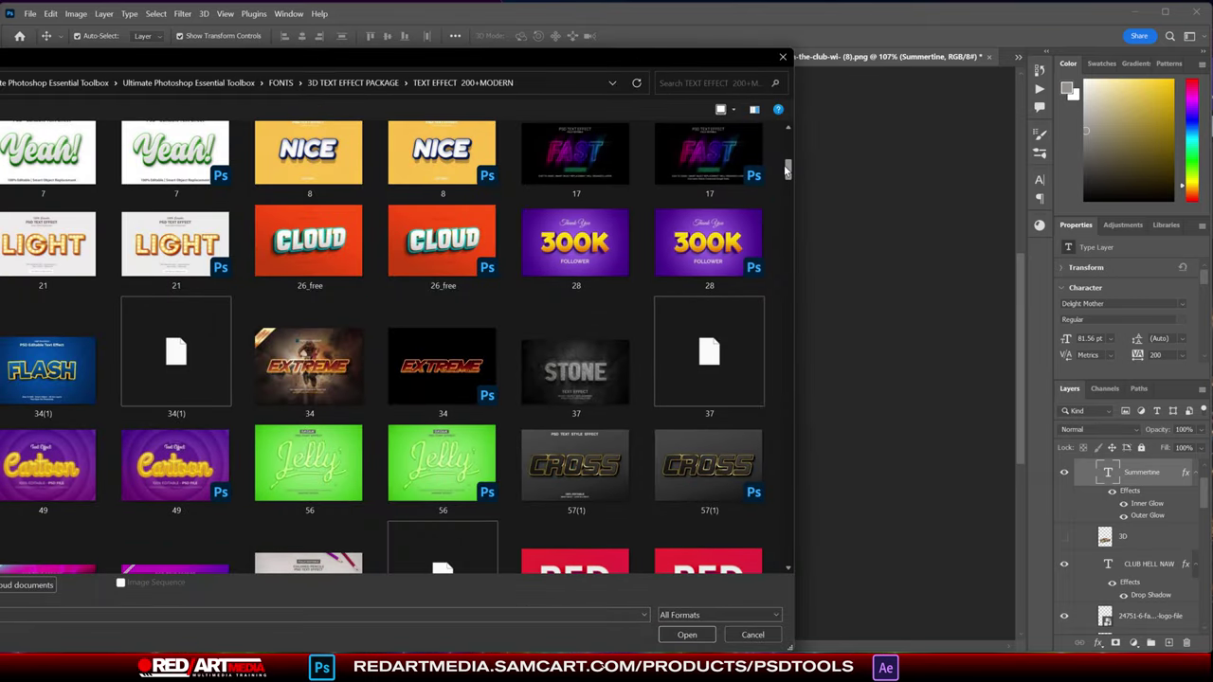
left_click_drag(785, 169, 786, 196)
left_click_drag(595, 59, 100, 65)
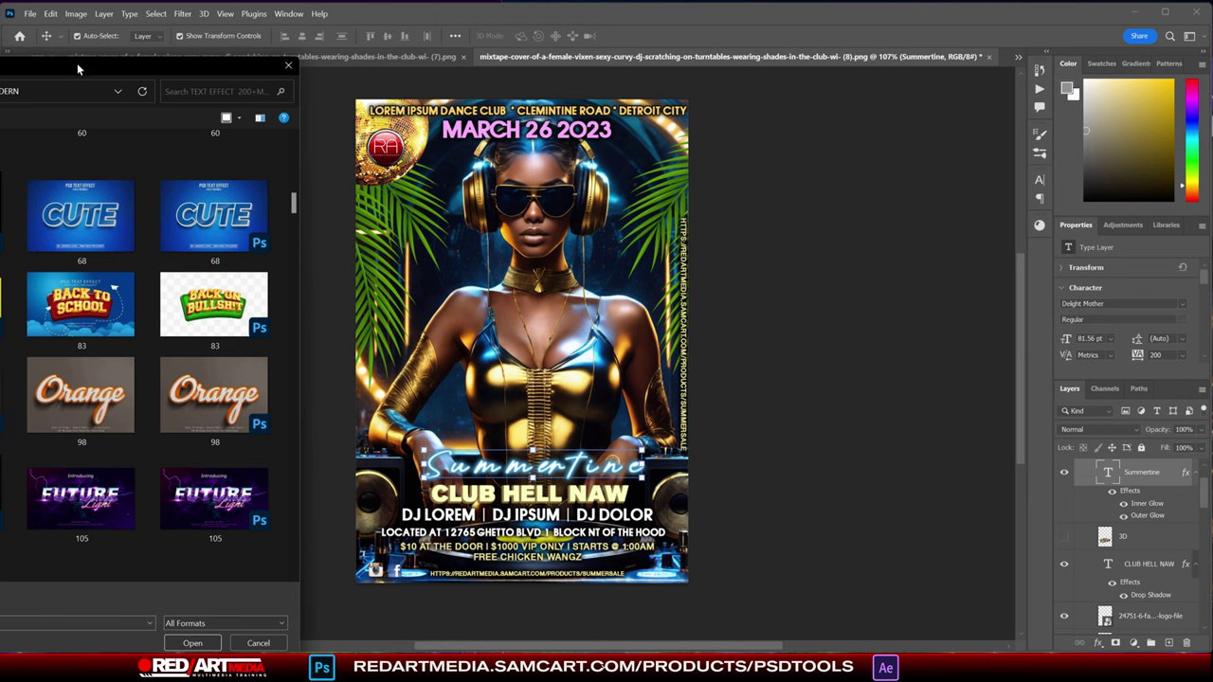
left_click_drag(77, 62, 424, 53)
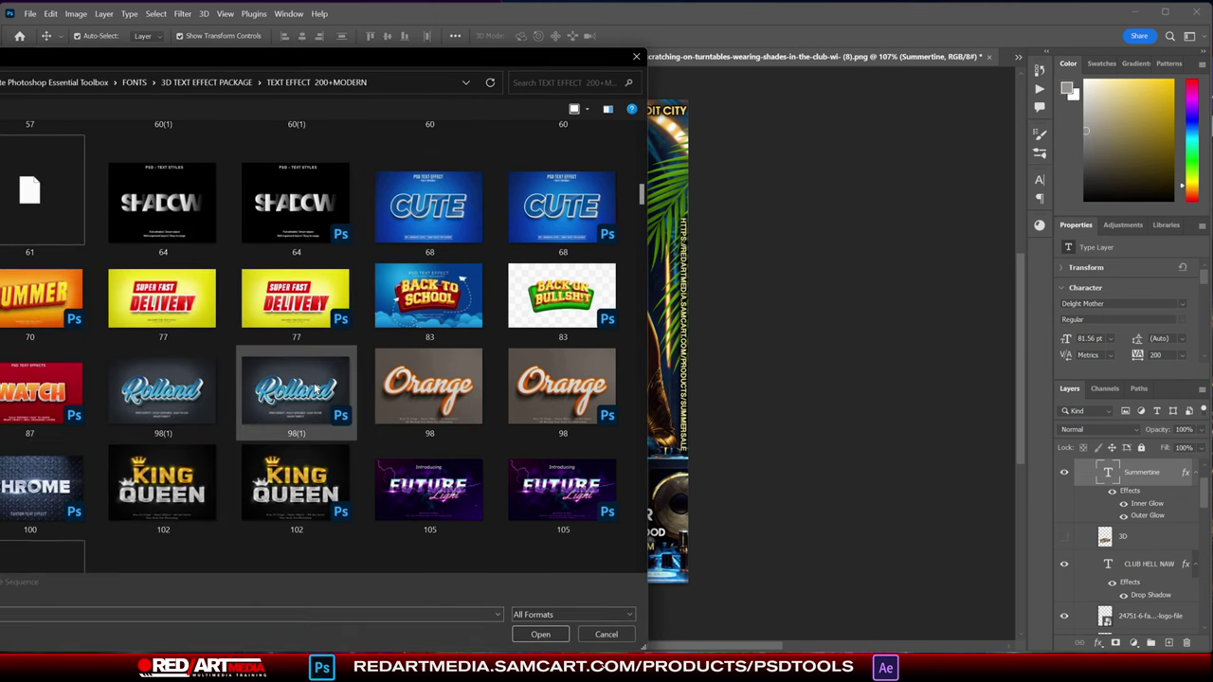
left_click_drag(641, 199, 626, 290)
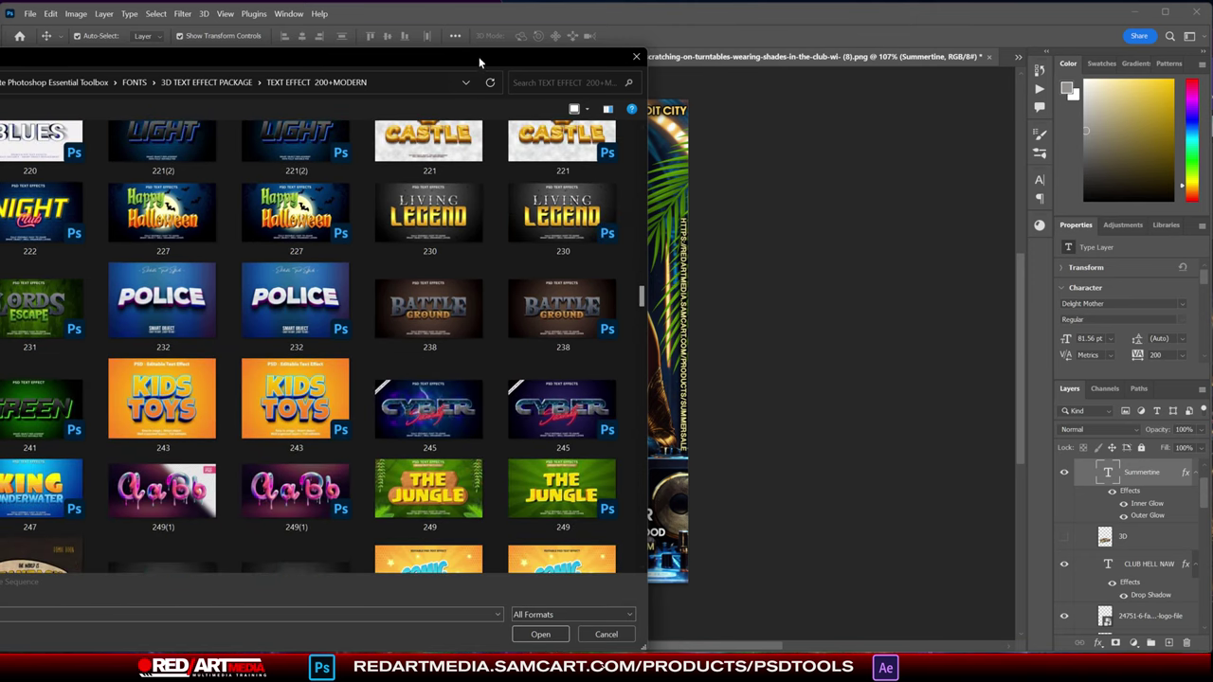
left_click_drag(479, 63, 893, 562)
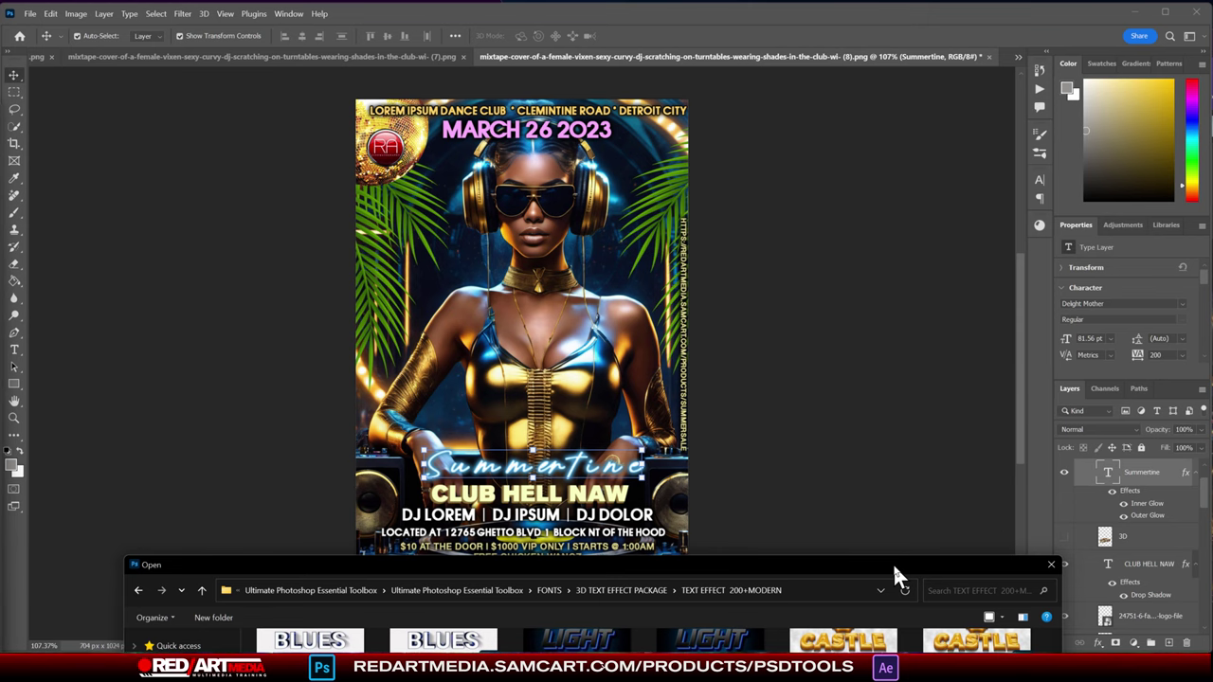
left_click_drag(893, 563, 753, 107)
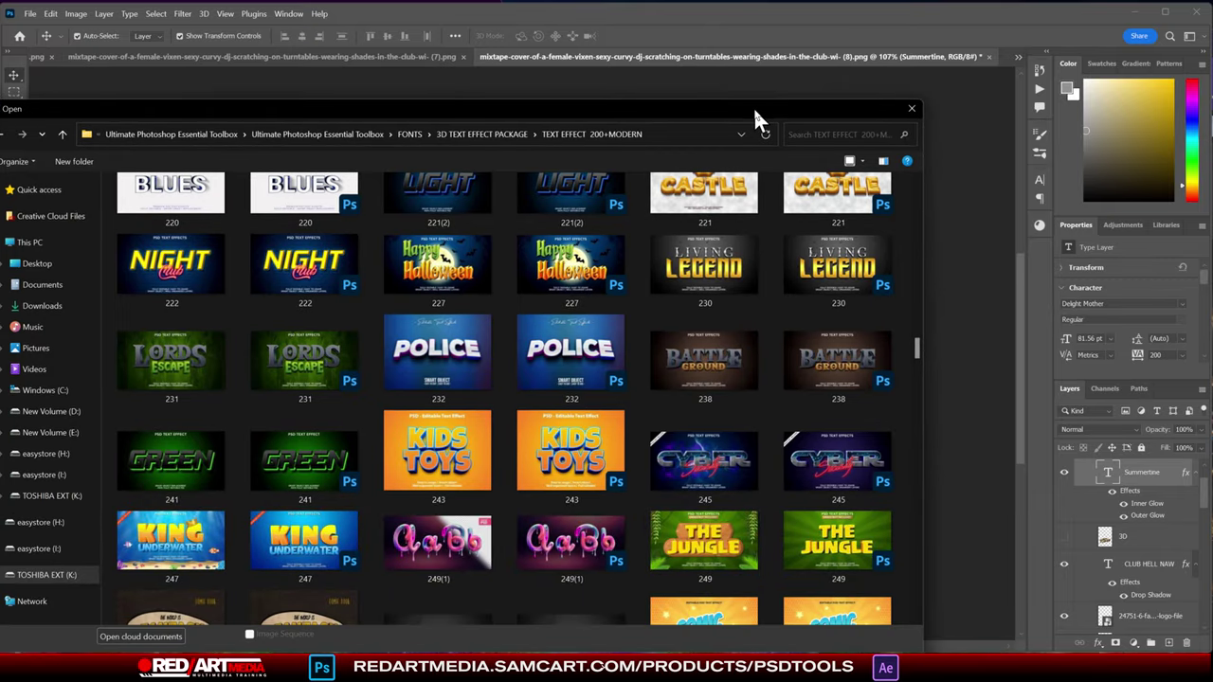
left_click_drag(916, 346, 905, 569)
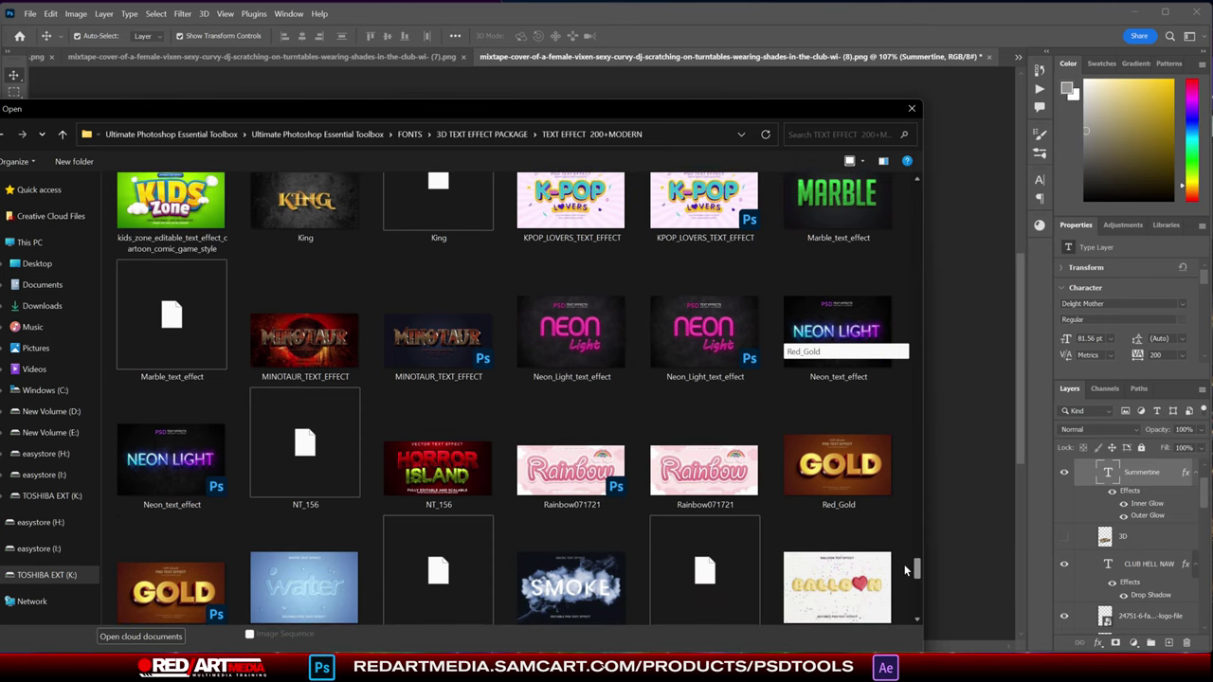
left_click_drag(905, 570, 905, 568)
left_click_drag(730, 108, 617, 101)
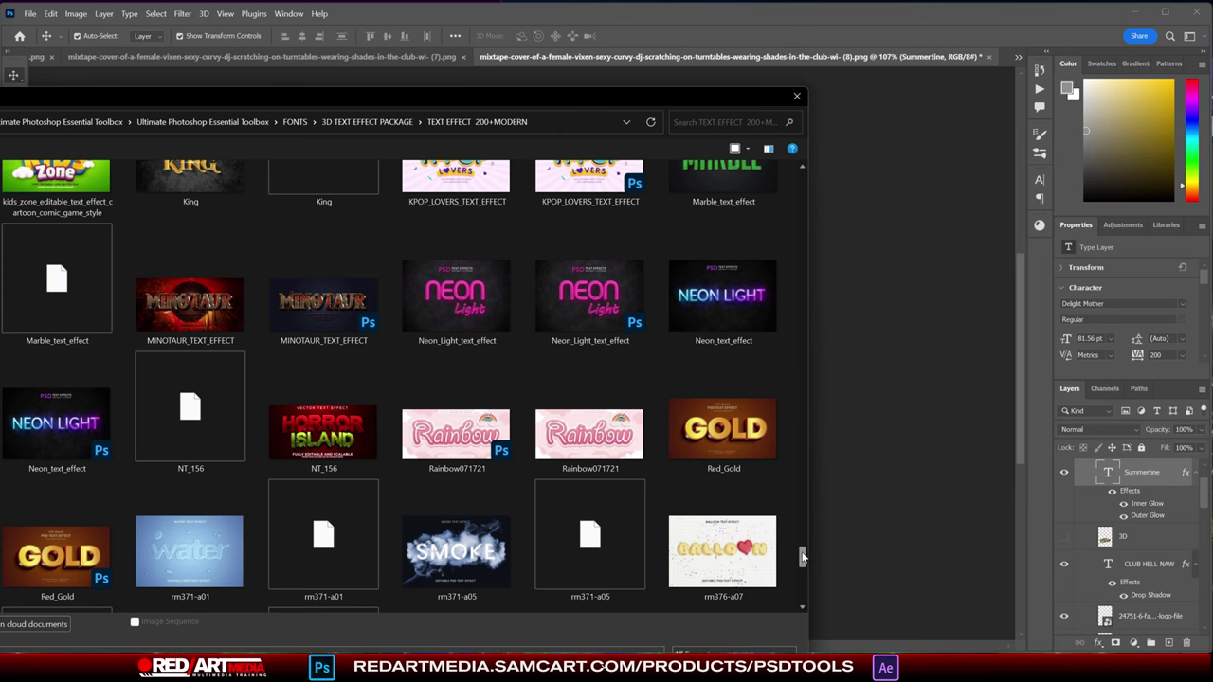
left_click_drag(803, 557, 814, 467)
left_click_drag(813, 471, 822, 330)
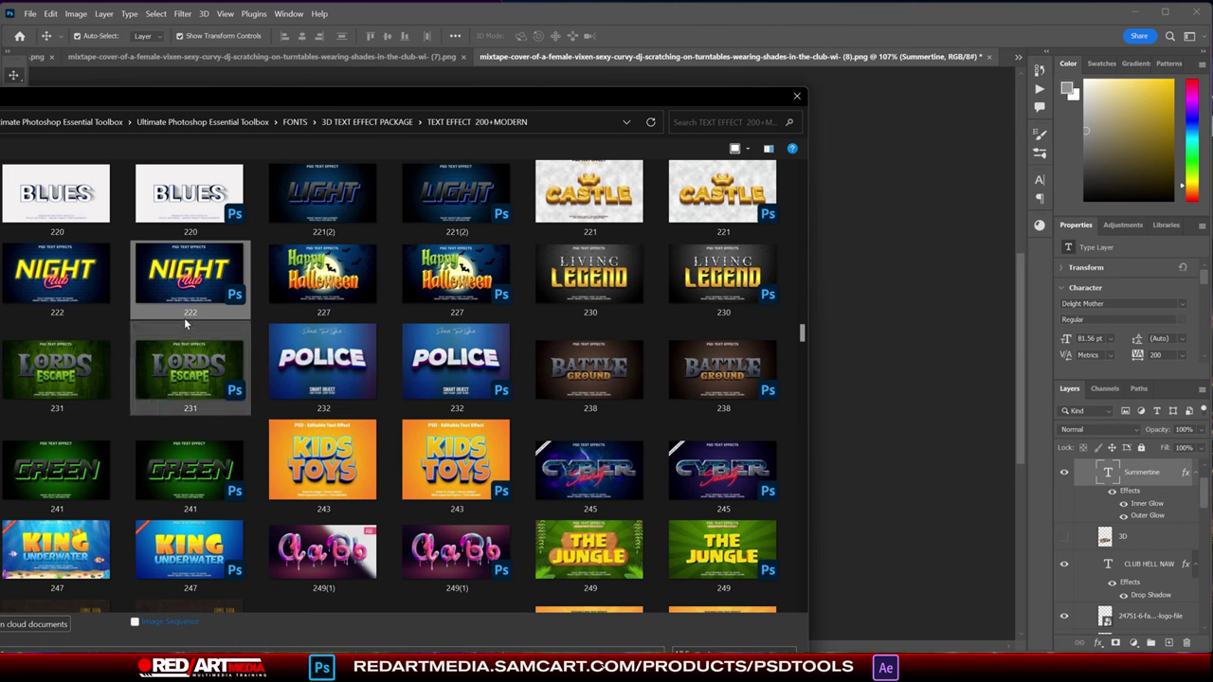
- Open 222.psd, check its Color Correction and Club groups, and float its window beside the flyer
key("Escape")
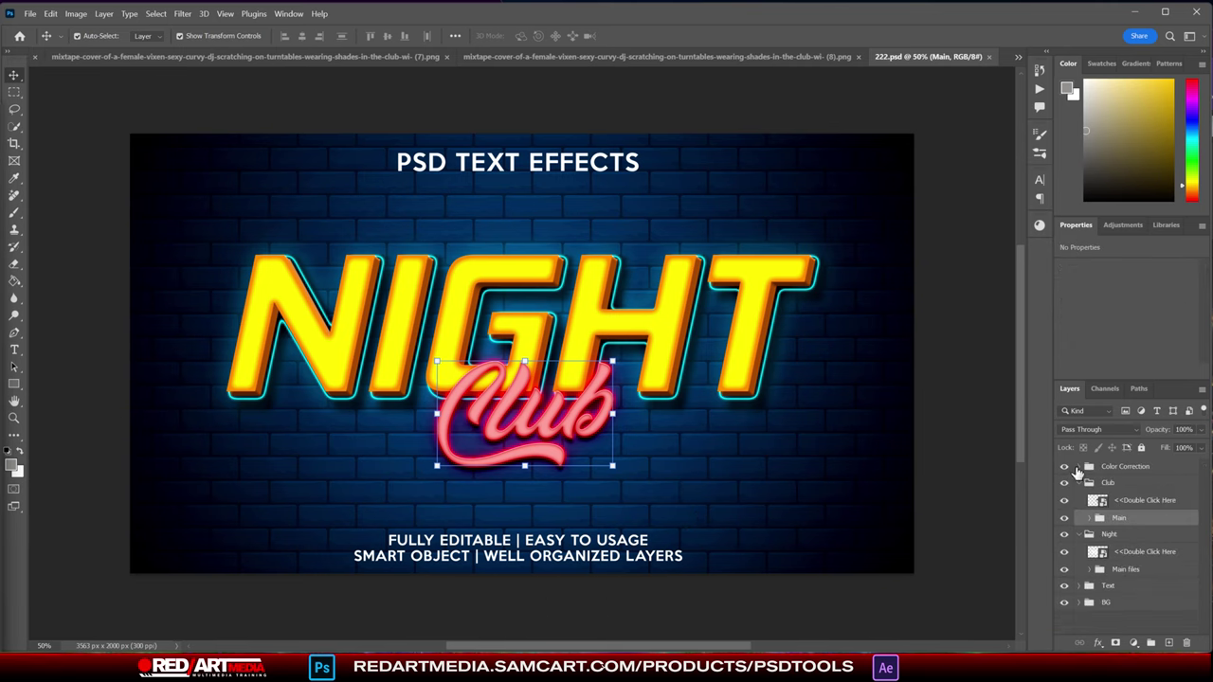
left_click(1064, 467)
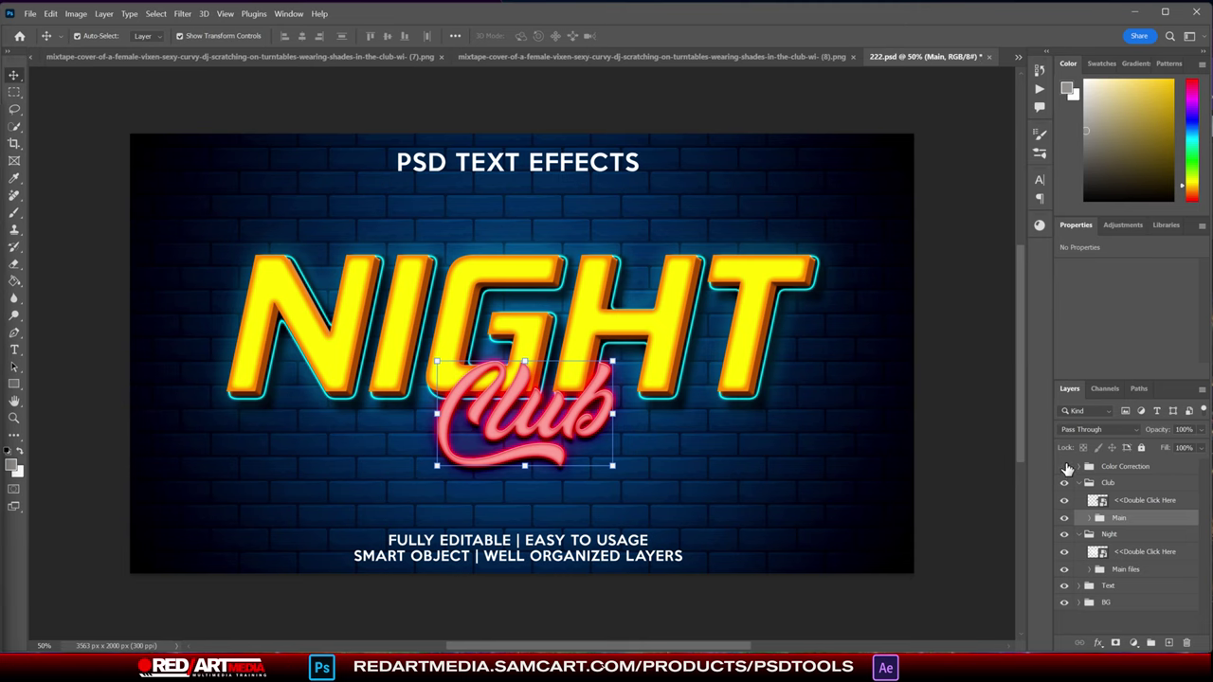
left_click(1063, 467)
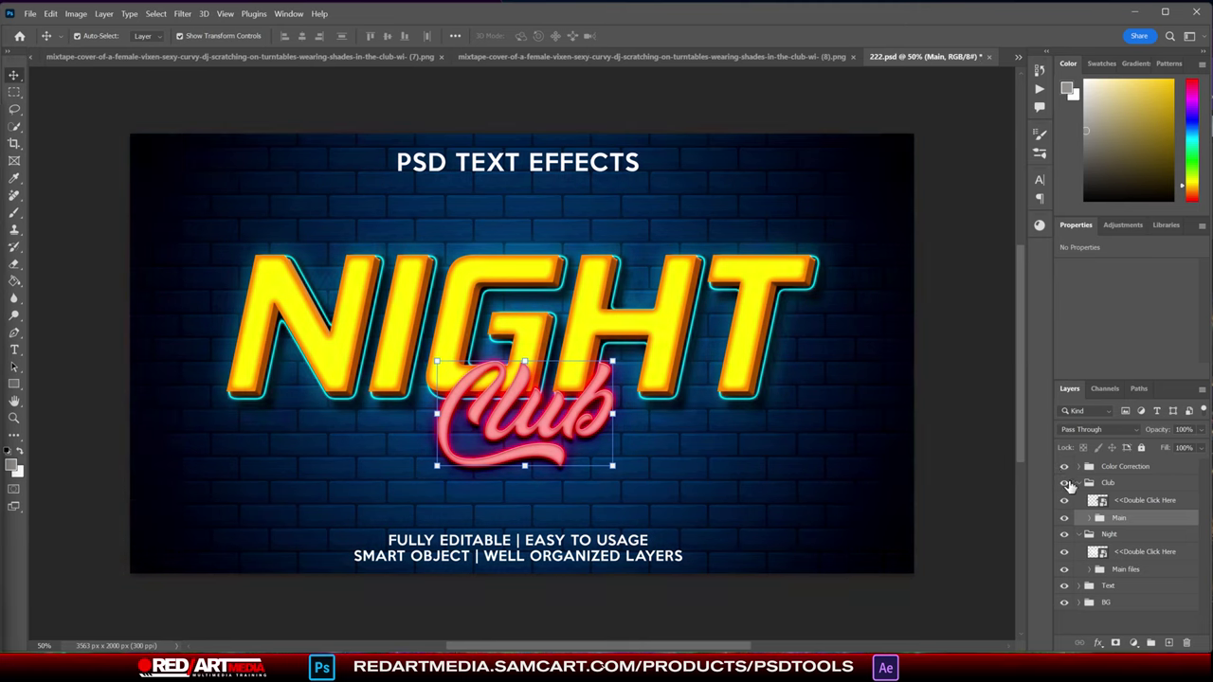
left_click(1064, 485)
left_click(1064, 484)
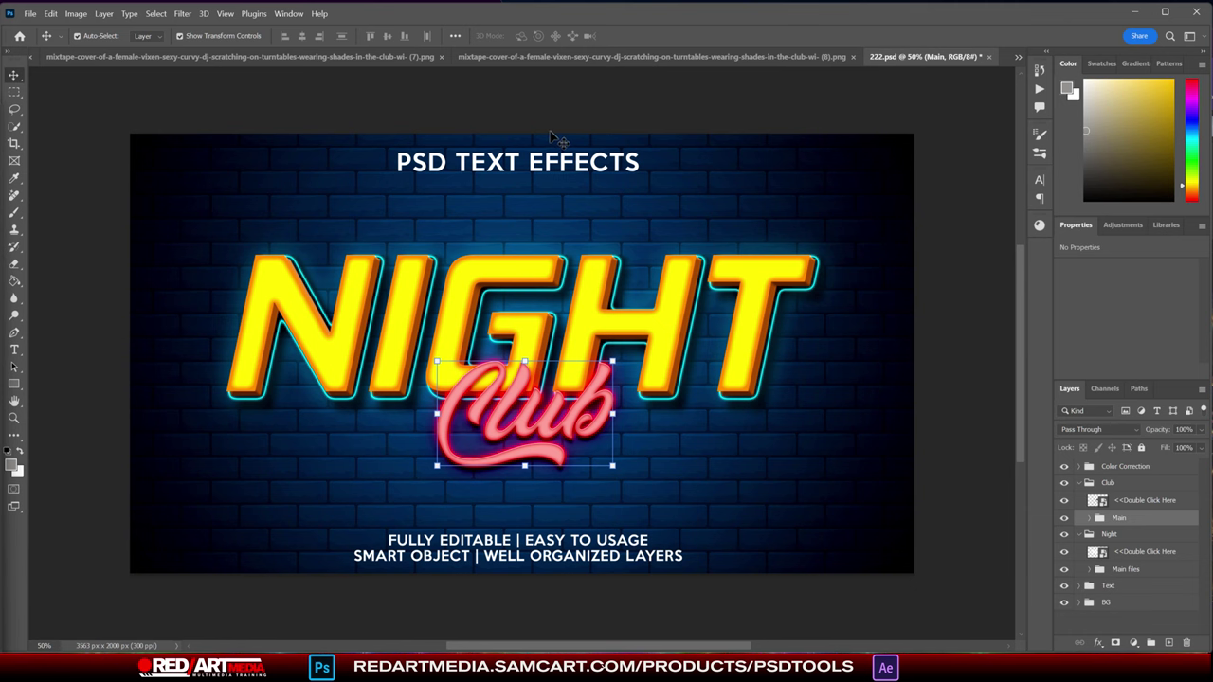
left_click_drag(948, 57, 843, 120)
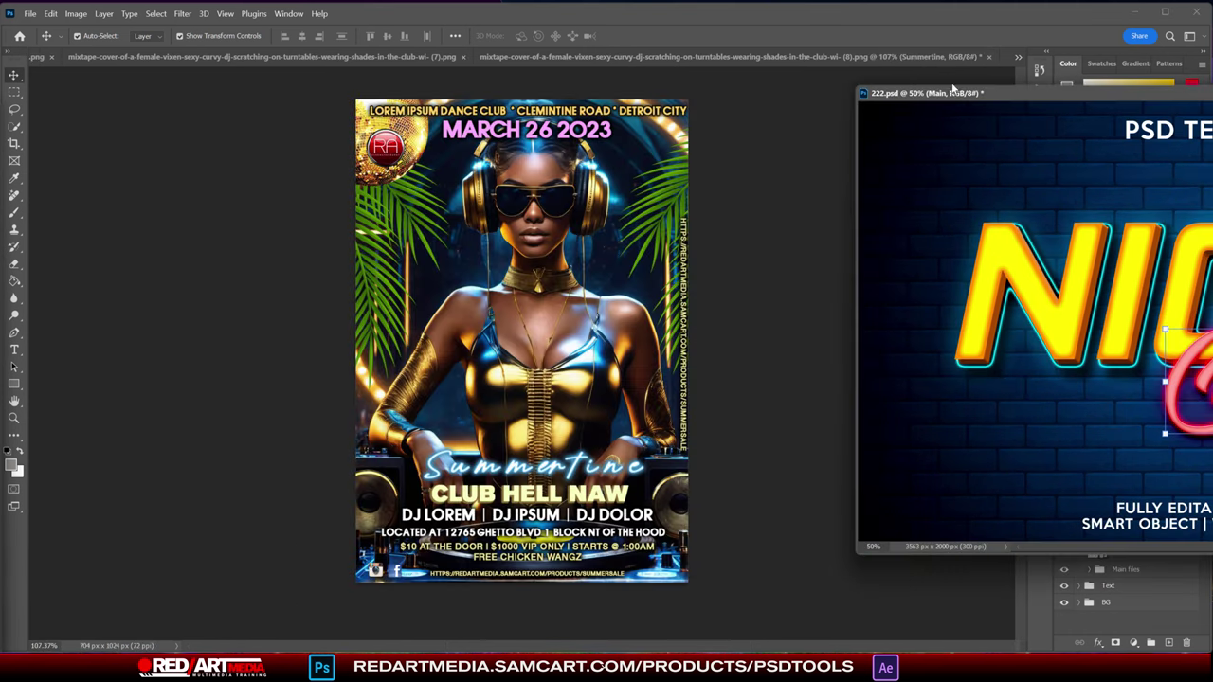
- Move the 222.psd title window left so the flyer shows beside it
left_click_drag(955, 92, 180, 105)
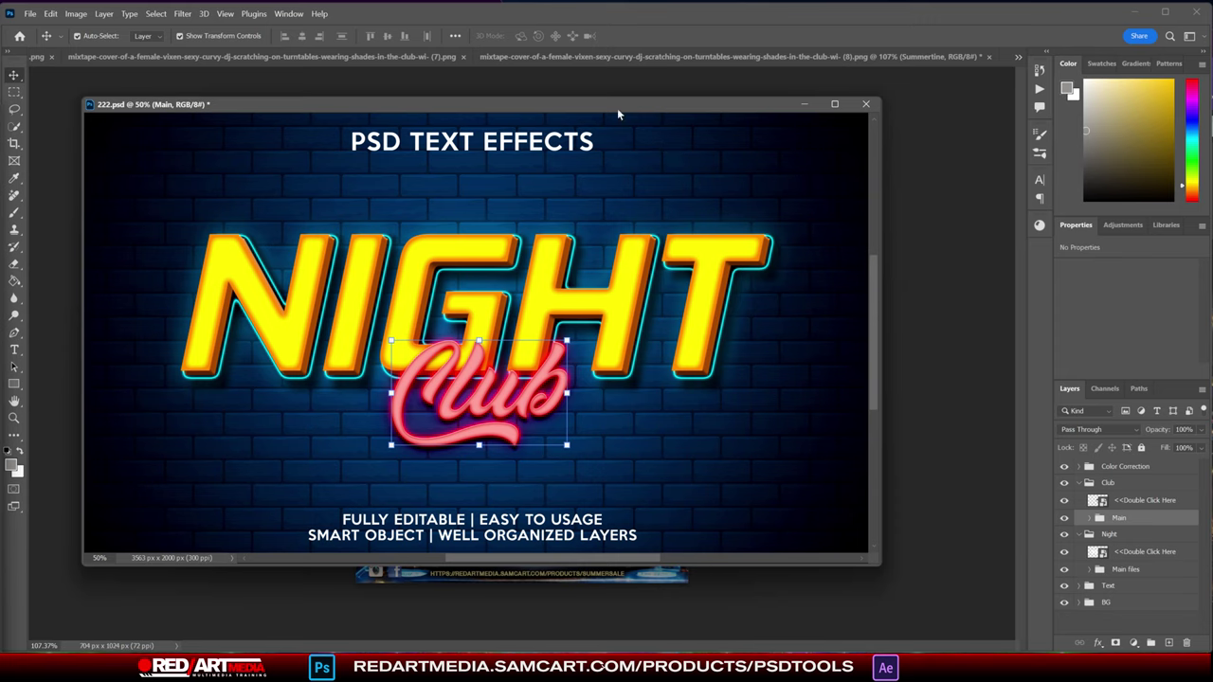
left_click_drag(617, 105, 142, 102)
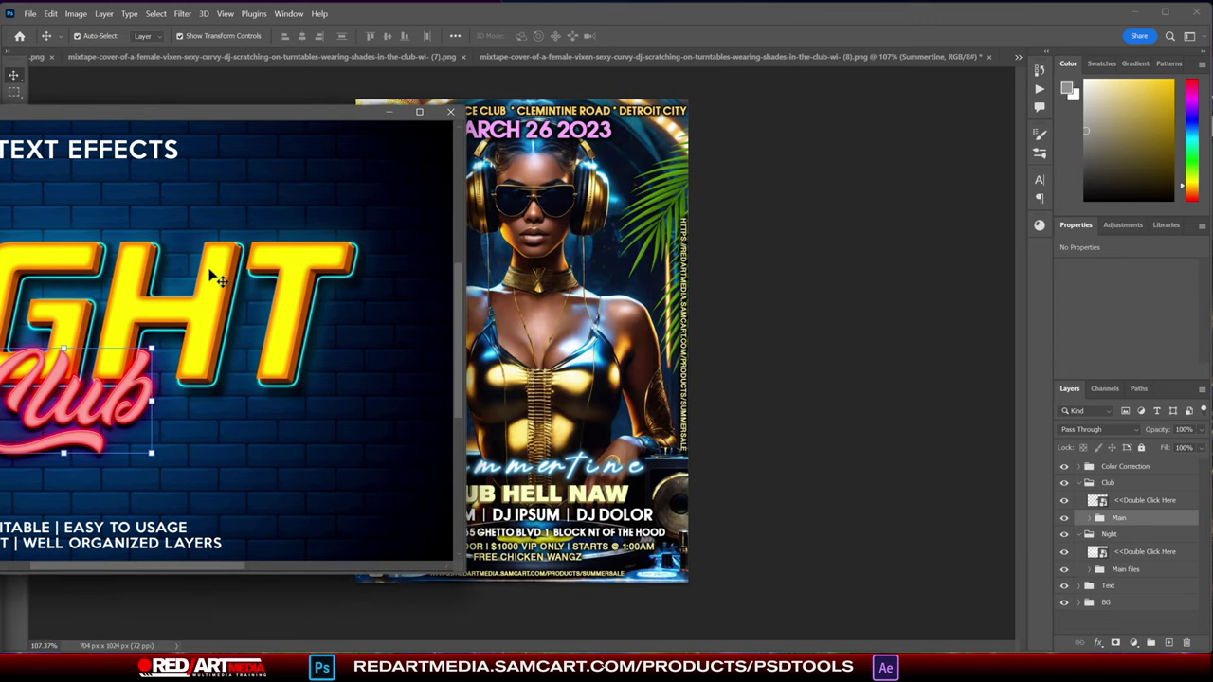
left_click_drag(255, 109, 360, 102)
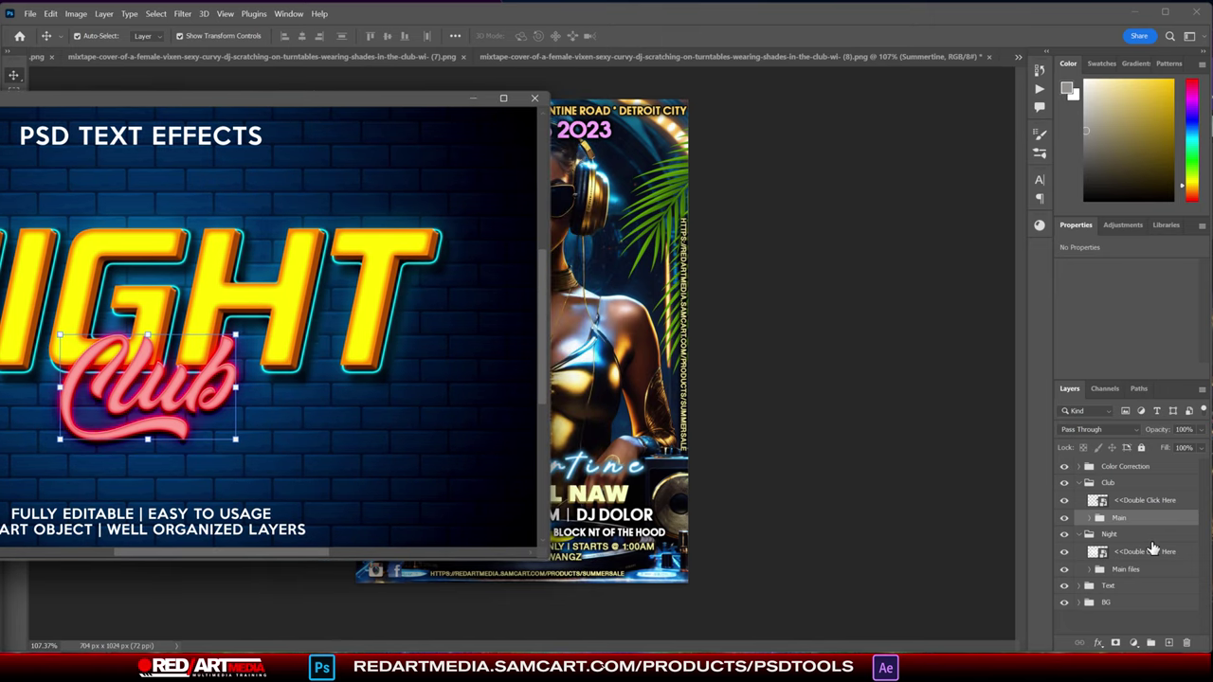
- Hide the Text group and the brick background, then fit the whole title artwork in view
left_click(1079, 586)
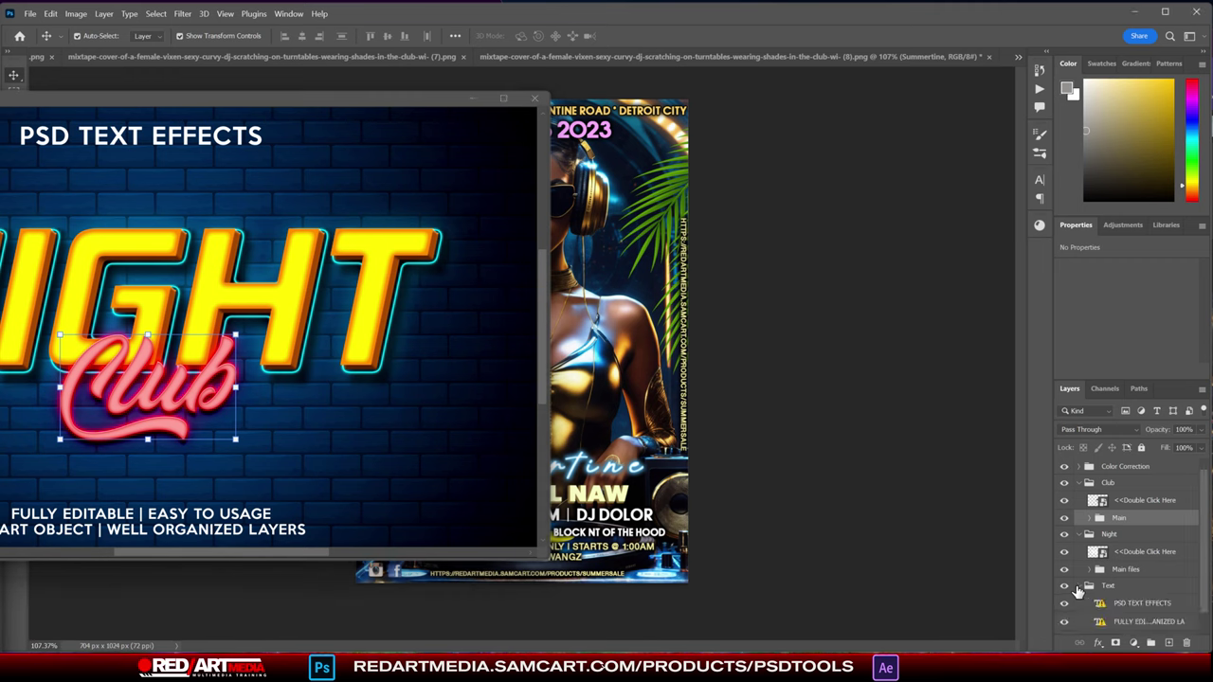
scroll(1081, 587, "down", 1)
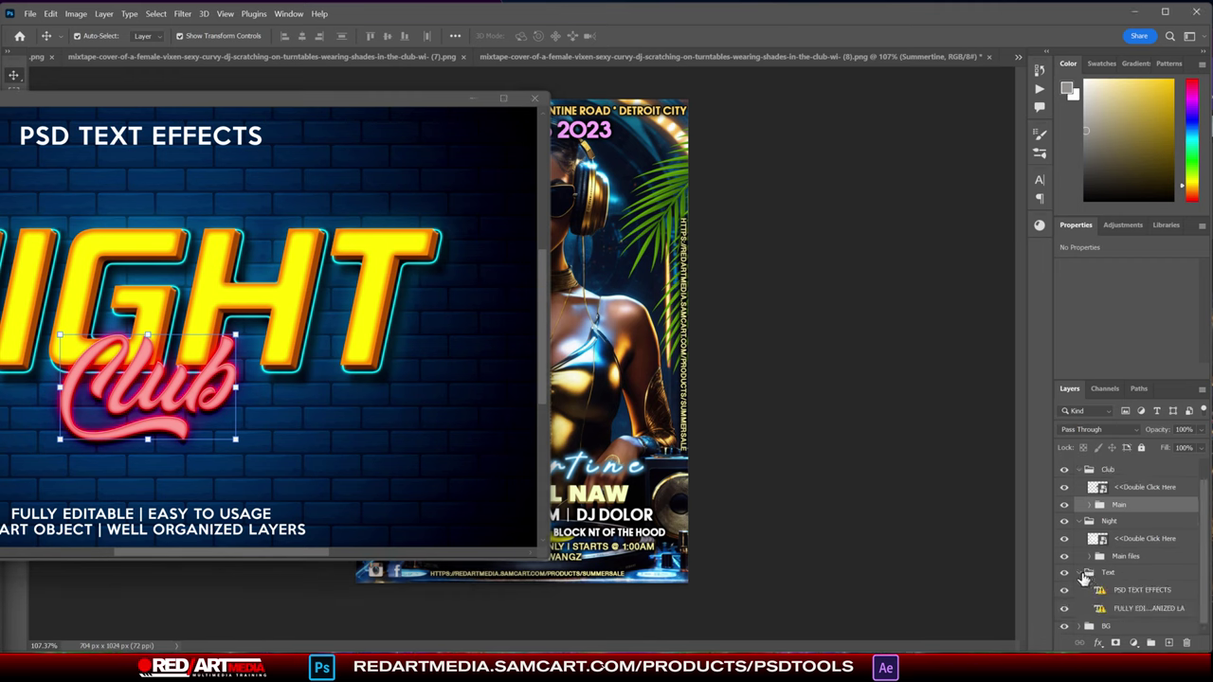
left_click(1082, 575)
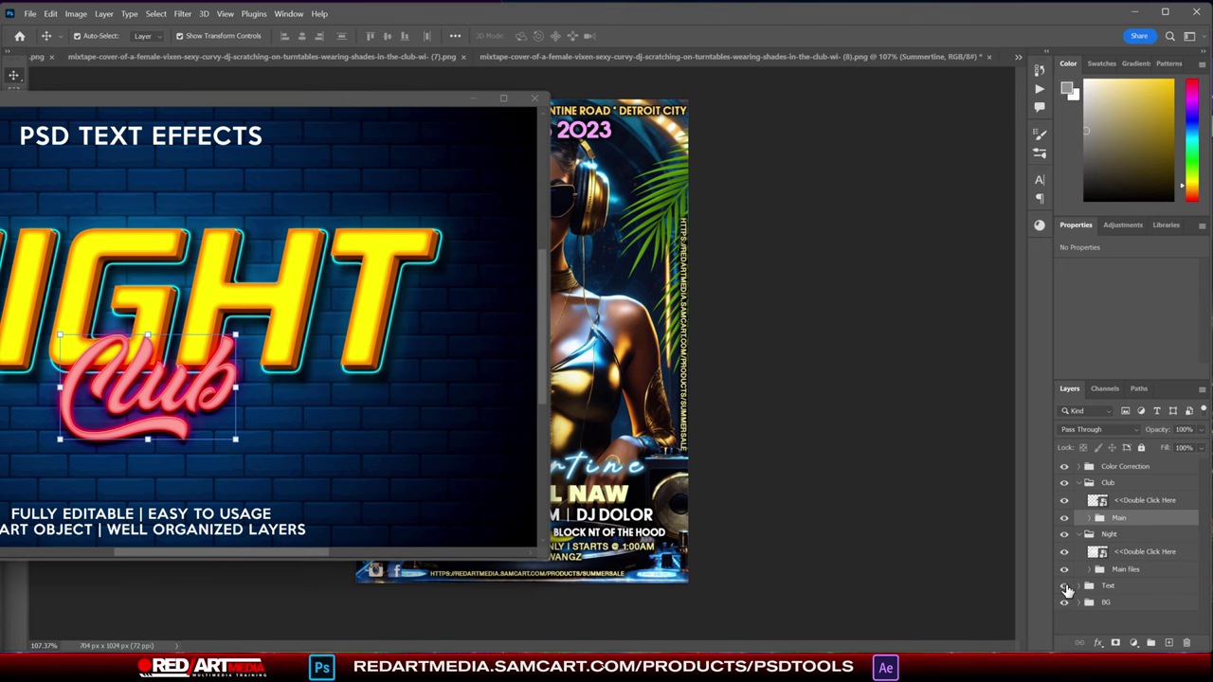
left_click(1064, 586)
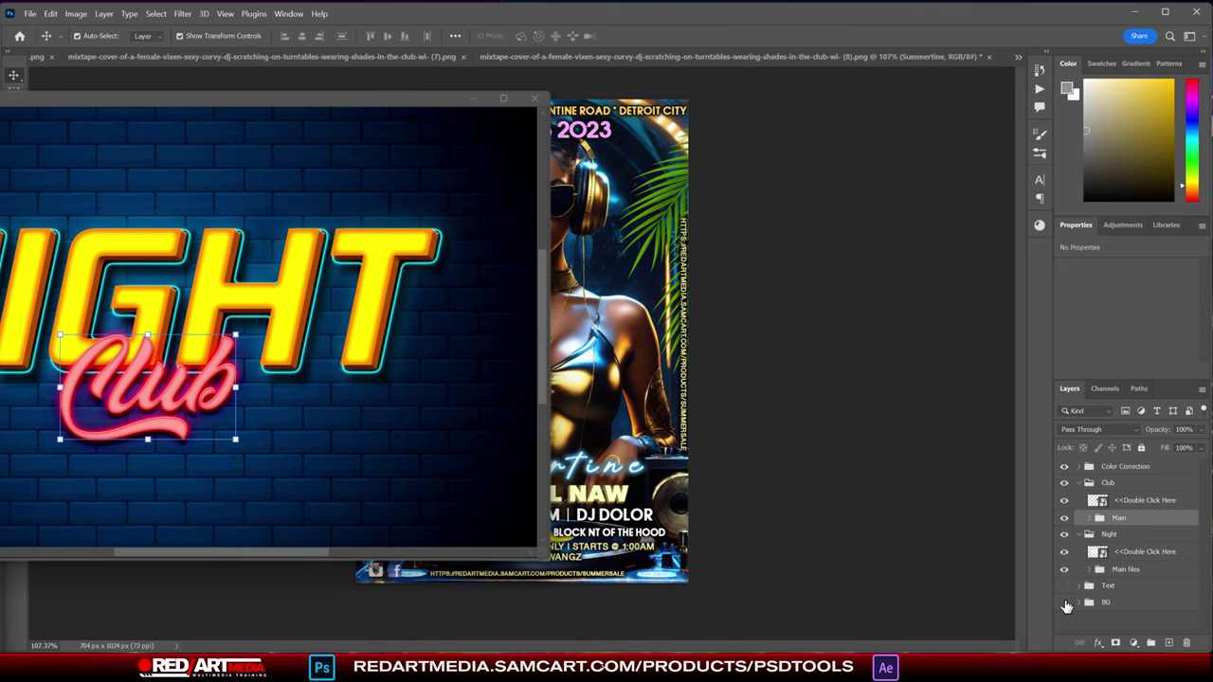
left_click(1065, 602)
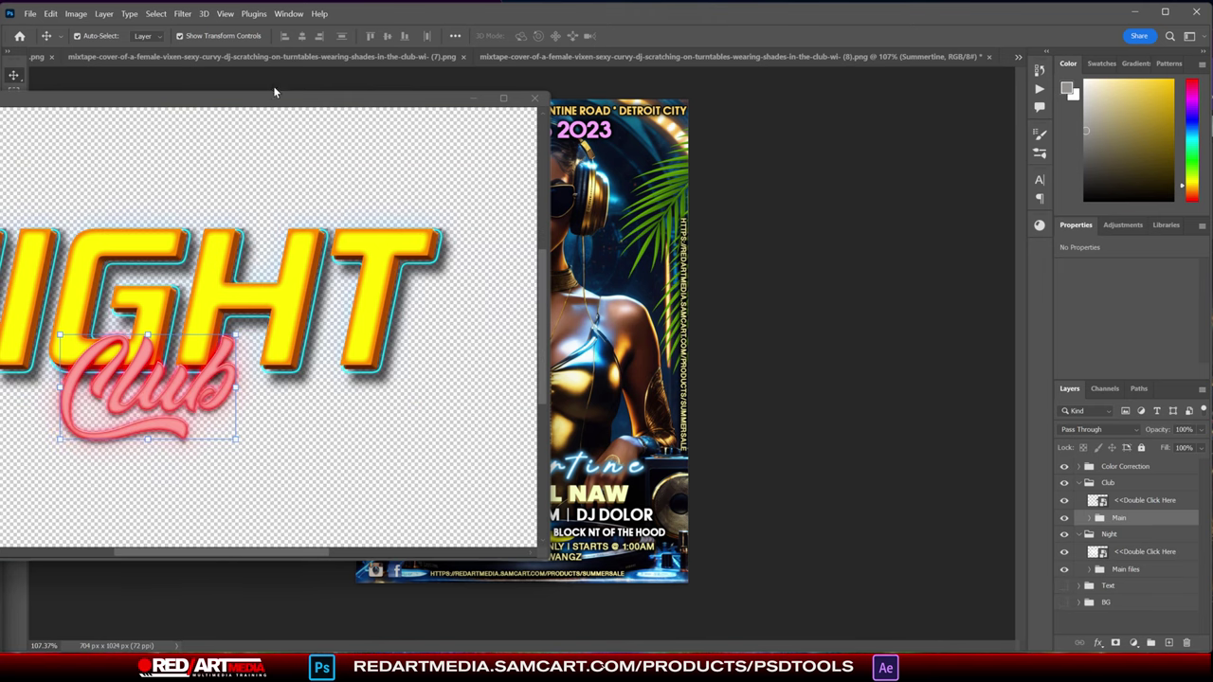
key("ctrl+0")
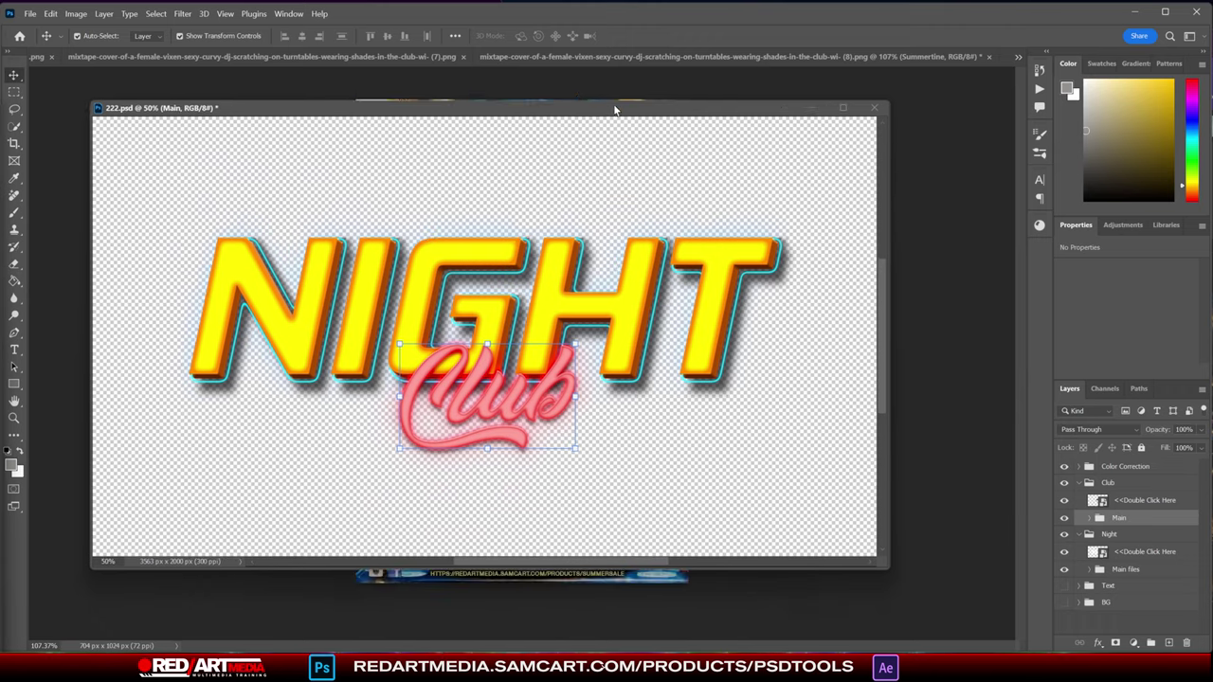
- Toggle the NIGHT and Club lettering and the Main files layers to inspect the title
left_click(1065, 572)
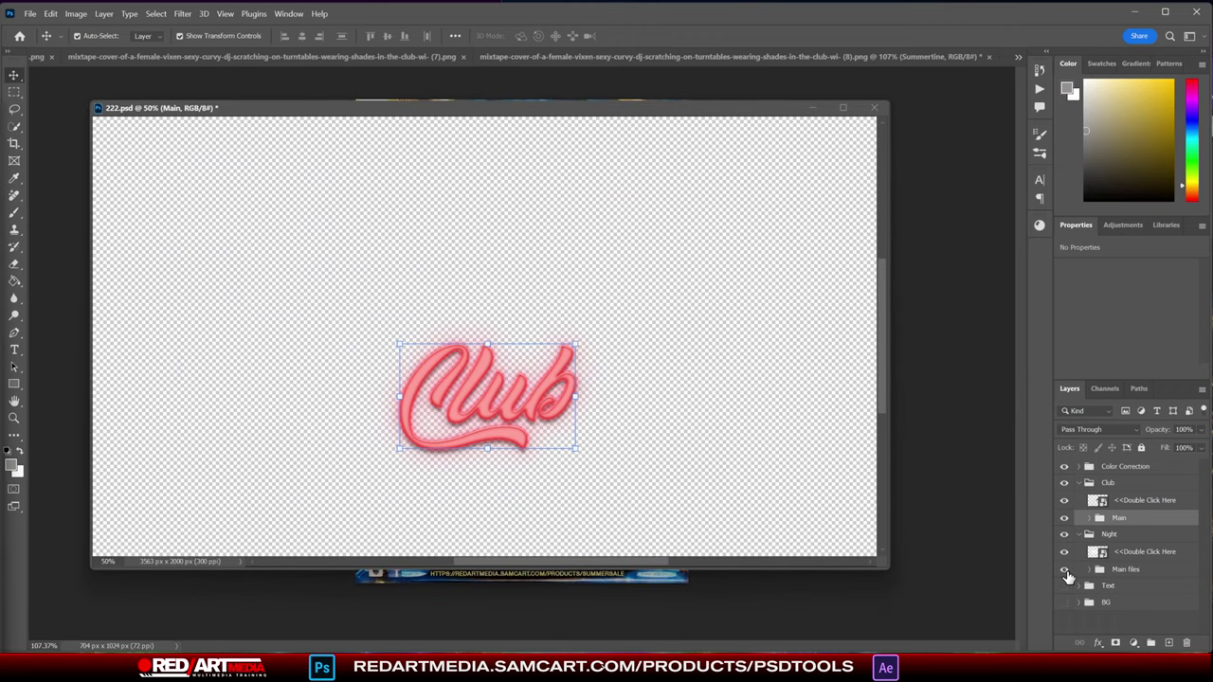
left_click(1065, 573)
left_click(1089, 570)
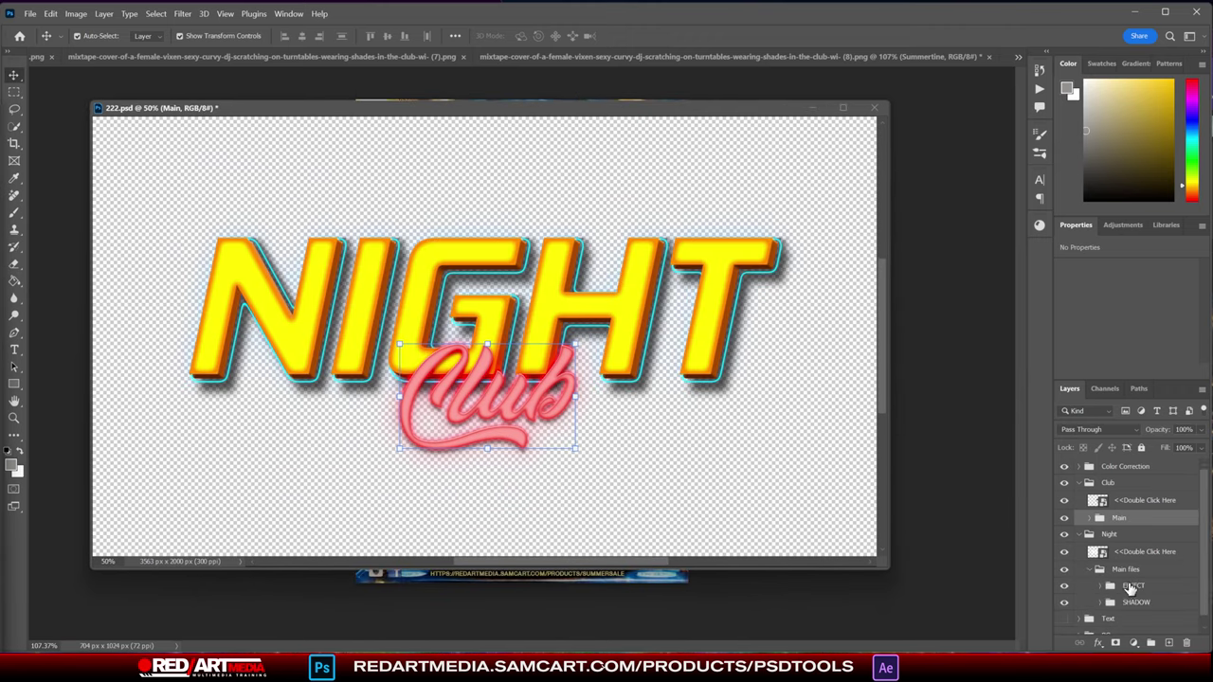
left_click(1089, 569)
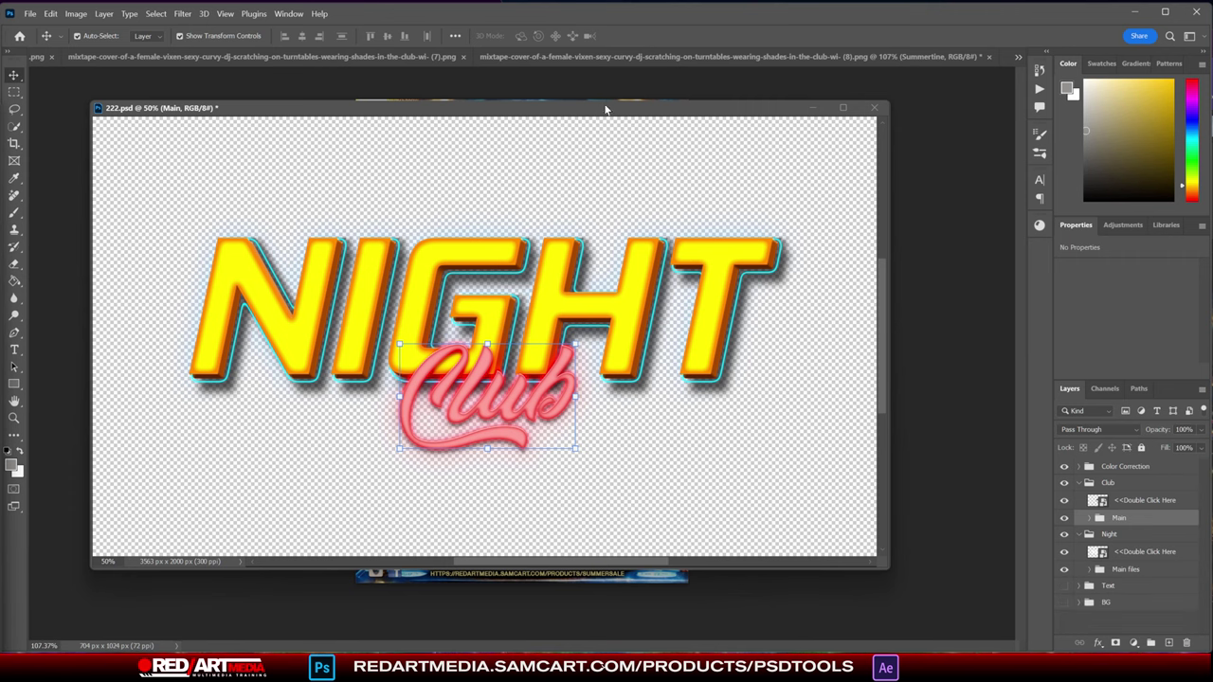
left_click_drag(606, 109, 69, 133)
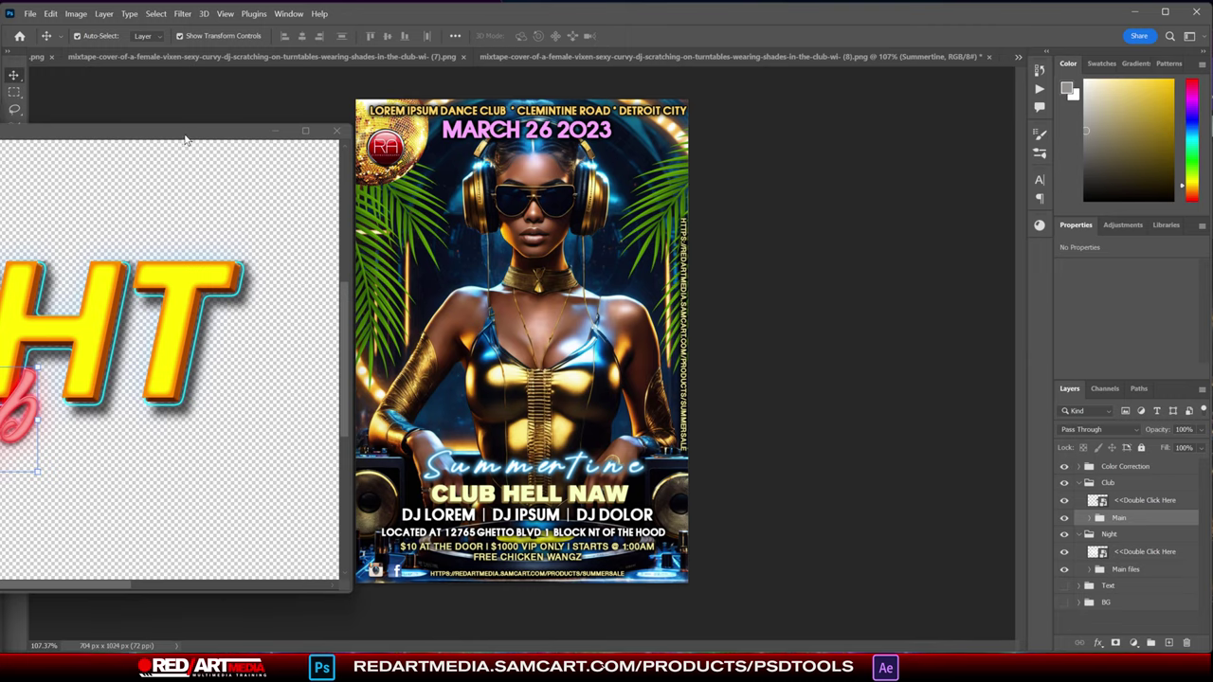
left_click_drag(186, 140, 735, 136)
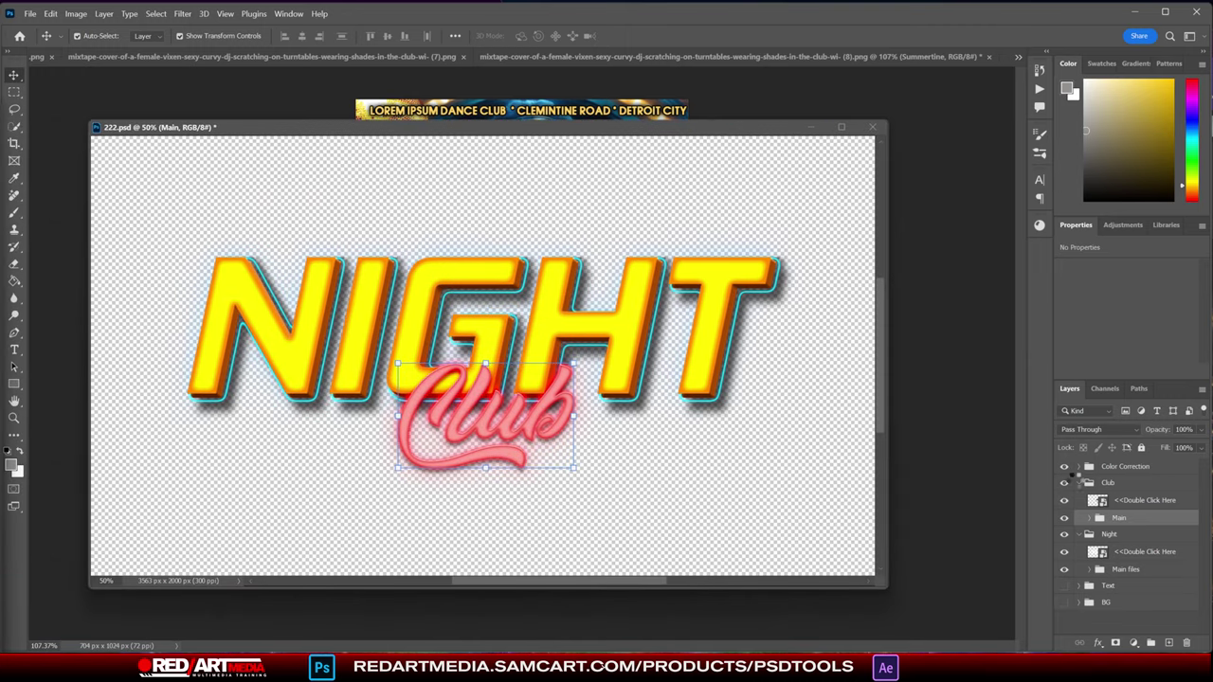
left_click(1064, 485)
left_click(1064, 484)
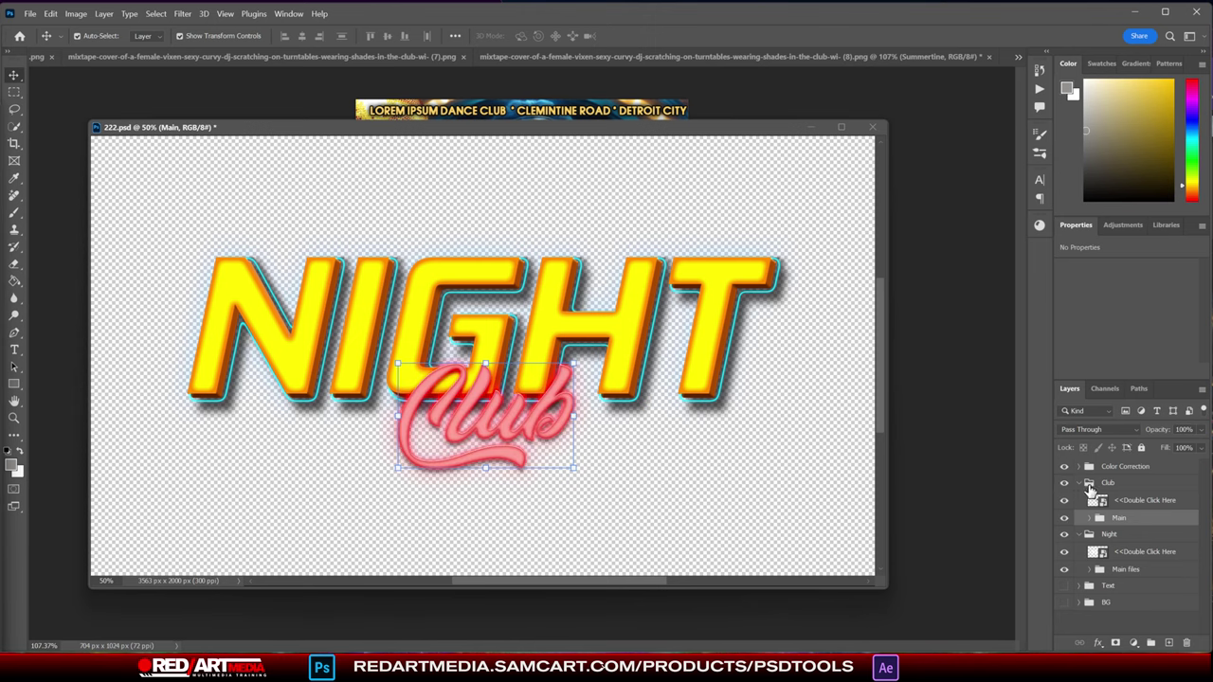
- Open the NIGHT smart object's contents as TEXT.psb, then return to the 222.psd title file
double_click(1100, 553)
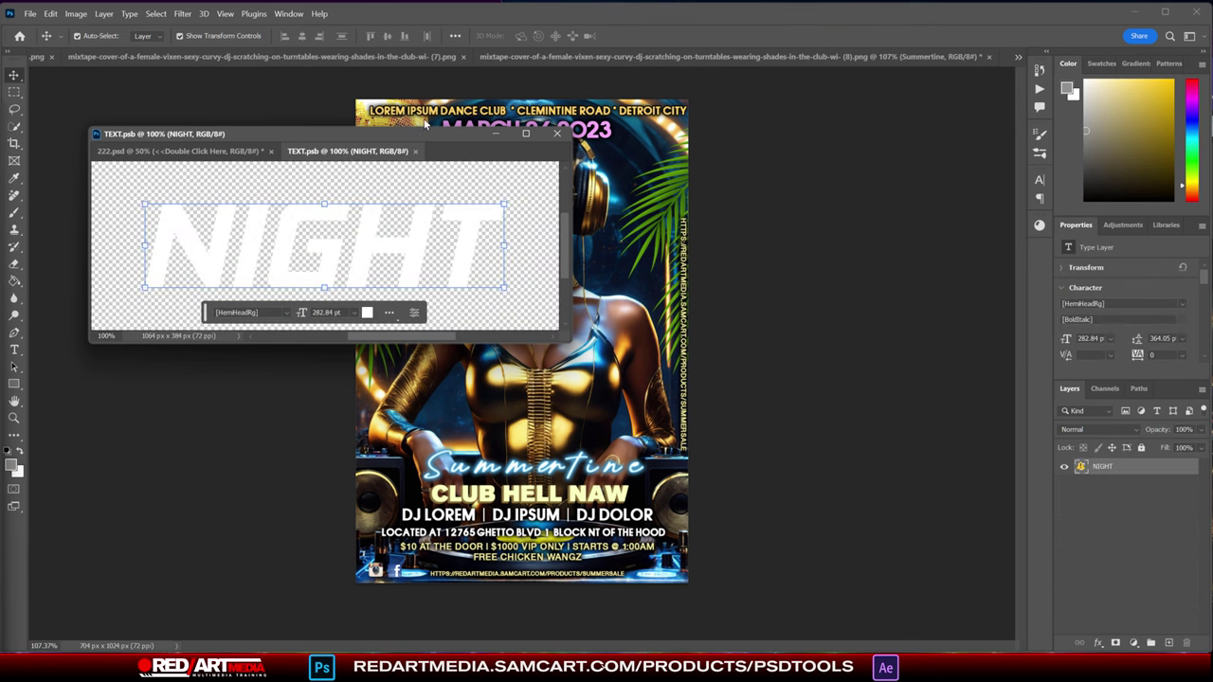
left_click_drag(424, 137, 679, 196)
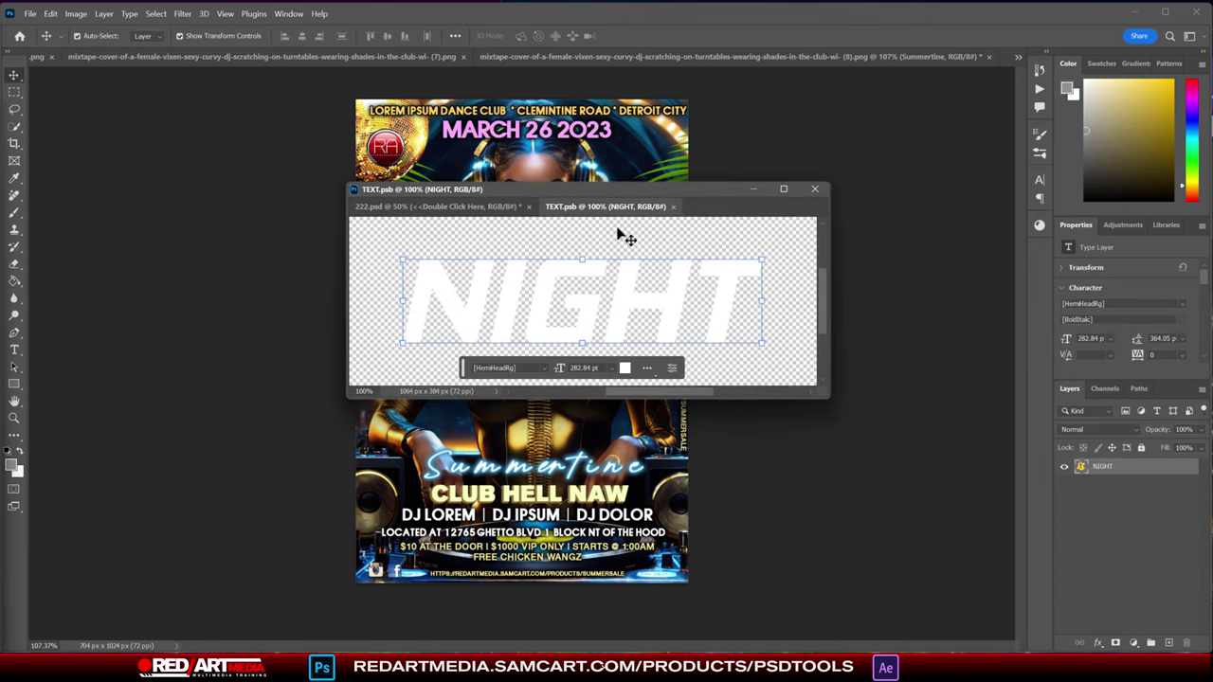
left_click(445, 206)
left_click_drag(801, 188, 133, 151)
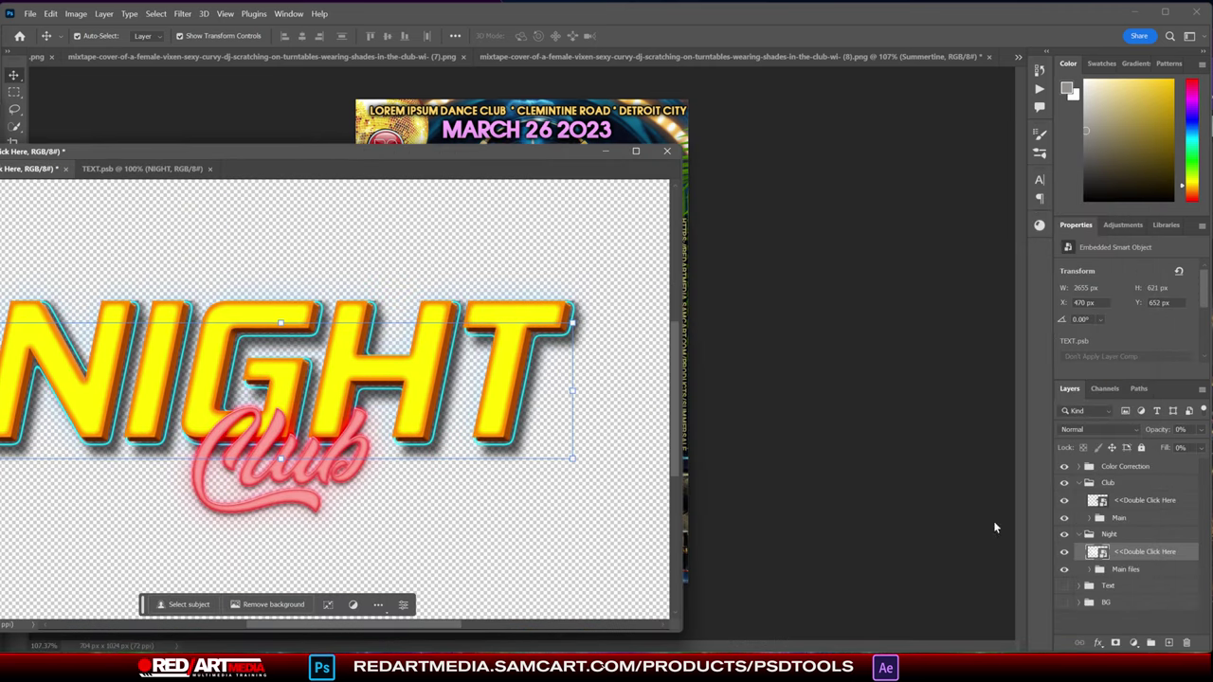
- Check the Club lettering's visibility and collapse the Night, Main and Club groups
left_click(1063, 483)
left_click(1063, 483)
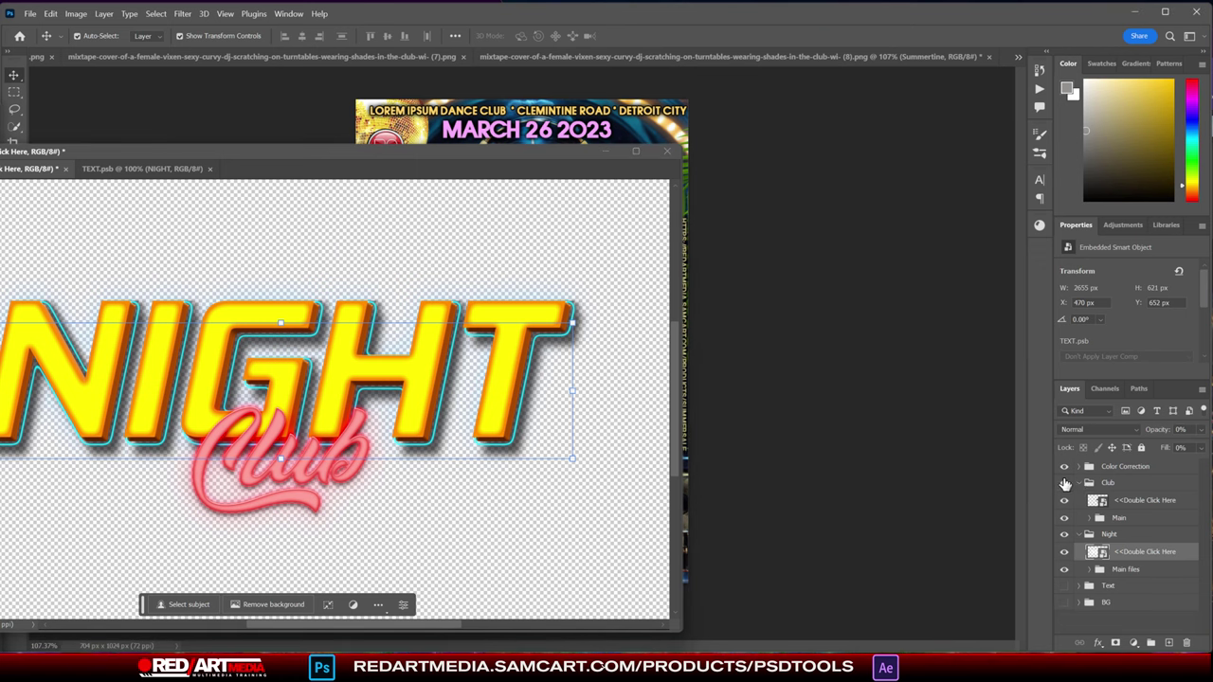
left_click(1063, 483)
left_click(1063, 484)
left_click_drag(437, 150, 124, 69)
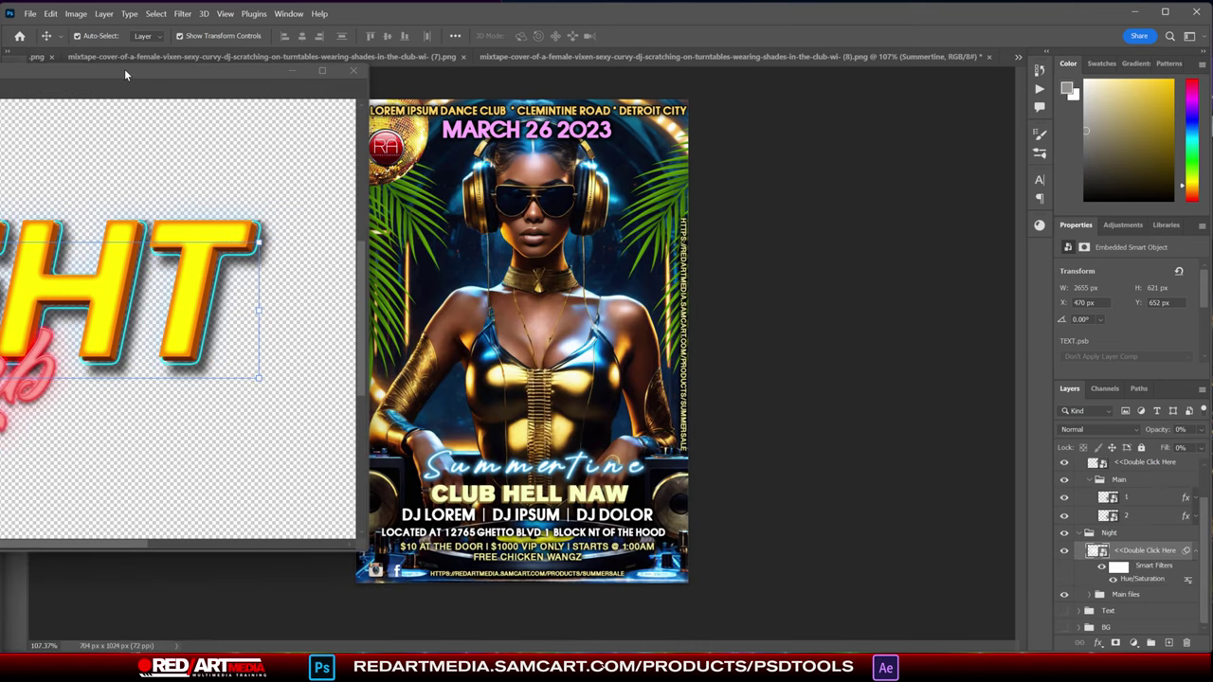
left_click(1088, 533)
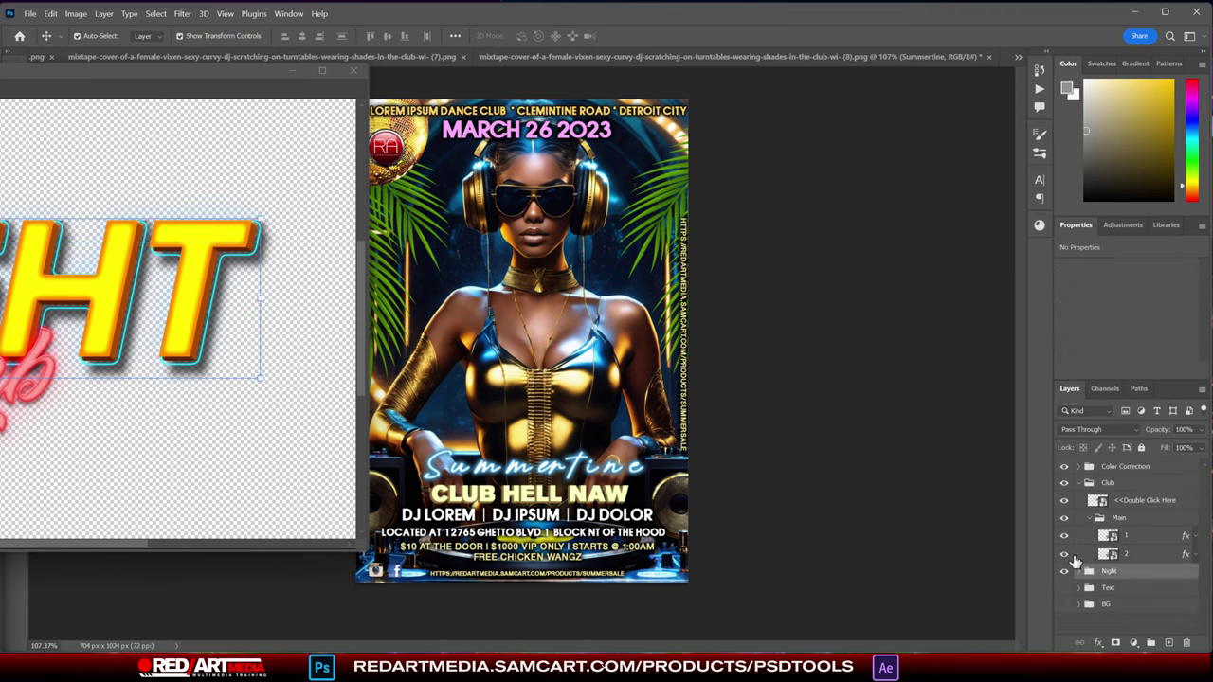
left_click(1089, 518)
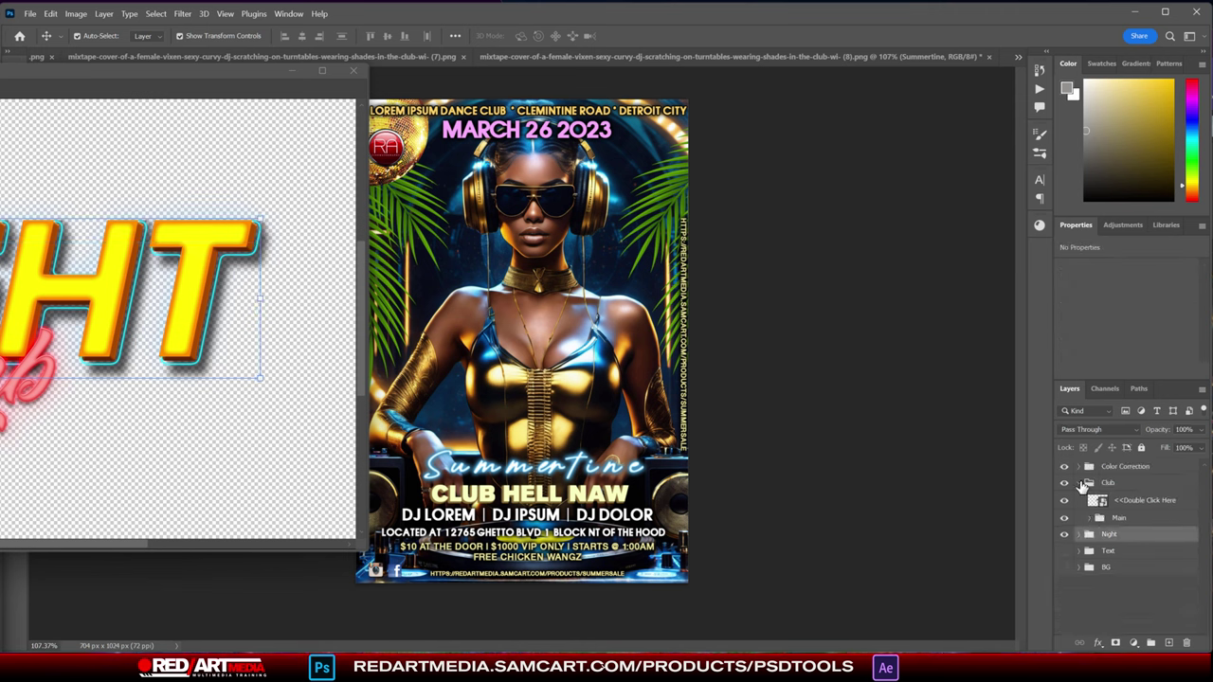
left_click(1079, 483)
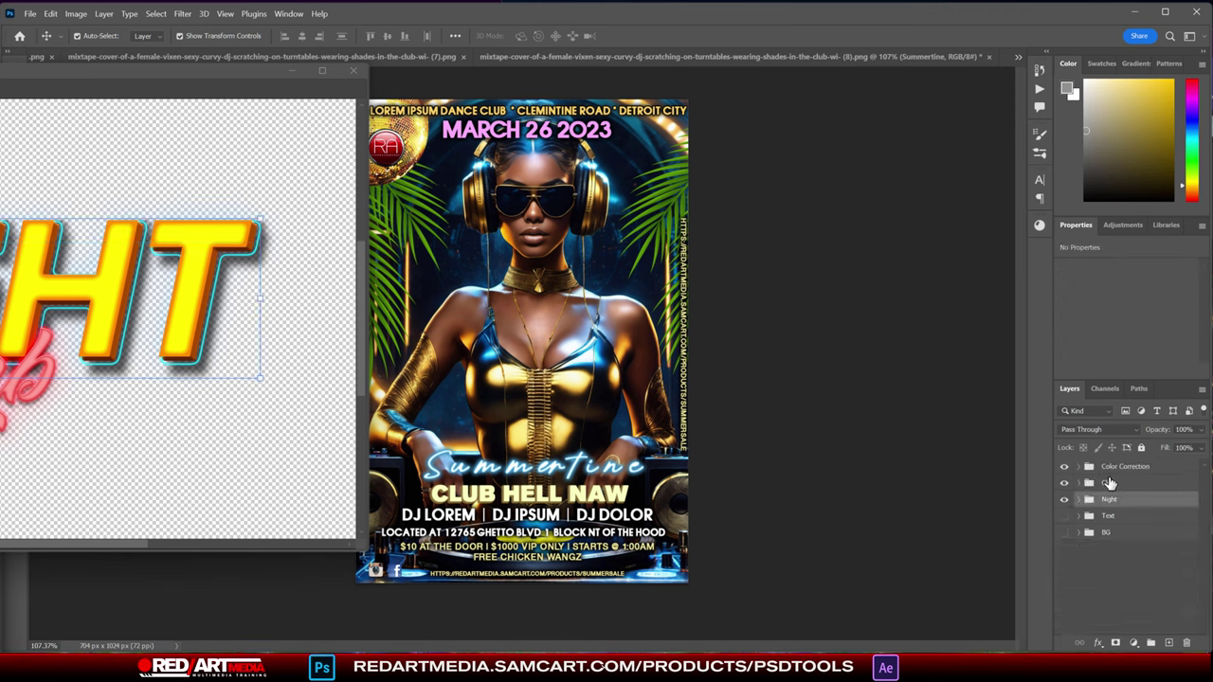
- Select the Color Correction, Club and Night groups after comparing the color correction on and off
left_click(1116, 471)
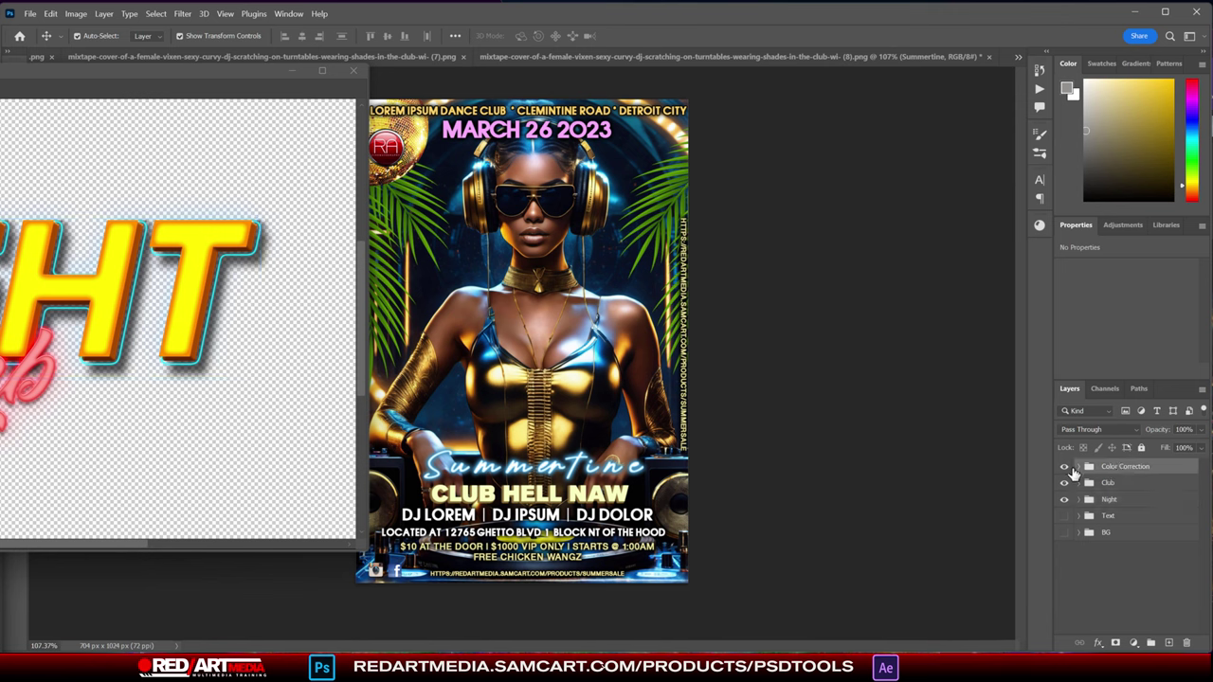
left_click(1065, 474)
left_click(1064, 469)
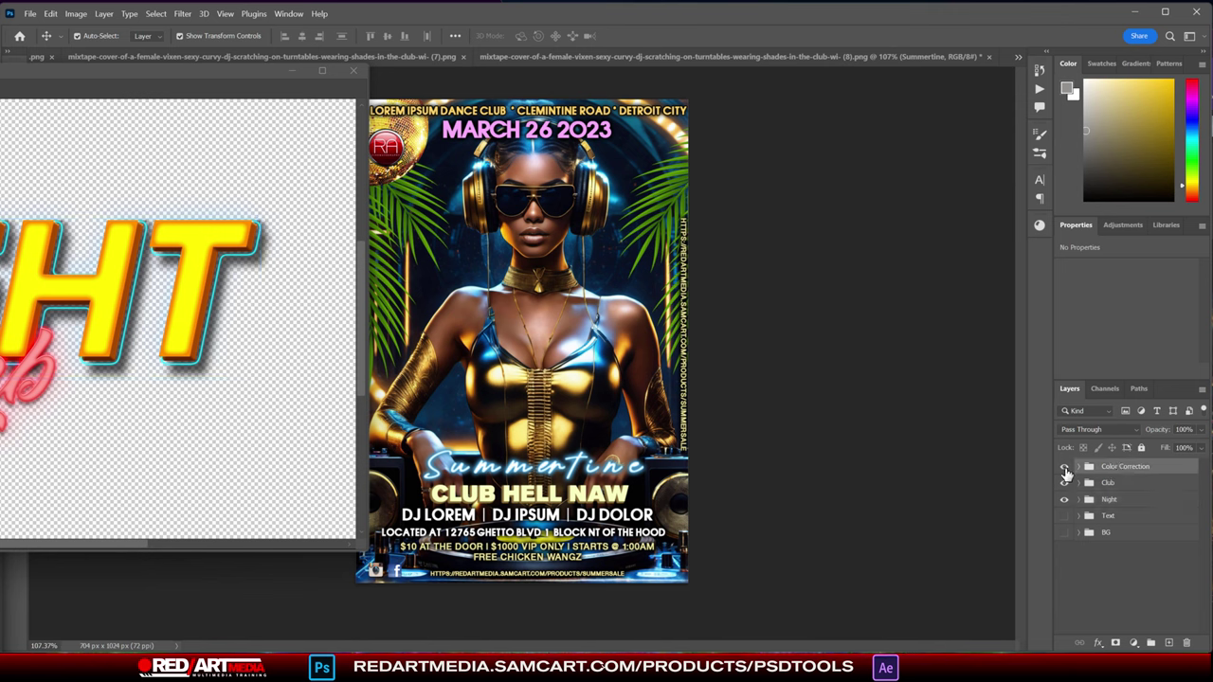
left_click(1137, 484, "shift")
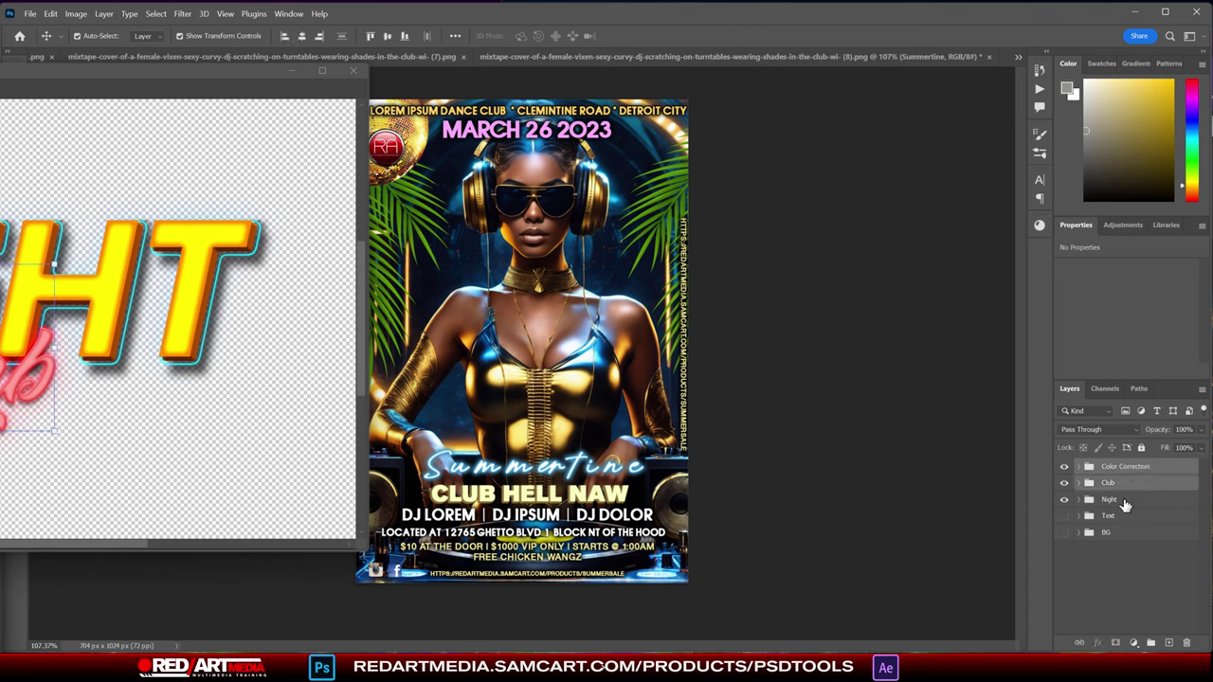
left_click(1128, 499, "shift")
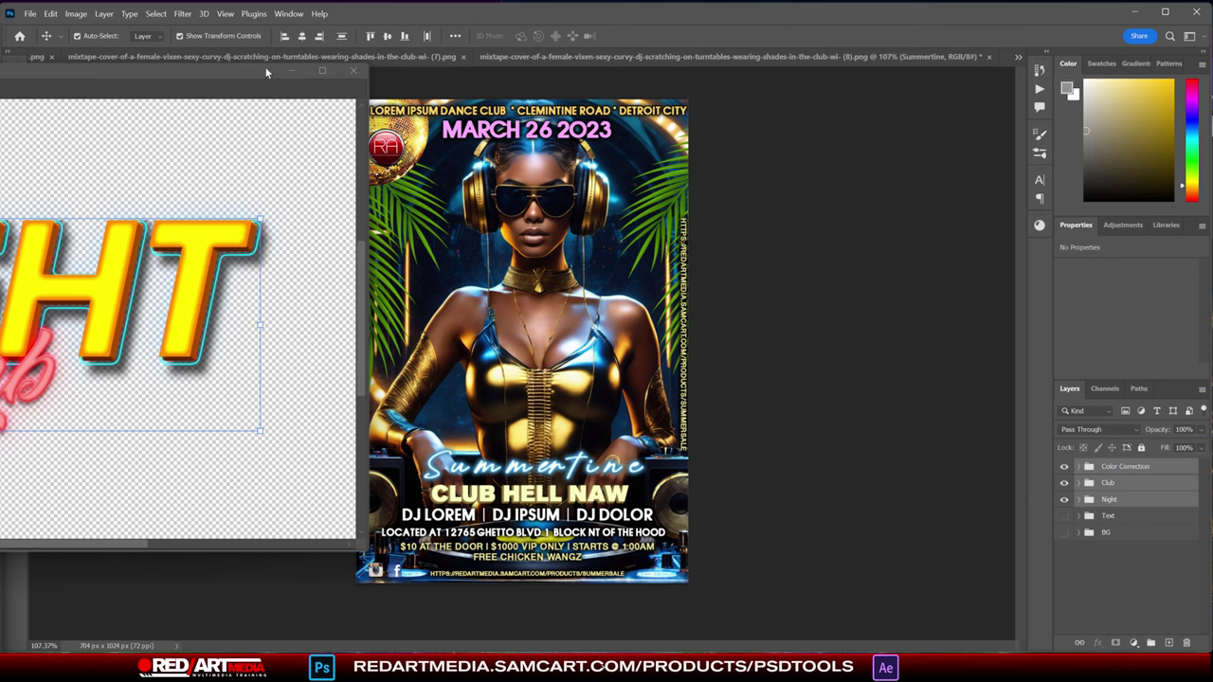
- Drag the three selected title groups onto the Summertime flyer canvas
left_click_drag(232, 67, 196, 103)
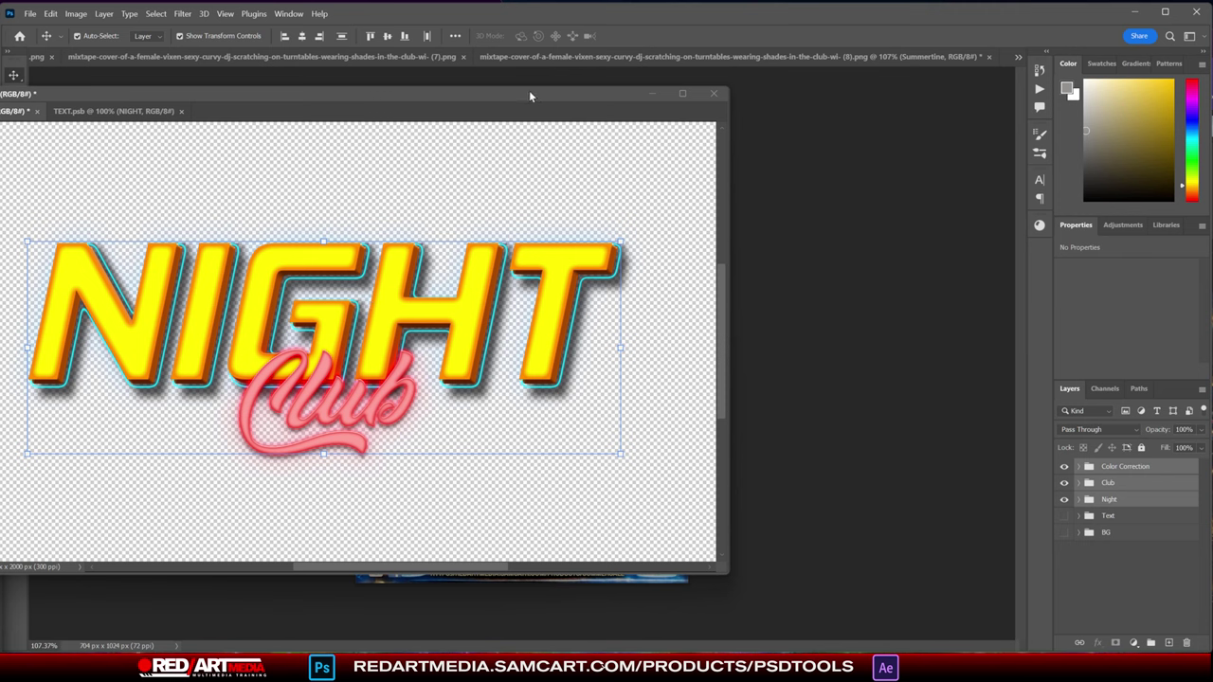
left_click_drag(529, 96, 0, 112)
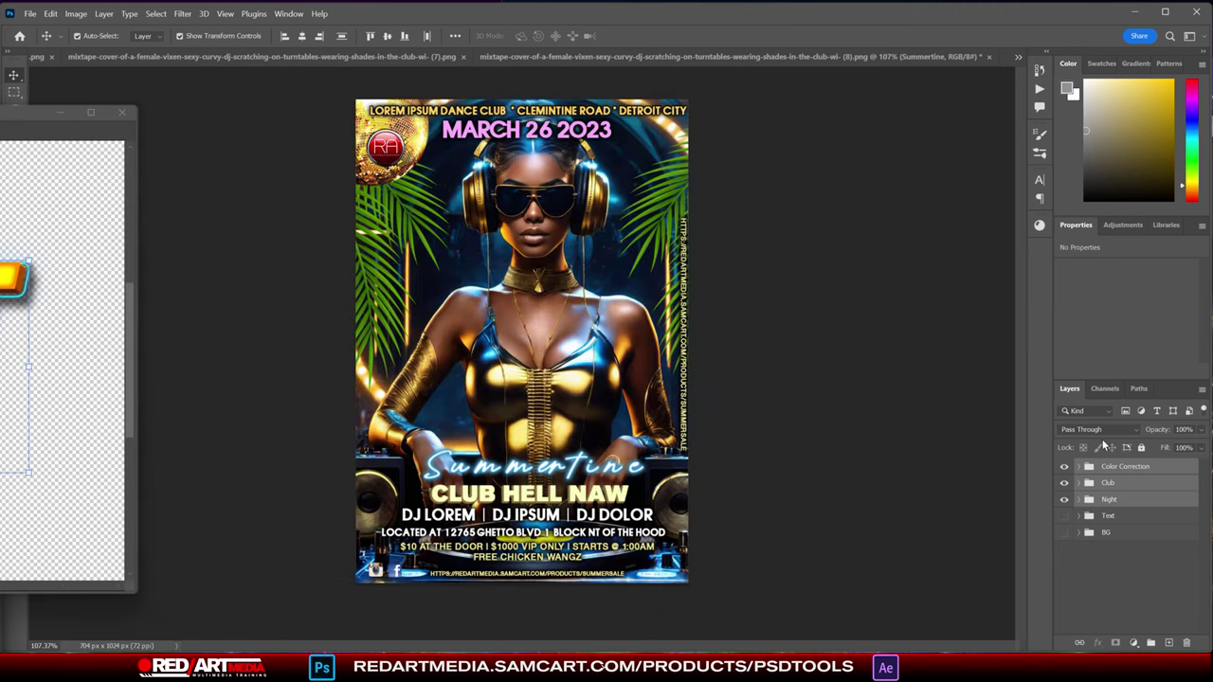
left_click_drag(1087, 470, 484, 294)
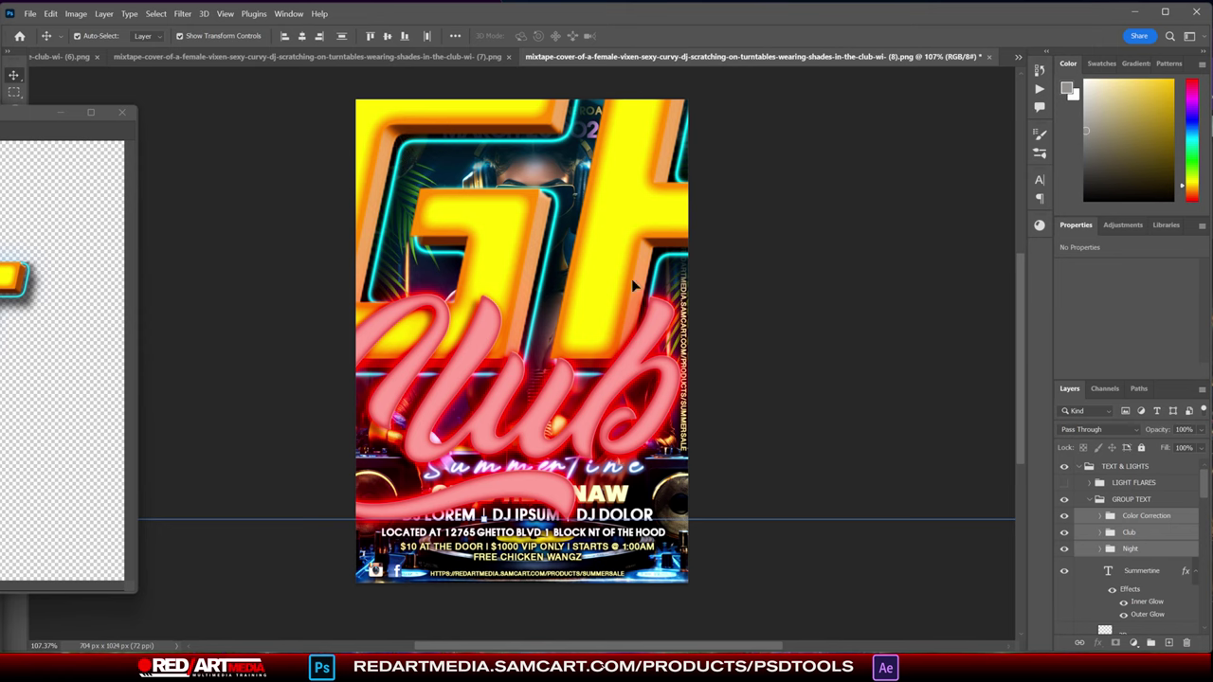
- Move the title window aside and make the flyer document active
scroll(783, 332, "down", 4)
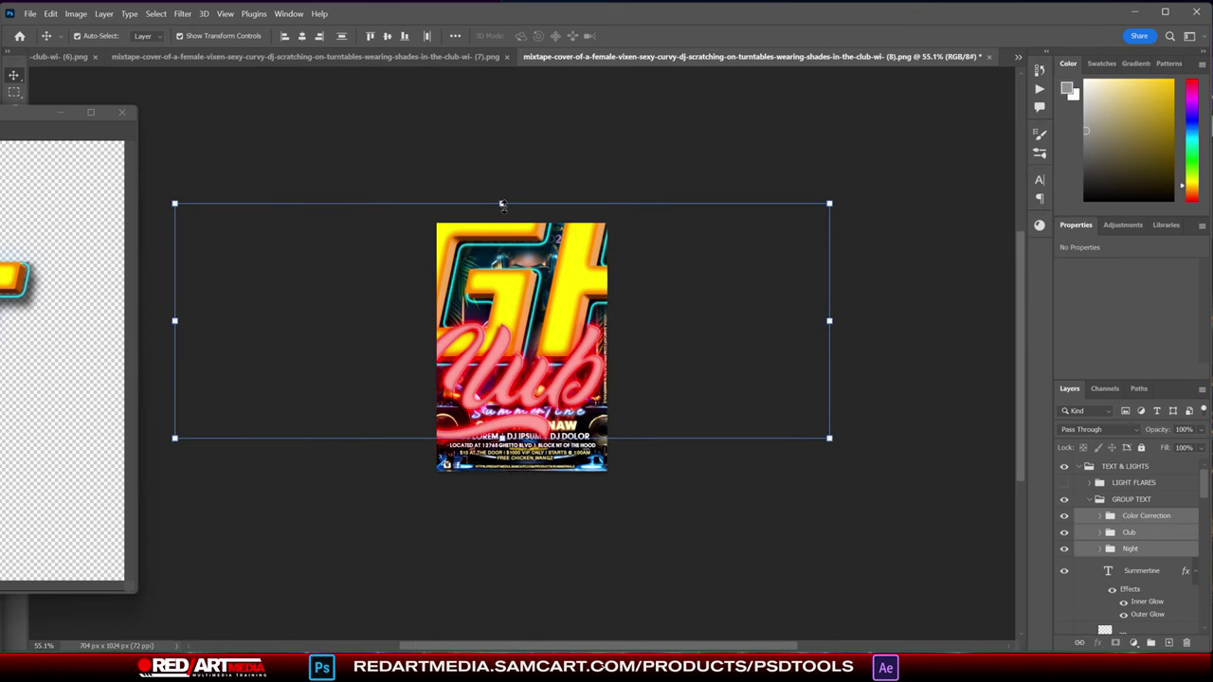
left_click_drag(102, 113, 823, 124)
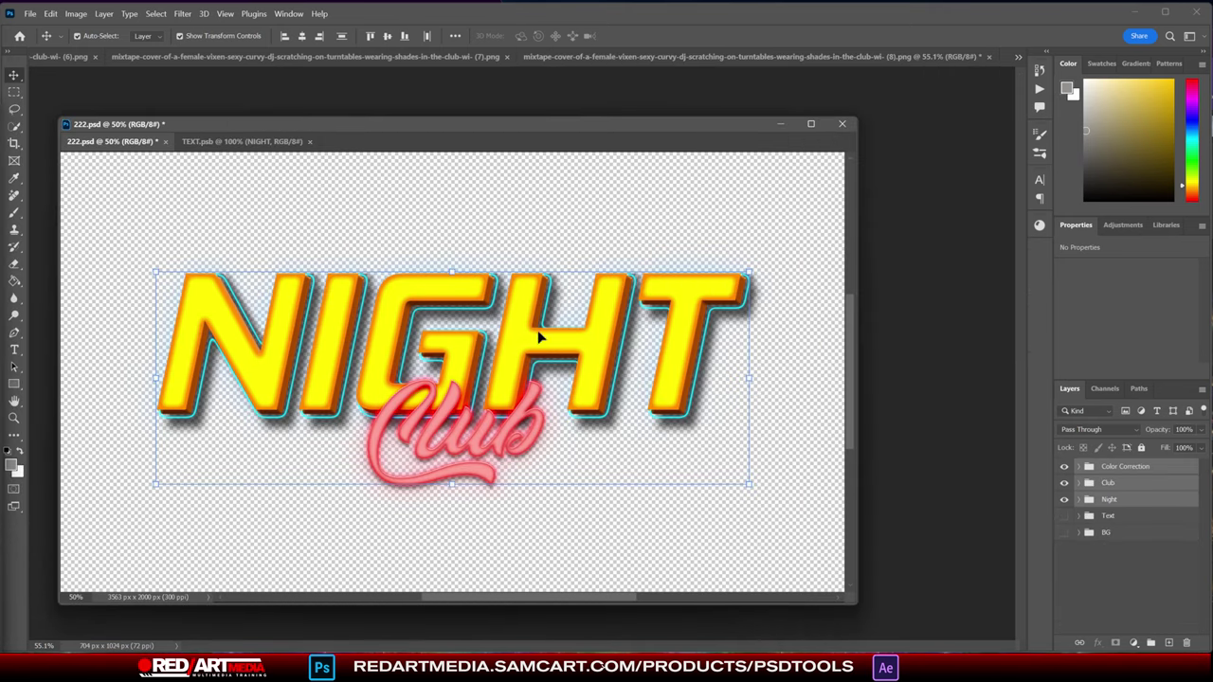
left_click_drag(668, 124, 5, 109)
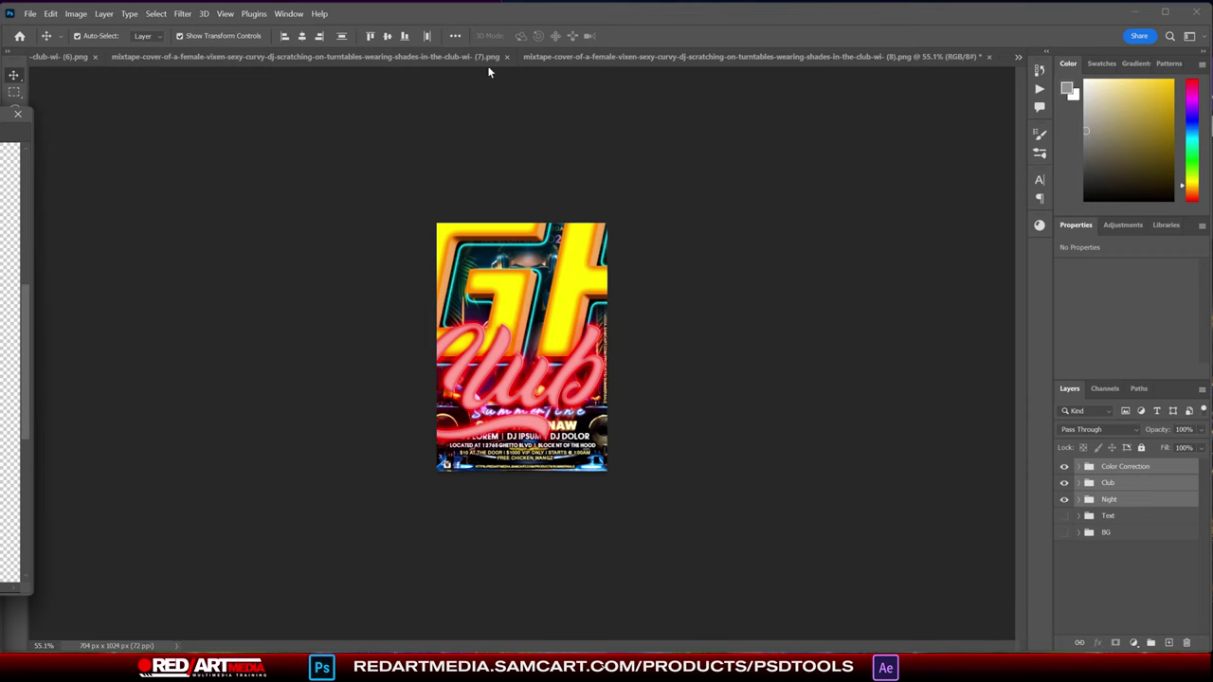
left_click(526, 109)
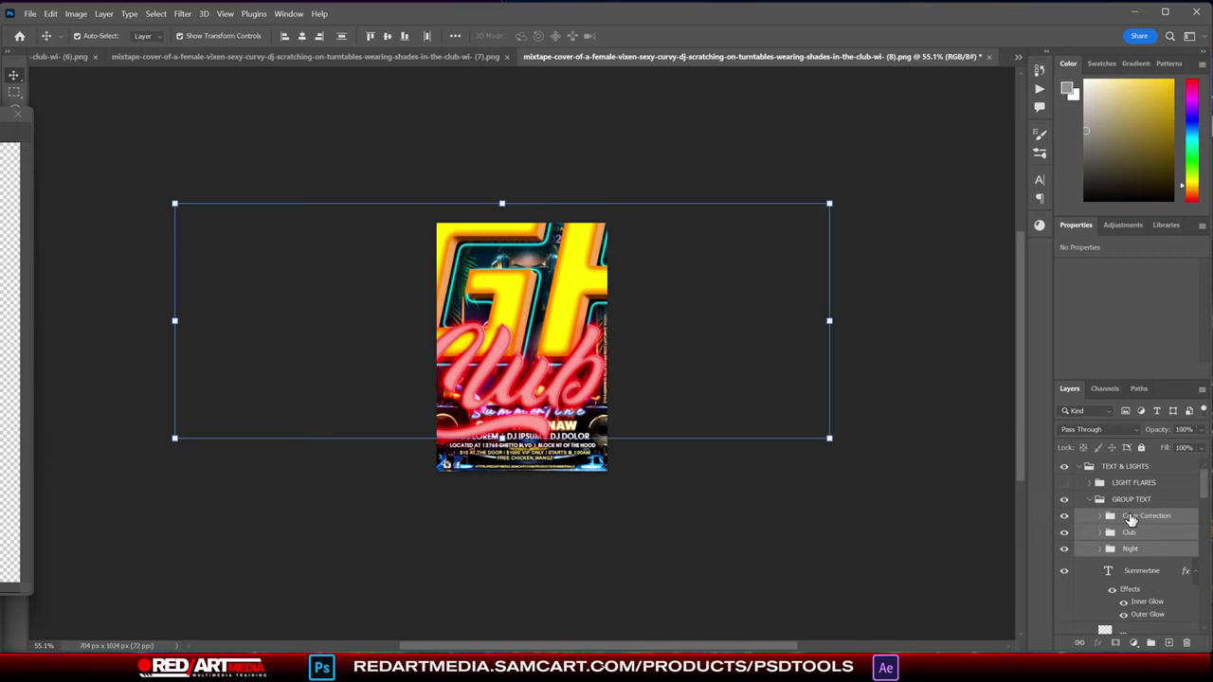
- Place the title groups above TEXT & LIGHTS, then hide TEXT & LIGHTS and the Background
left_click_drag(1131, 519, 1134, 462)
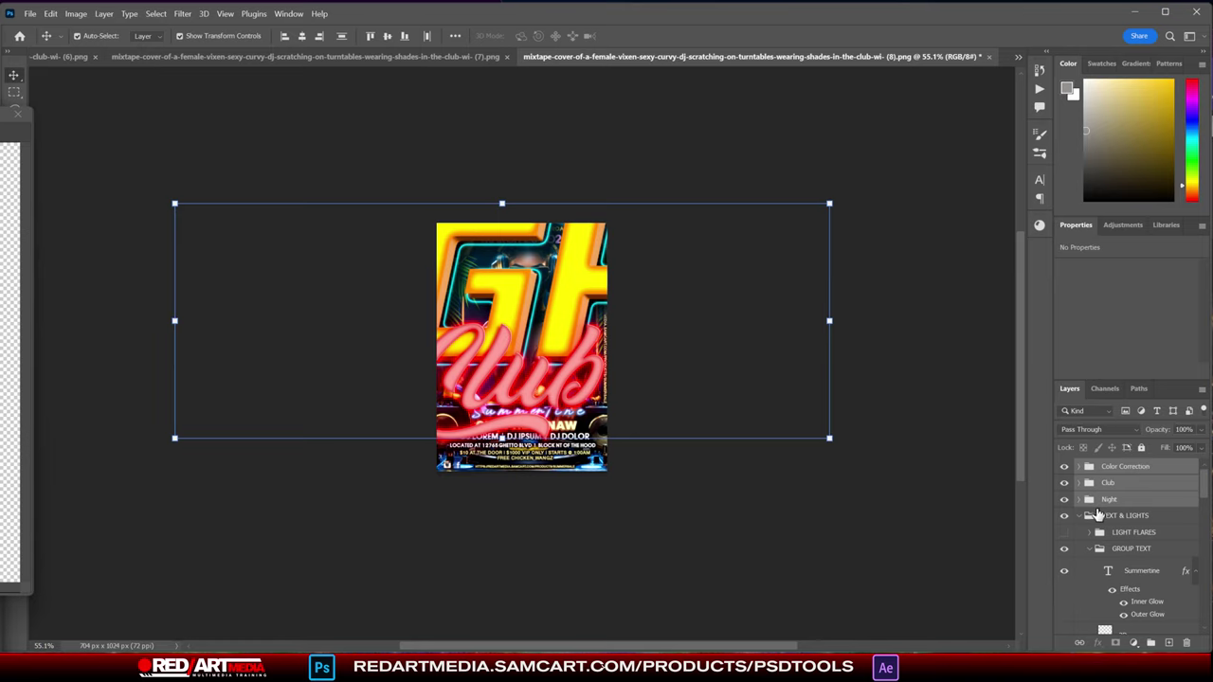
left_click(1086, 516)
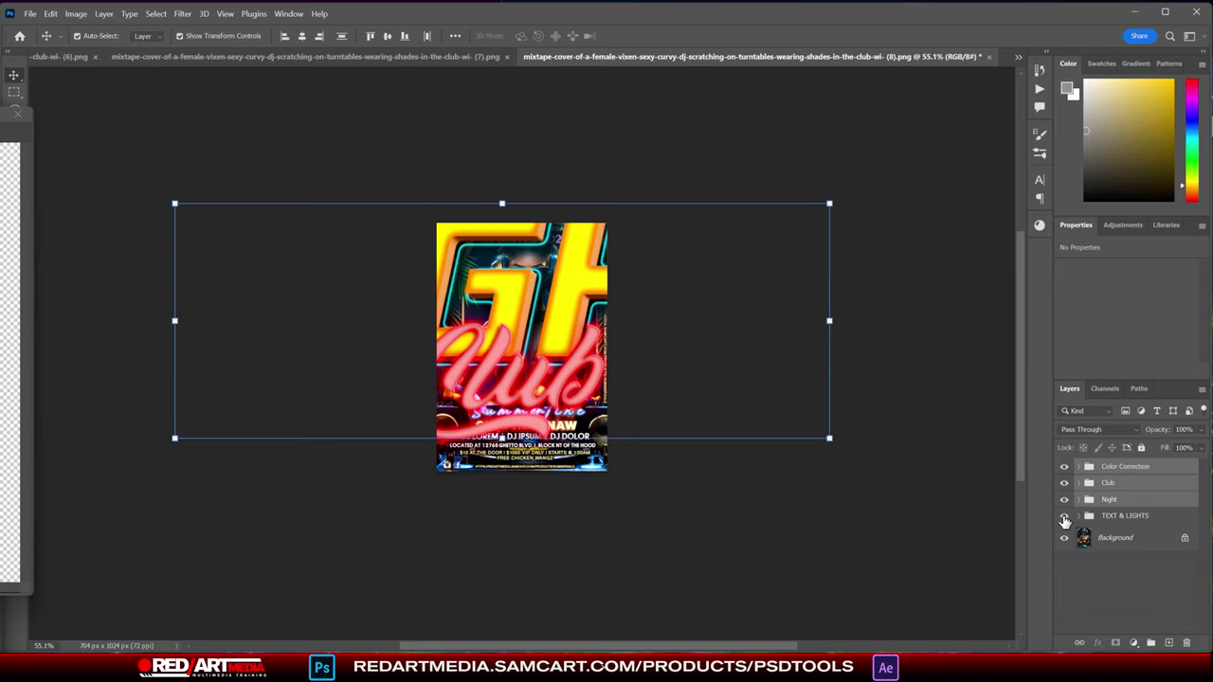
left_click(1063, 516)
left_click(1064, 538)
left_click(1146, 518)
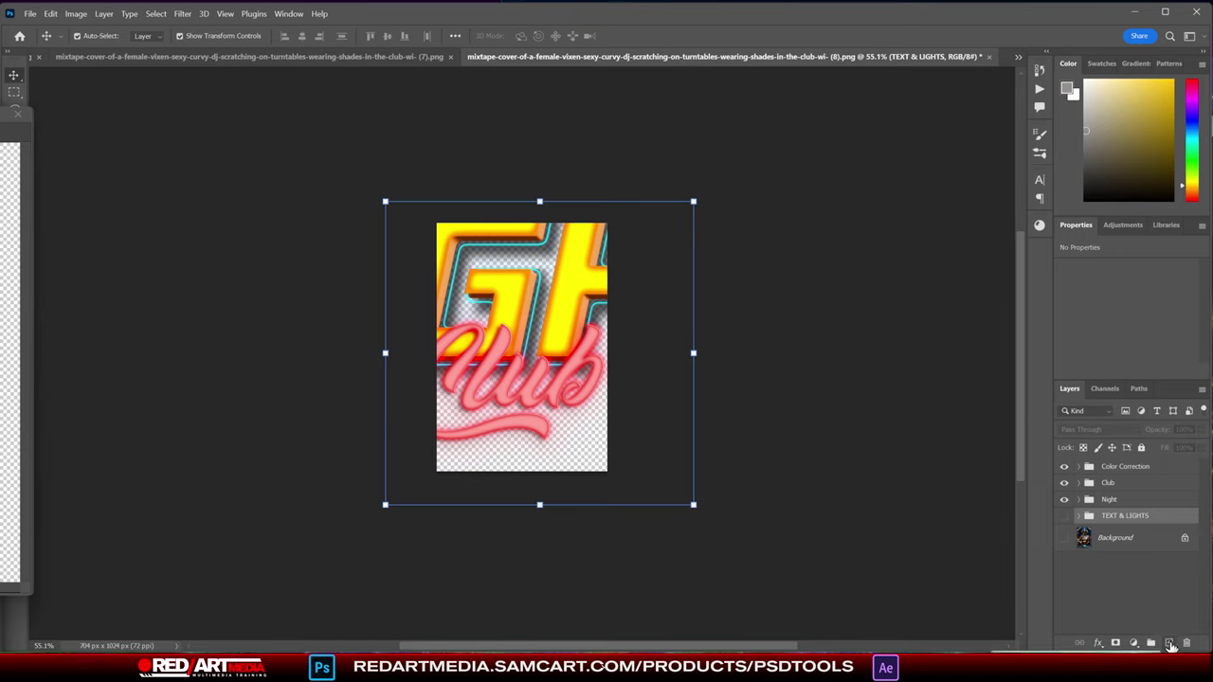
- Merge the Color Correction, Club and Night groups into a single title layer
left_click(1169, 644)
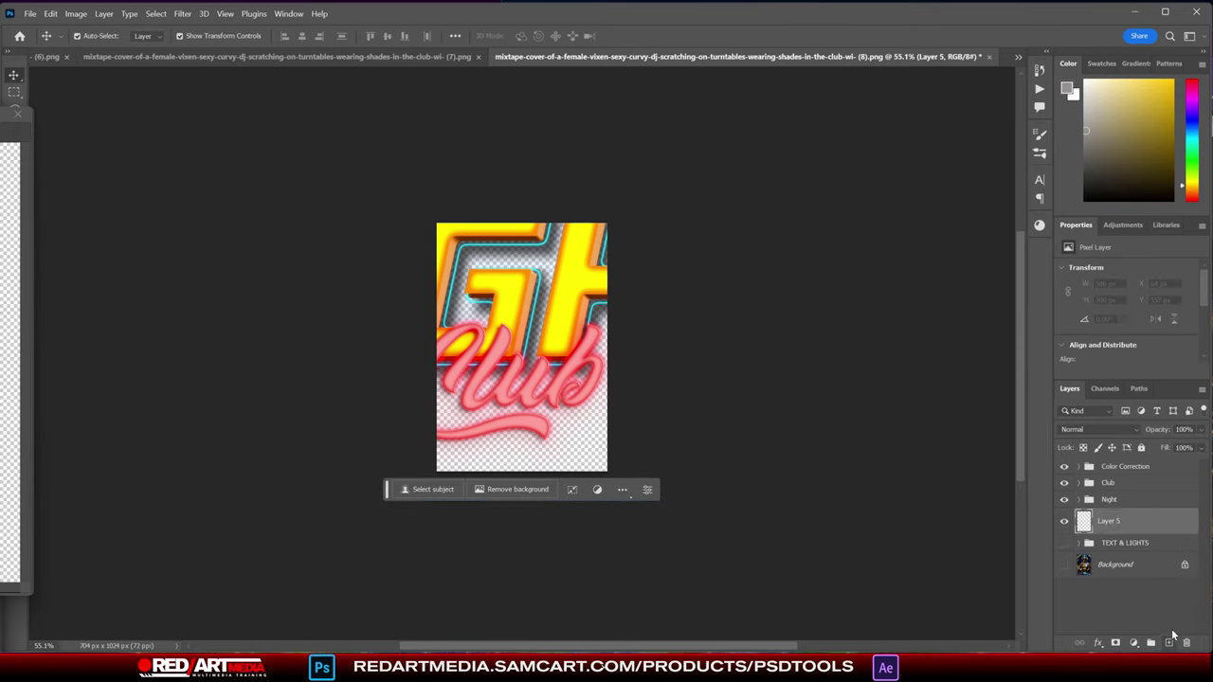
left_click(1114, 468)
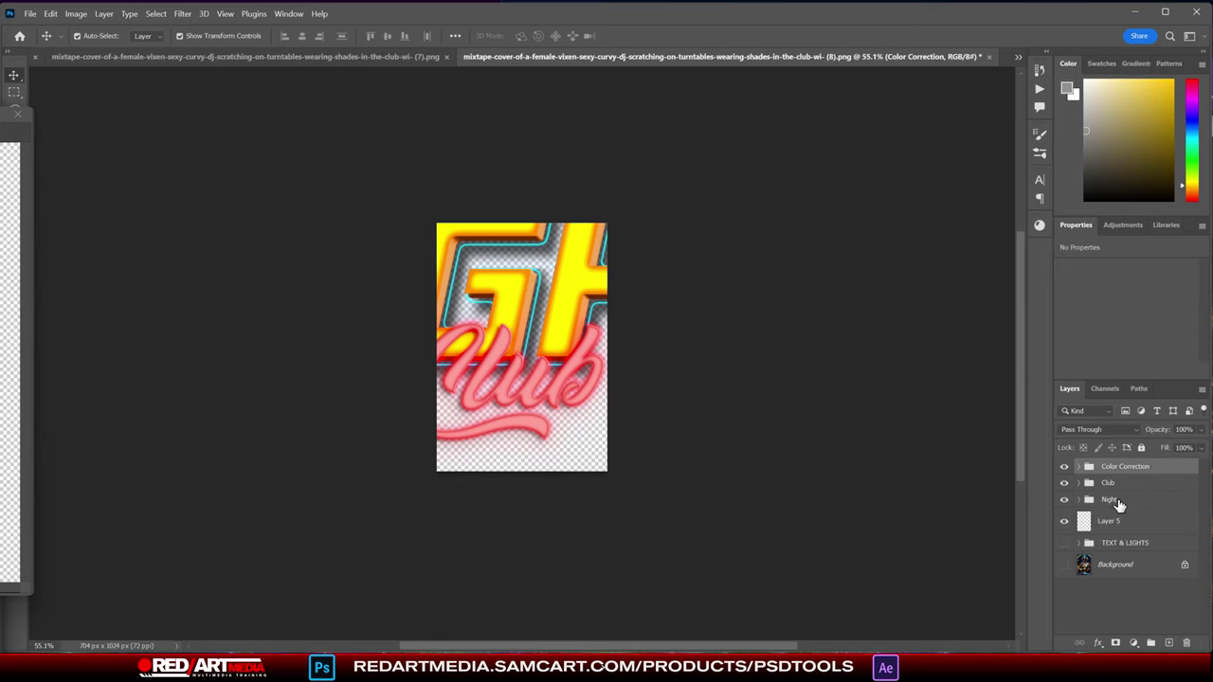
left_click(1128, 502, "shift")
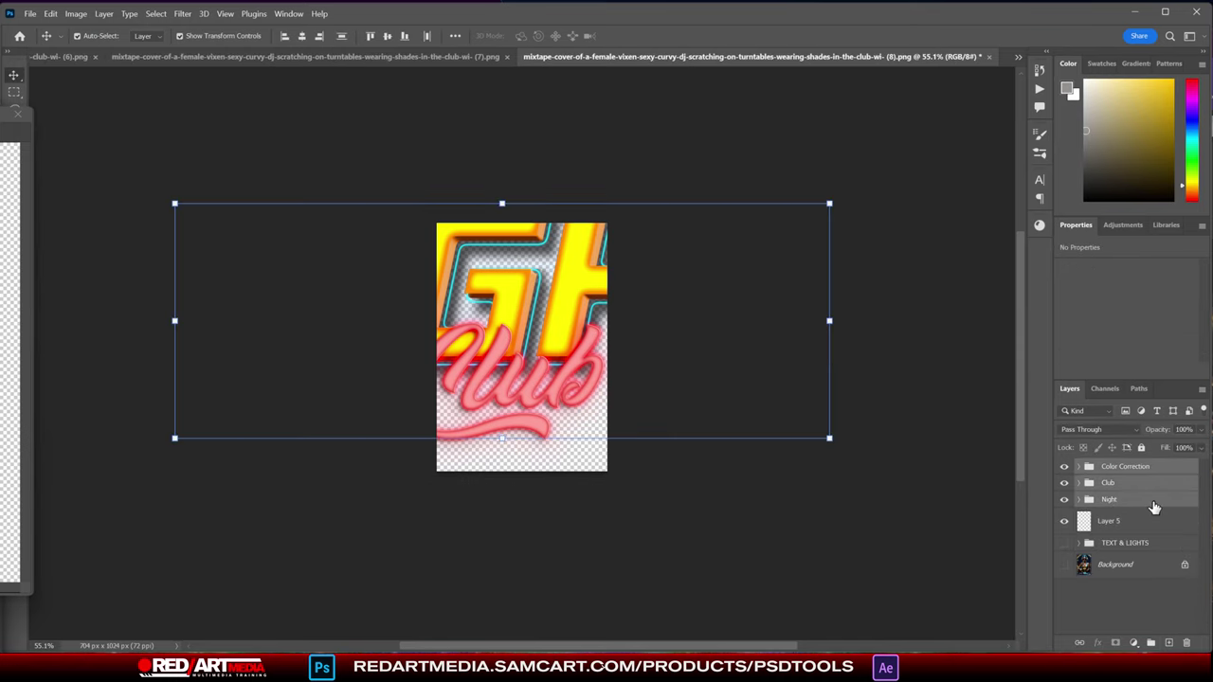
key("ctrl+e")
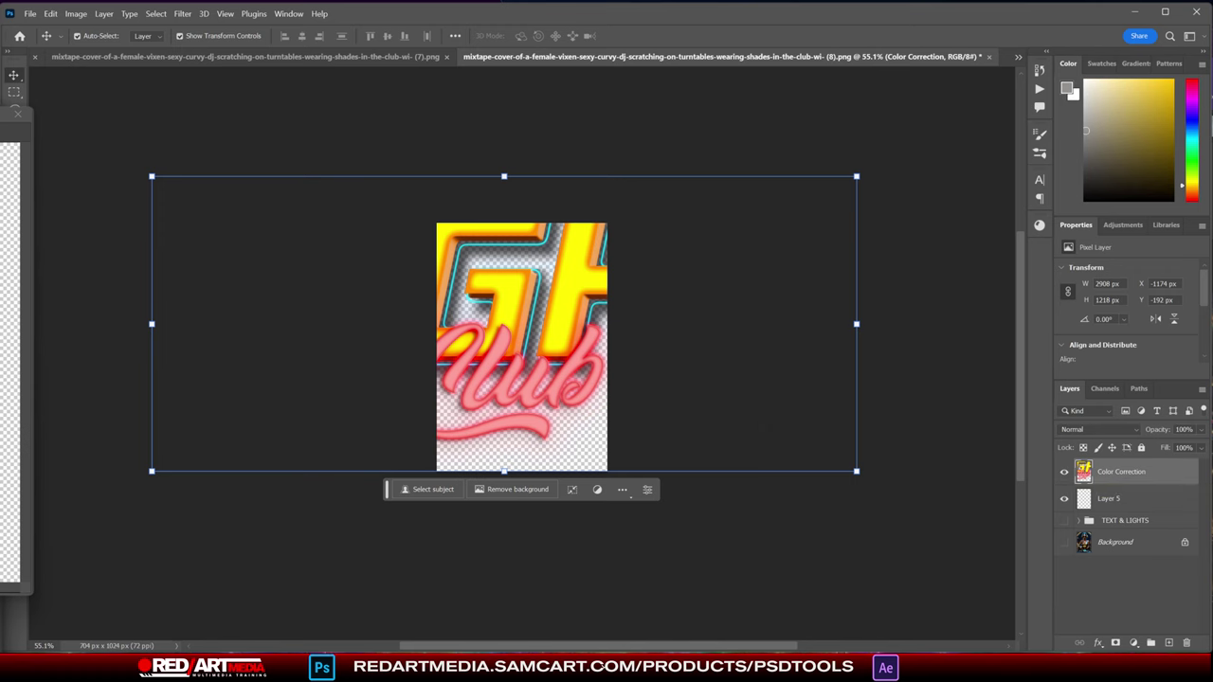
- Close the floating 222.psd document
key("ctrl+Tab")
left_click_drag(671, 116, 696, 142)
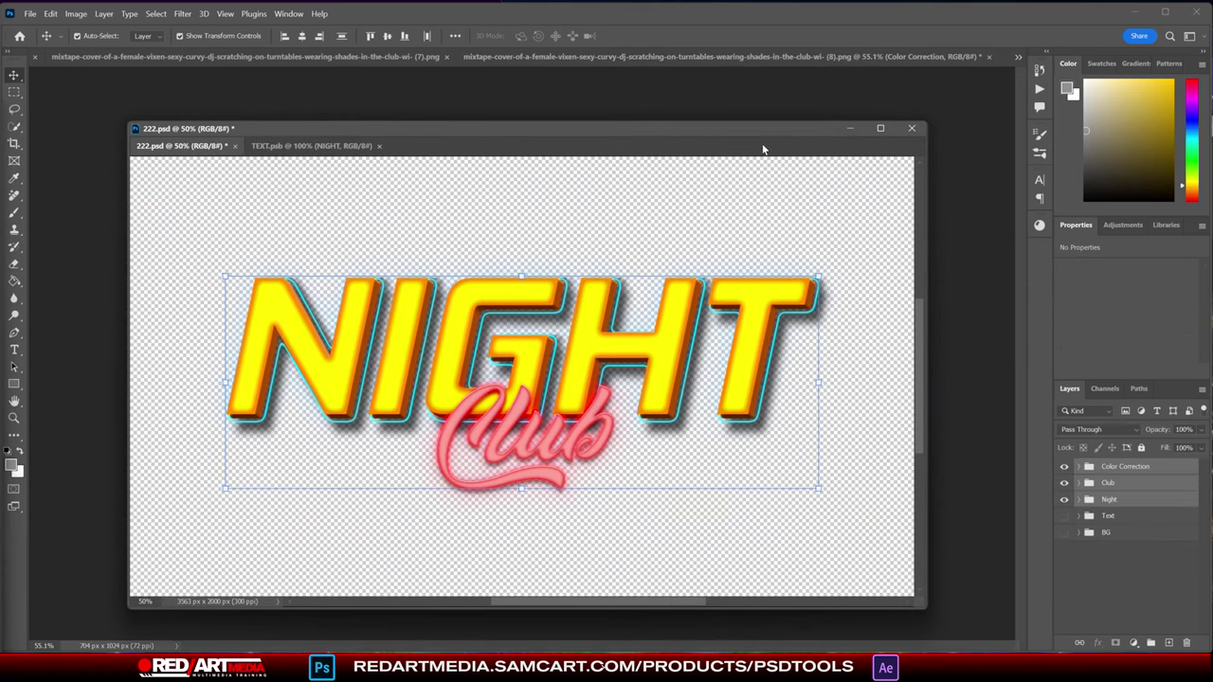
left_click_drag(770, 127, 25, 144)
left_click(167, 145)
key("ctrl+w")
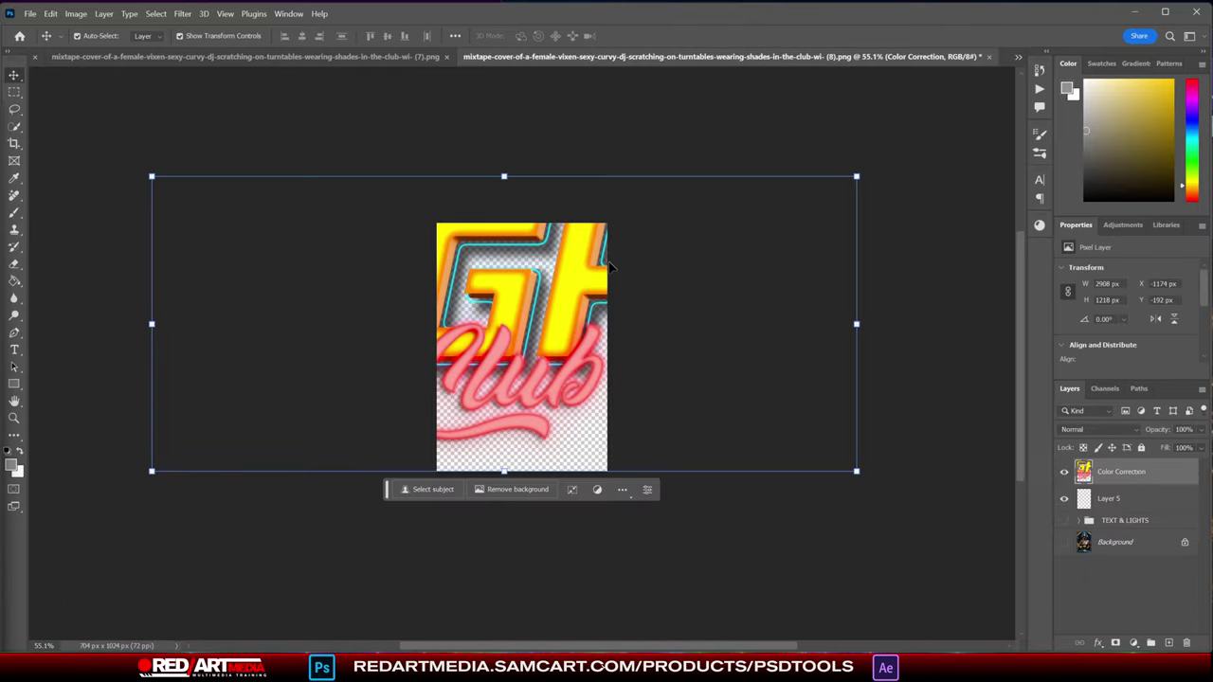
- Scale the merged title down to about 24.55% and centre it within the flyer's width
left_click_drag(504, 176, 503, 383)
left_click_drag(543, 429, 568, 336)
scroll(568, 336, "up", 1)
scroll(575, 331, "up", 5)
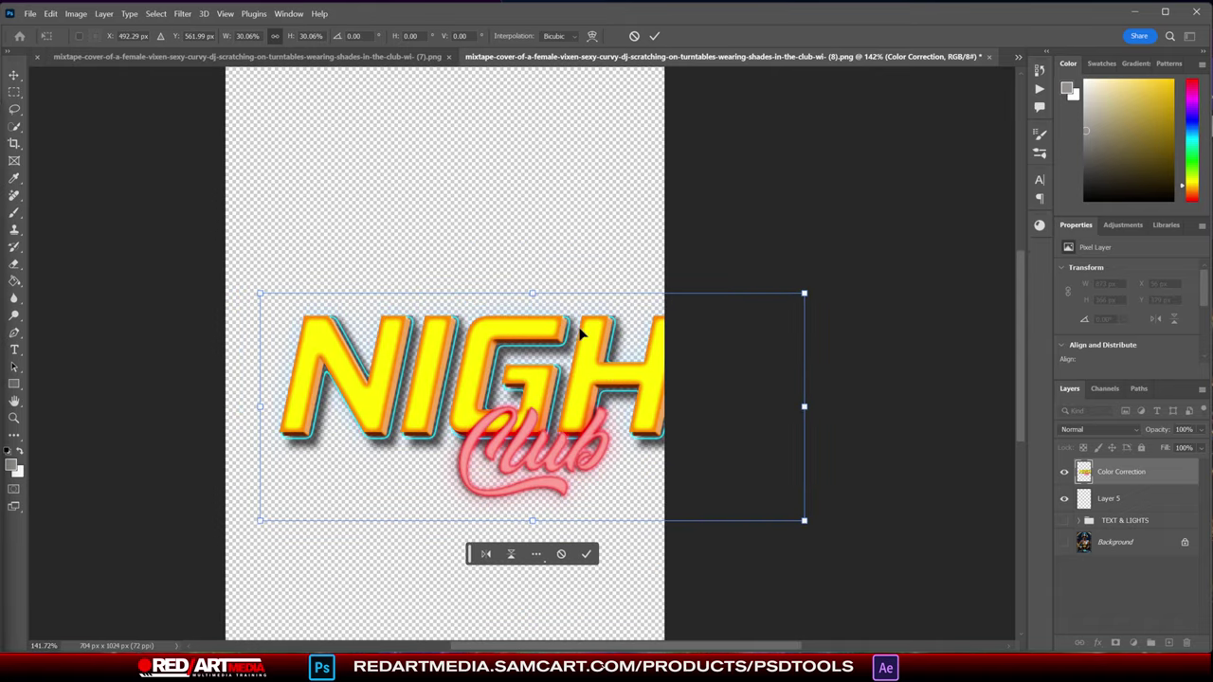
left_click_drag(495, 269, 493, 324)
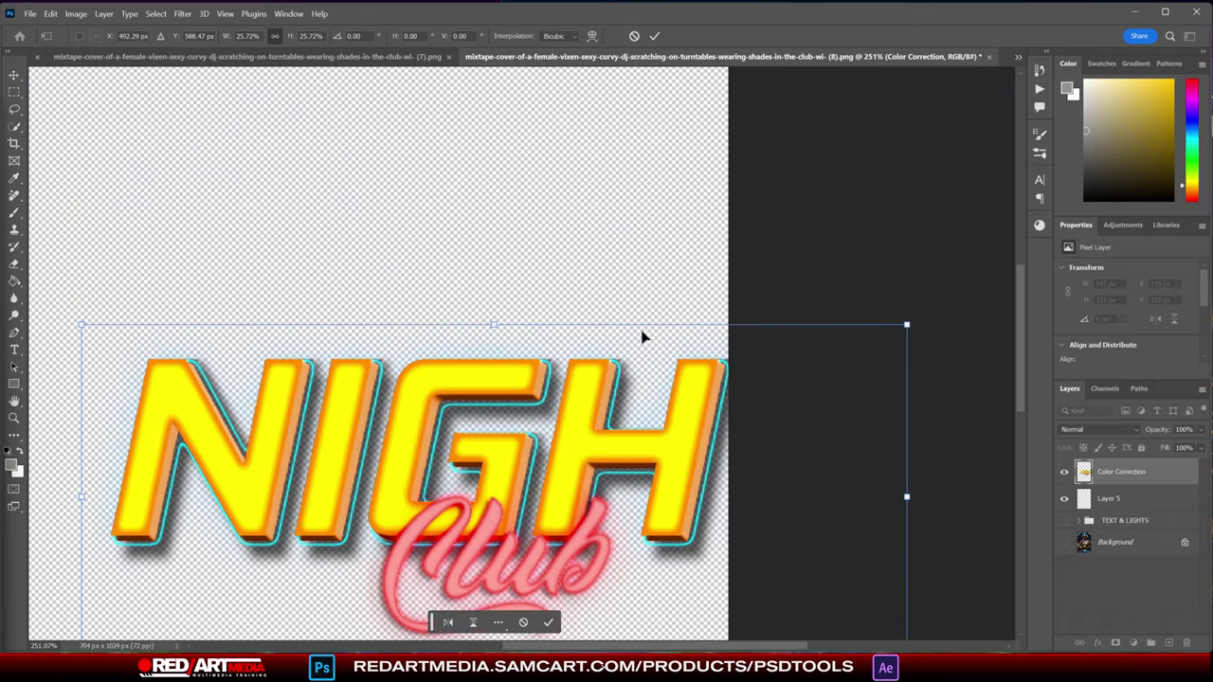
scroll(635, 370, "down", 2)
left_click_drag(625, 410, 565, 357)
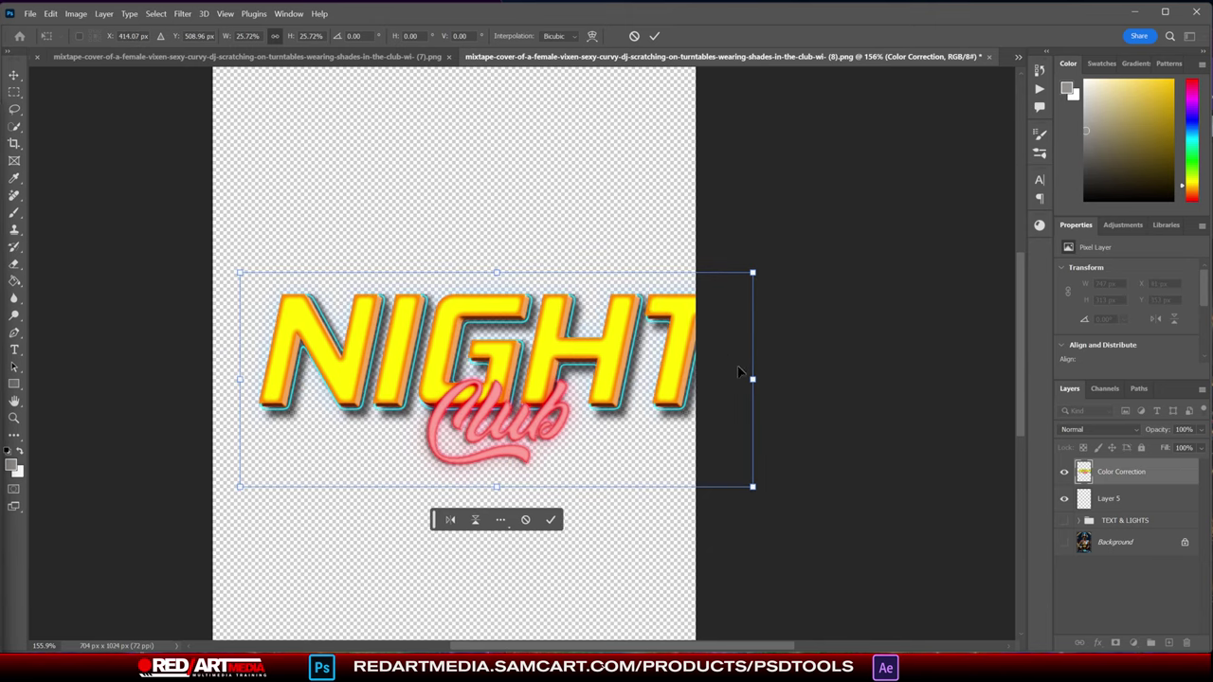
left_click_drag(741, 381, 639, 410)
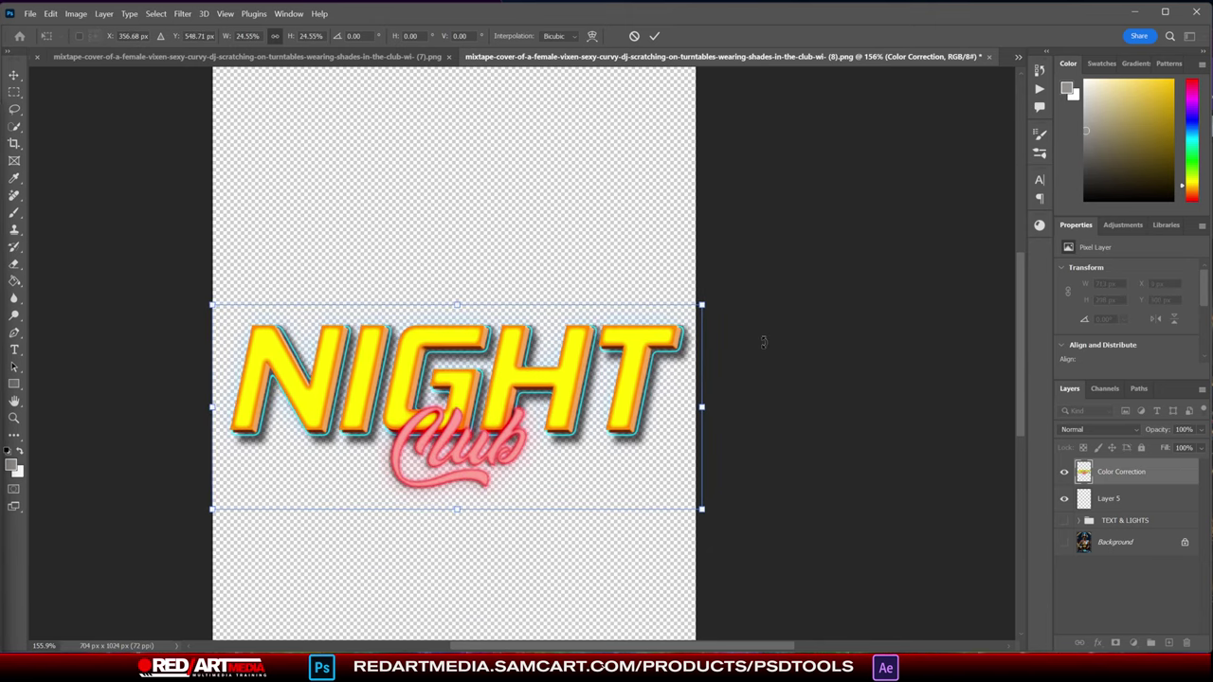
left_click(175, 142)
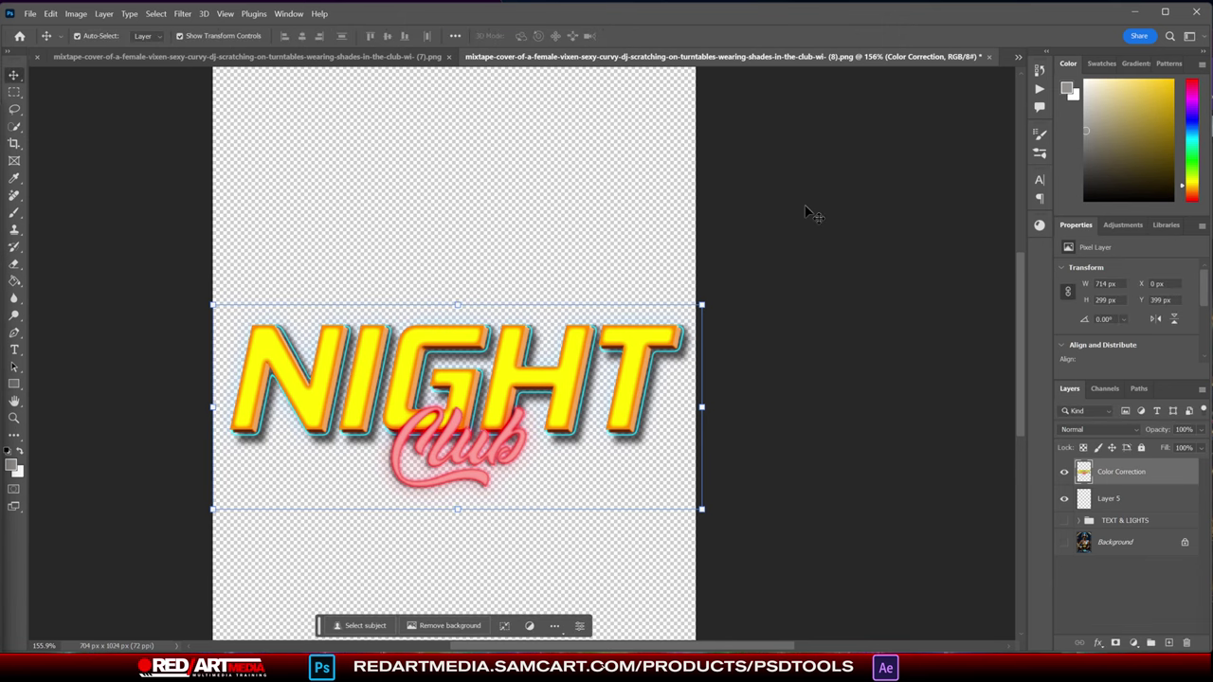
key("ctrl+minus")
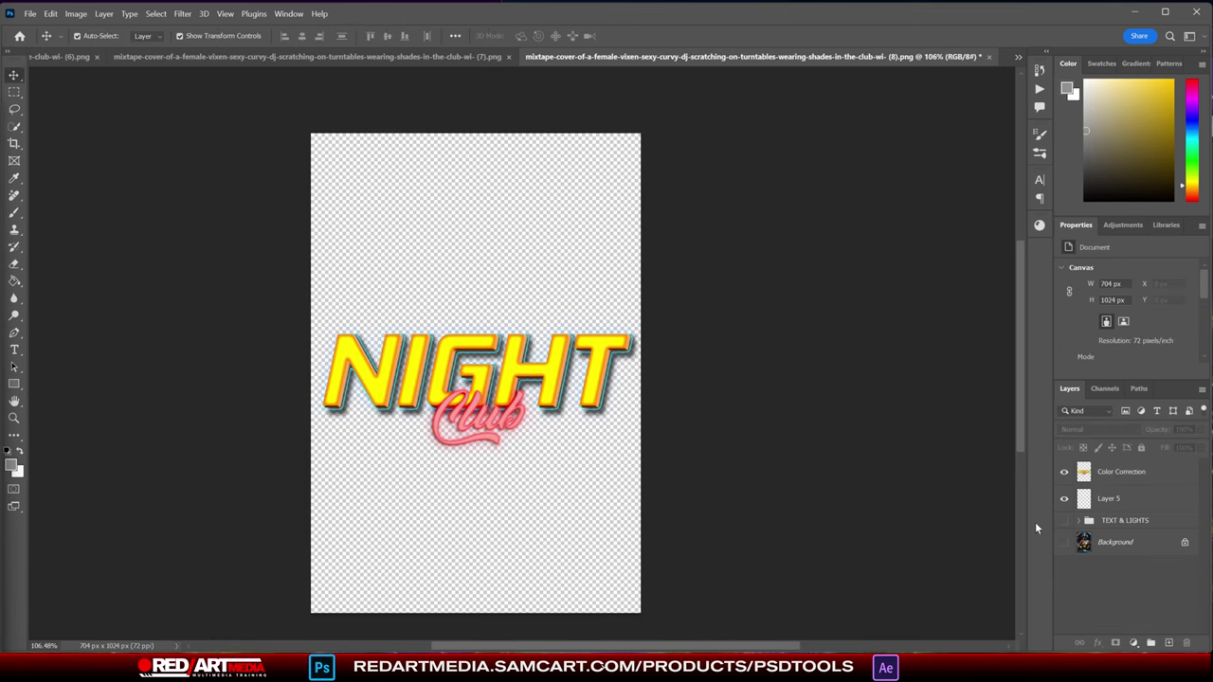
- Show the TEXT & LIGHTS group and Background again and move the title up
left_click_drag(1063, 521, 1064, 542)
left_click(1063, 542)
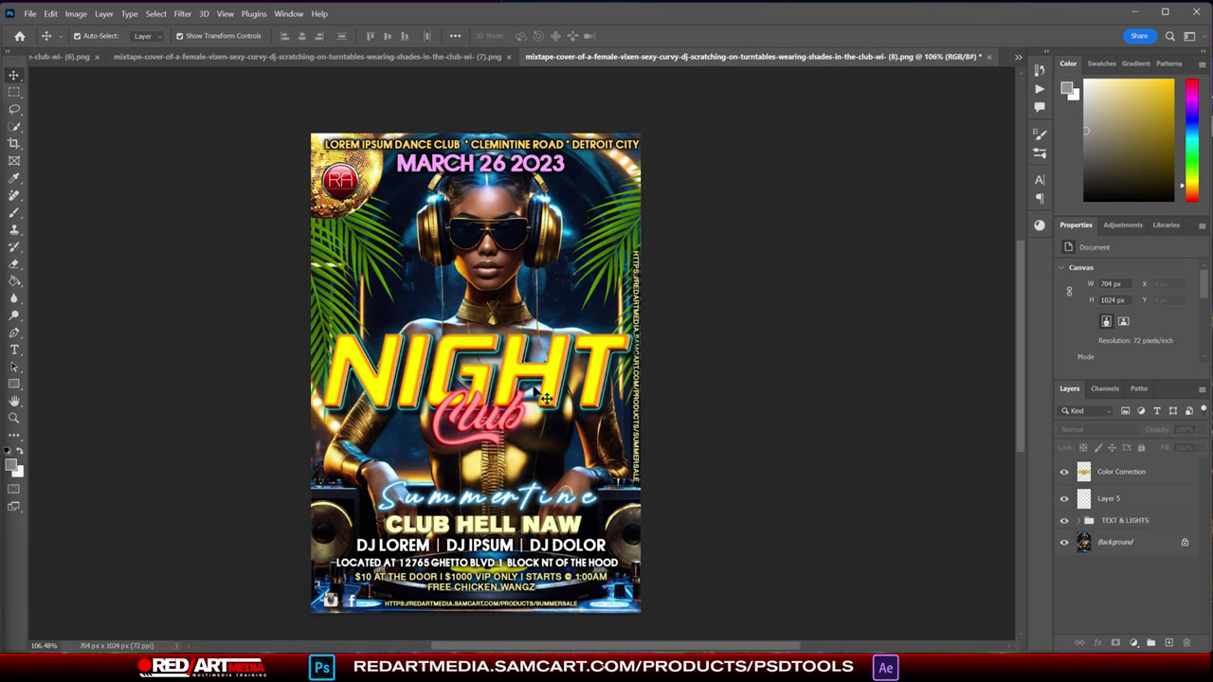
left_click_drag(468, 335, 567, 424)
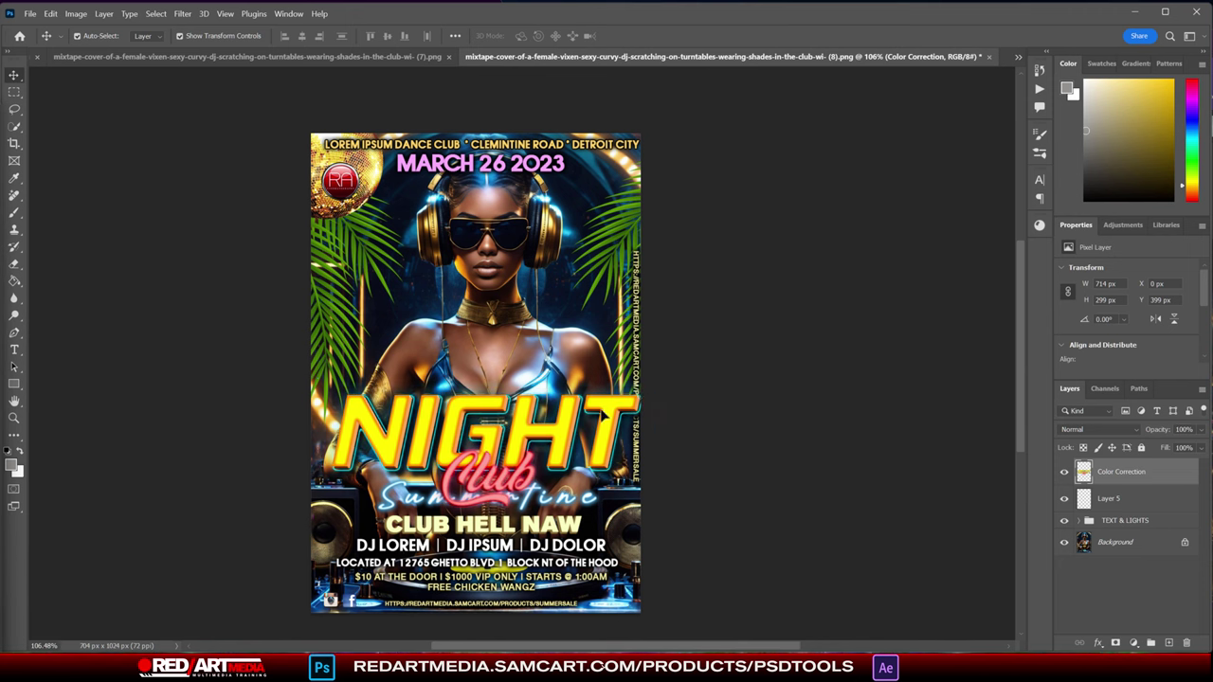
- Scale the NIGHT Club title to about 78% and shift it right and slightly up
key("ctrl+t")
left_click_drag(653, 379, 584, 410)
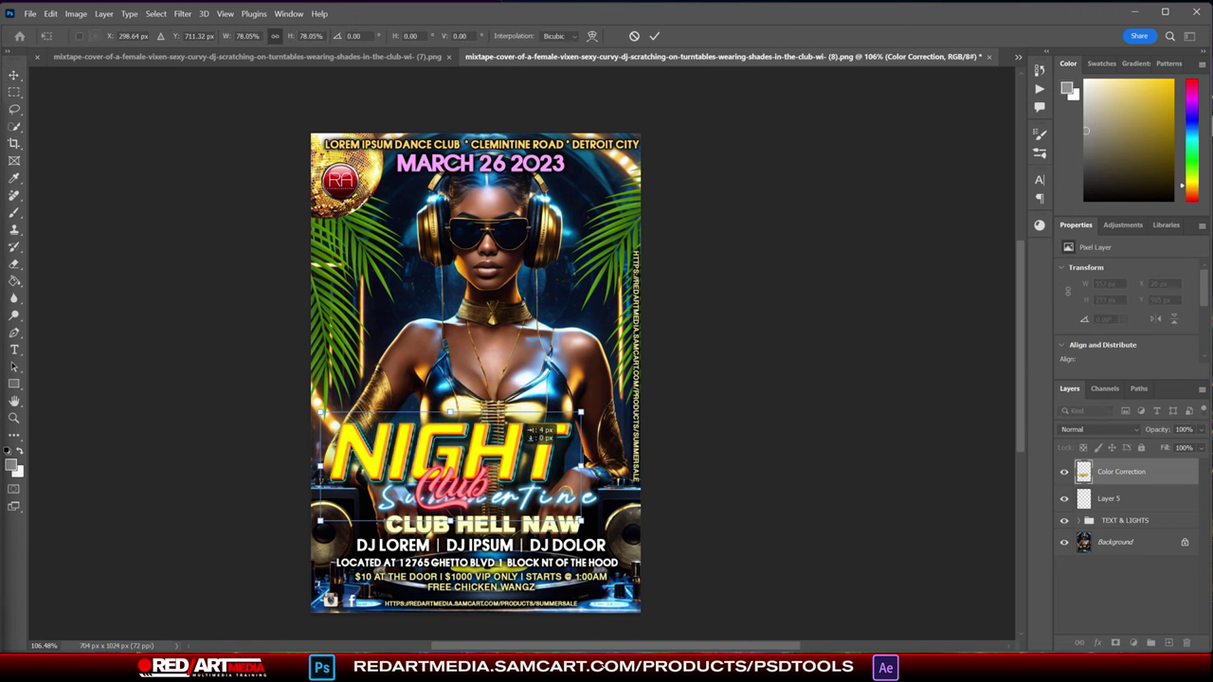
left_click_drag(452, 457, 569, 316)
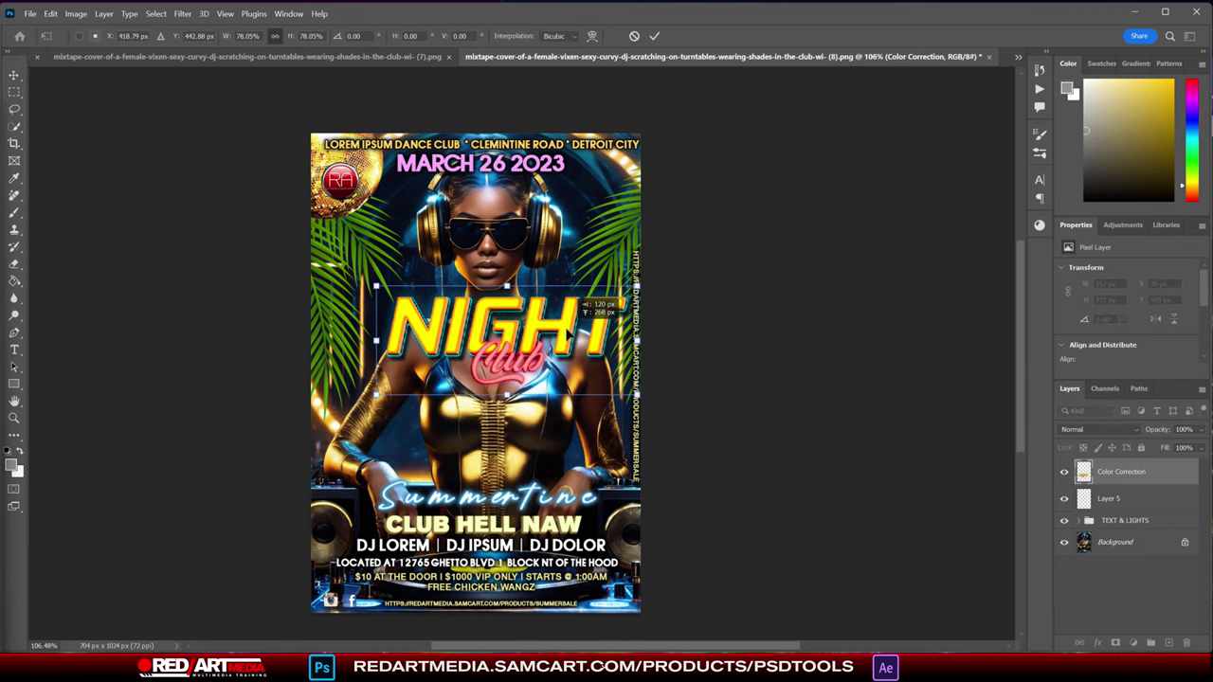
key("Return")
- Hide the Summertime text and set the title about 597 px wide just above CLUB HELL NAW
left_click(579, 505)
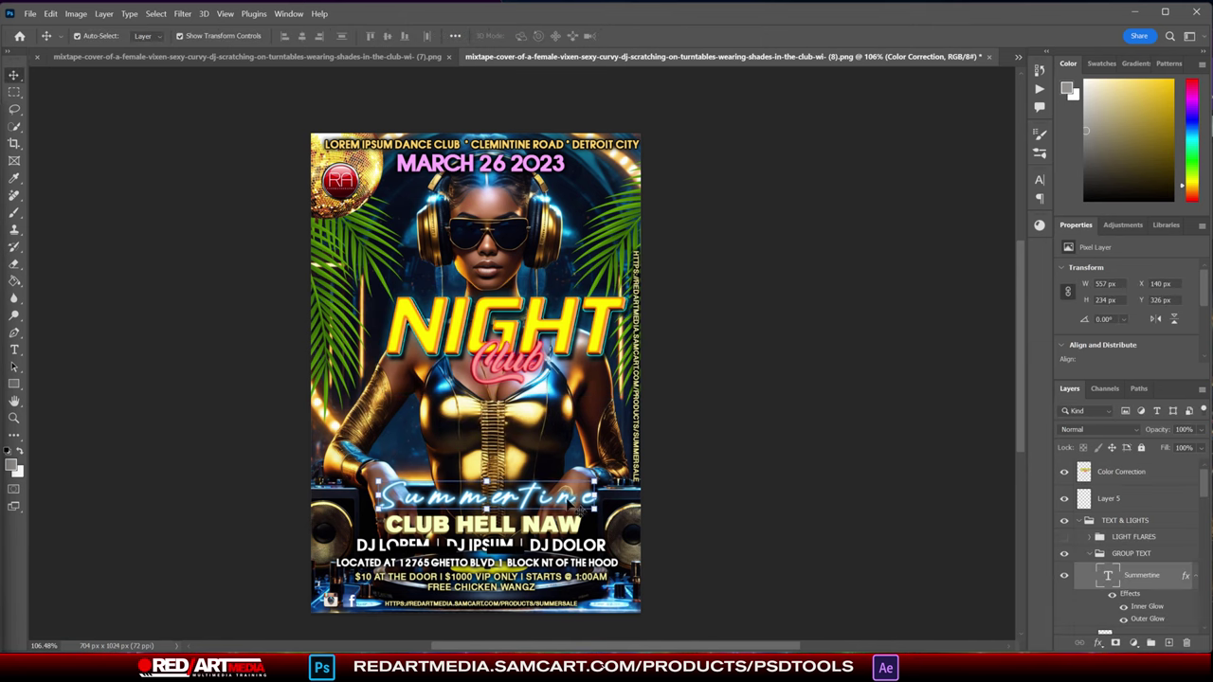
left_click(1063, 575)
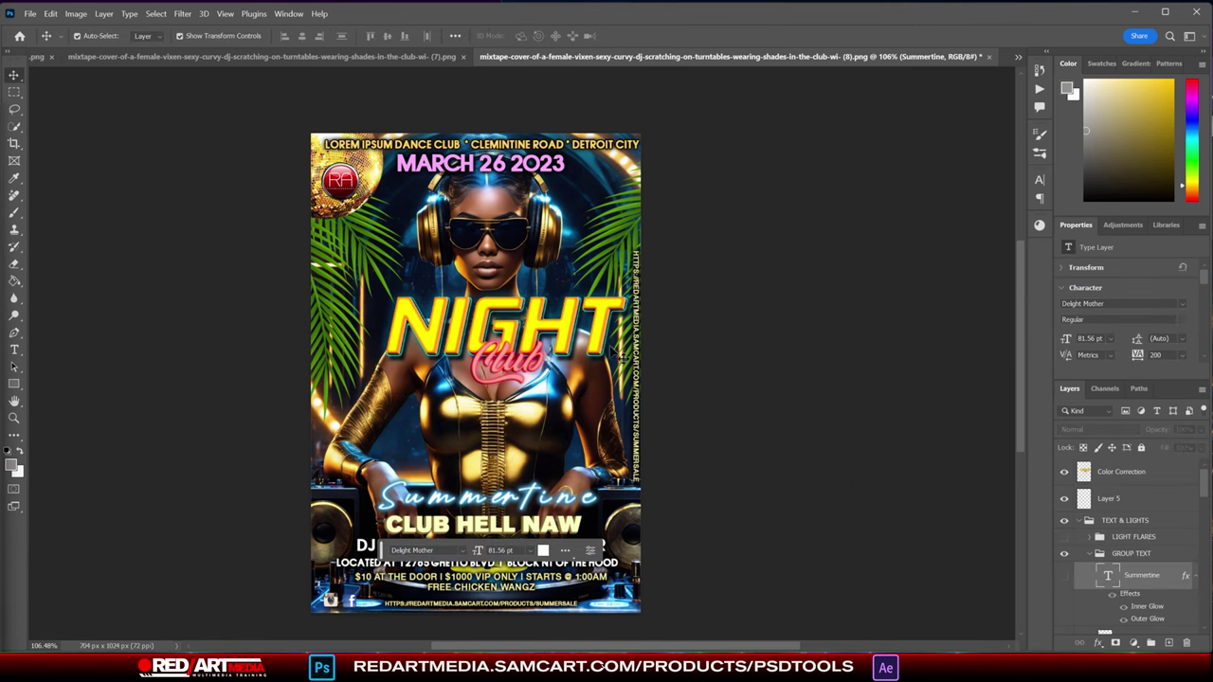
left_click(570, 320)
left_click_drag(570, 321, 546, 456)
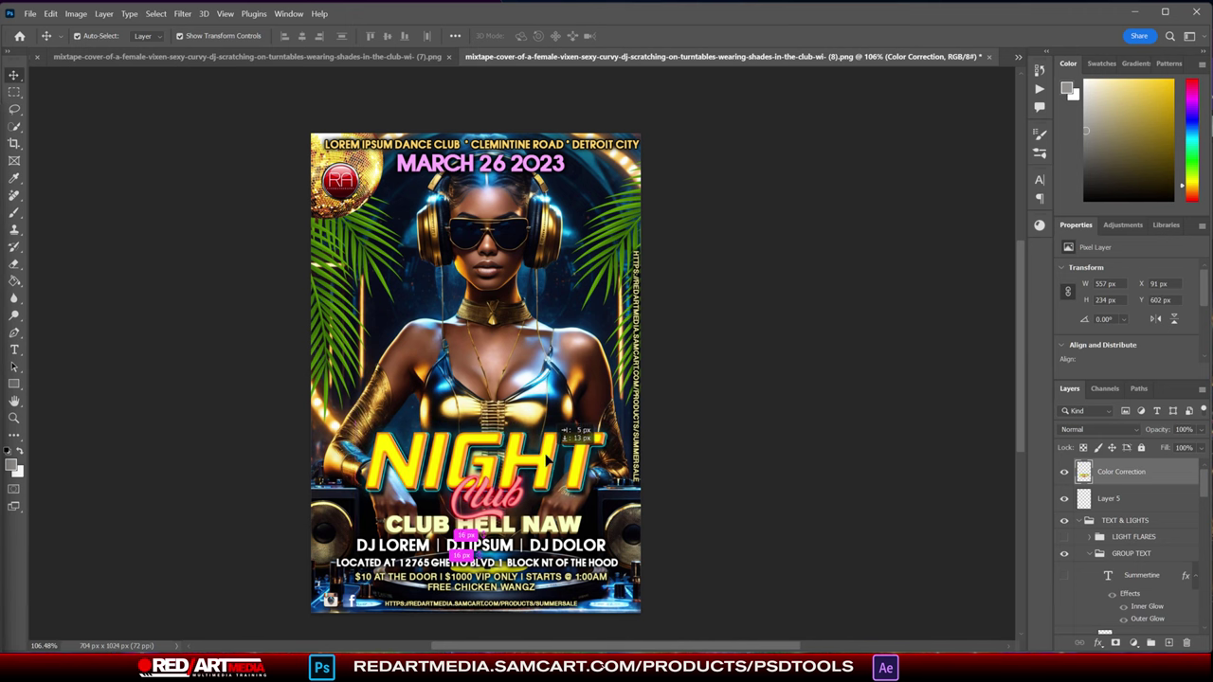
mouse_move(616, 421)
left_mouse_down()
mouse_move(652, 398)
mouse_move(616, 421)
mouse_move(592, 413)
mouse_move(606, 414)
left_mouse_up()
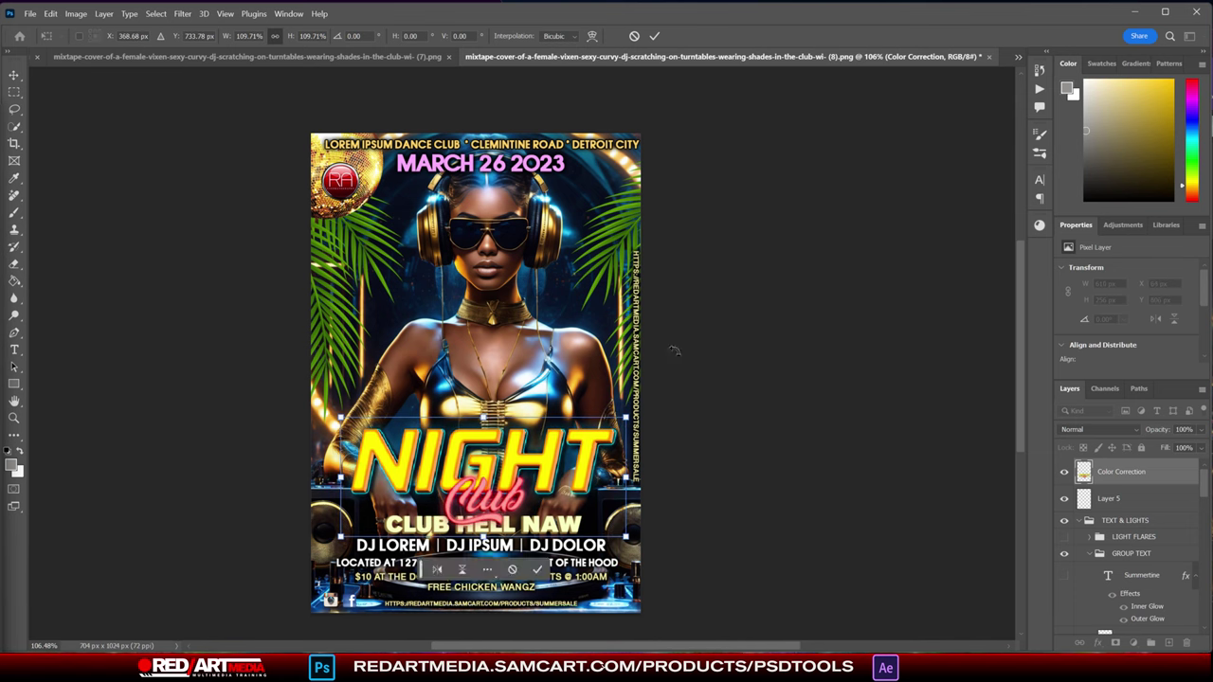
key("Return")
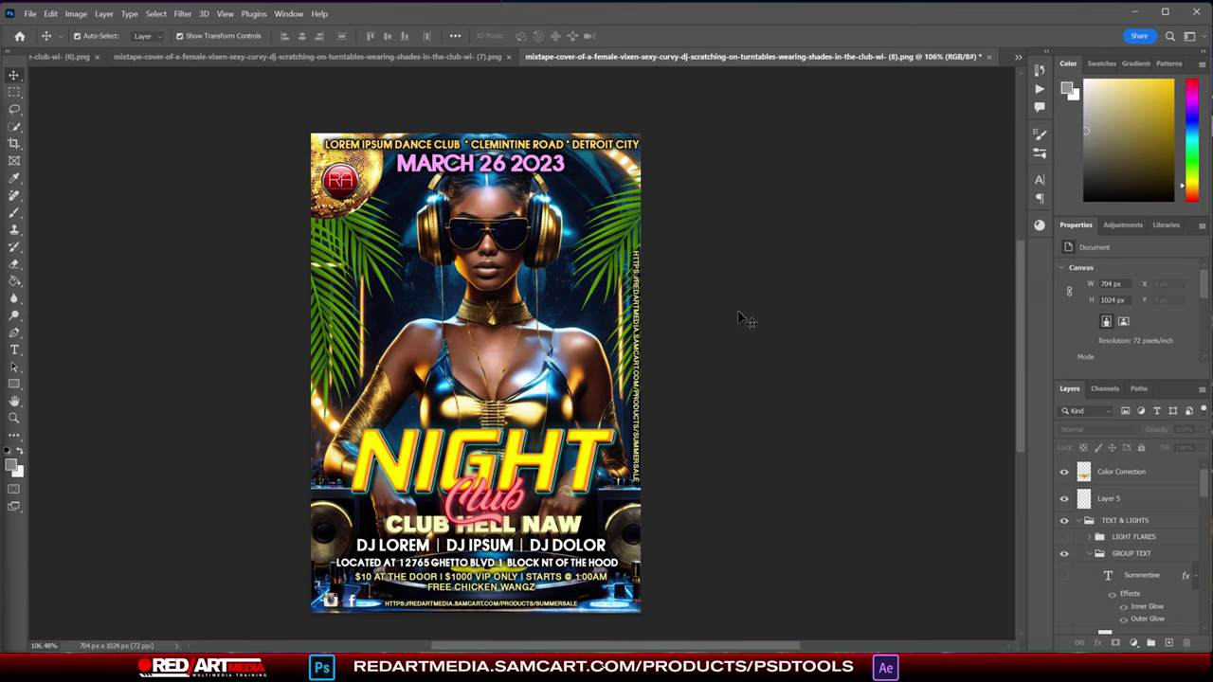
scroll(810, 314, "up", 1)
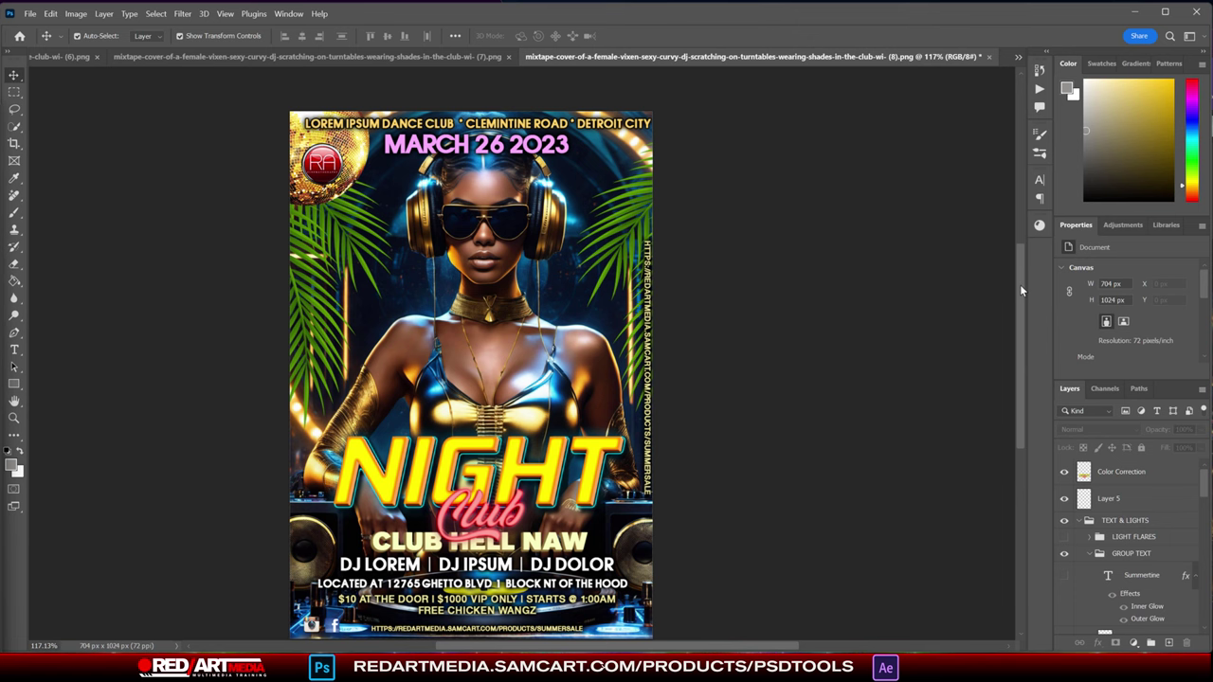
scroll(1019, 285, "down", 2)
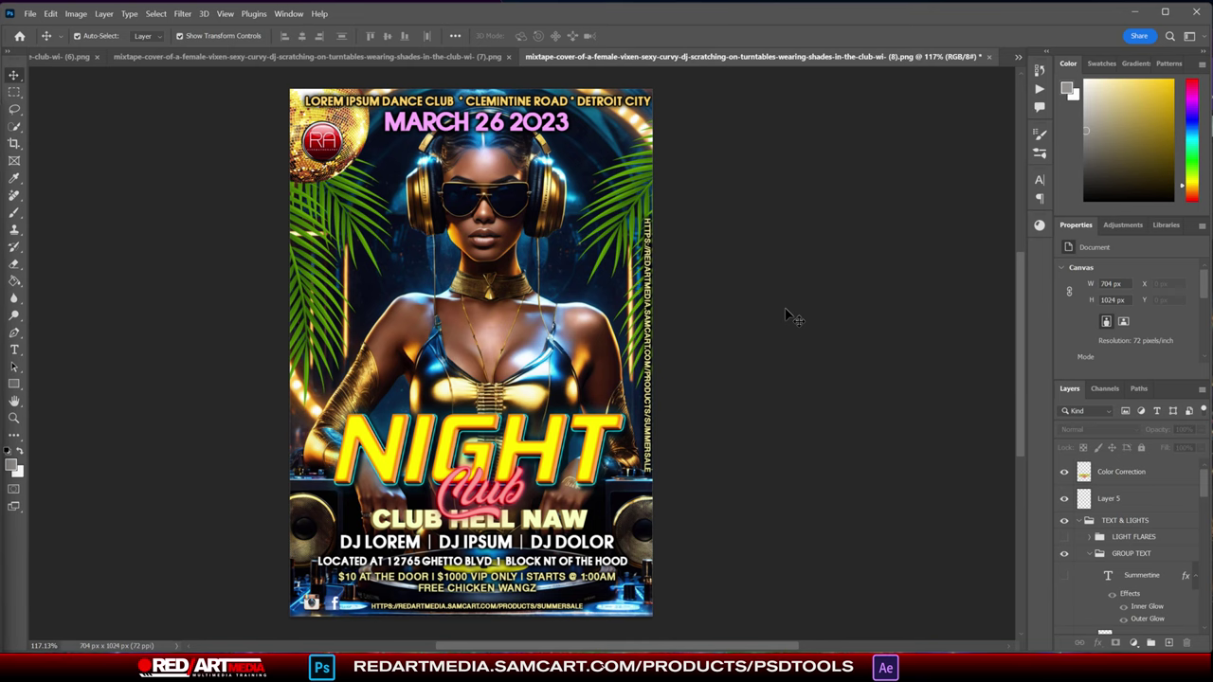
- Change the MARCH 26 2023 date text colour from pink to light cyan 77edff
left_click(499, 129)
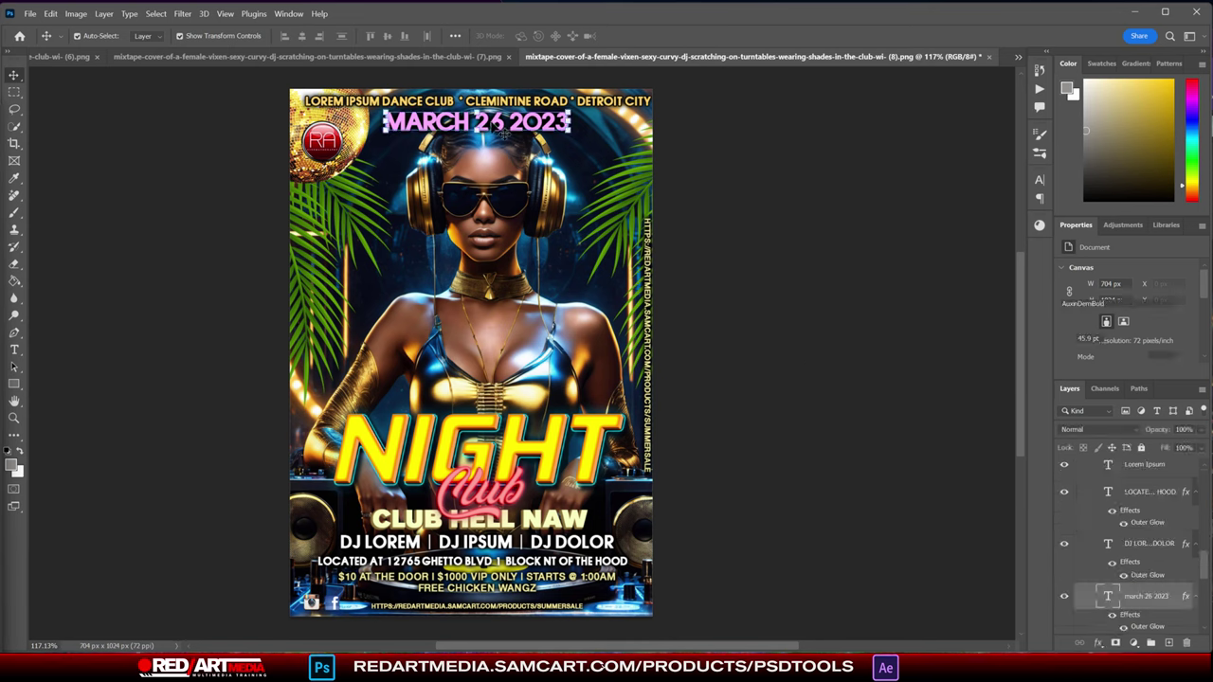
left_click(14, 349)
left_click(529, 36)
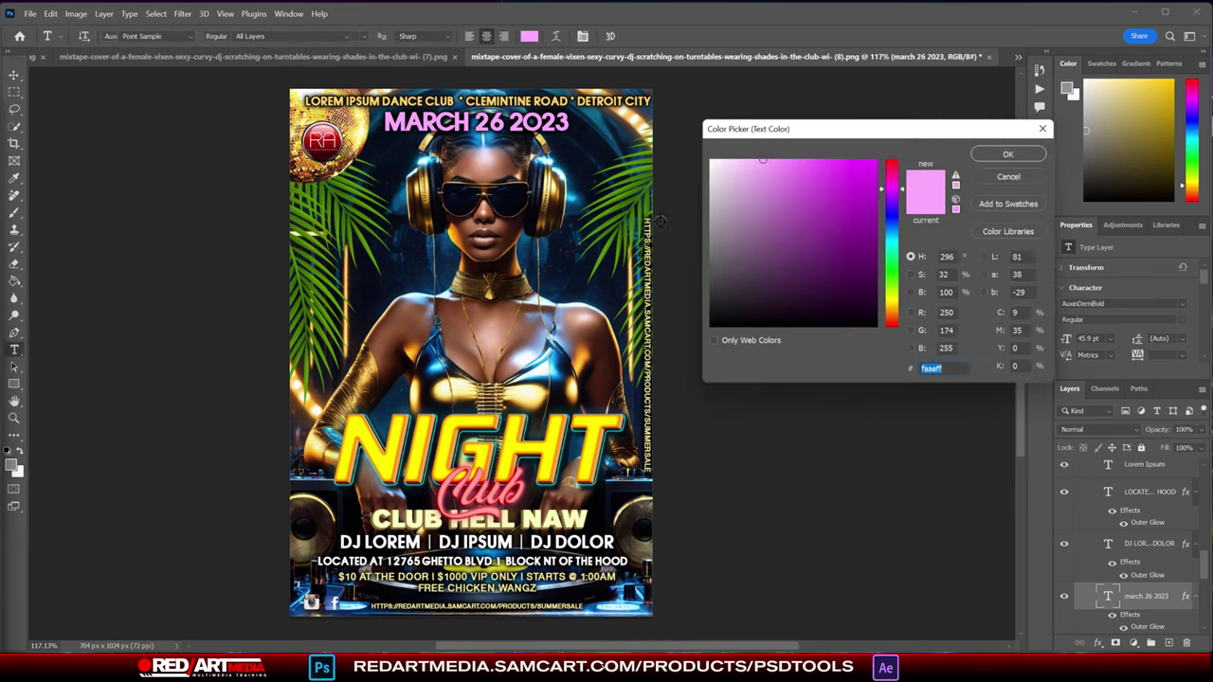
left_click_drag(897, 206, 895, 243)
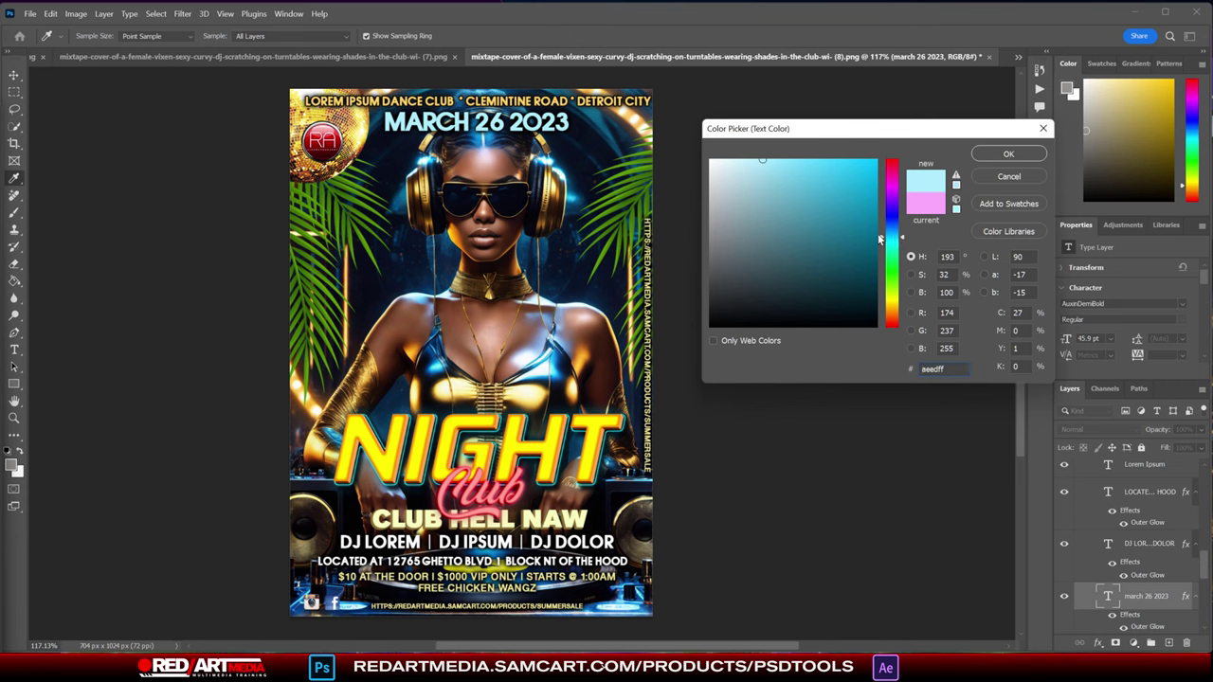
left_click(798, 160)
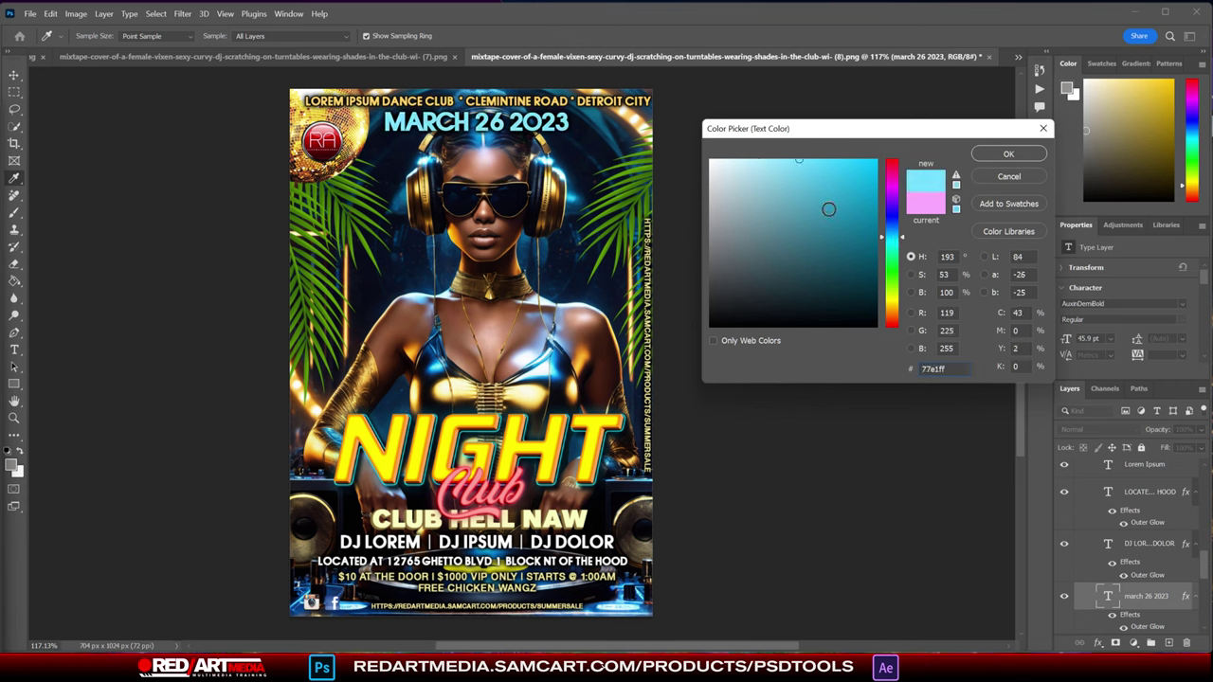
left_click(902, 243)
left_click(903, 242)
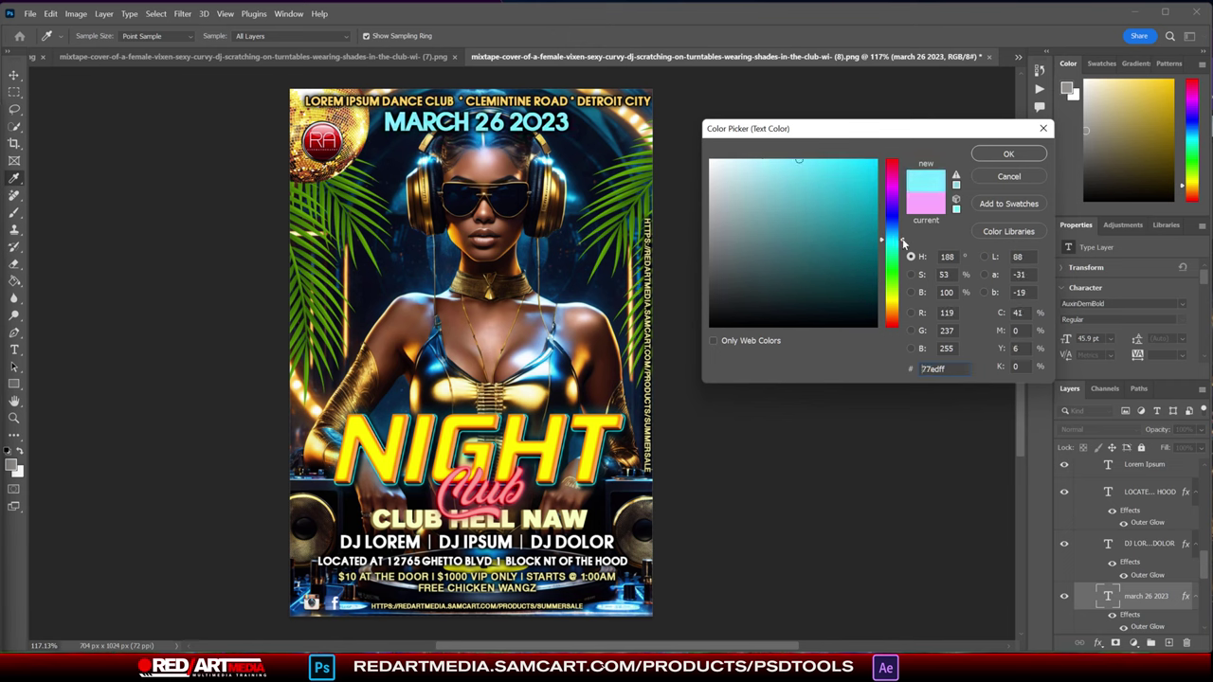
left_click(1006, 156)
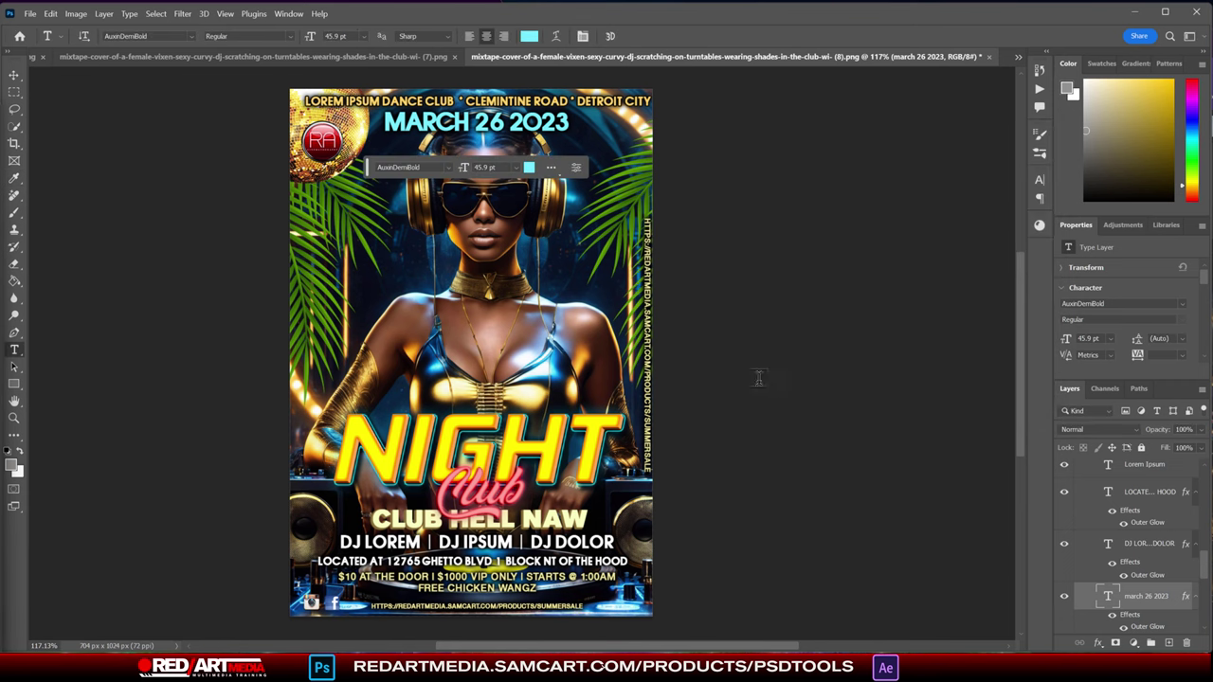
left_click(14, 75)
left_click(800, 312)
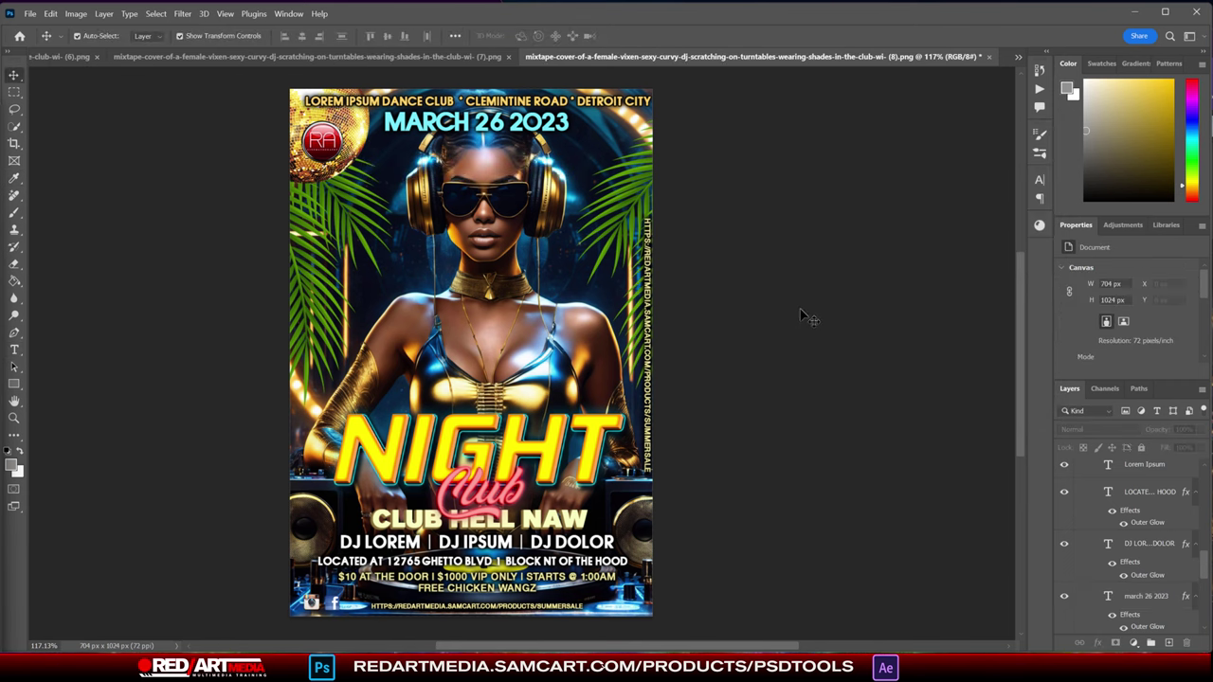